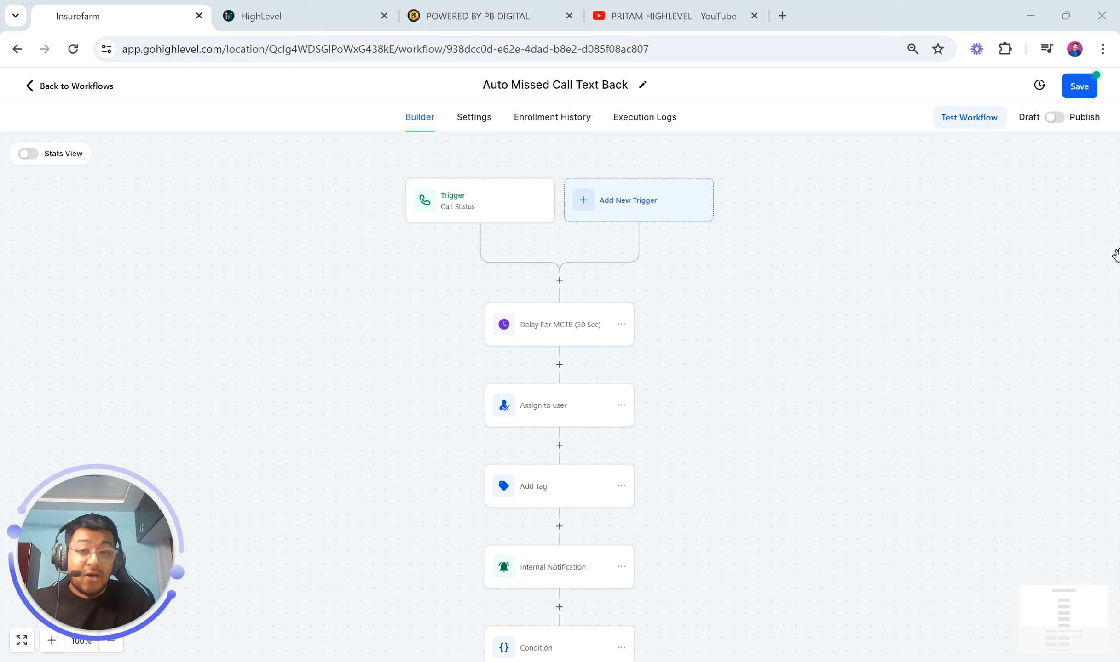
Look over the agency website, the HighLevel directory and the YouTube channel's videos, ending back on the Auto Missed Call Text Back workflow
click(460, 15)
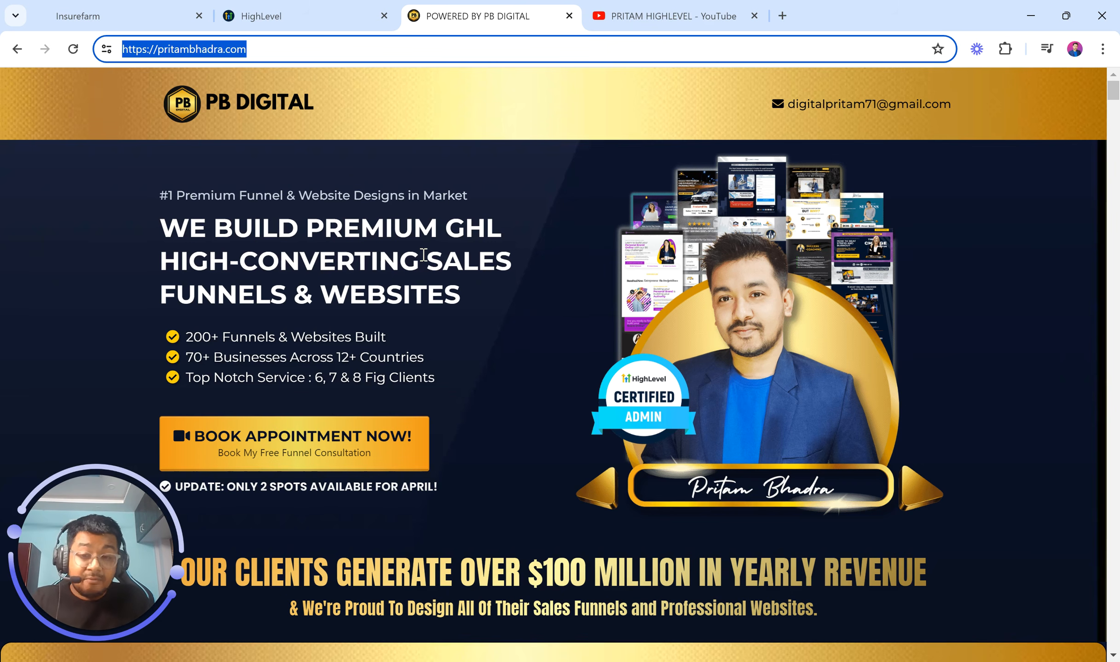
click(285, 9)
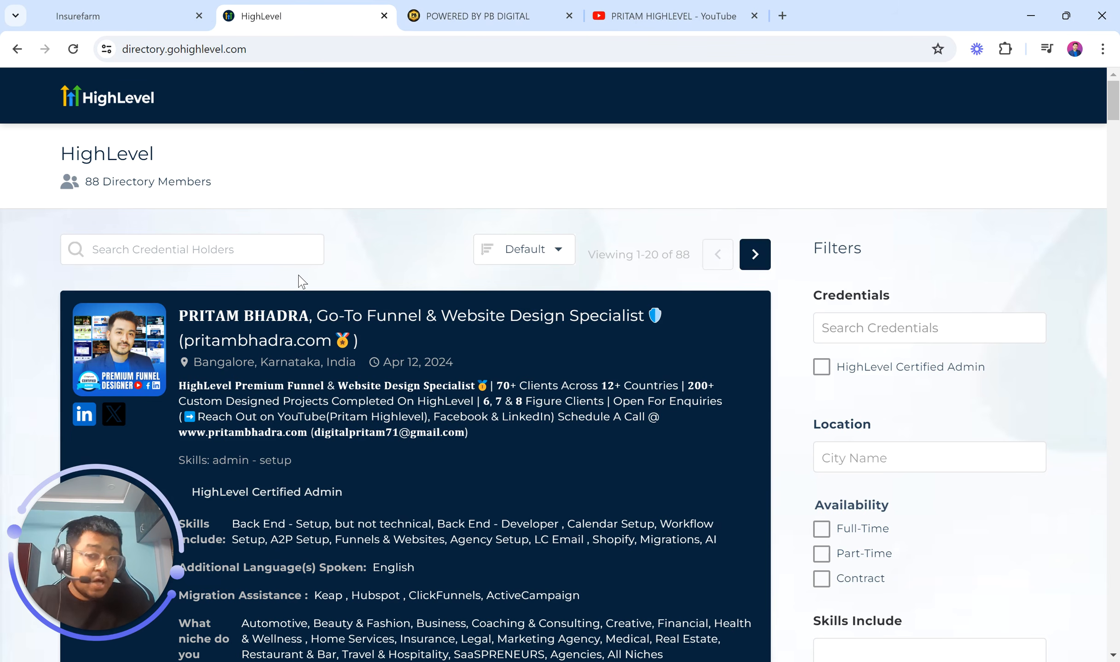
scroll(301, 281, down, 2)
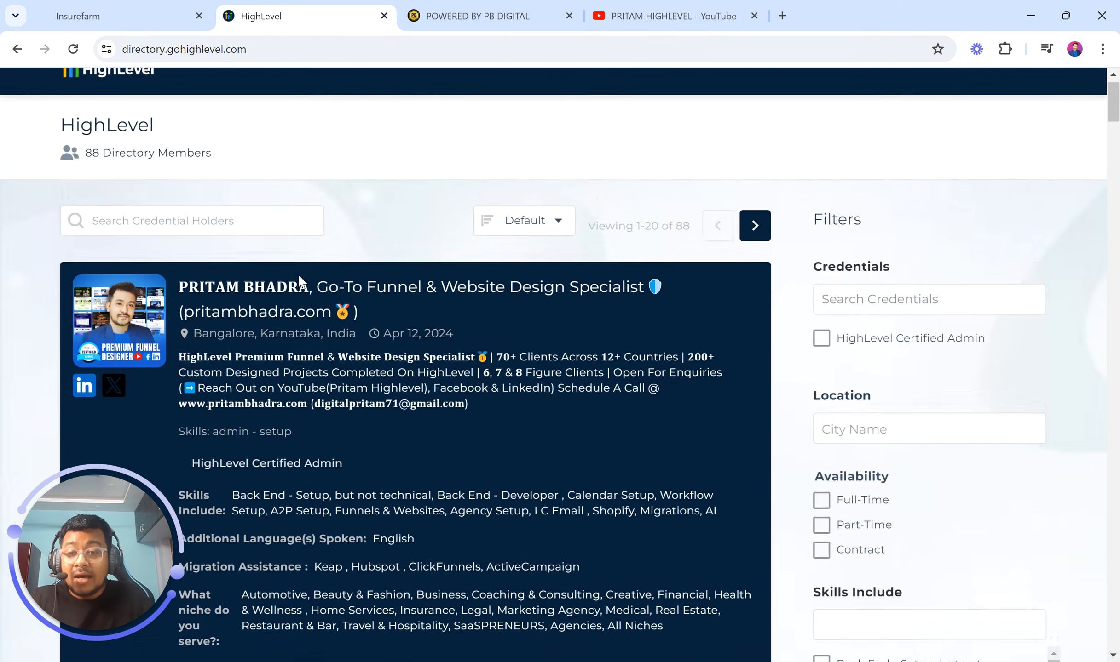
click(671, 15)
scroll(644, 192, down, 6)
scroll(644, 193, down, 15)
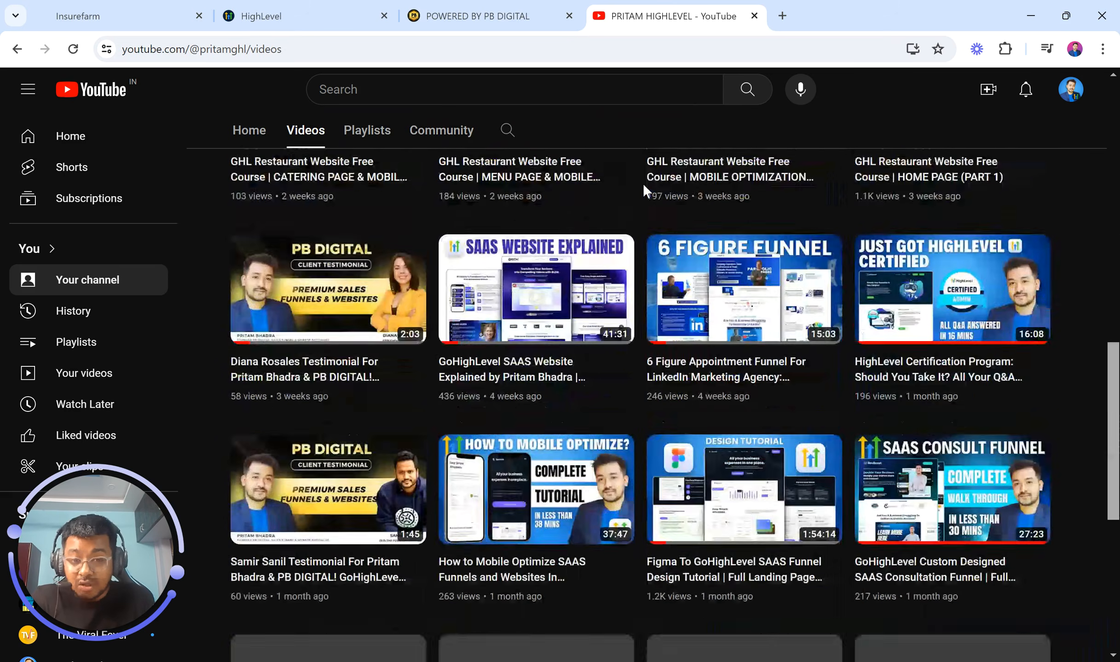
scroll(644, 187, up, 20)
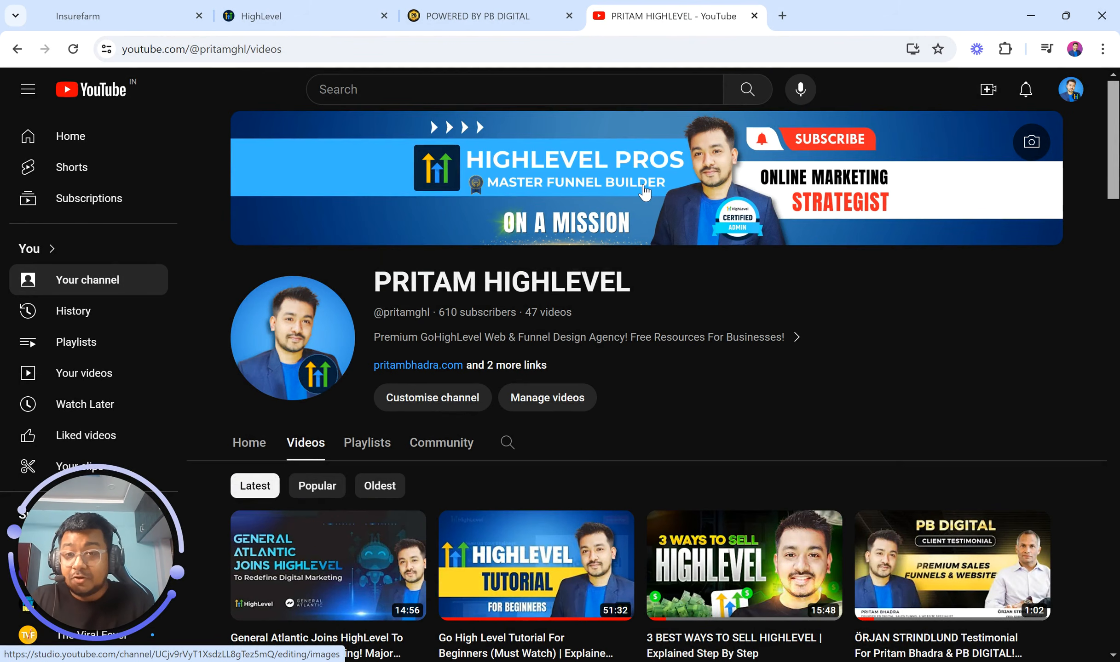
click(165, 8)
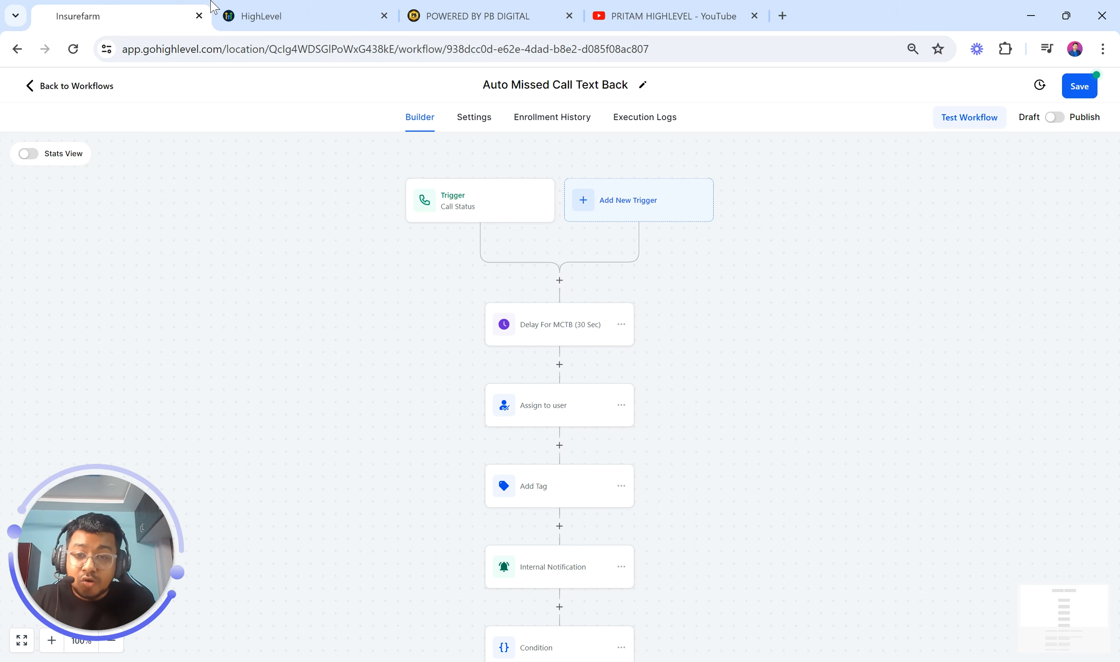
right_click(340, 312)
click(319, 225)
scroll(397, 400, down, 8)
scroll(397, 405, up, 9)
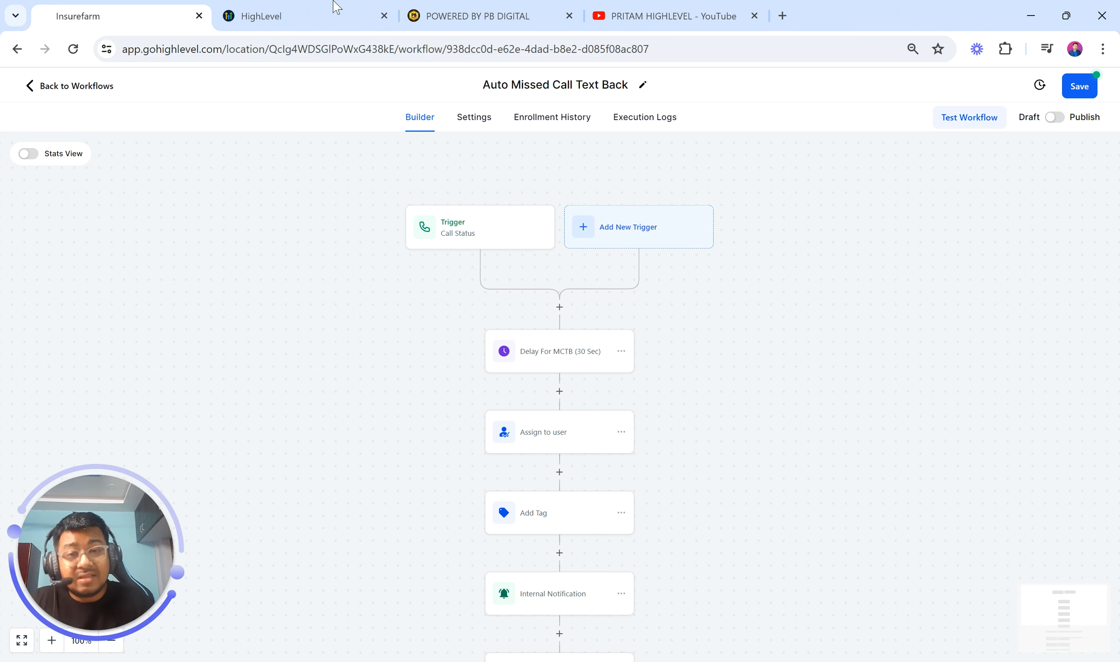
click(417, 5)
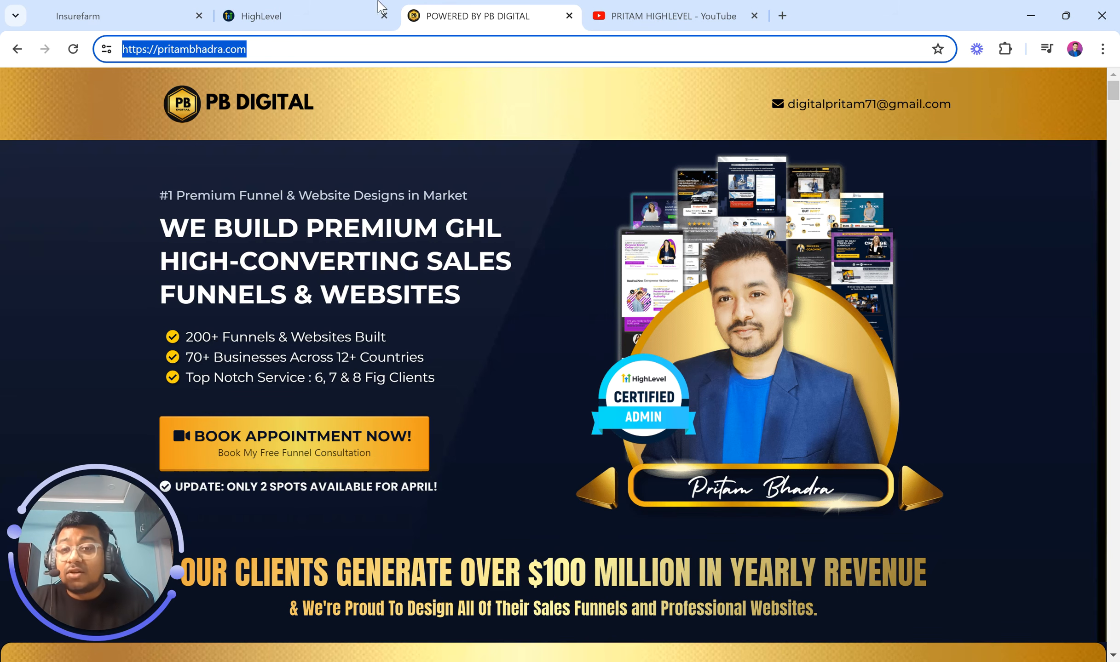
click(133, 7)
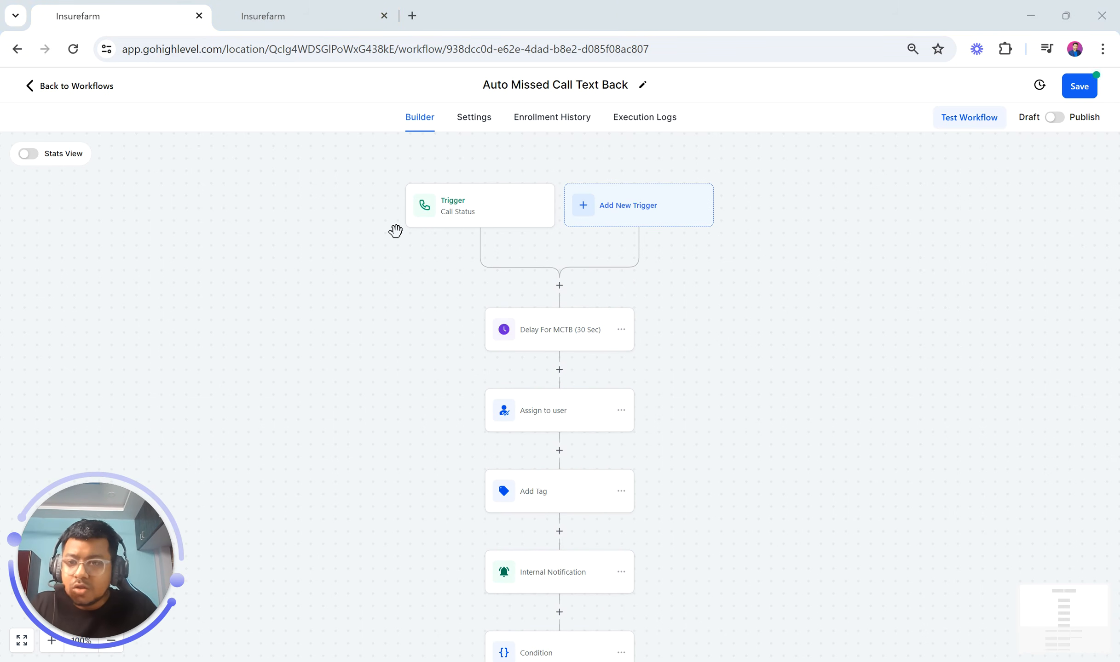
Open the Business Profile settings of the GHL TEST ACC sub-account
click(322, 13)
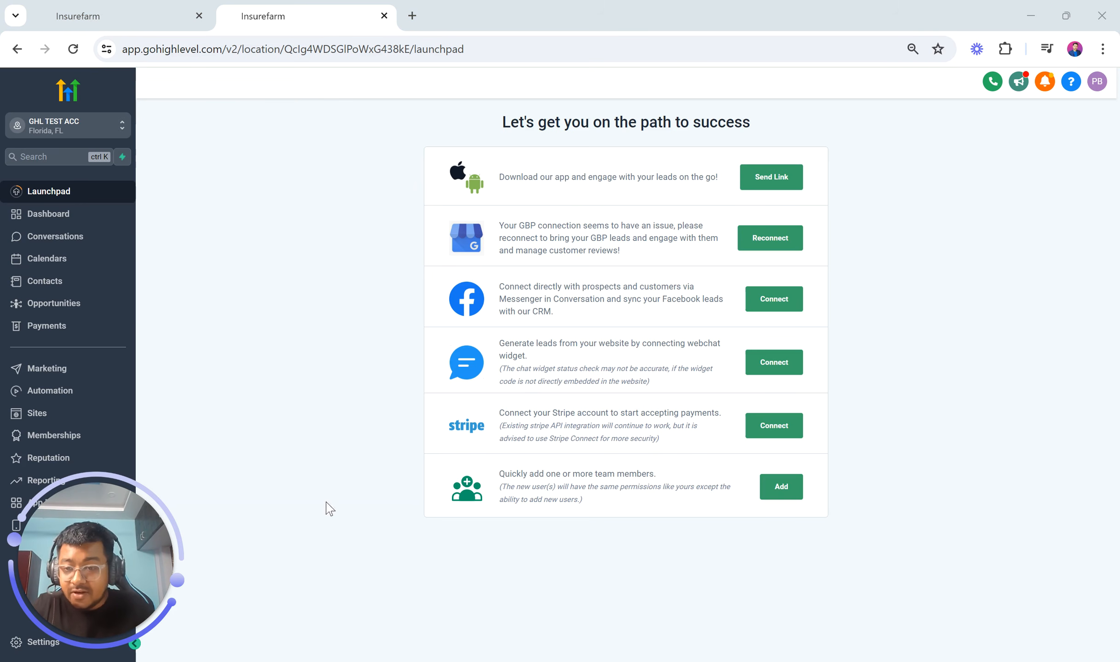
drag(114, 544, 1009, 513)
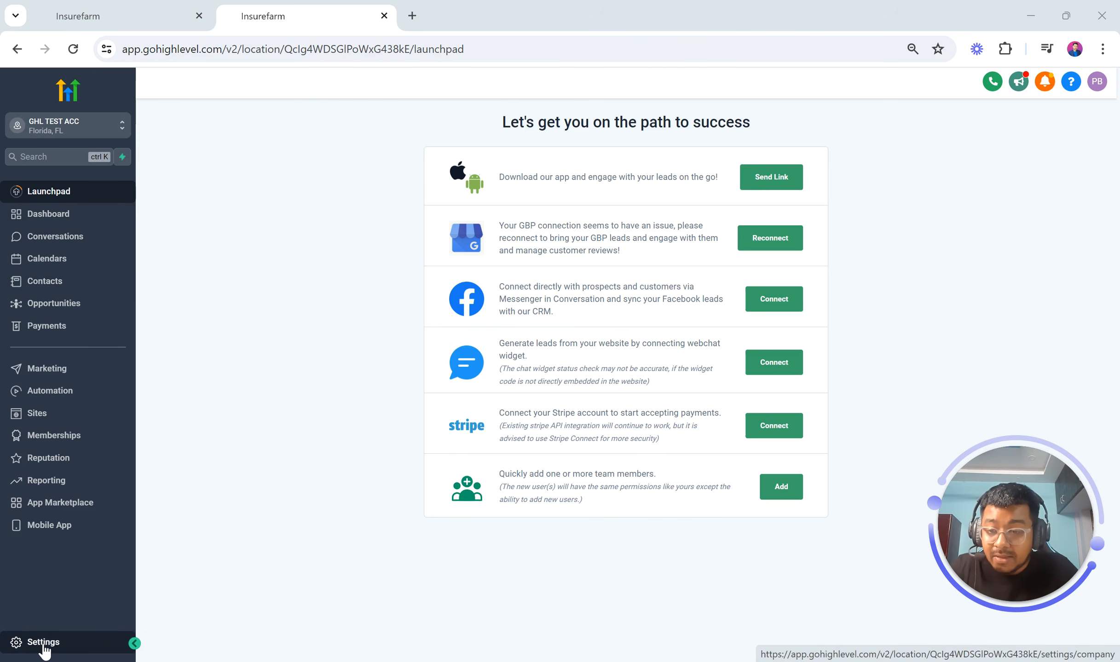
scroll(44, 646, up, 5)
scroll(43, 645, left, 1)
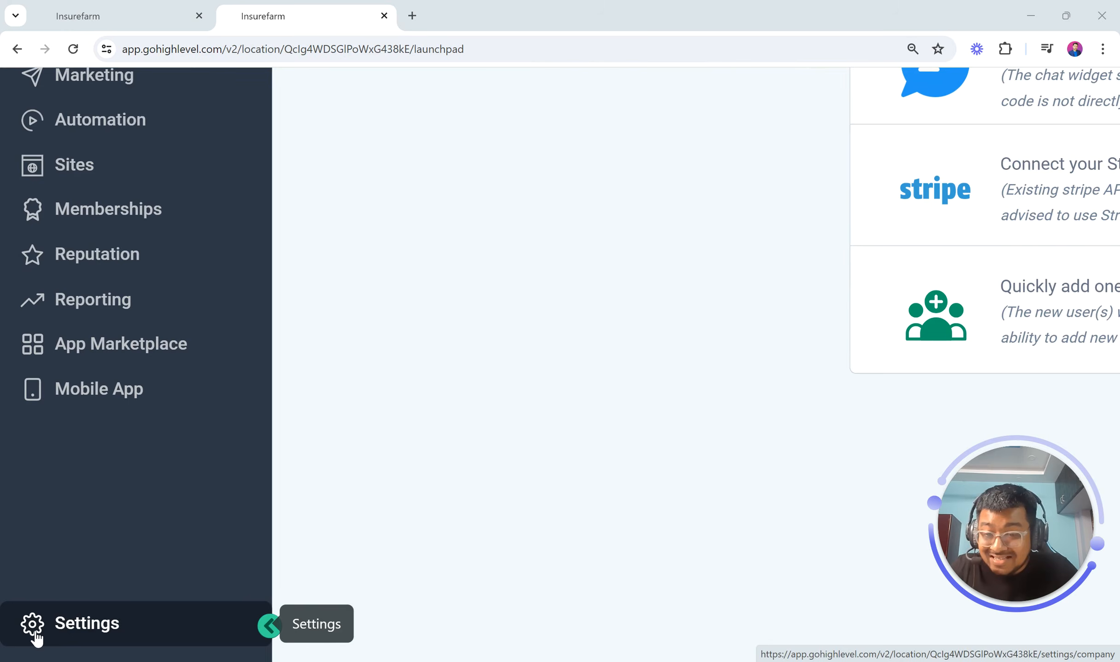
scroll(35, 638, down, 5)
click(32, 640)
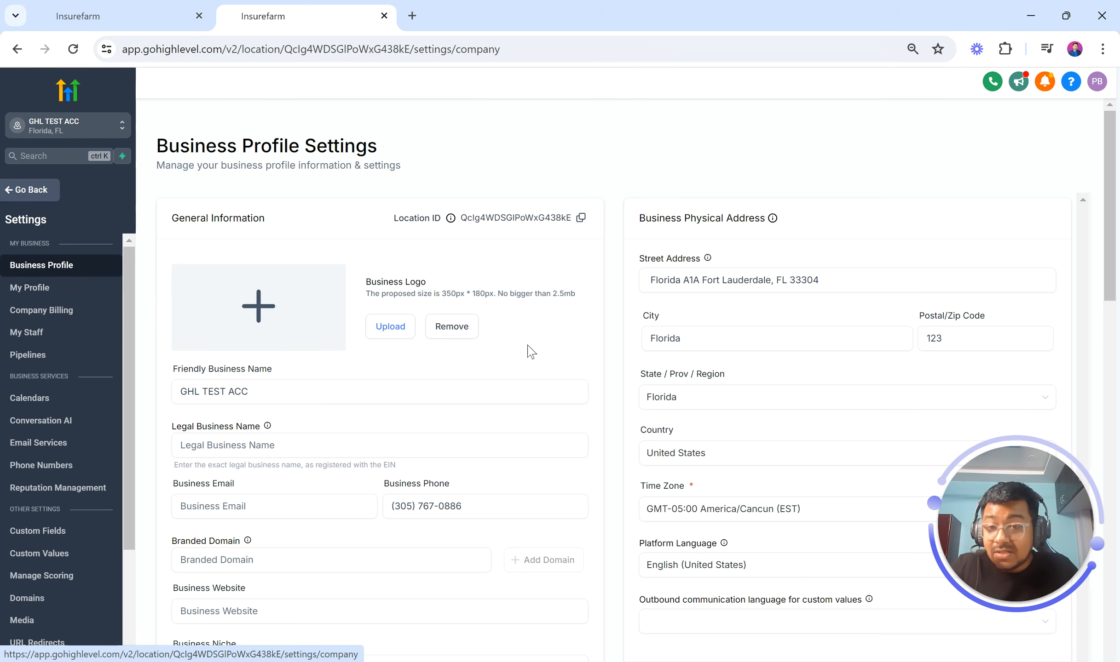
Examine the Missed Call Text Back section and the wording of its default message in the business profile settings
scroll(610, 432, down, 5)
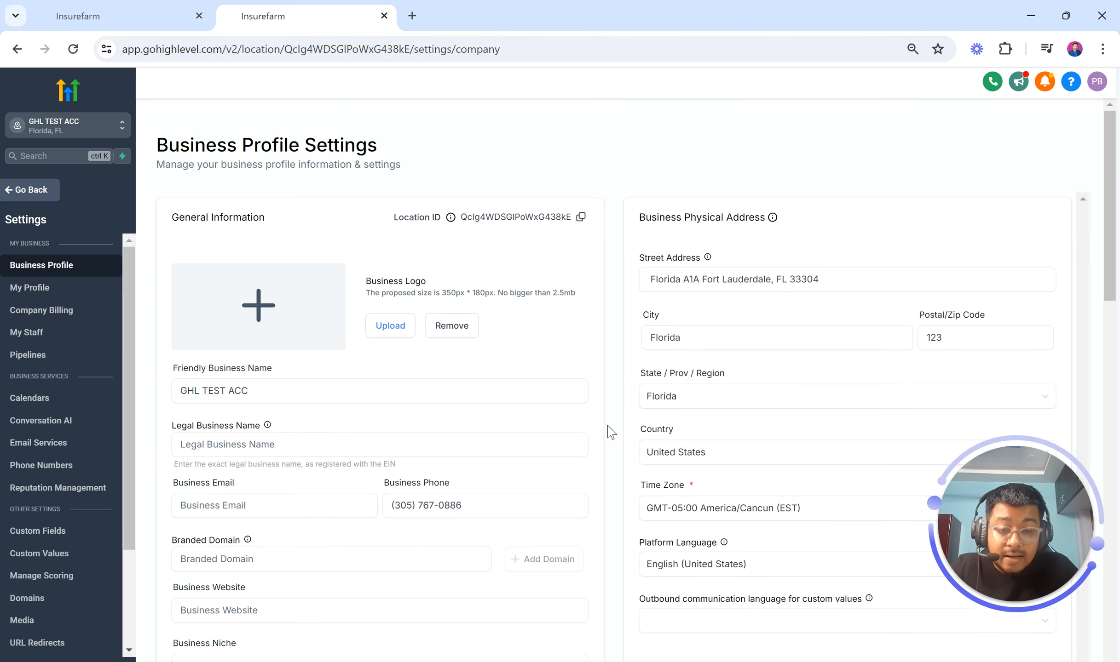
scroll(611, 432, down, 20)
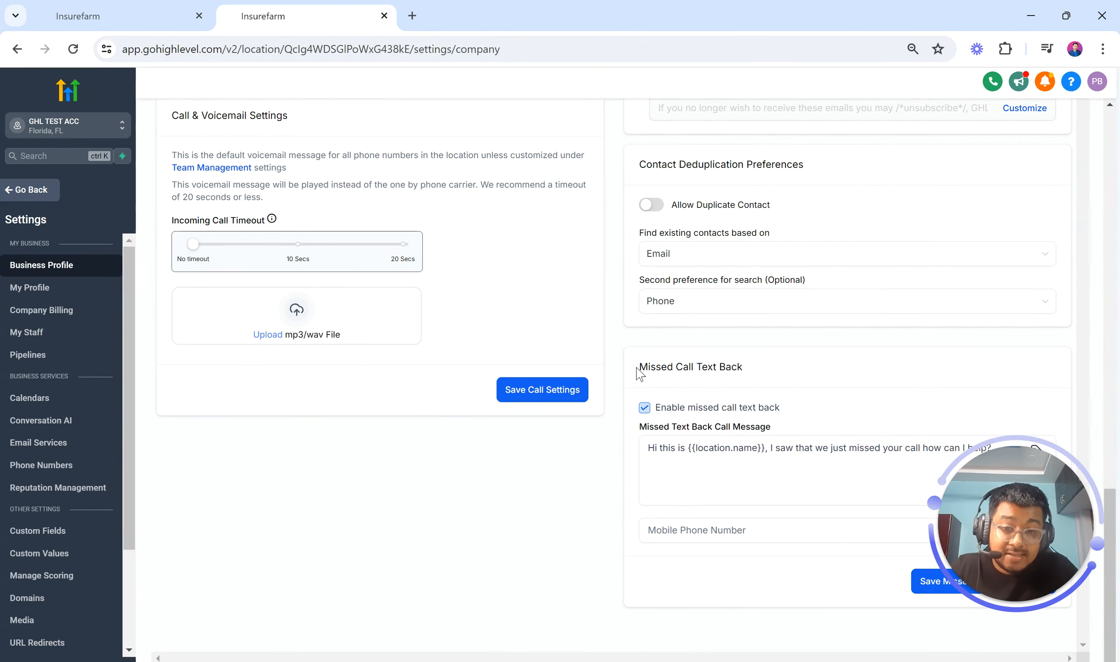
drag(639, 367, 760, 380)
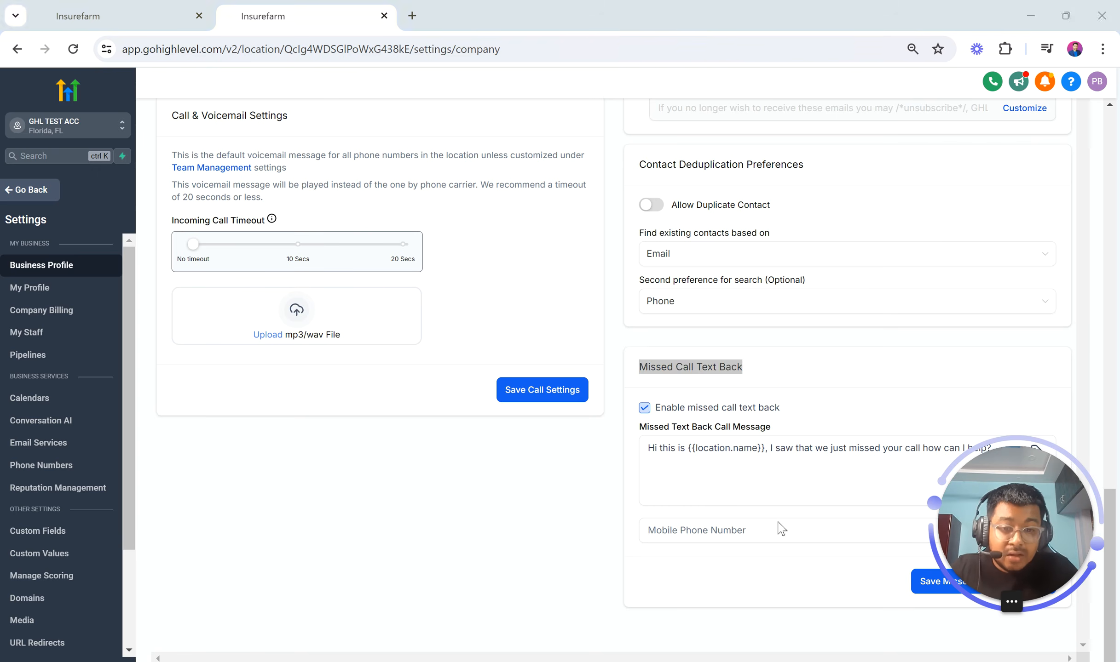
drag(1003, 520, 471, 531)
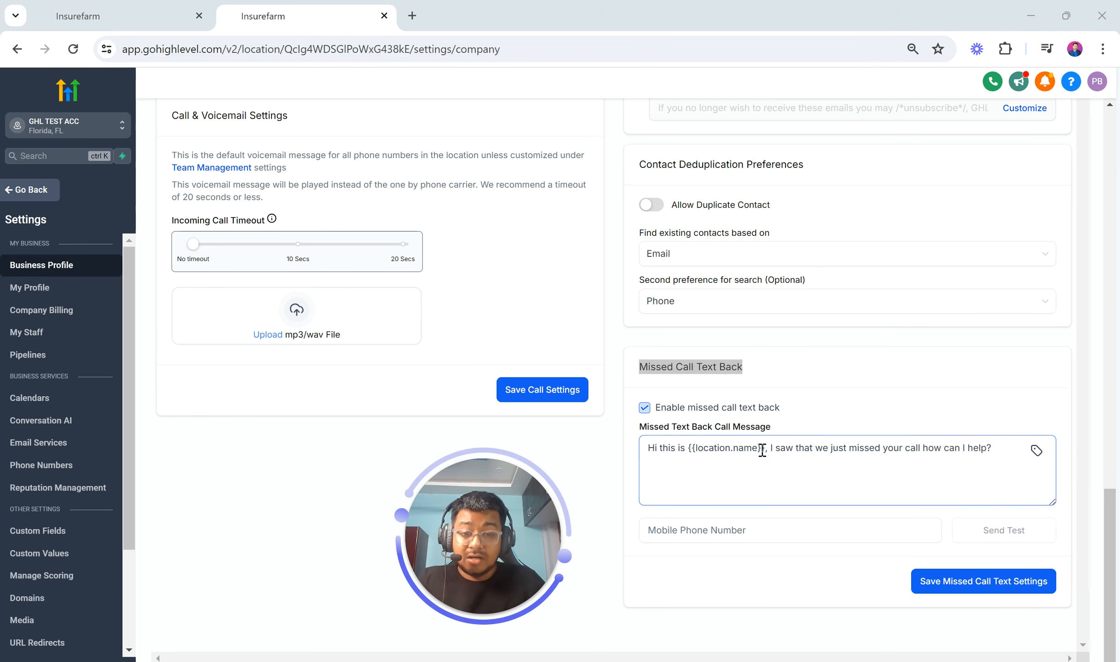
drag(990, 449, 642, 457)
click(867, 488)
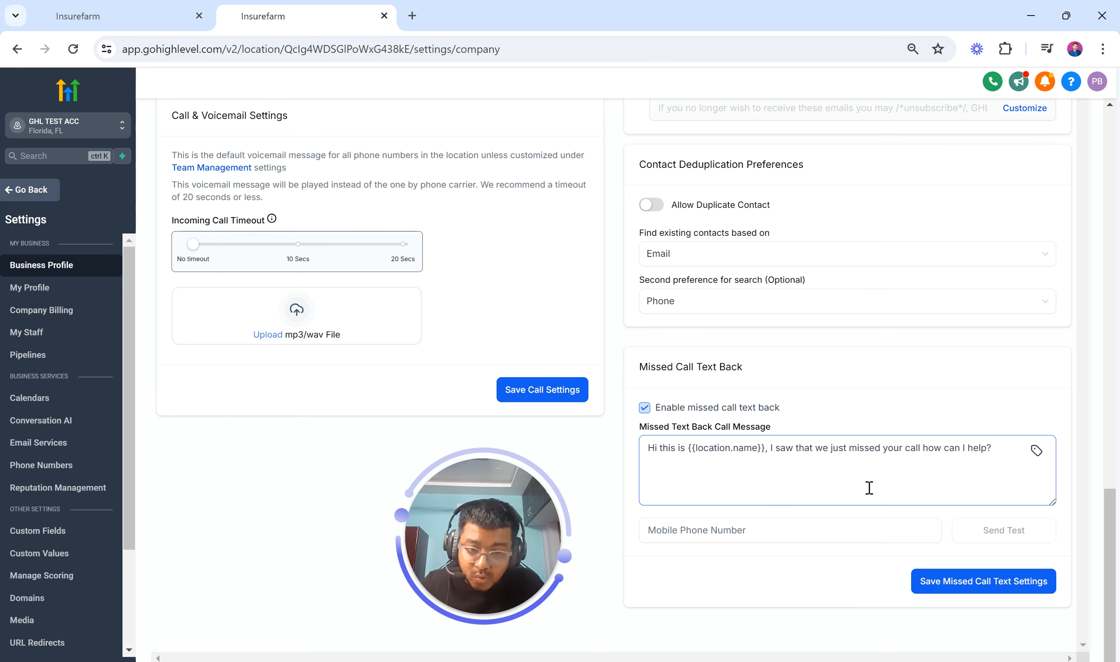
drag(796, 453, 891, 457)
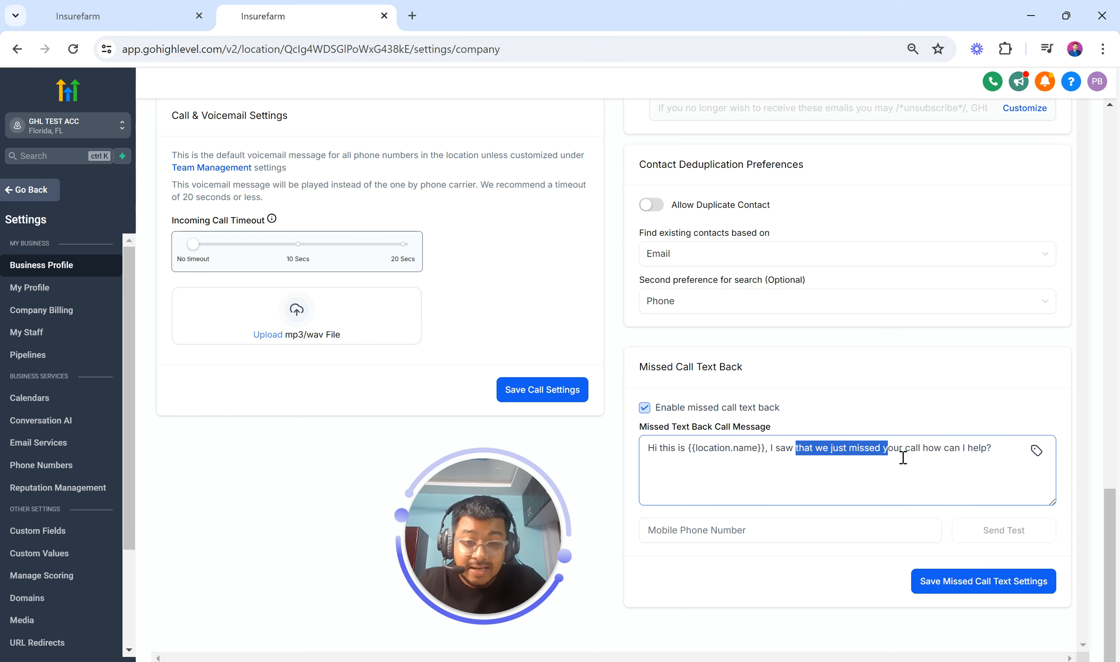
Disable the built-in missed call text back option and save the missed call text settings
click(644, 408)
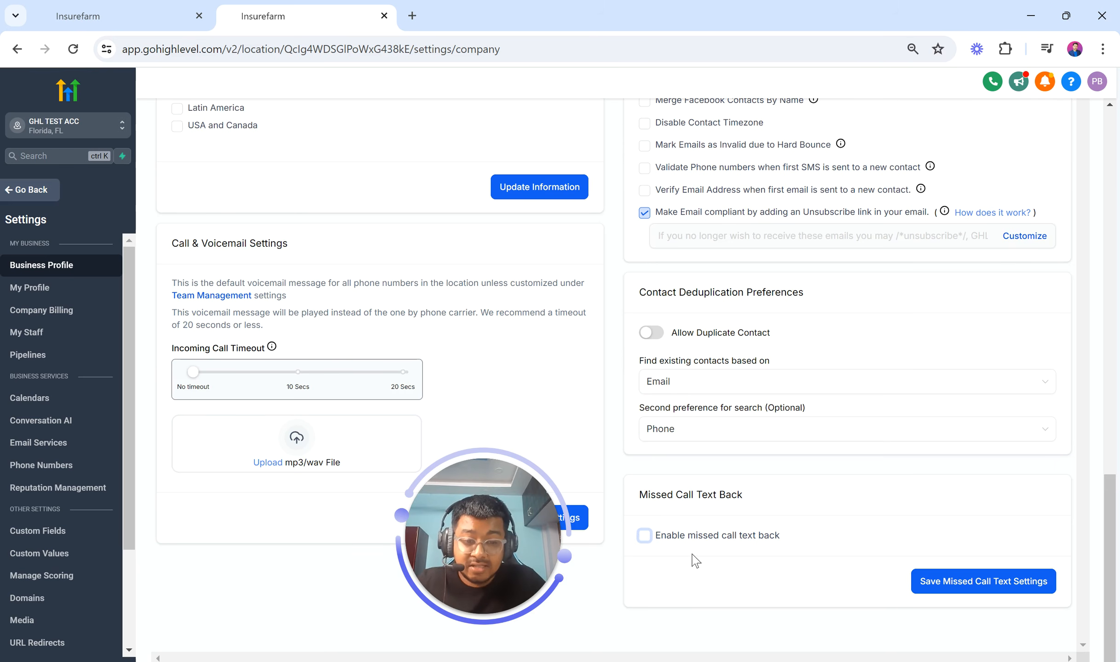
click(933, 585)
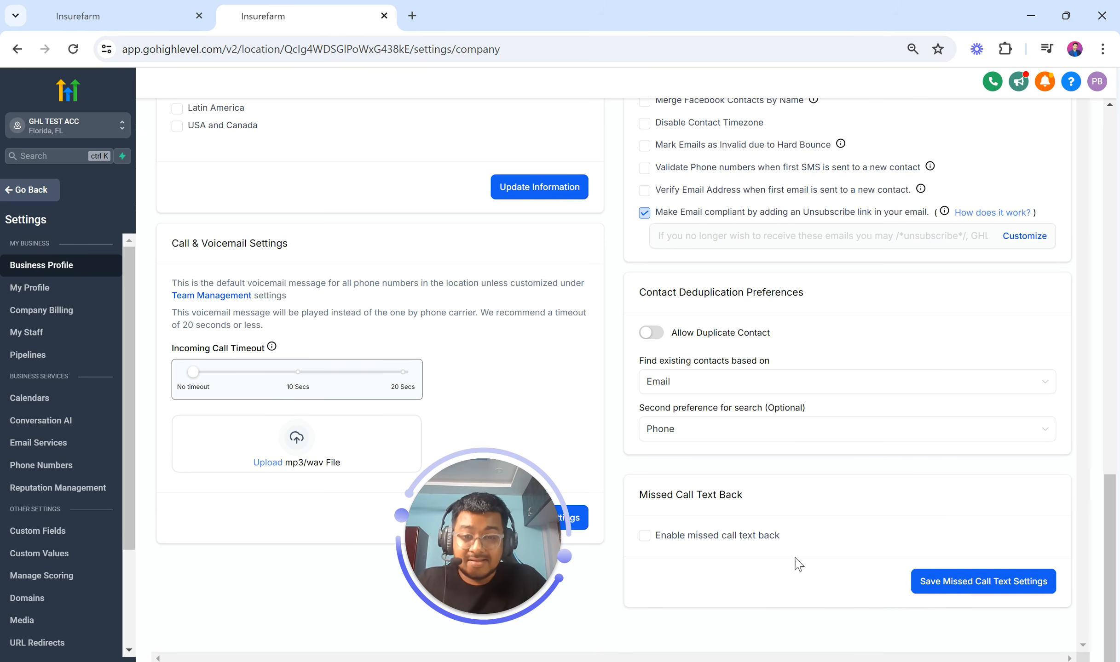
scroll(798, 564, up, 10)
scroll(798, 564, down, 10)
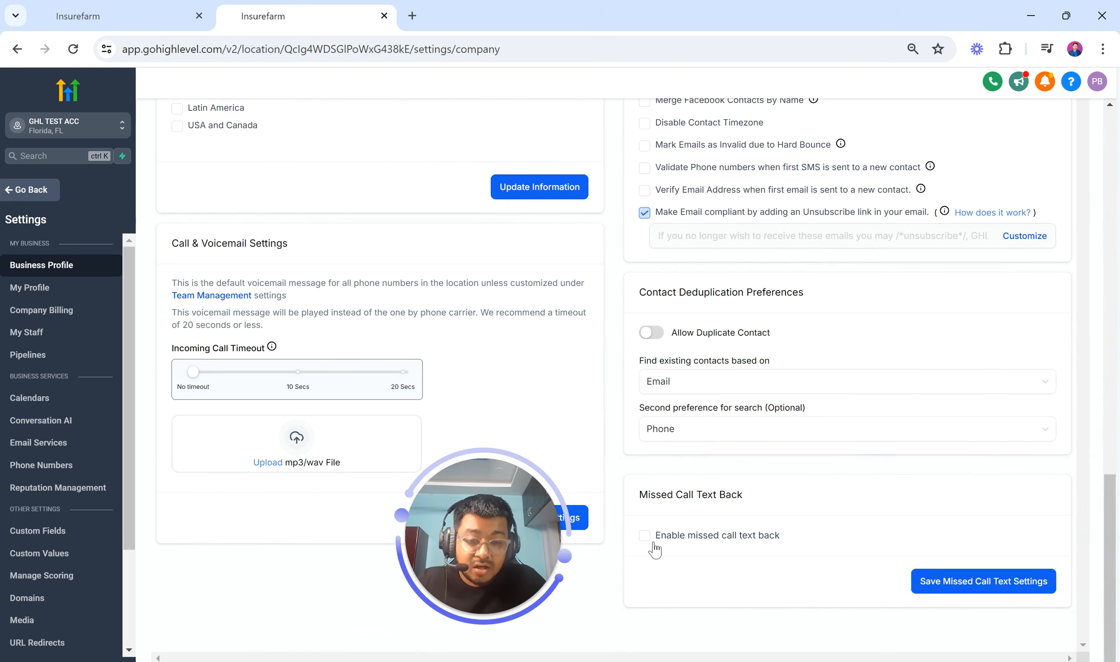
Open the account's phone number settings and start adding a phone number for SMS and calls
scroll(753, 266, up, 15)
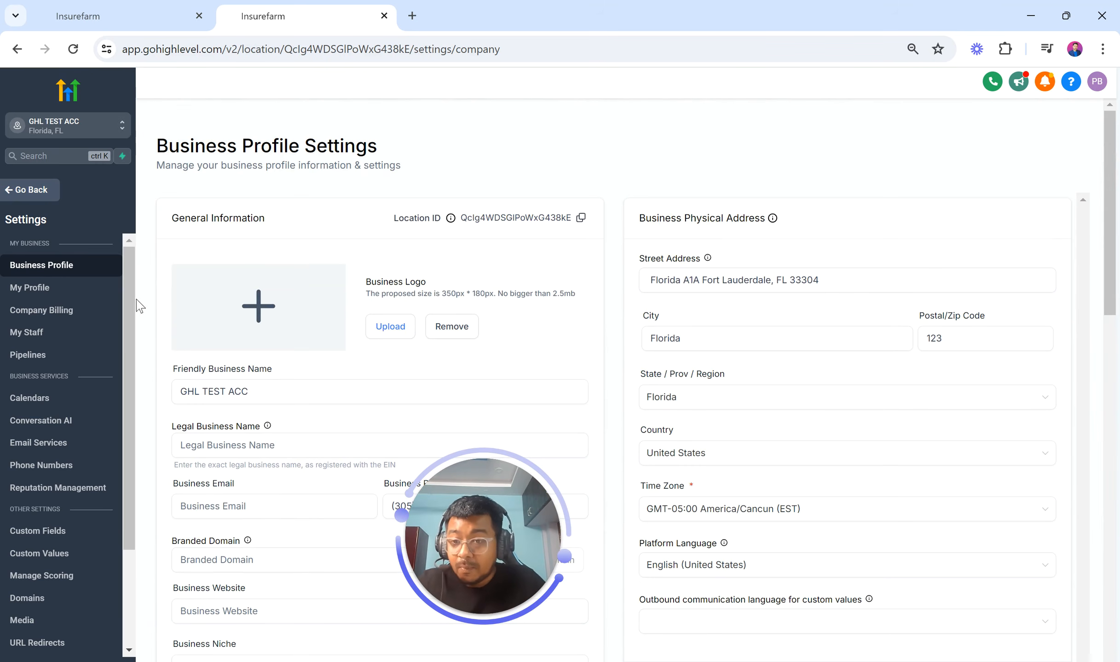
scroll(50, 522, down, 2)
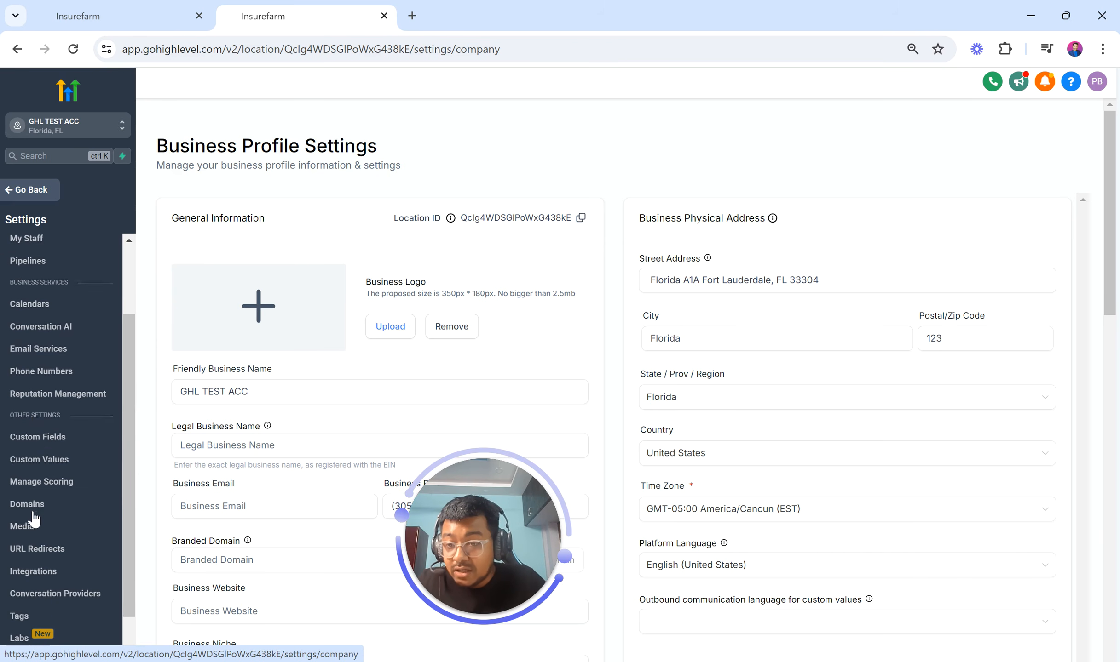
click(49, 381)
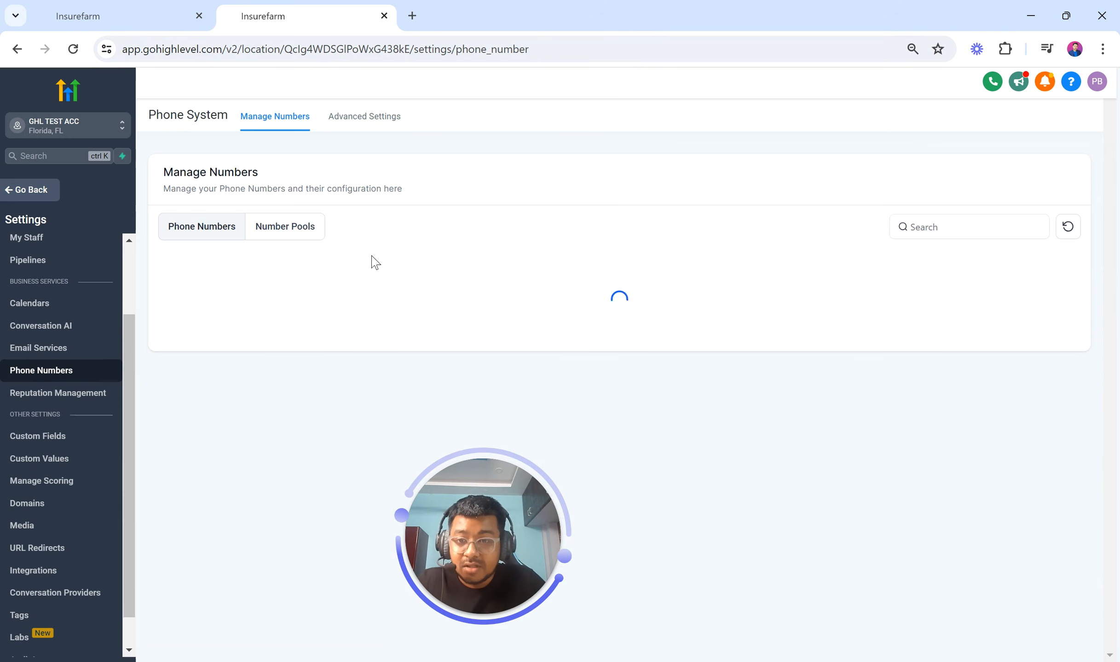
click(1066, 215)
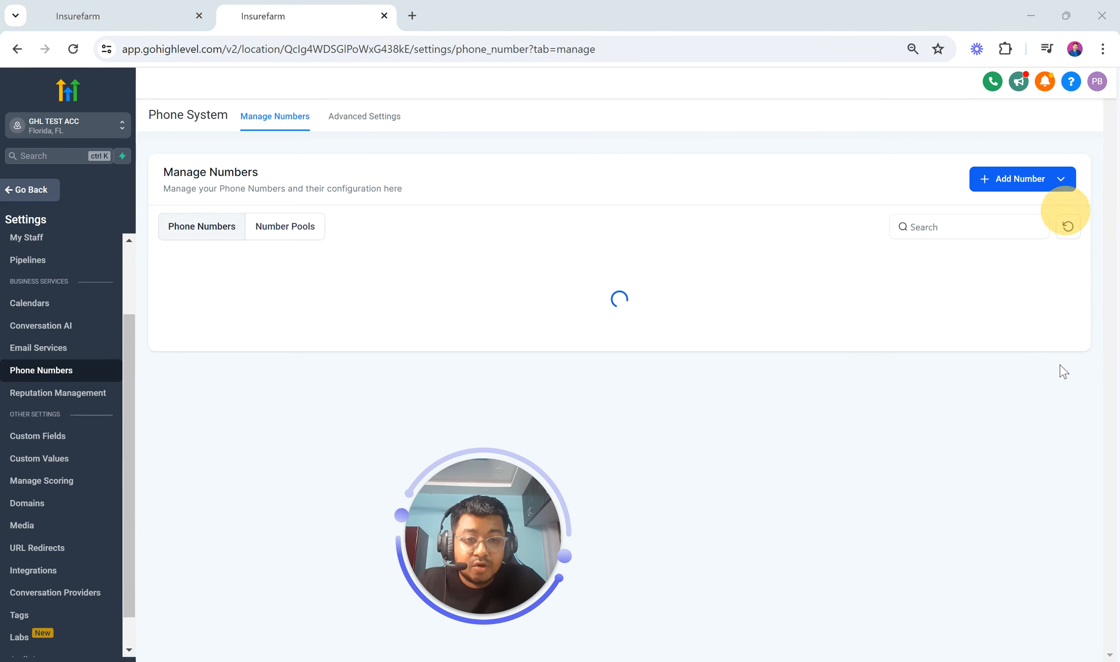
click(997, 185)
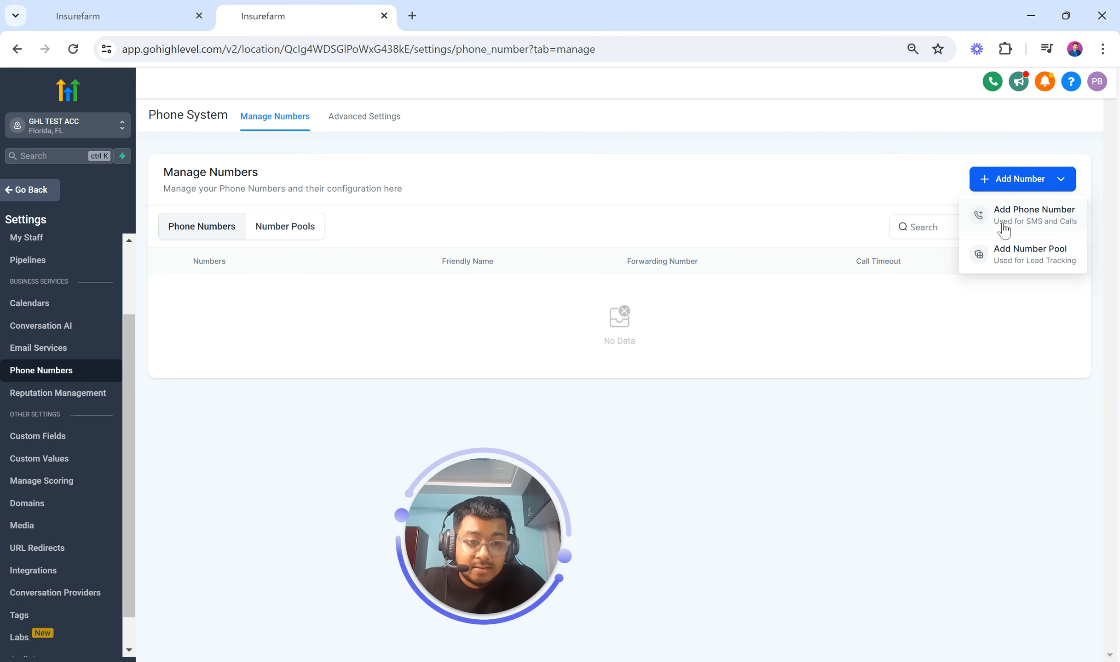
click(1002, 219)
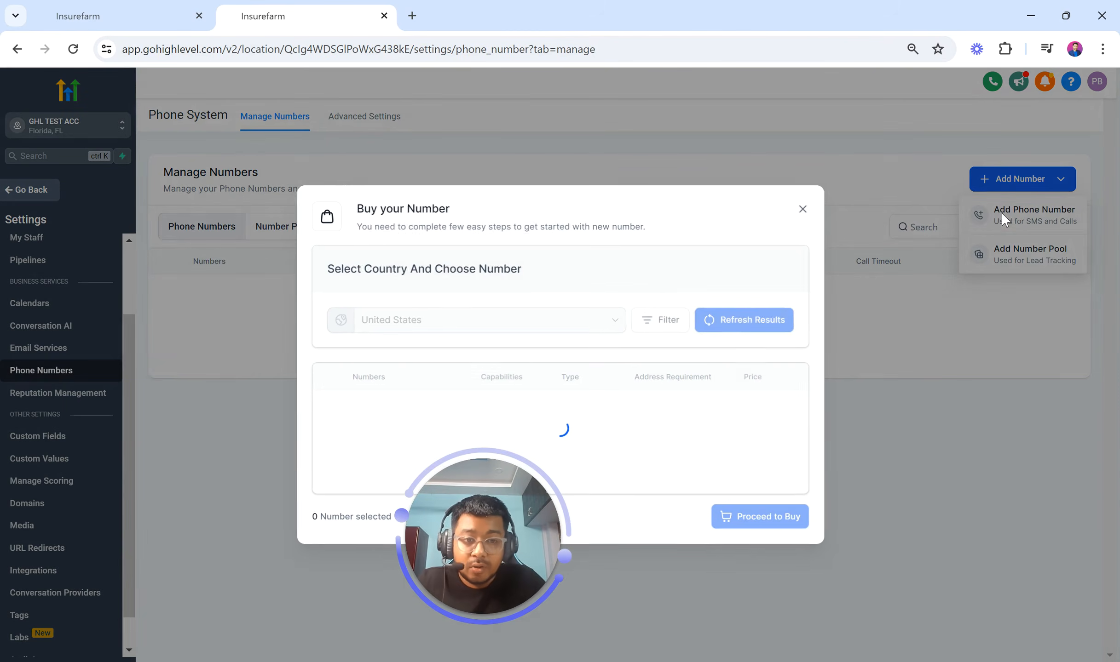
Try setting the available-number filter to match the first part of the number, and close the filter without applying it
drag(480, 540, 83, 504)
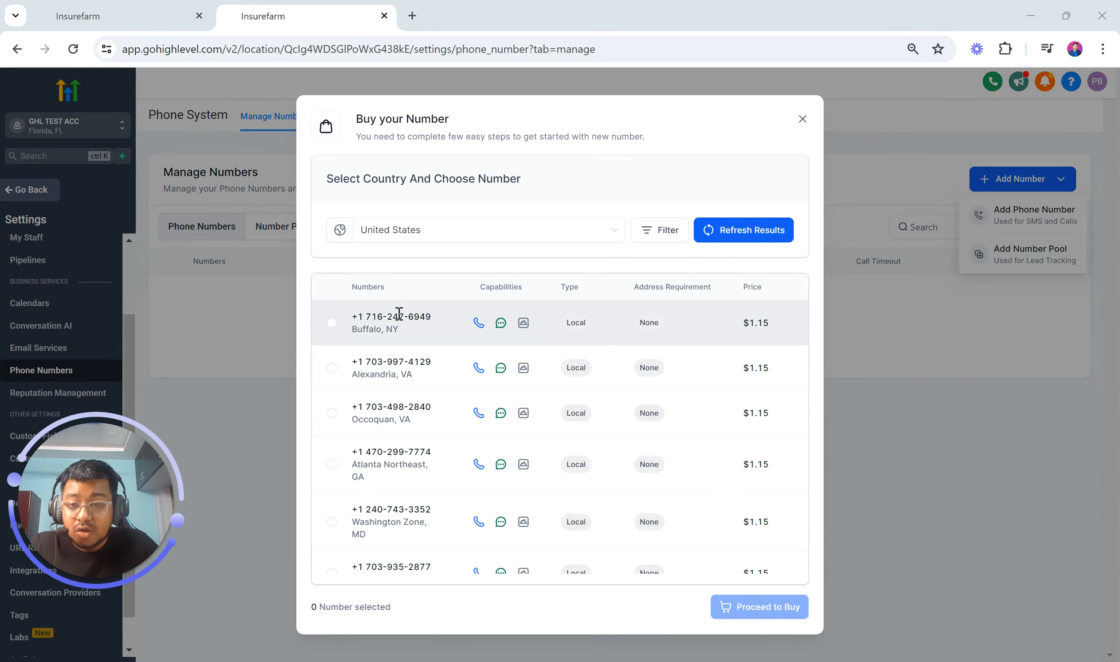
click(656, 229)
click(689, 309)
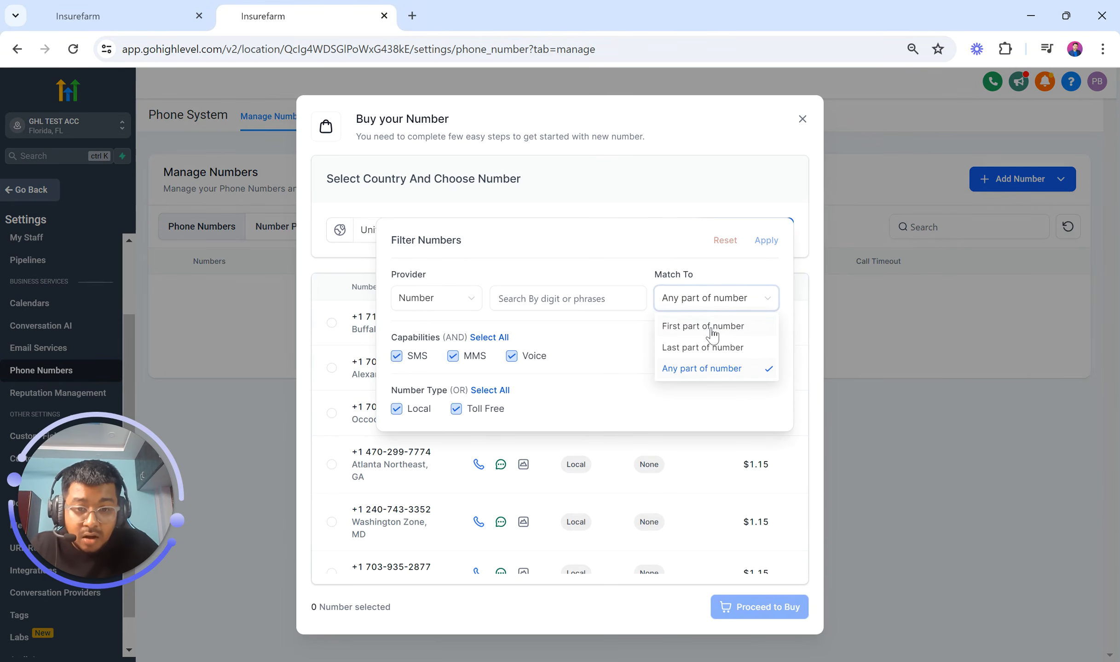
click(709, 328)
click(563, 294)
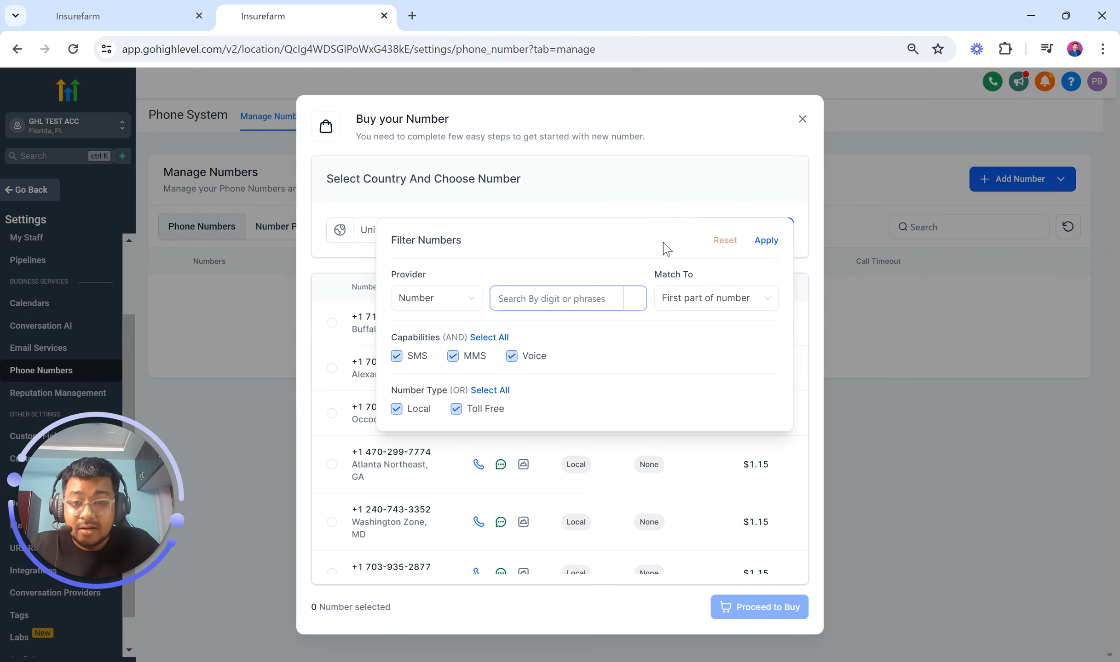
click(729, 237)
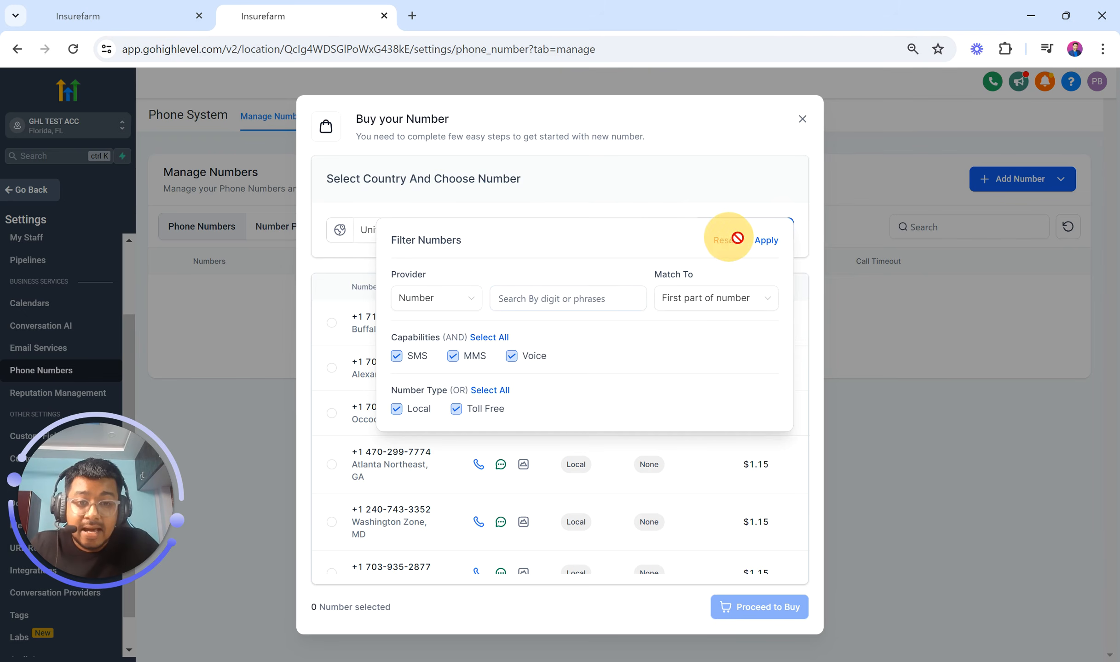
click(698, 193)
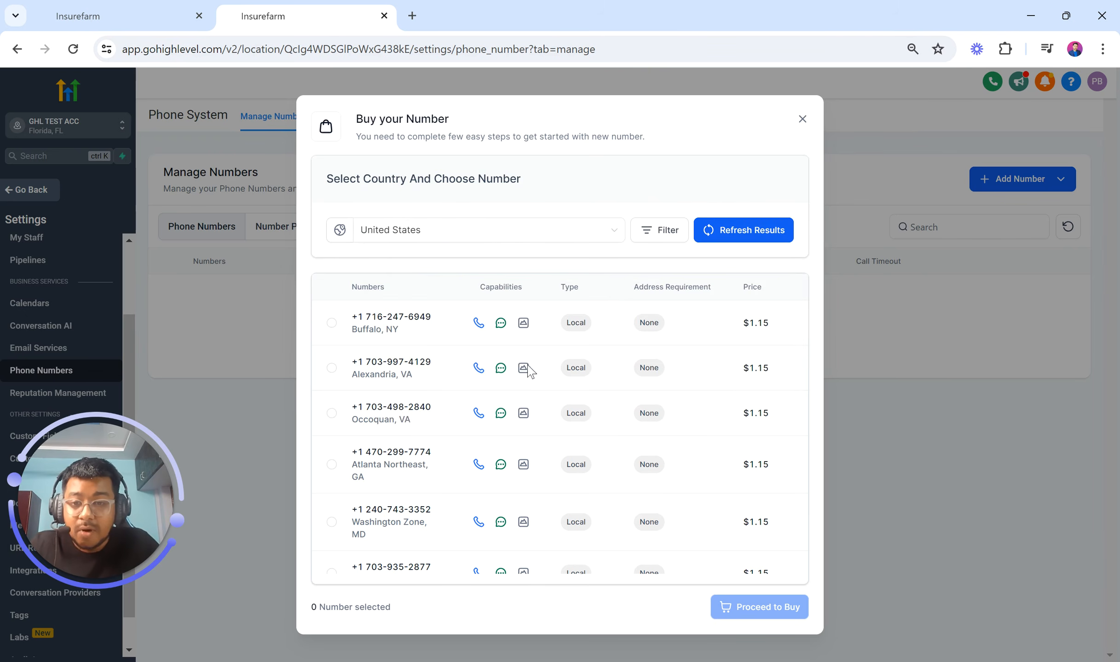
Review the list of purchasable United States phone numbers and their prices
scroll(463, 478, down, 3)
scroll(478, 455, up, 3)
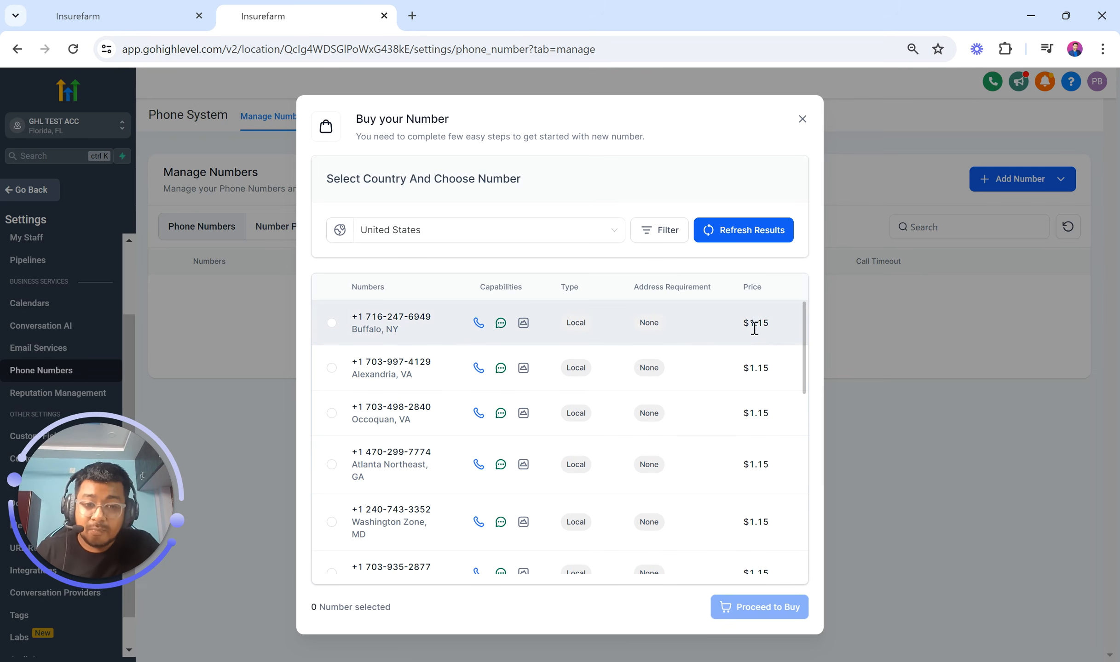
drag(749, 325, 776, 330)
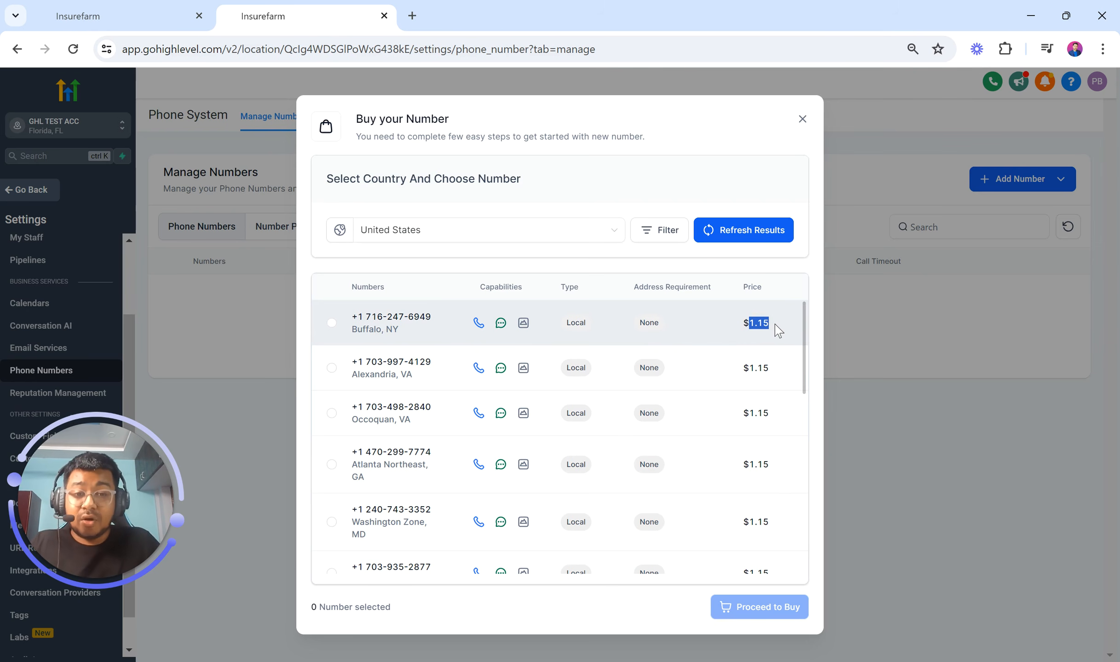
Compare the prices of local and toll-free numbers, select the Buffalo, NY number, and close the purchase without buying
double_click(756, 322)
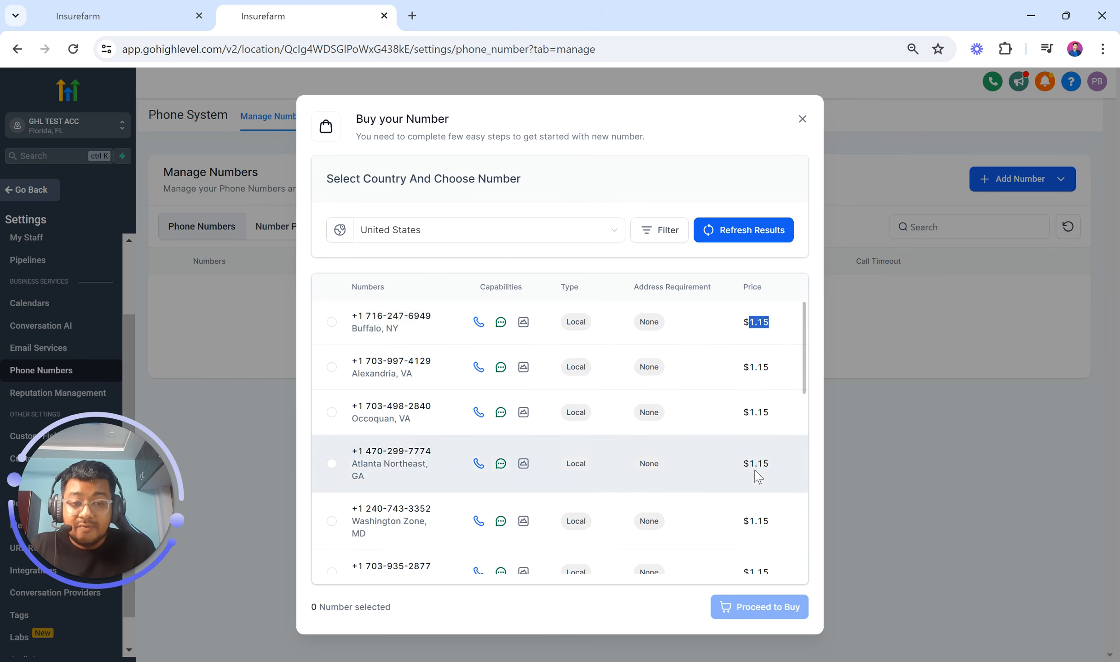
scroll(757, 471, down, 10)
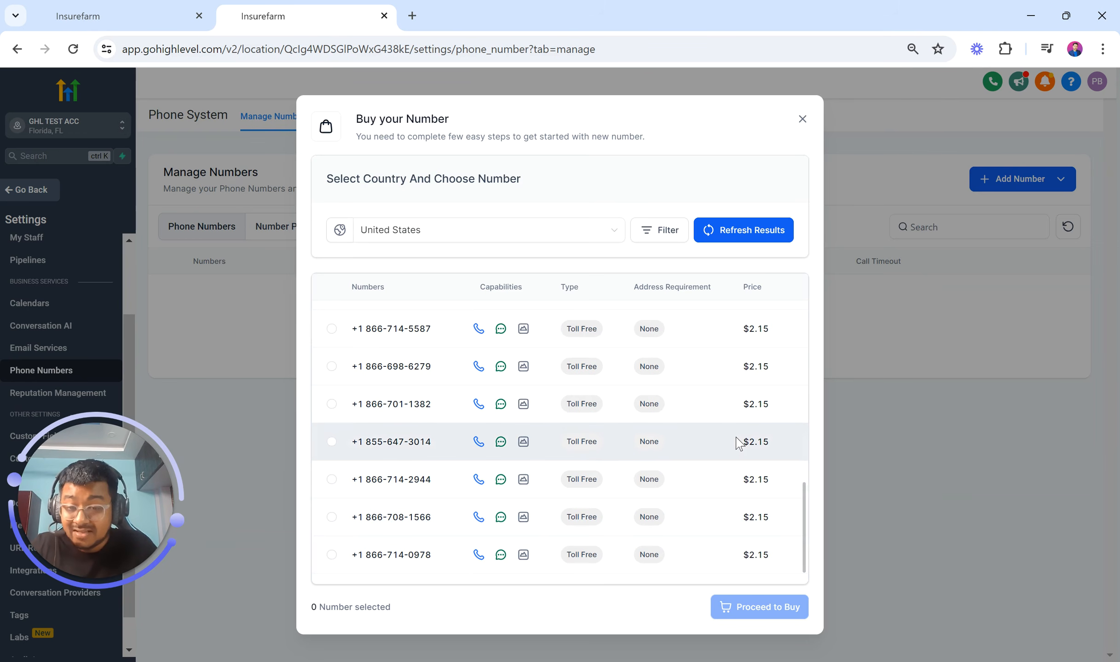
scroll(740, 456, up, 6)
scroll(738, 445, down, 3)
scroll(598, 442, up, 5)
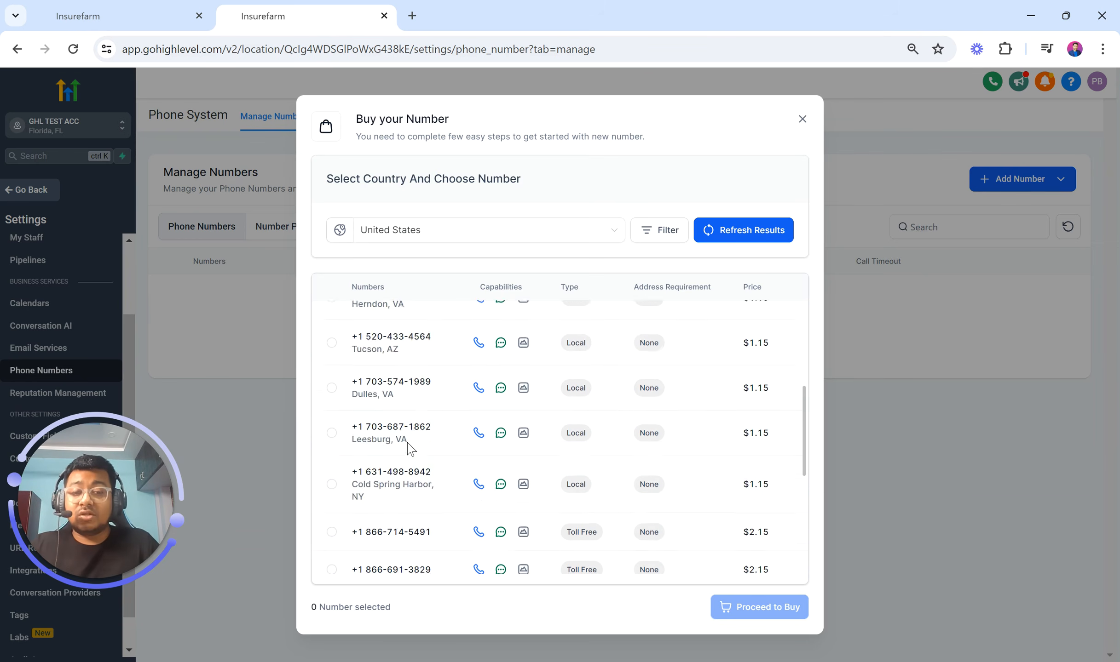
click(331, 323)
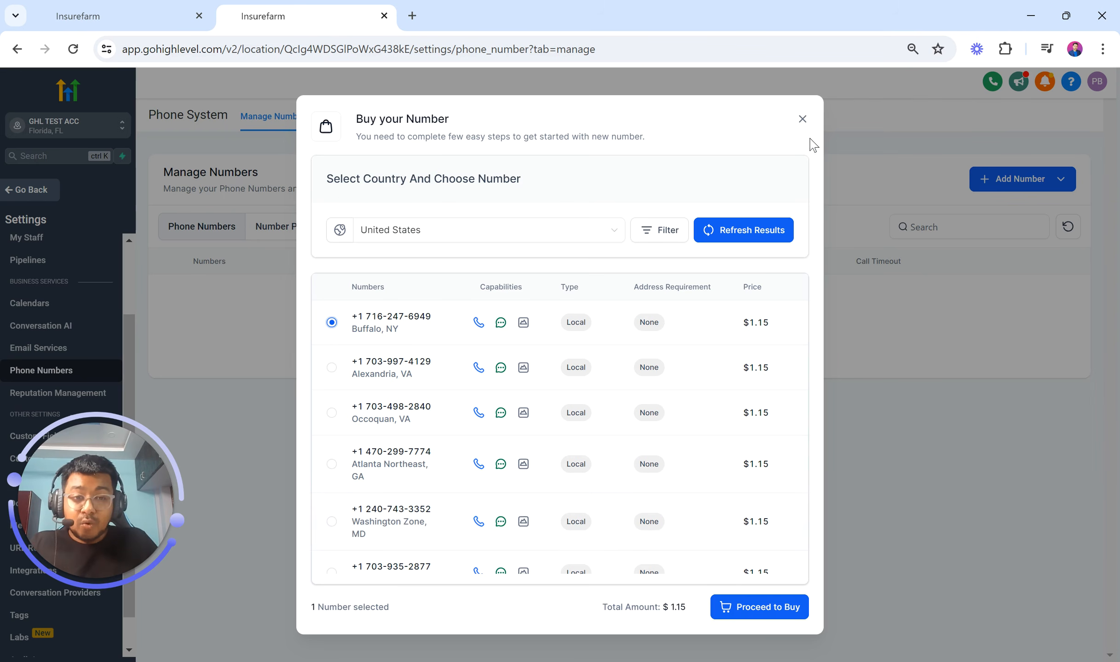
click(802, 119)
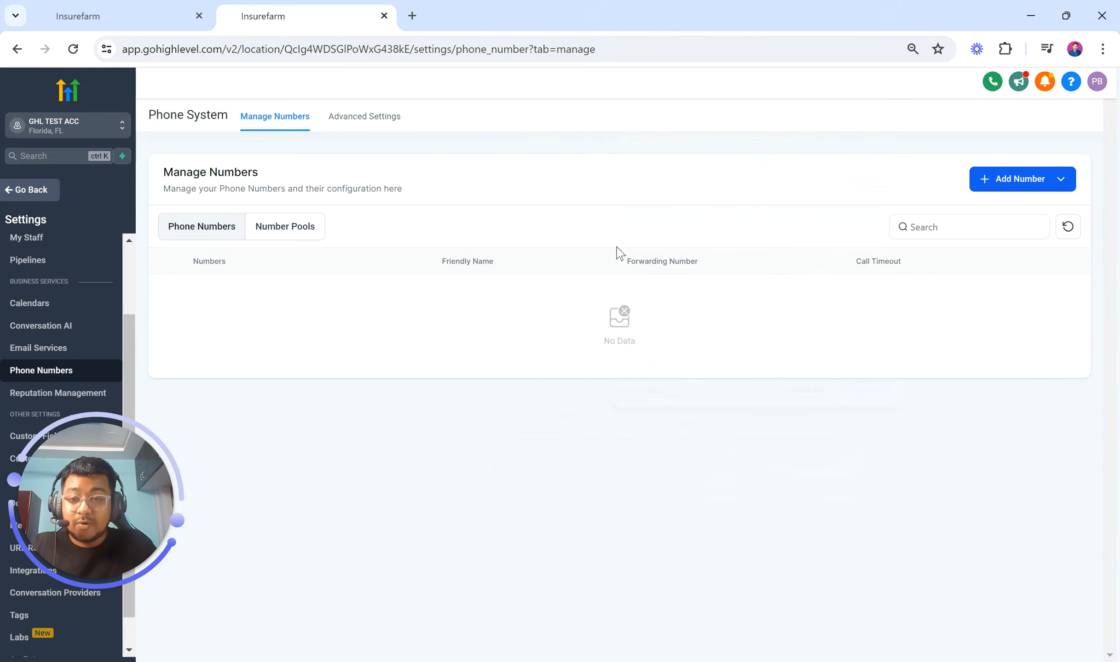
Go to the business profile settings and check the Missed Call Text Back option
drag(106, 499, 777, 442)
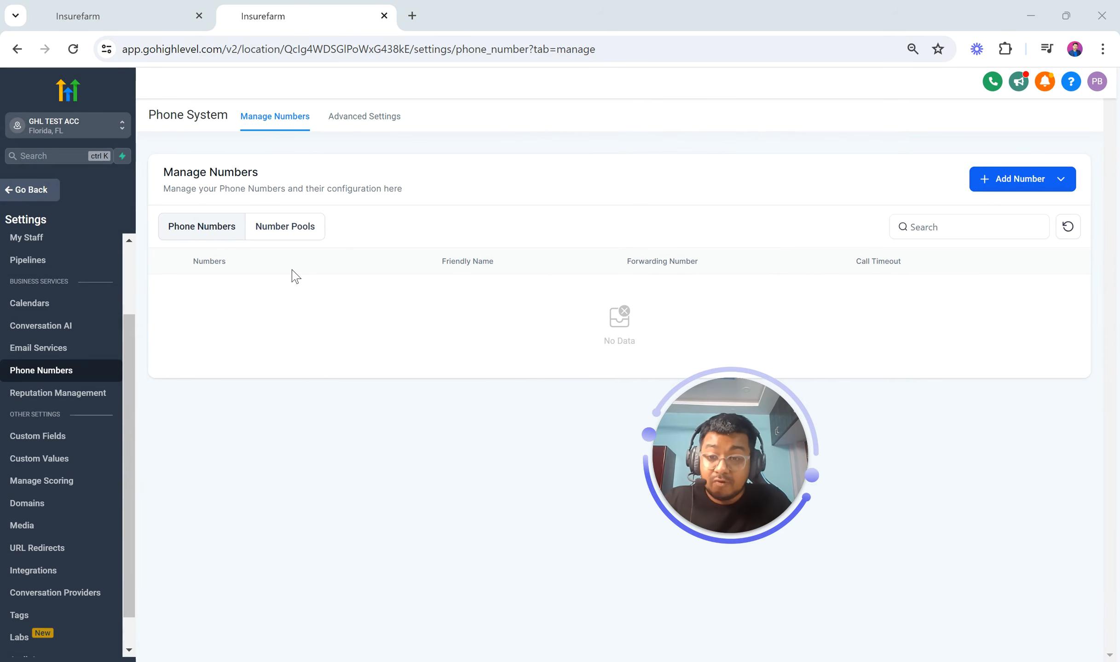
scroll(44, 267, up, 2)
click(44, 265)
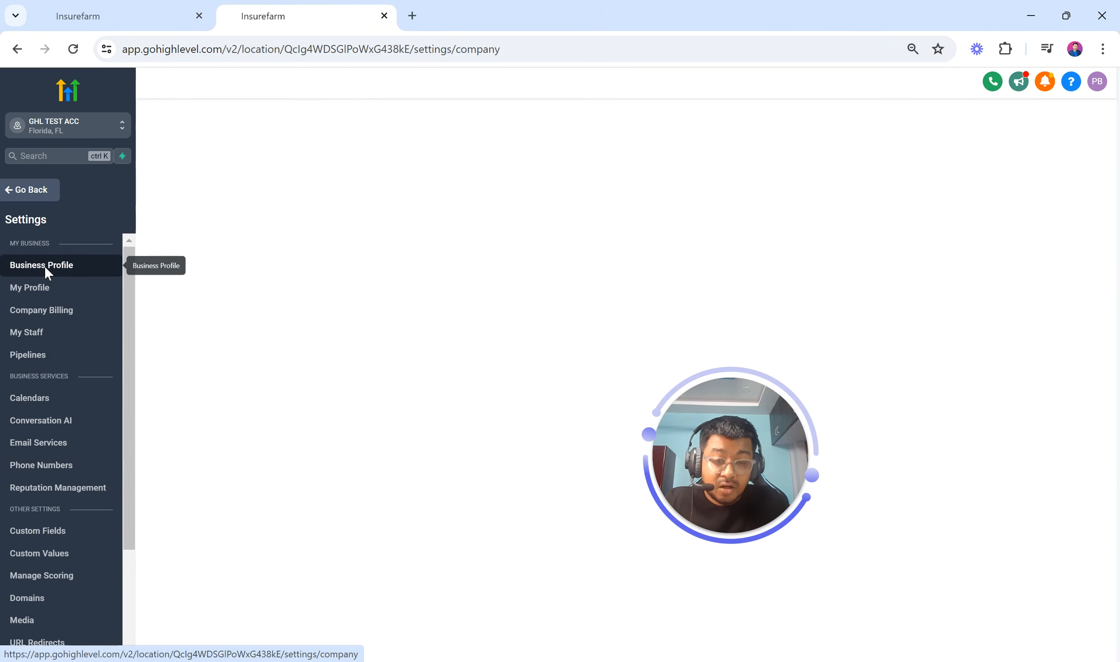
scroll(325, 395, down, 10)
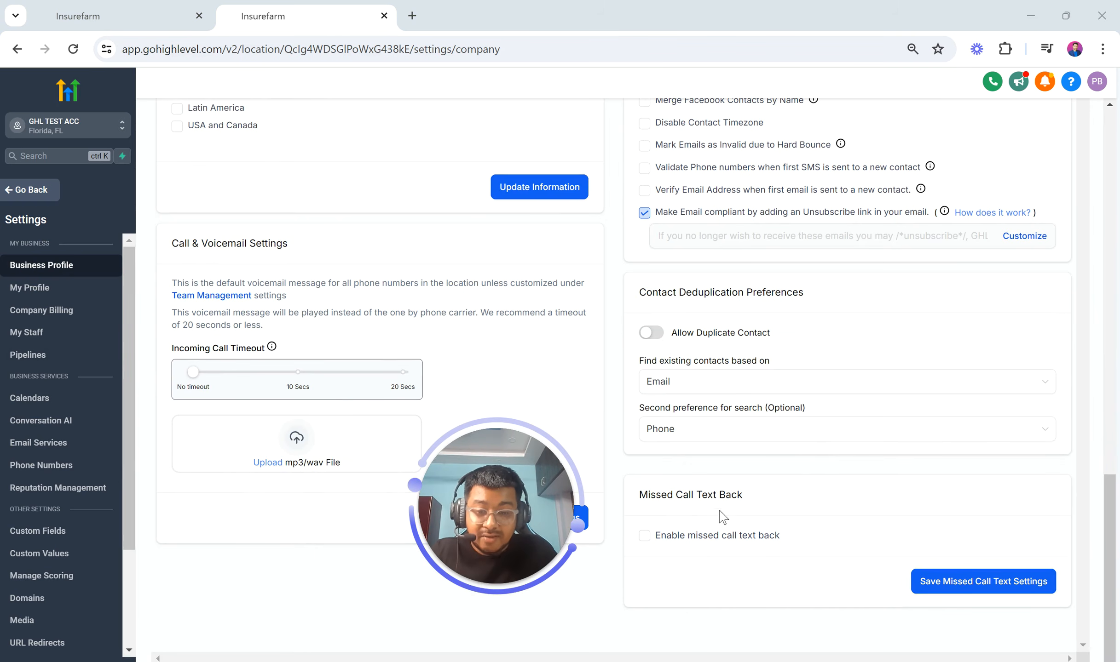
Leave the settings, open the automation workflow list, and create a new workflow from scratch
click(32, 194)
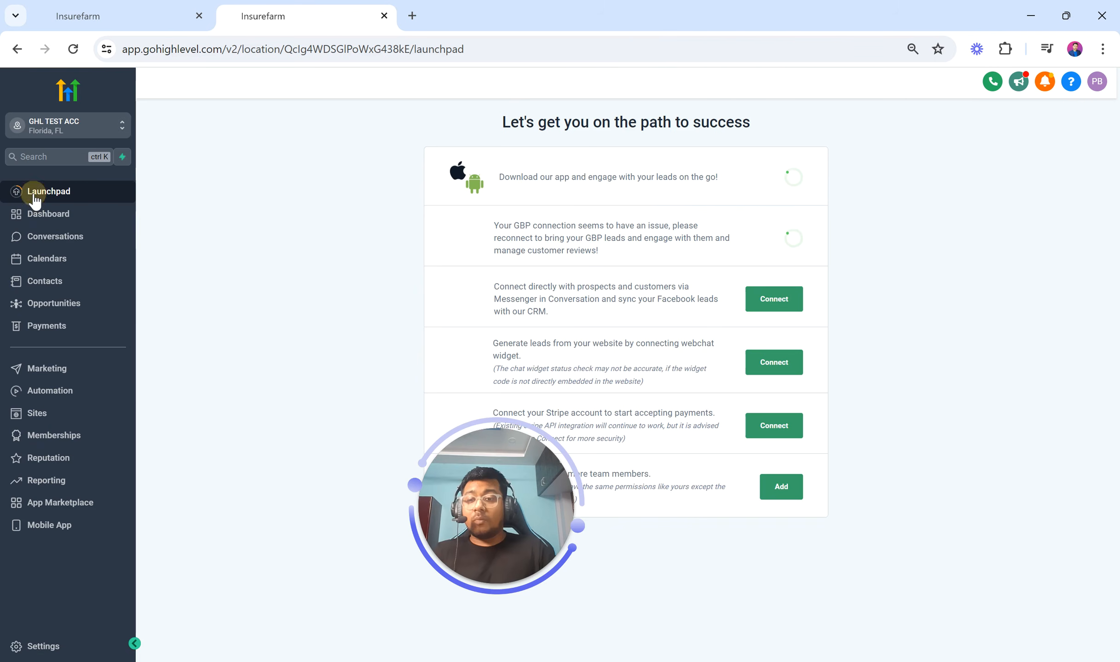
click(57, 390)
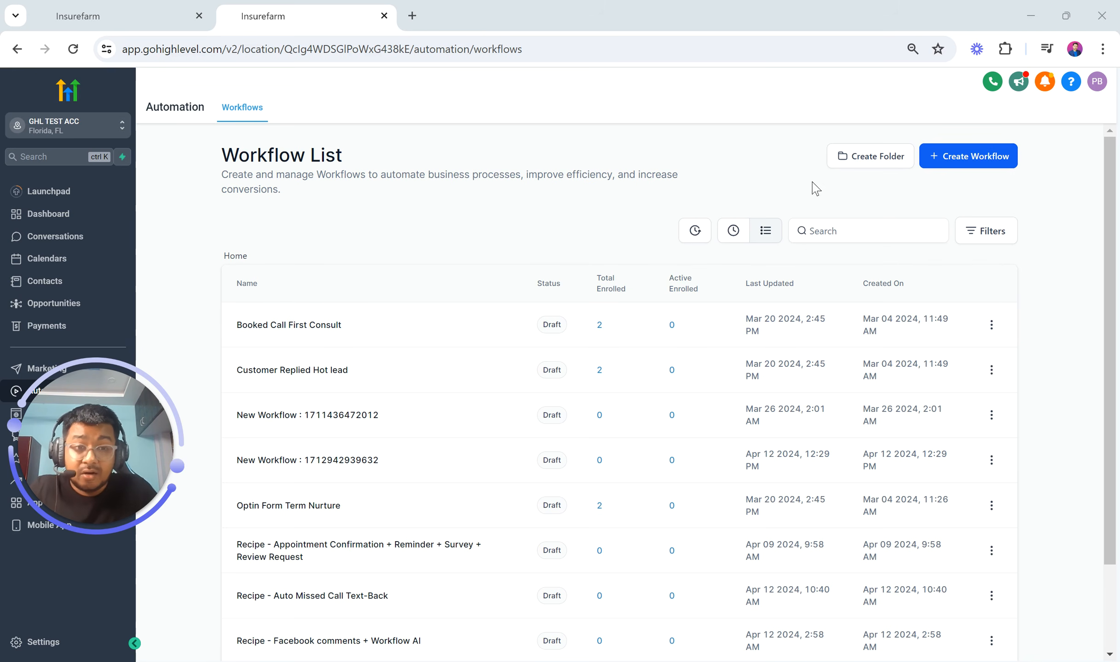
click(938, 162)
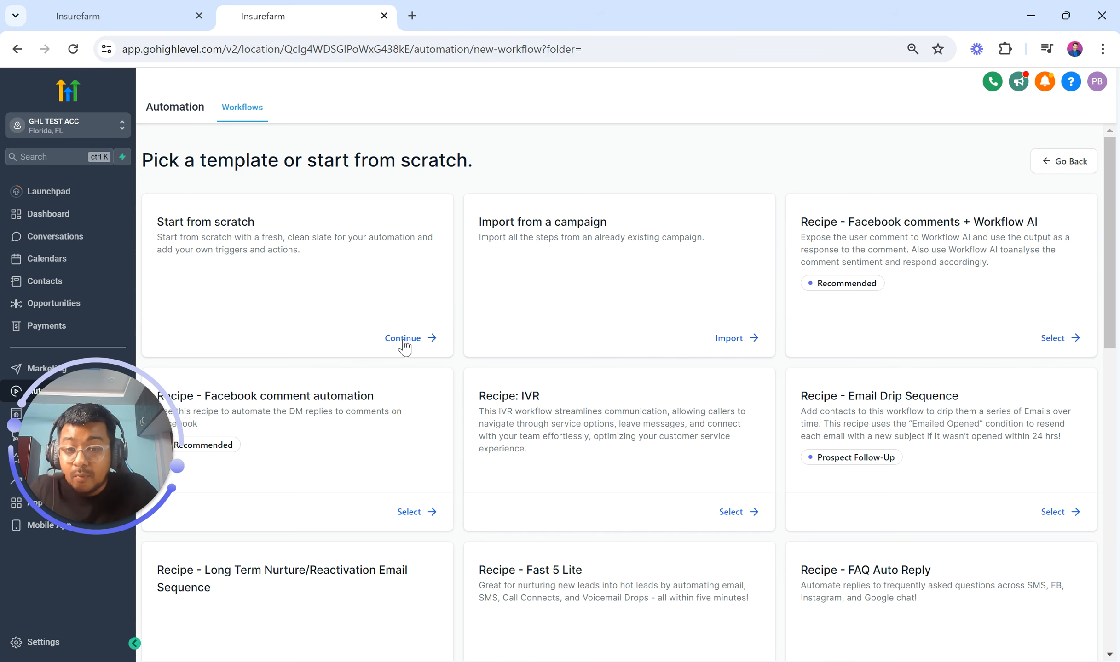
click(400, 336)
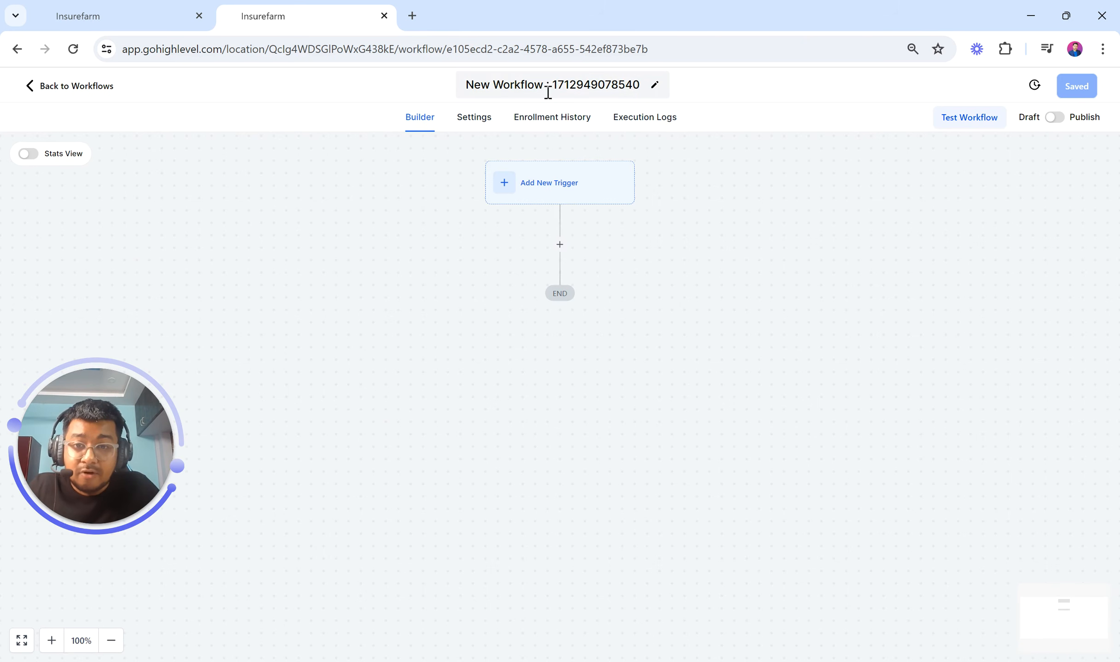
Rename the new workflow as "1. Missed Call Text Back"
click(501, 86)
click(598, 81)
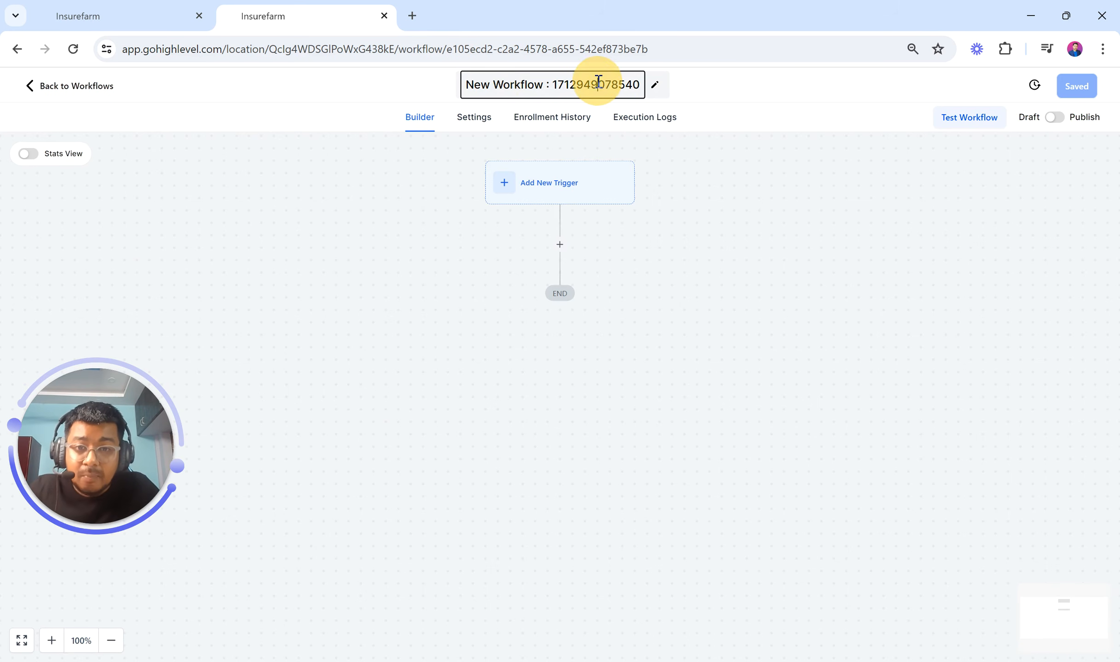
key(ctrl+a)
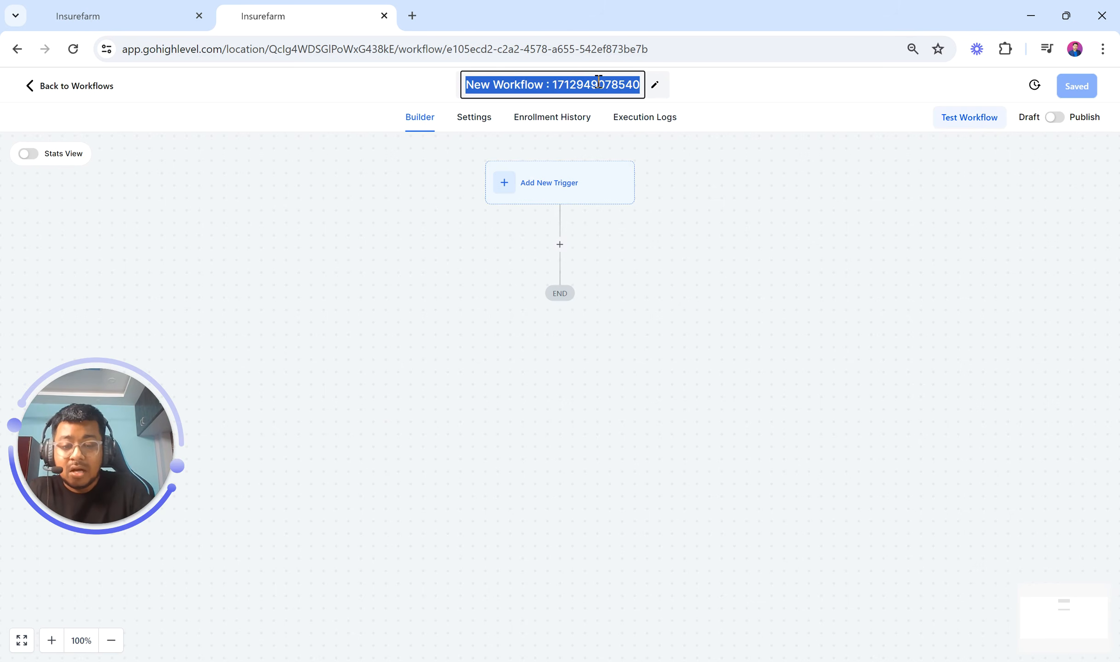
text(Missed Call Text Back)
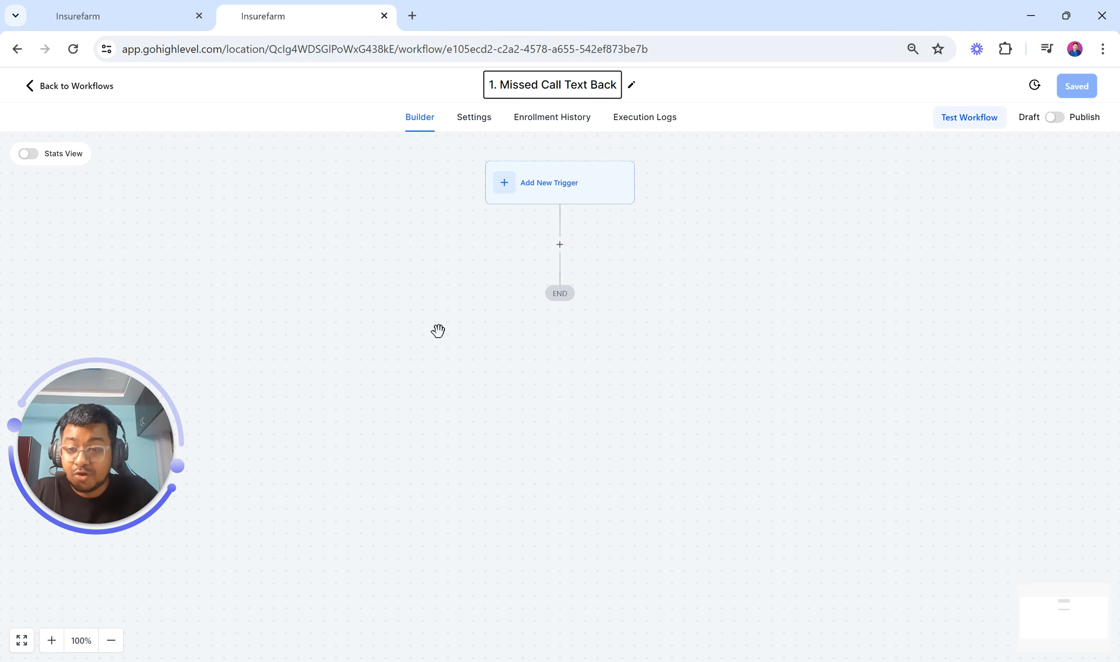
click(110, 648)
click(109, 649)
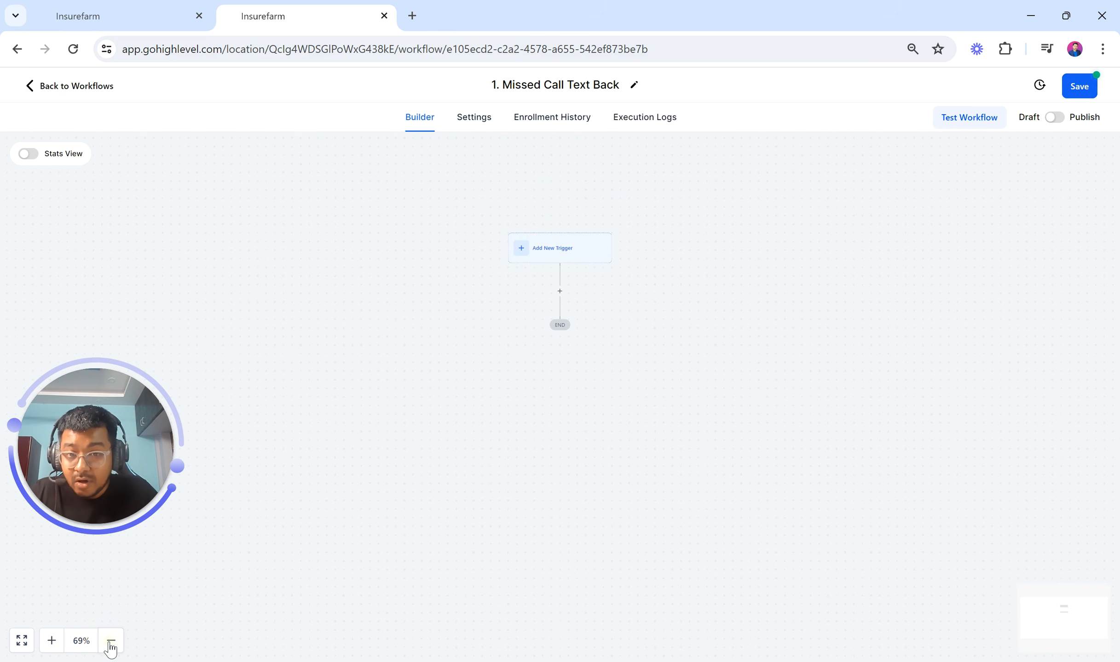
click(110, 646)
click(49, 648)
click(49, 647)
click(49, 648)
click(49, 647)
click(49, 648)
click(49, 647)
click(49, 647)
drag(425, 405, 416, 660)
click(115, 648)
click(115, 649)
click(115, 649)
click(115, 648)
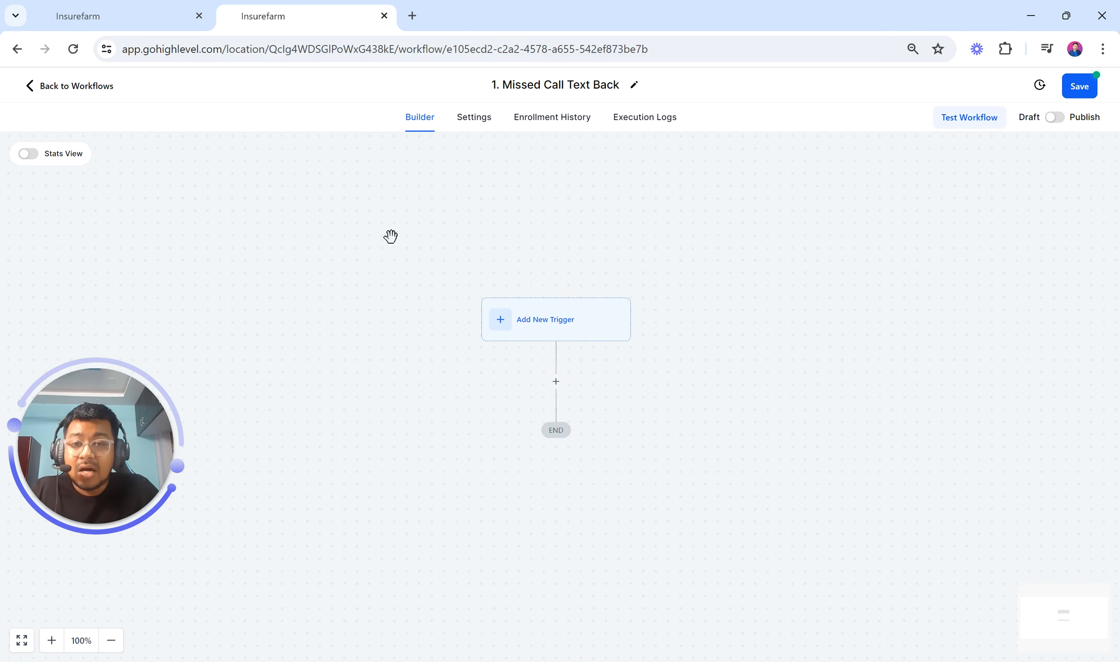
Review the contact and communication options in the workflow's settings
click(474, 137)
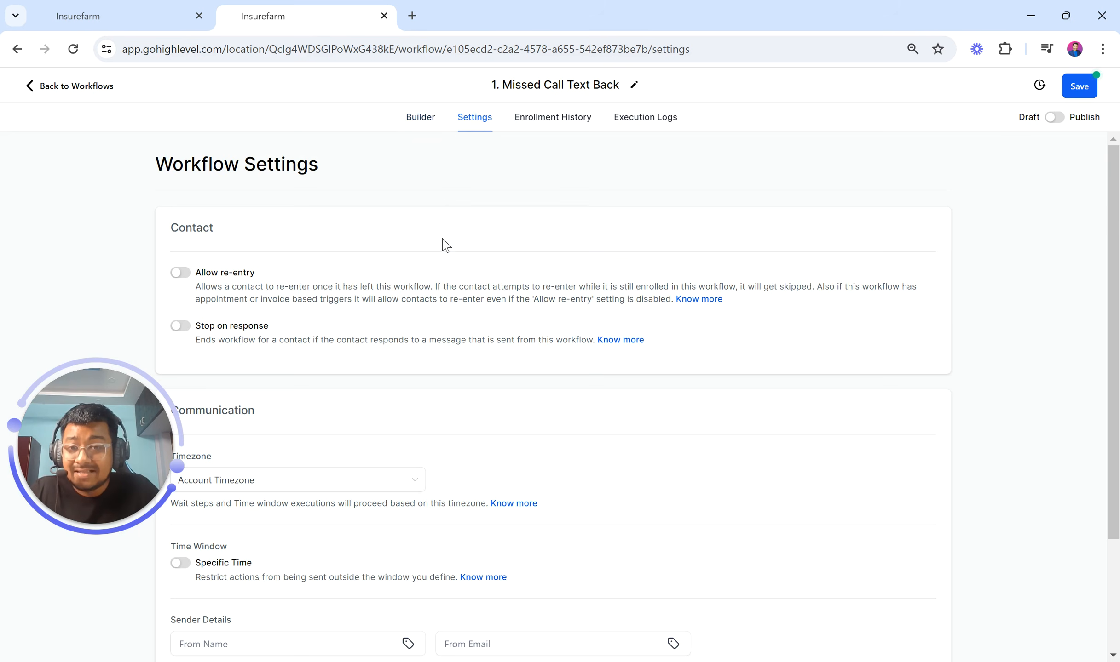
scroll(311, 266, down, 2)
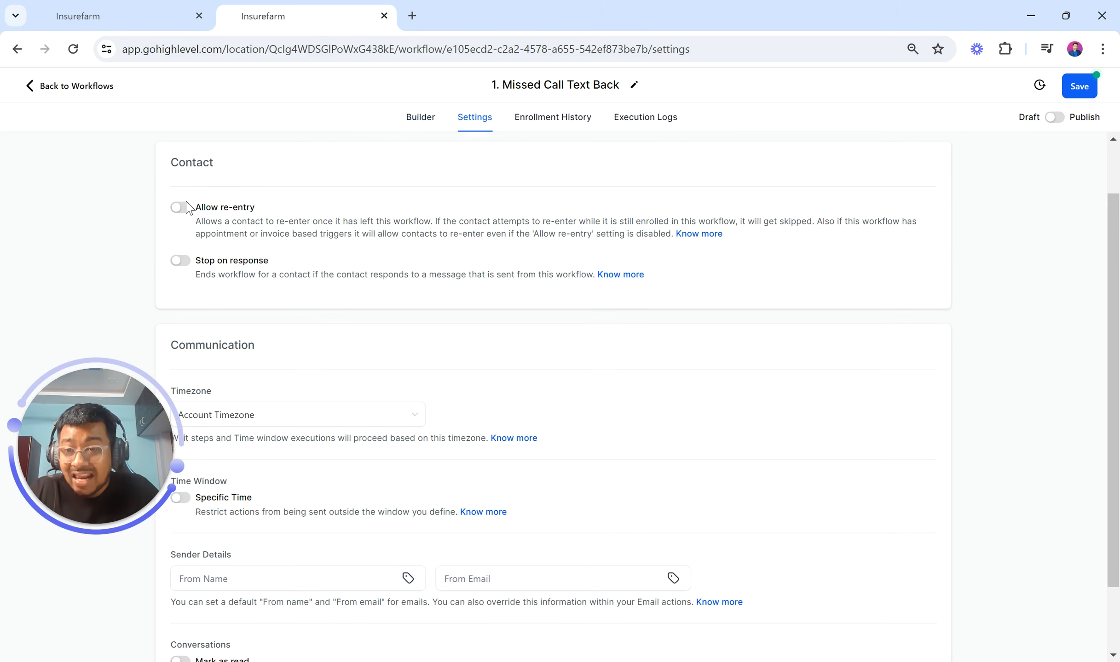
scroll(278, 294, down, 3)
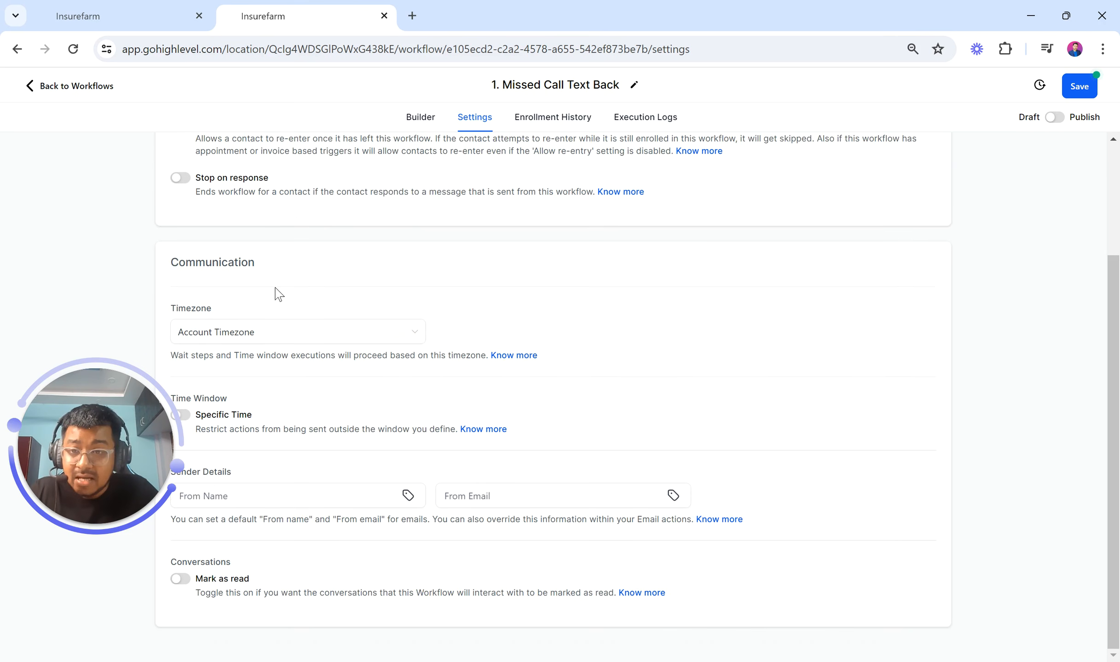
drag(136, 467, 121, 271)
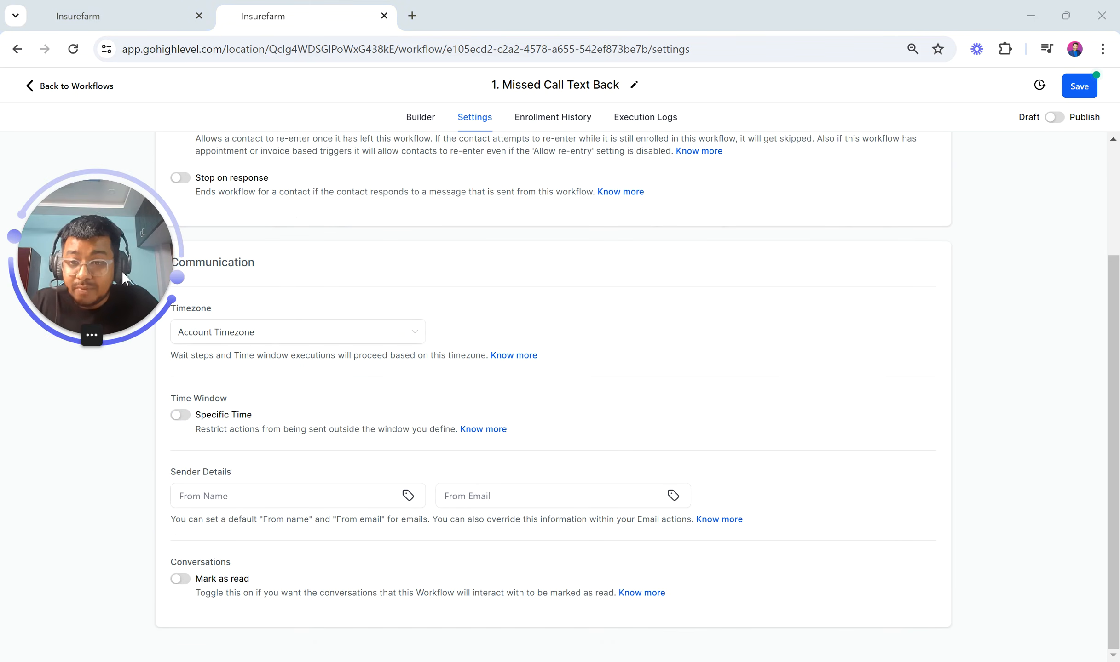
Try enabling the Specific Time window, look at its start time choices, and turn the window off again
click(181, 415)
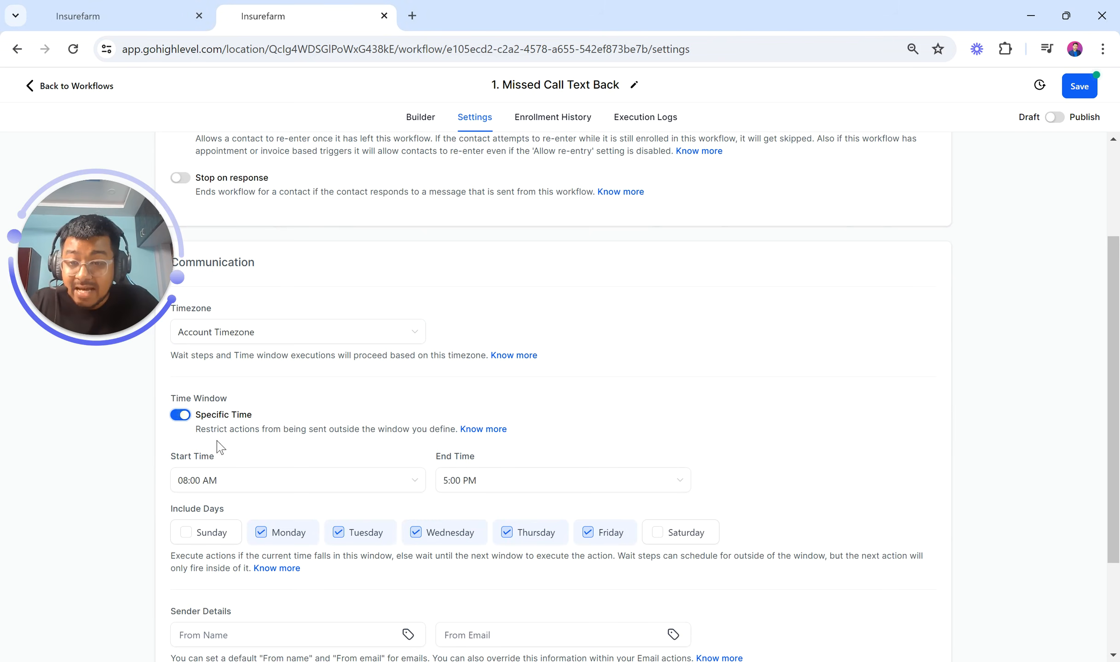
click(330, 479)
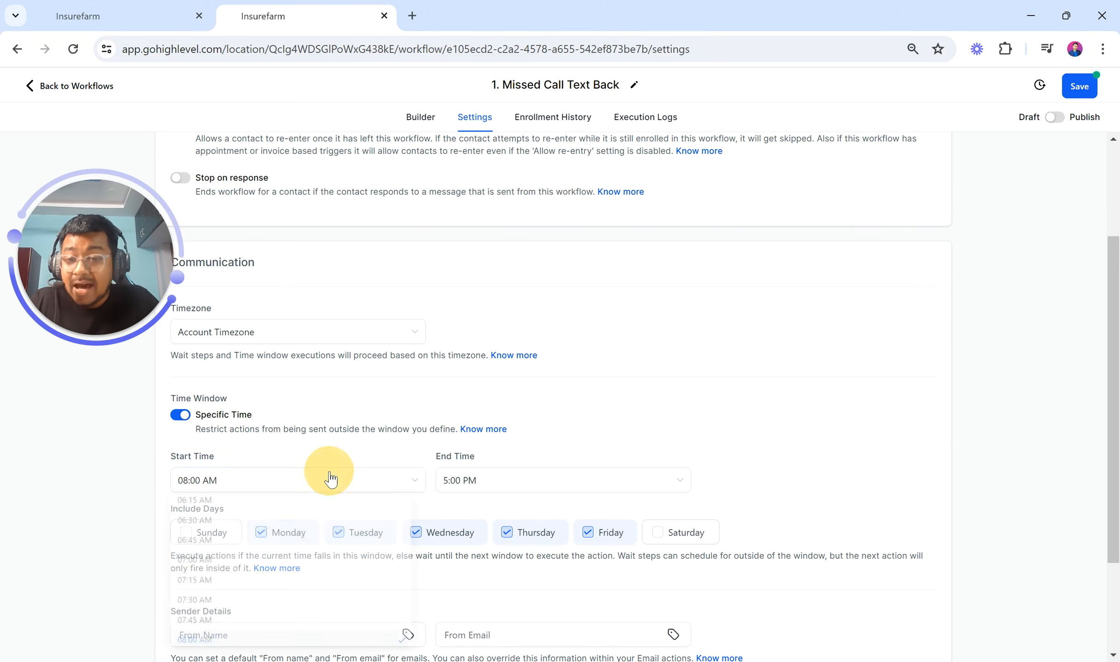
click(352, 415)
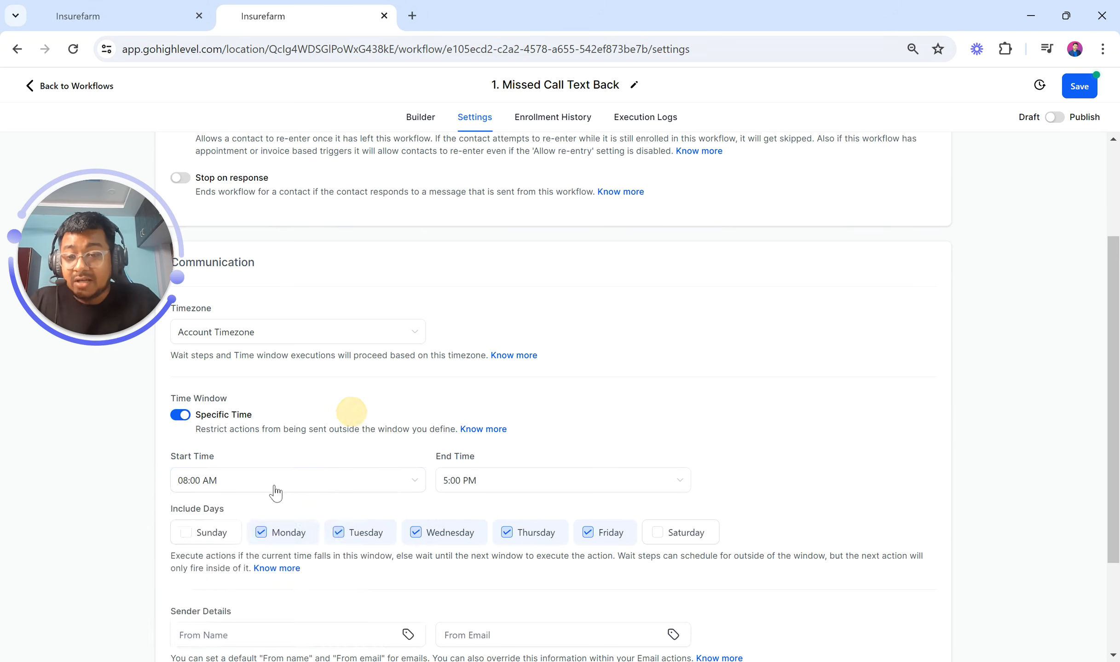
click(181, 415)
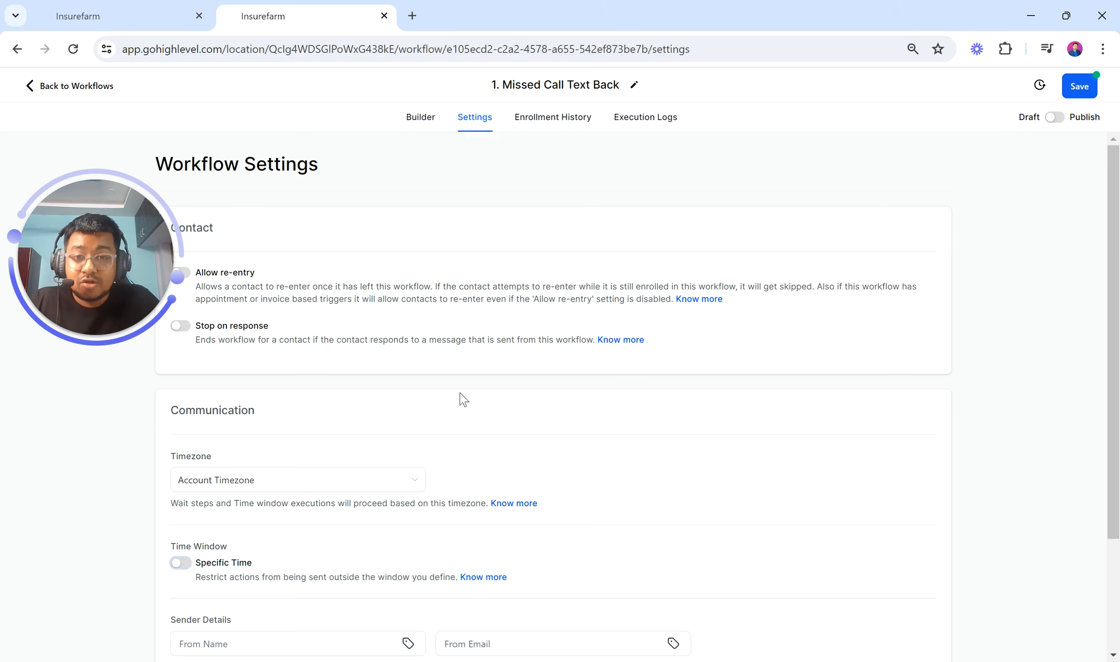
Check the workflow's enrollment history and execution logs, and return to the workflow builder
click(540, 119)
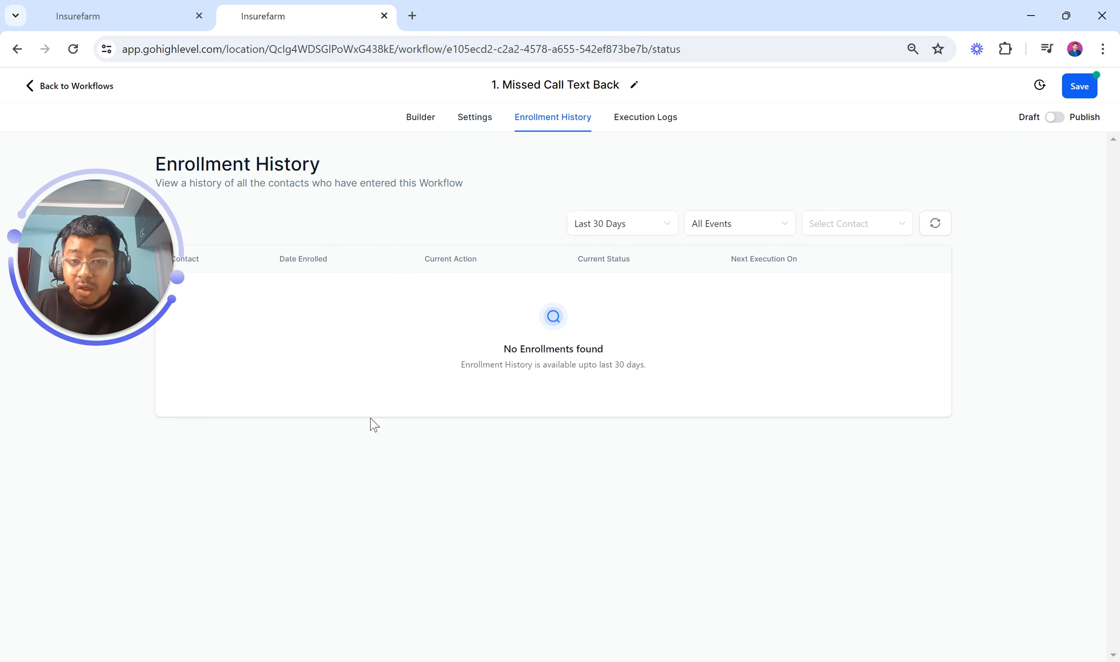
click(639, 120)
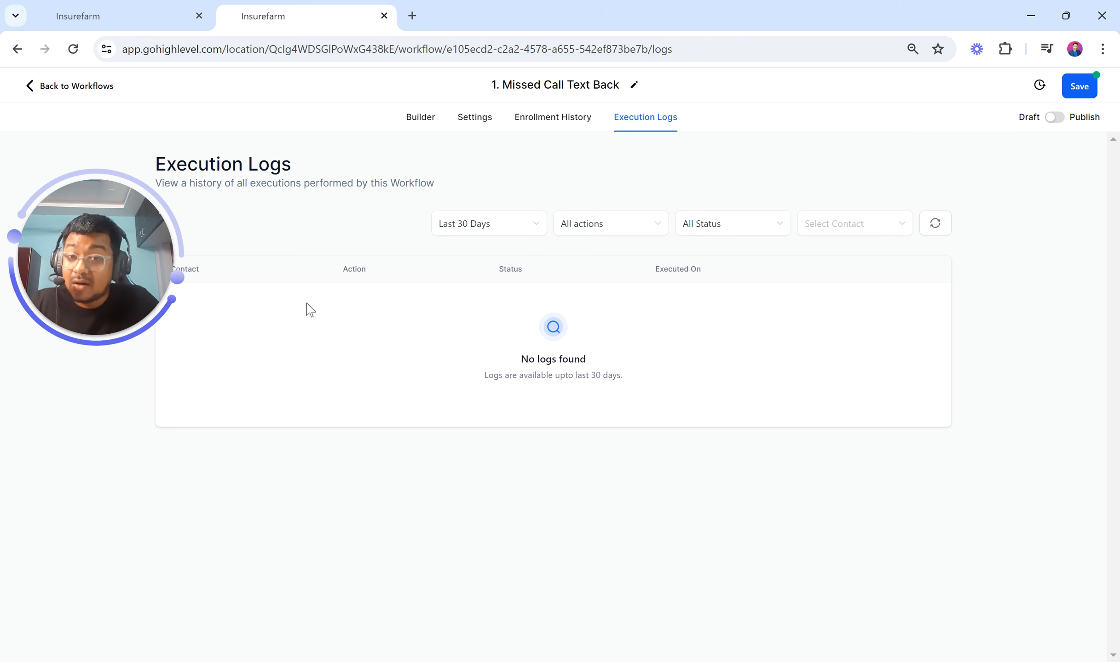
click(421, 119)
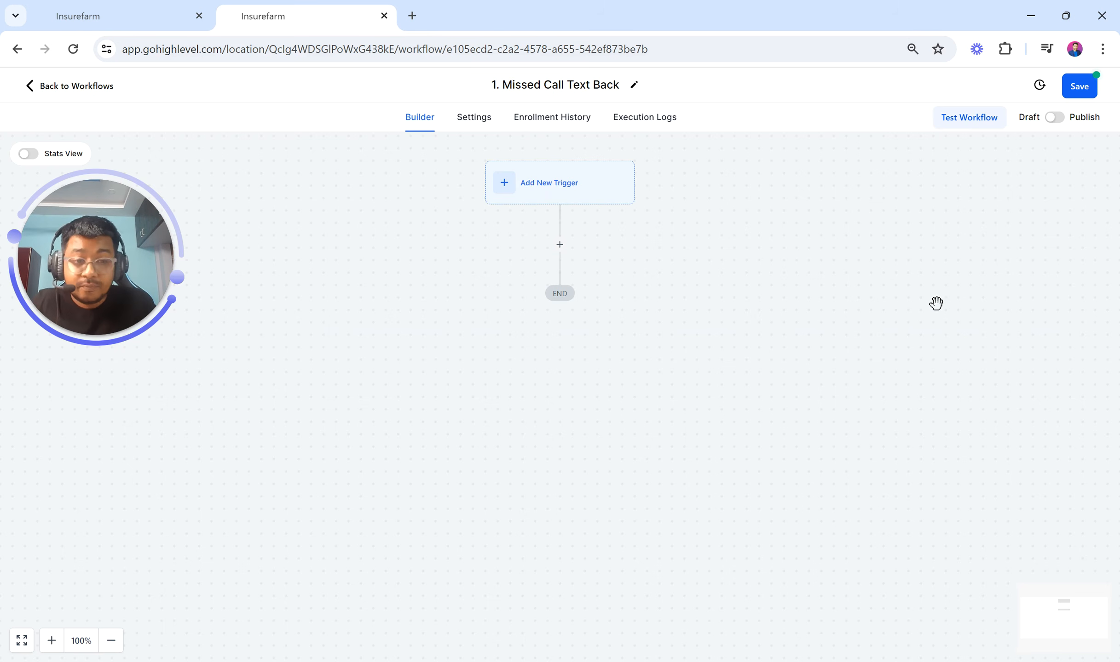
click(1062, 398)
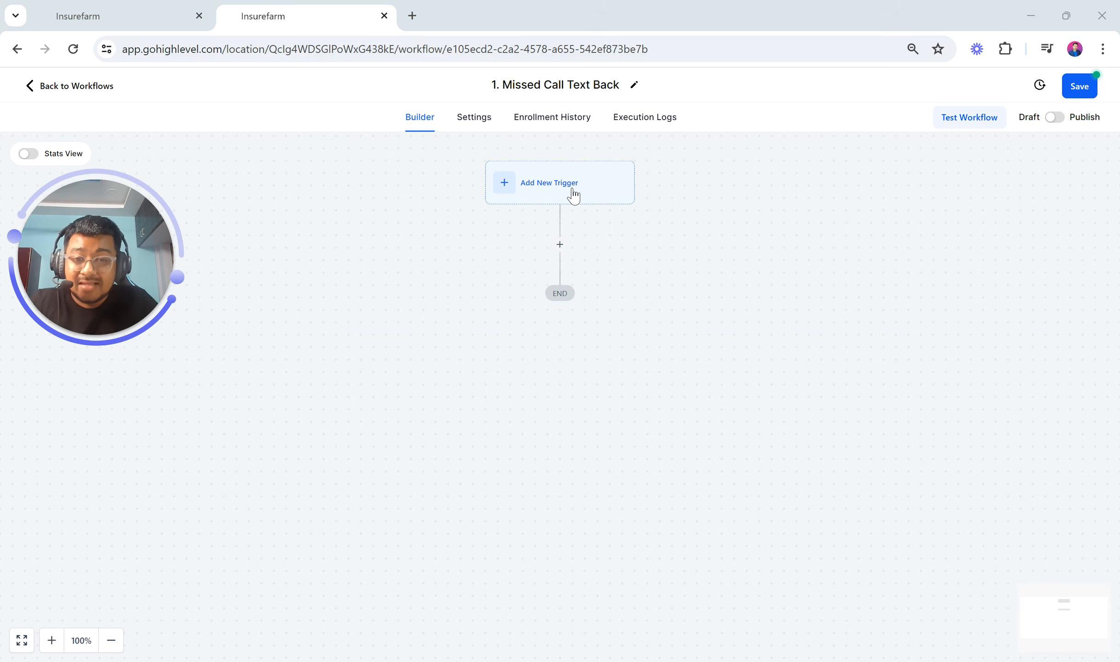
Switch to the existing Auto Missed Call Text Back workflow and look through its sequence of steps and branches
click(52, 7)
scroll(464, 380, down, 1)
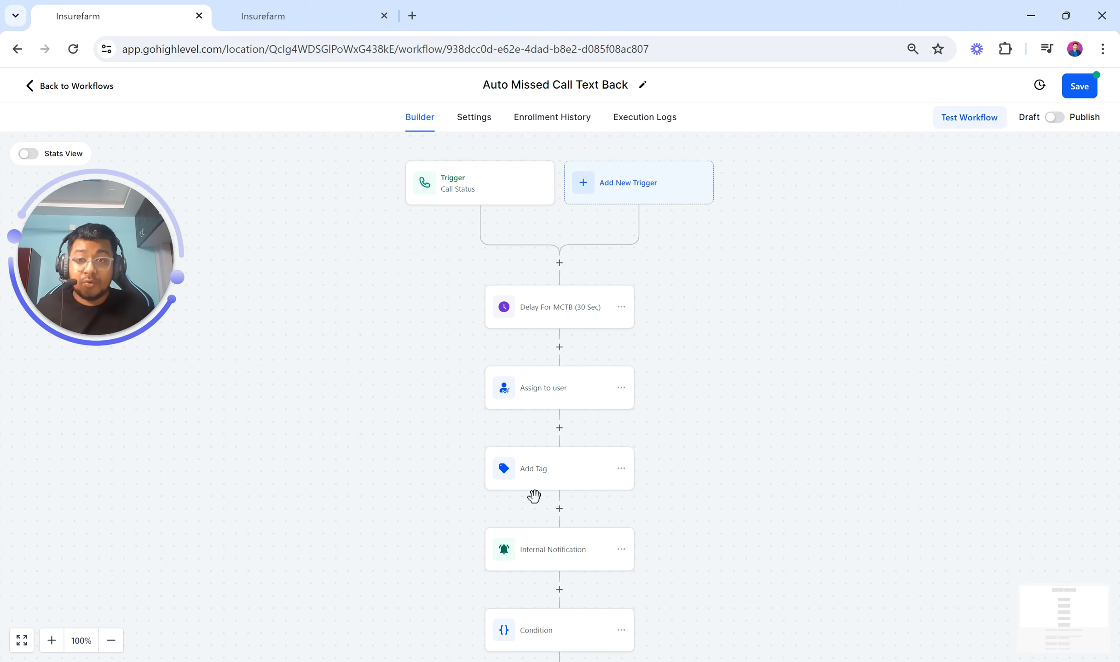
scroll(577, 599, down, 5)
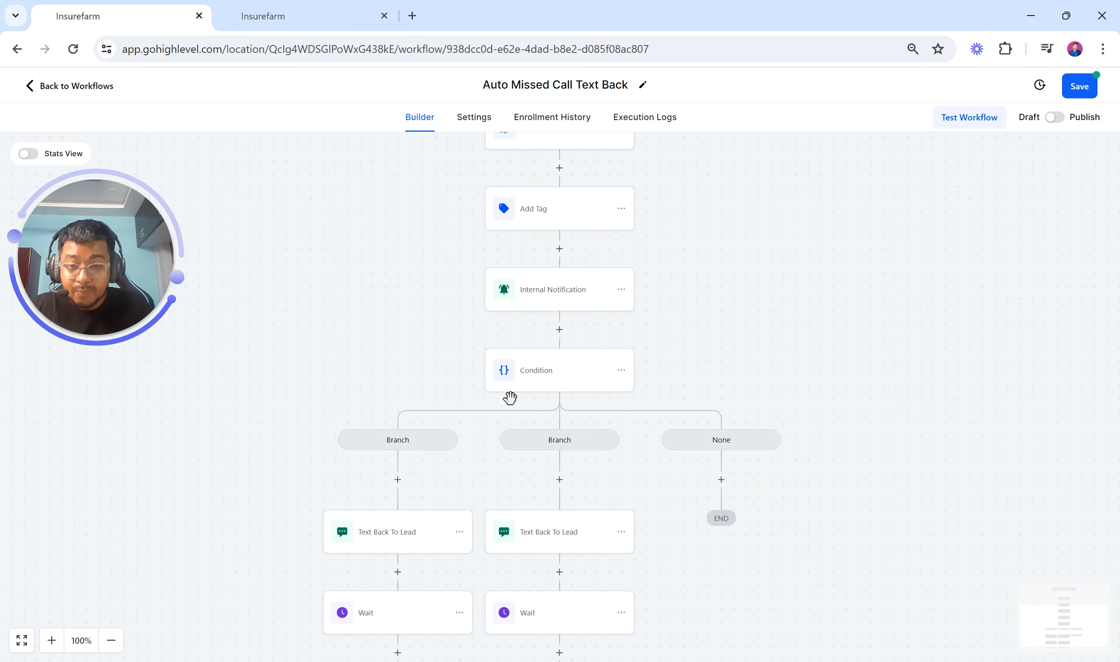
scroll(542, 395, up, 5)
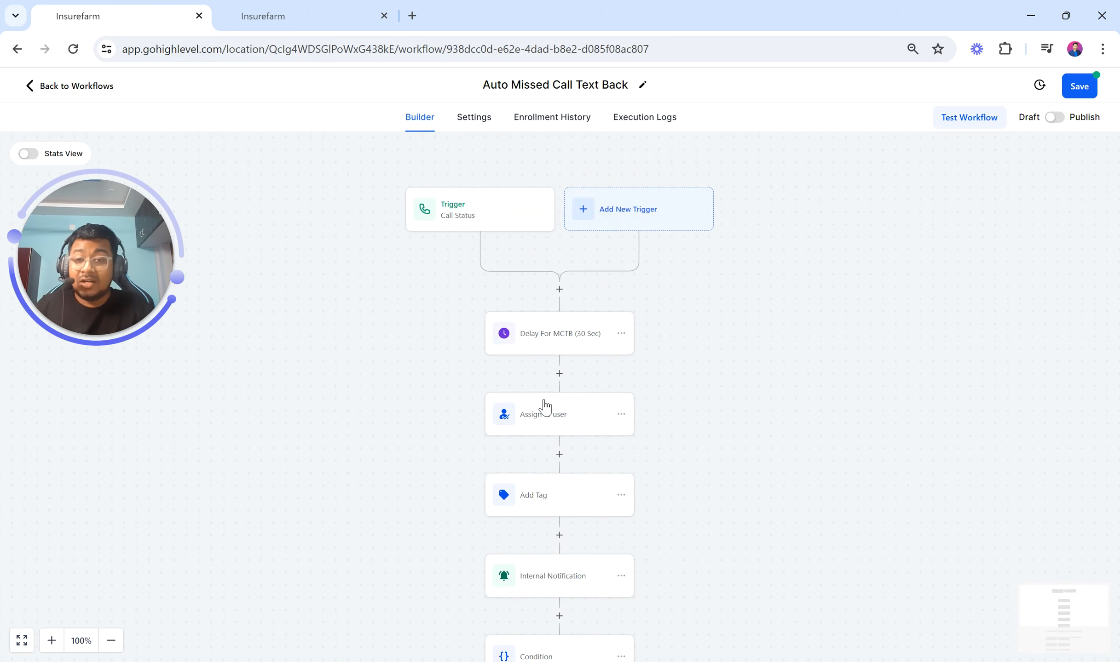
Examine the filters of the Call Status trigger in the Auto Missed Call Text Back workflow, and close it without changes
click(468, 212)
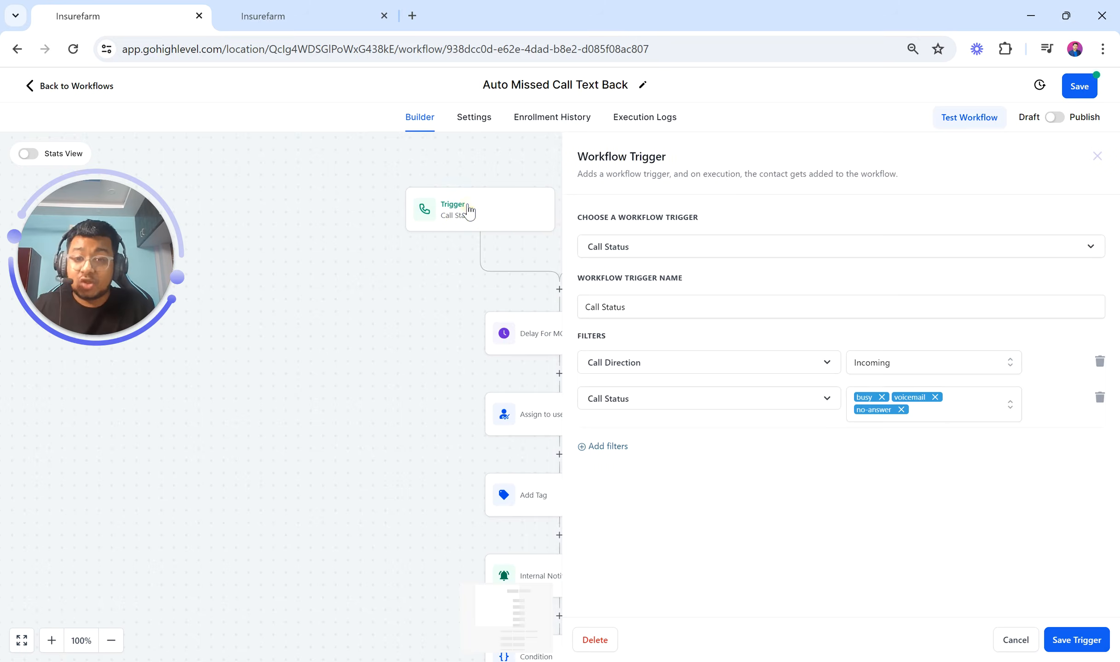
click(403, 299)
click(488, 203)
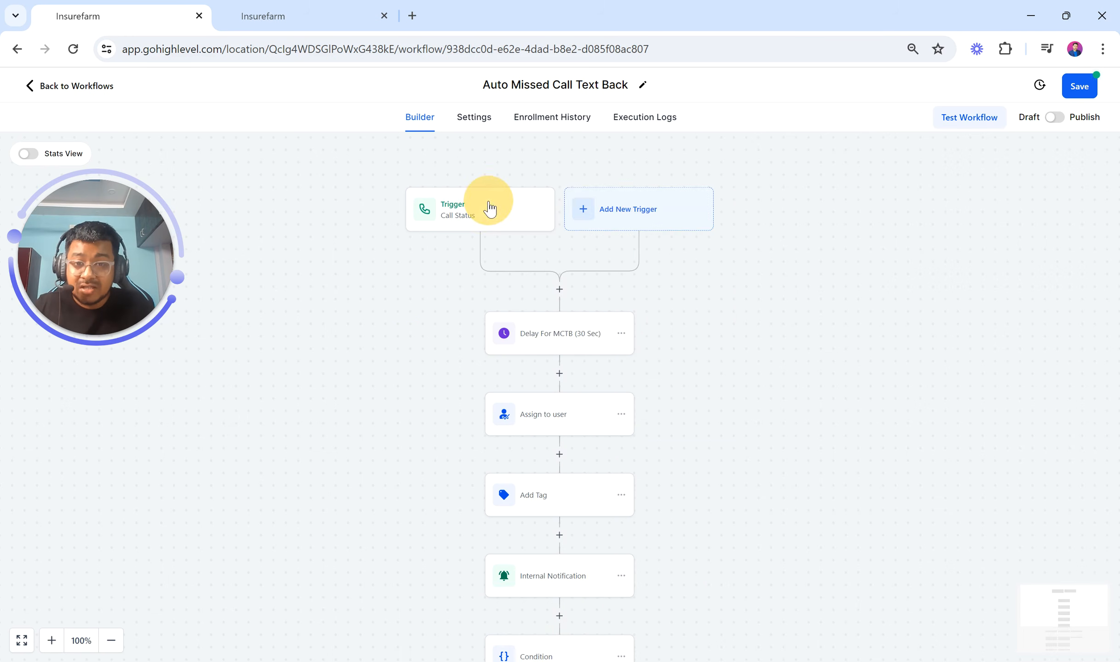
click(438, 322)
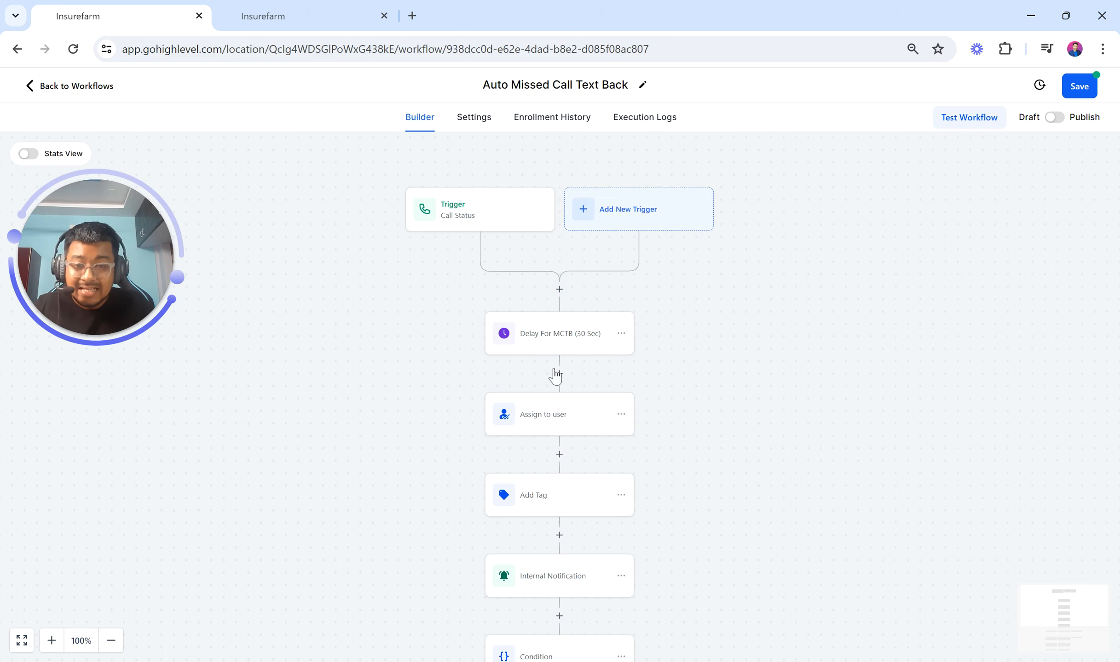
Examine the weekday and weekend branches of the Condition step in the Auto Missed Call Text Back workflow, and close it without changes
scroll(536, 570, down, 5)
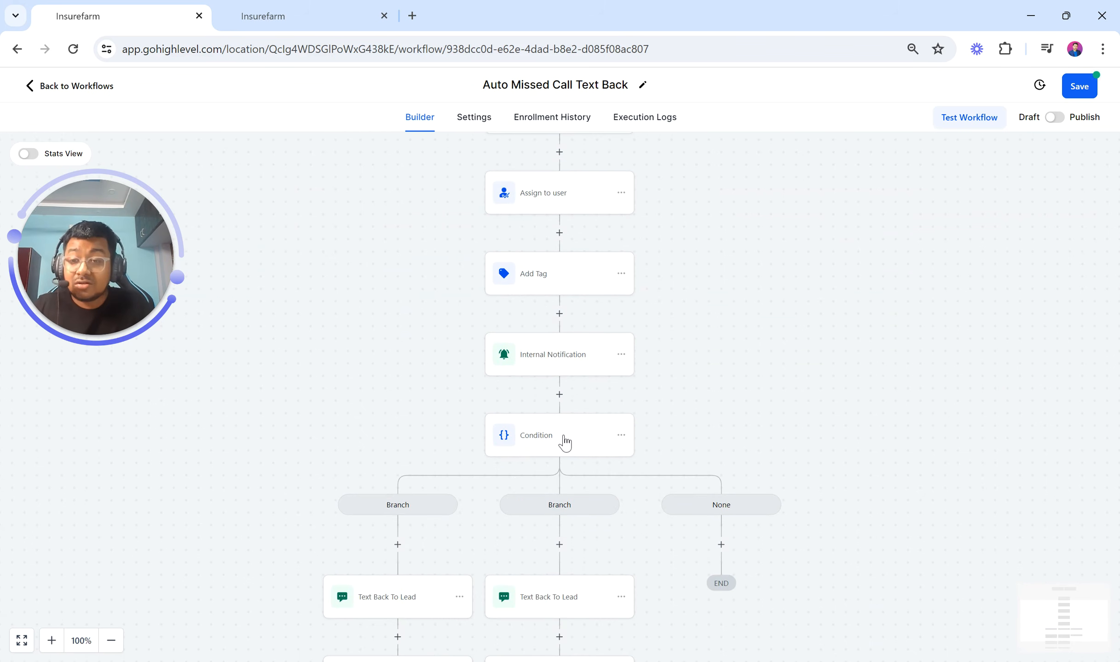
click(564, 443)
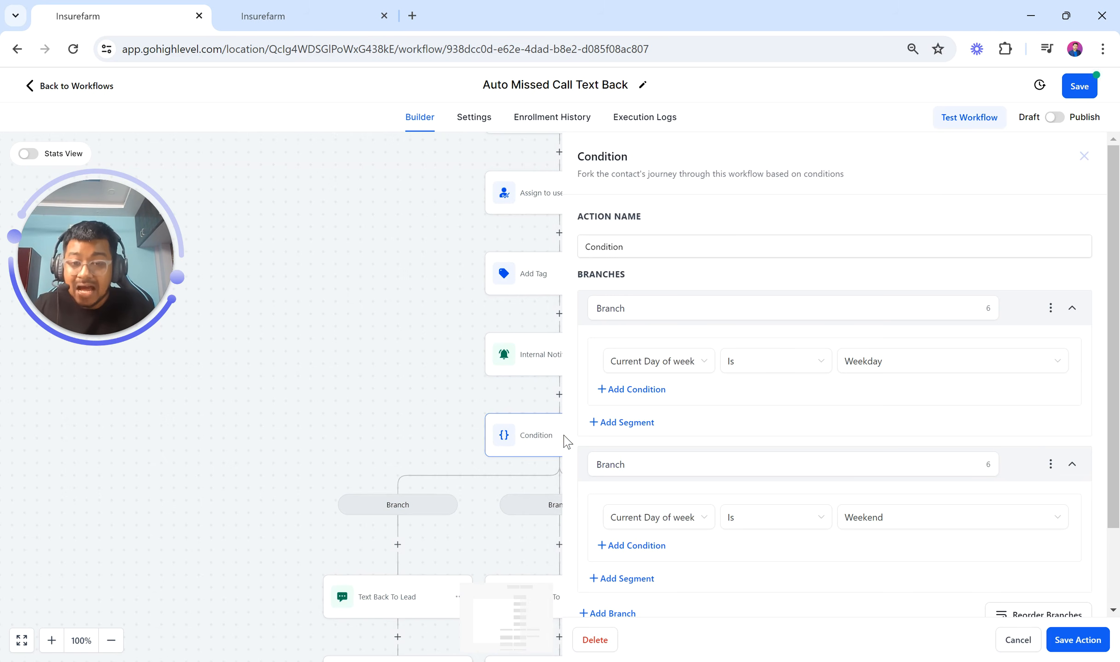
click(1085, 157)
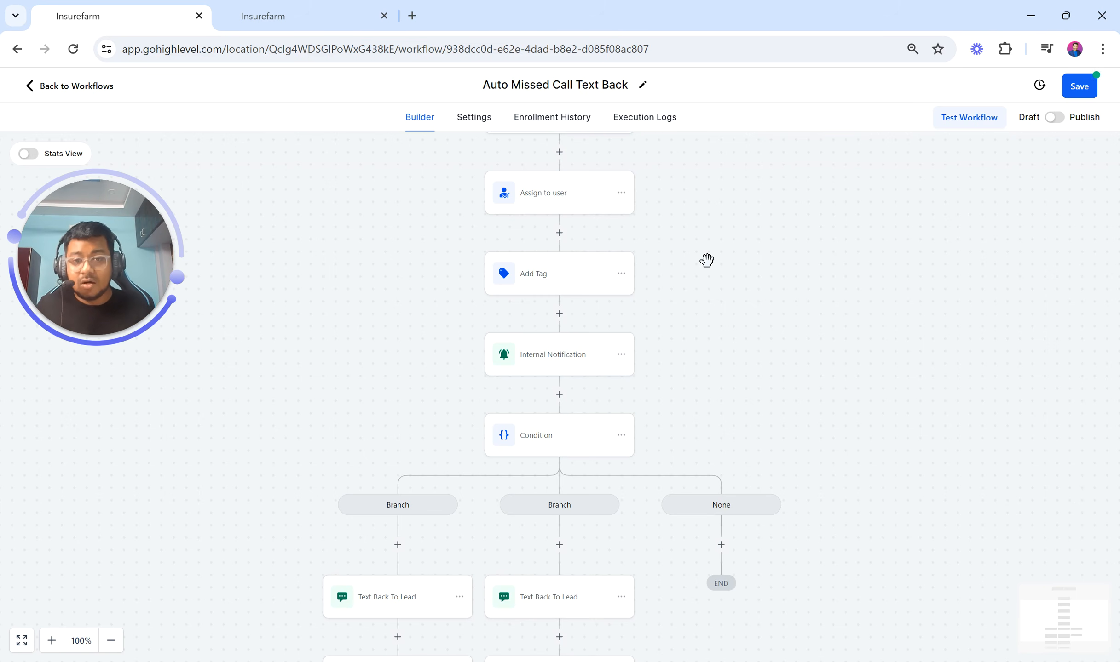
scroll(706, 261, up, 5)
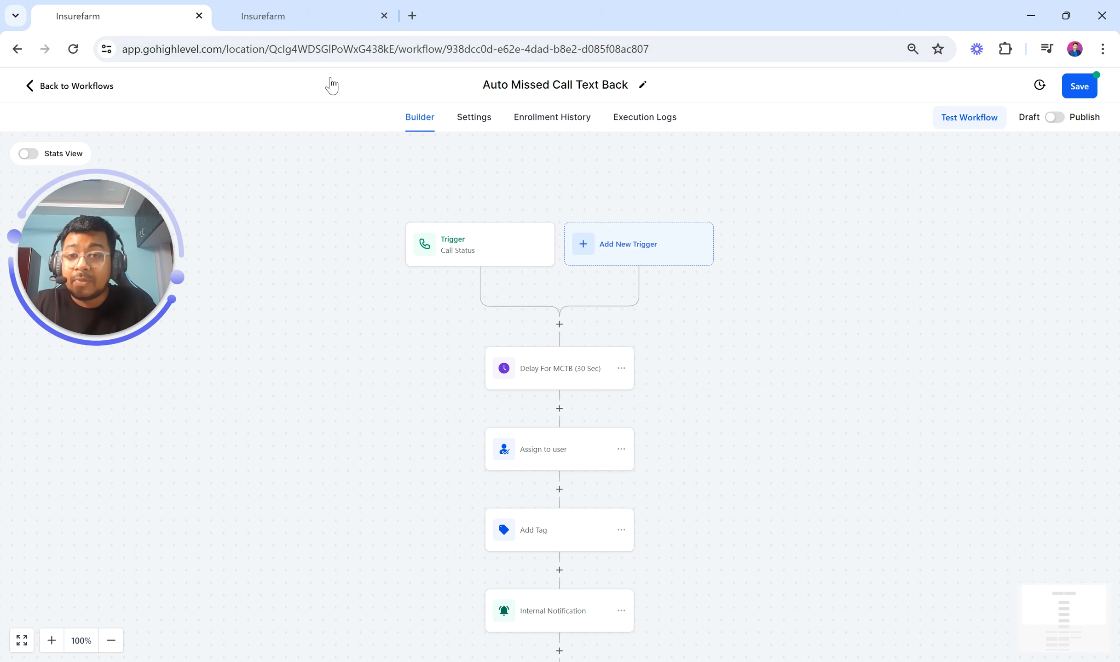
scroll(410, 335, down, 1)
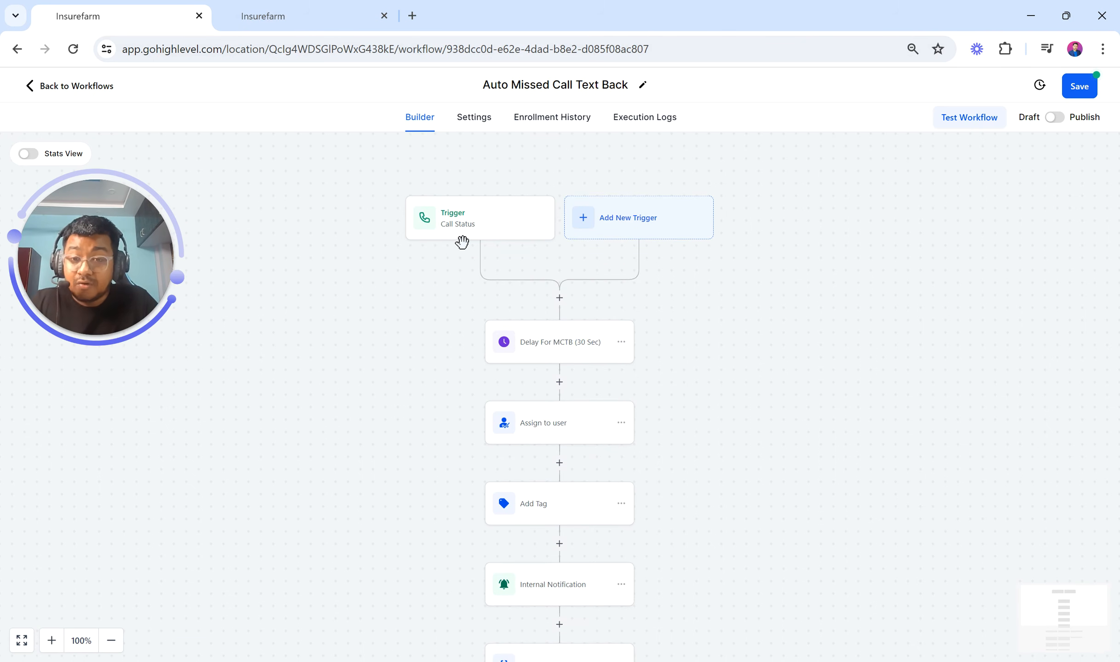
Switch to the 1. Missed Call Text Back workflow, start adding a trigger, and try a trigger search for "cal" before clearing it
click(317, 11)
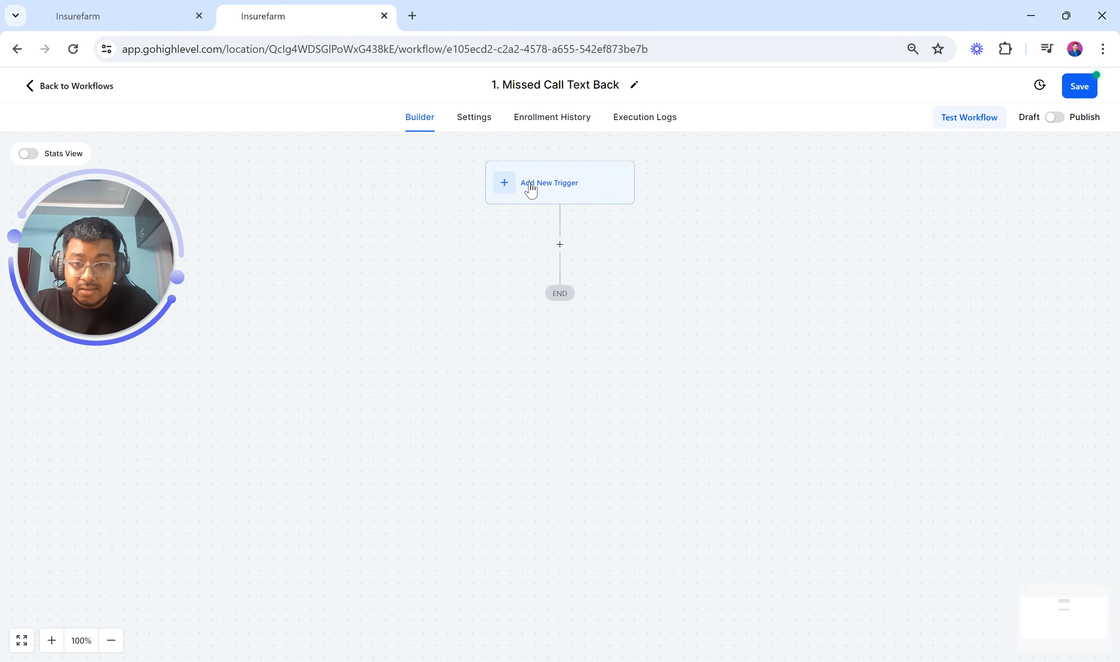
click(531, 184)
click(816, 233)
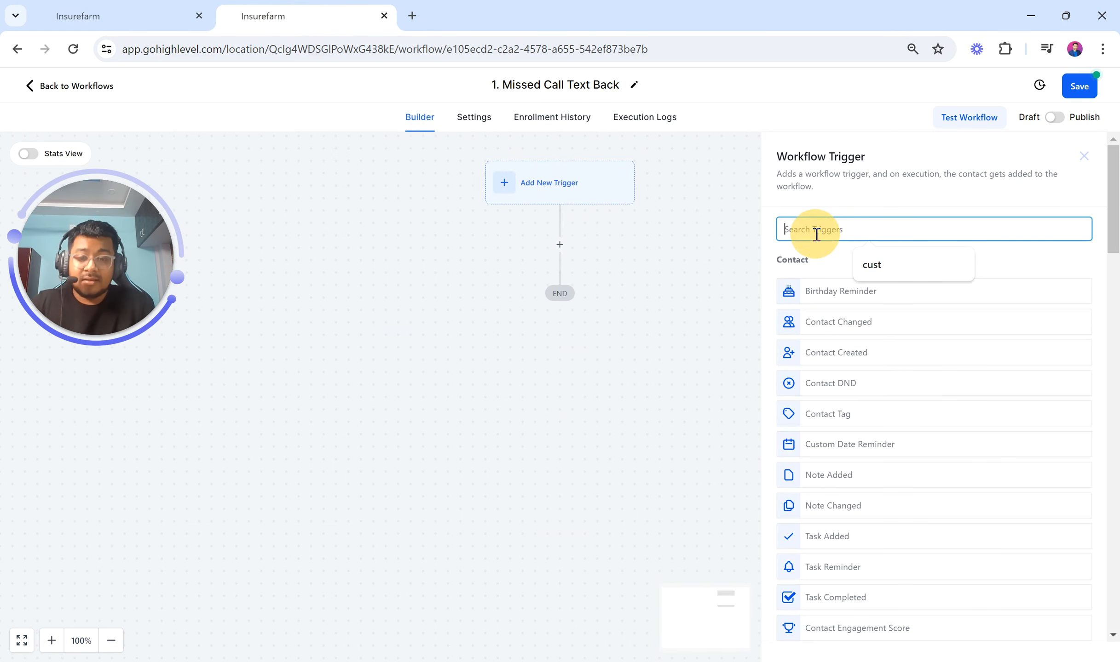
text(cal)
key(BackSpace)
key(BackSpace)
key(BackSpace)
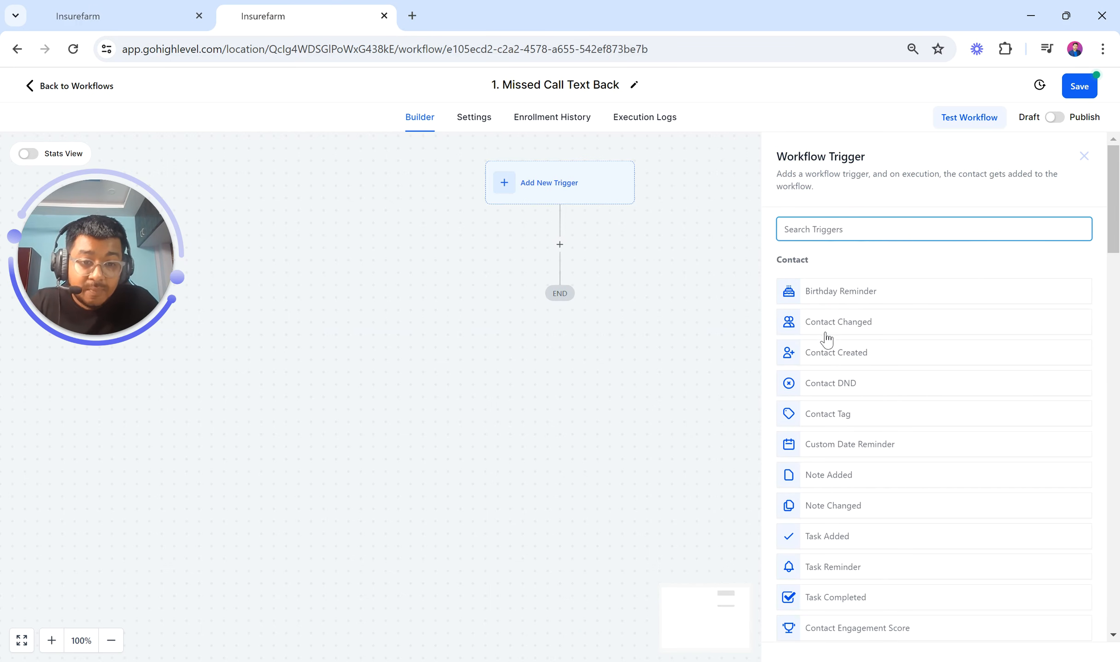
Look through all available workflow trigger categories, from Contact and Events through Appointments, Opportunities, Courses, Payments and Shopify to Communities
scroll(865, 399, down, 3)
scroll(866, 399, down, 4)
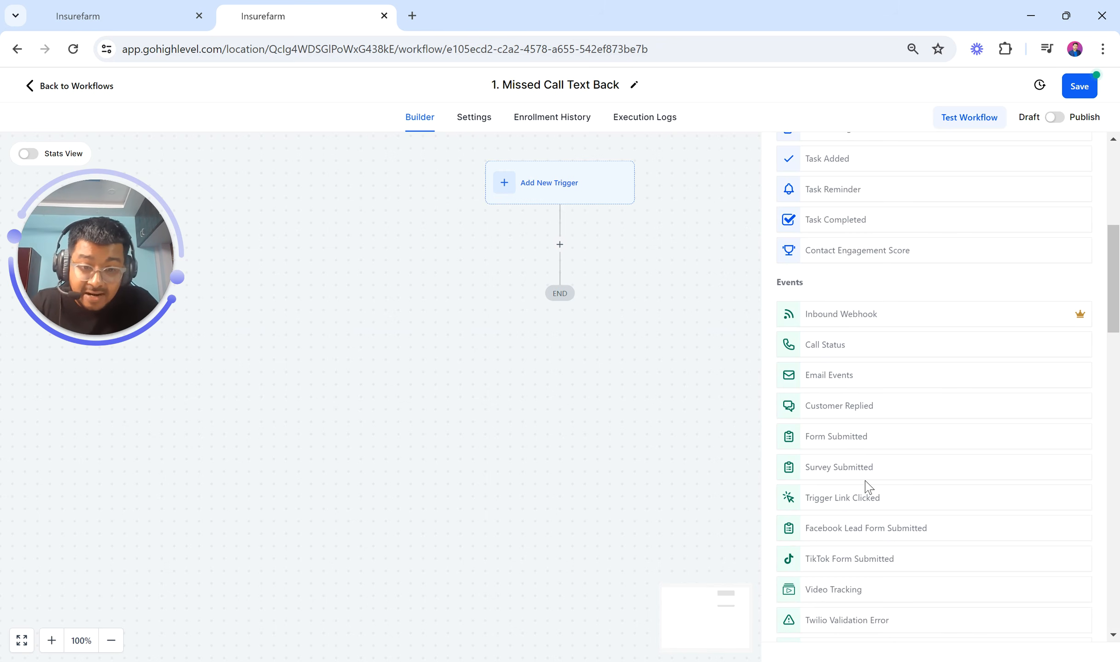
scroll(867, 486, down, 3)
scroll(868, 487, down, 3)
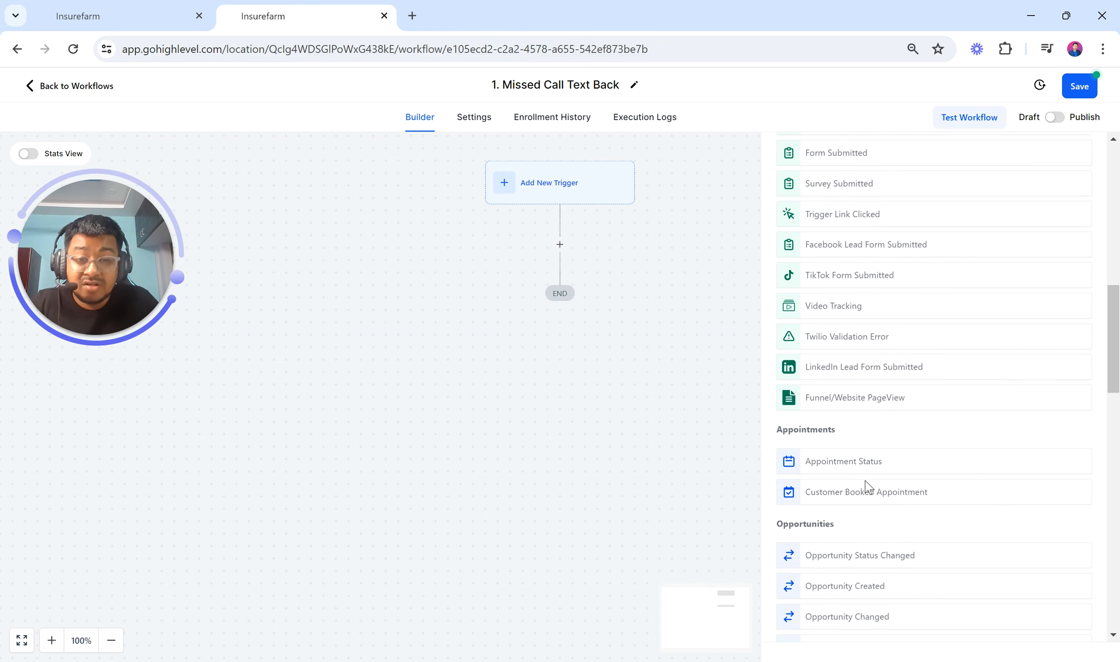
scroll(868, 487, down, 2)
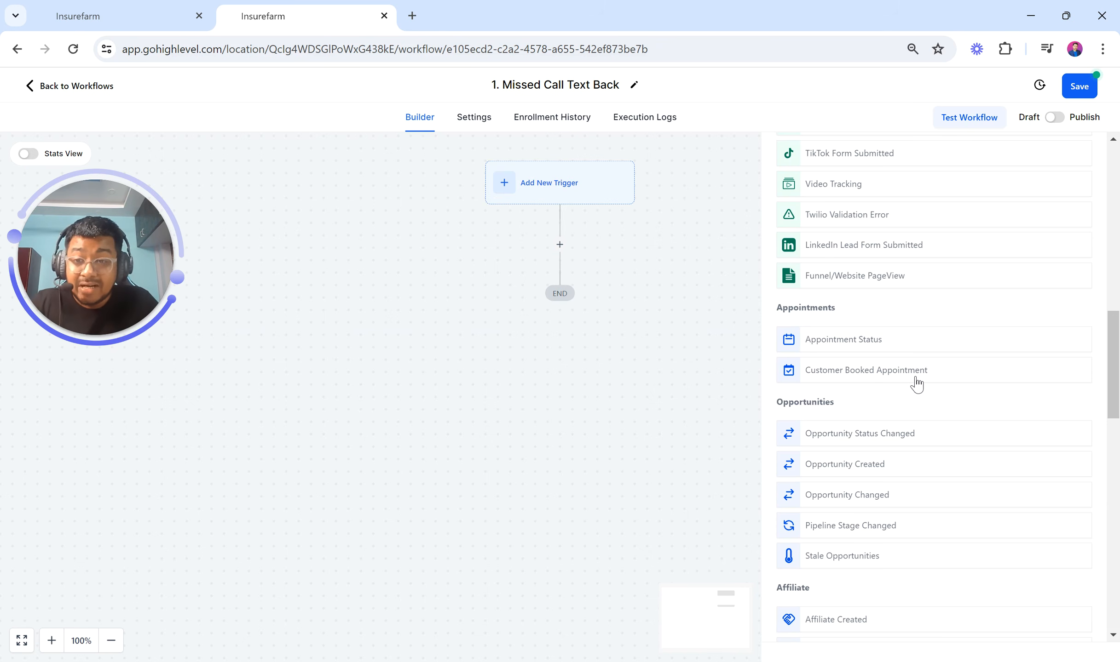
scroll(915, 384, down, 2)
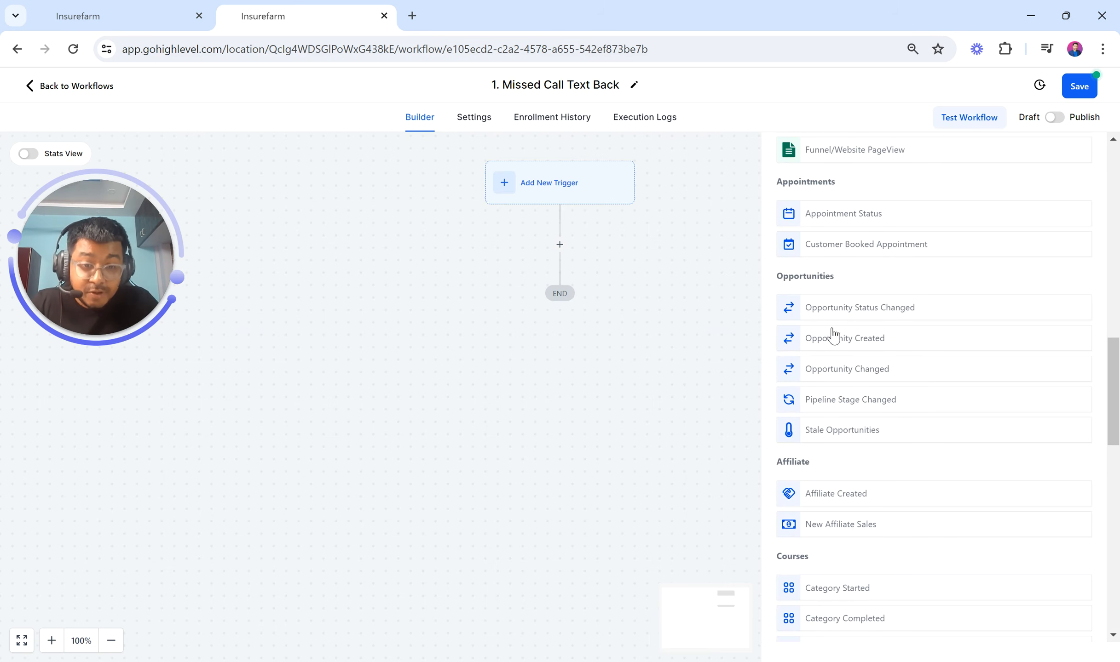
scroll(840, 432, down, 2)
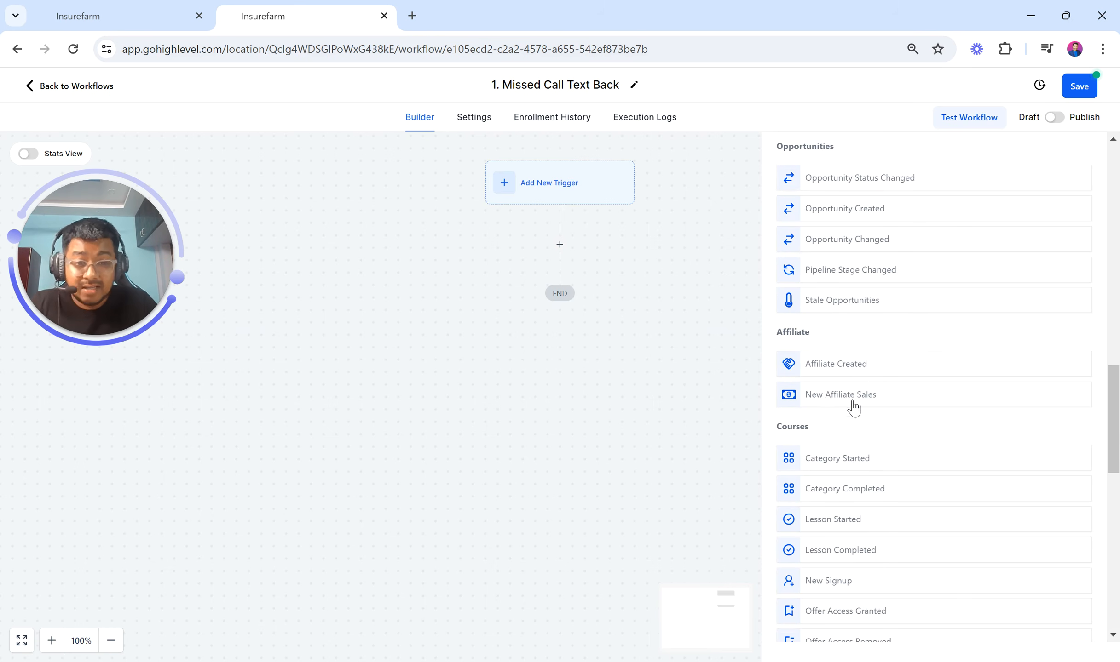
scroll(845, 414, down, 2)
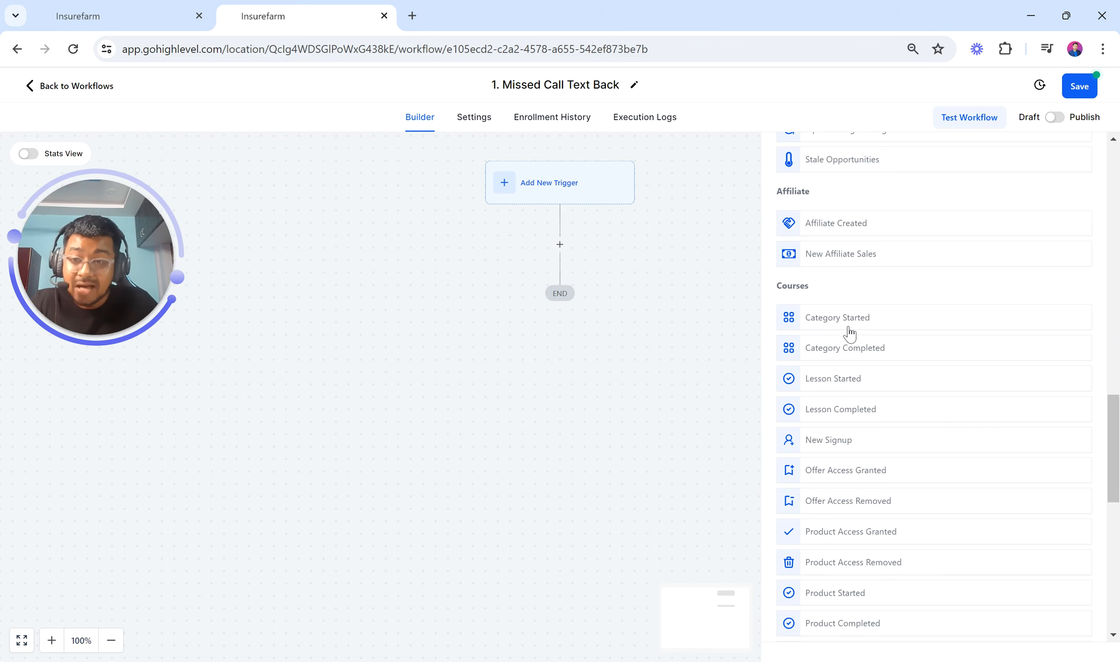
scroll(839, 506, down, 2)
scroll(839, 506, down, 2)
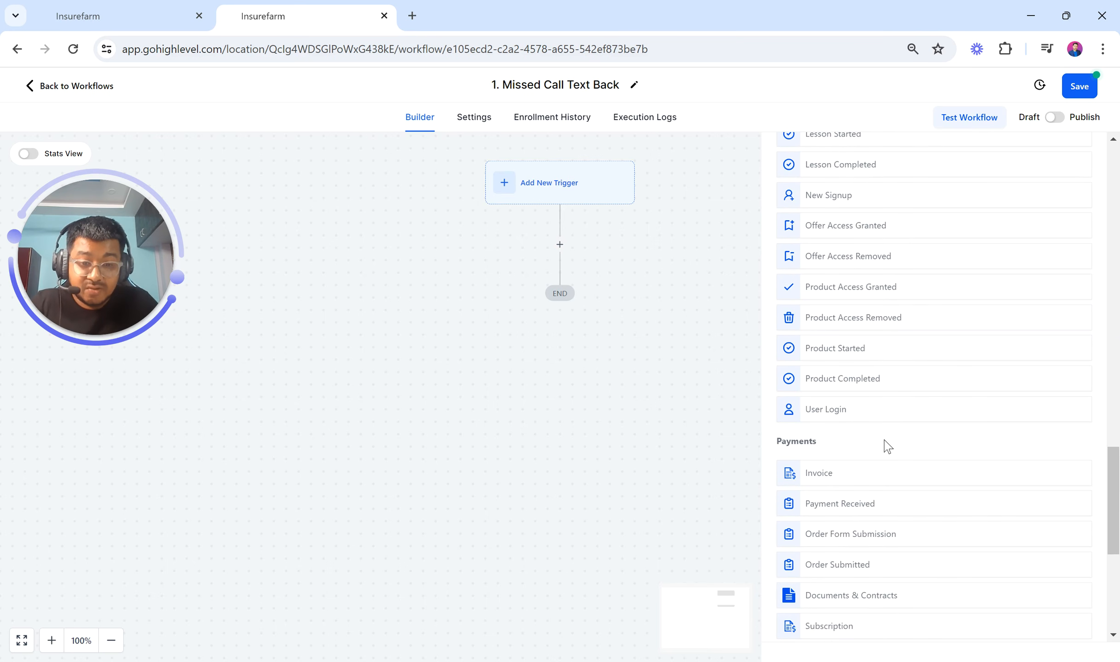
scroll(884, 445, down, 3)
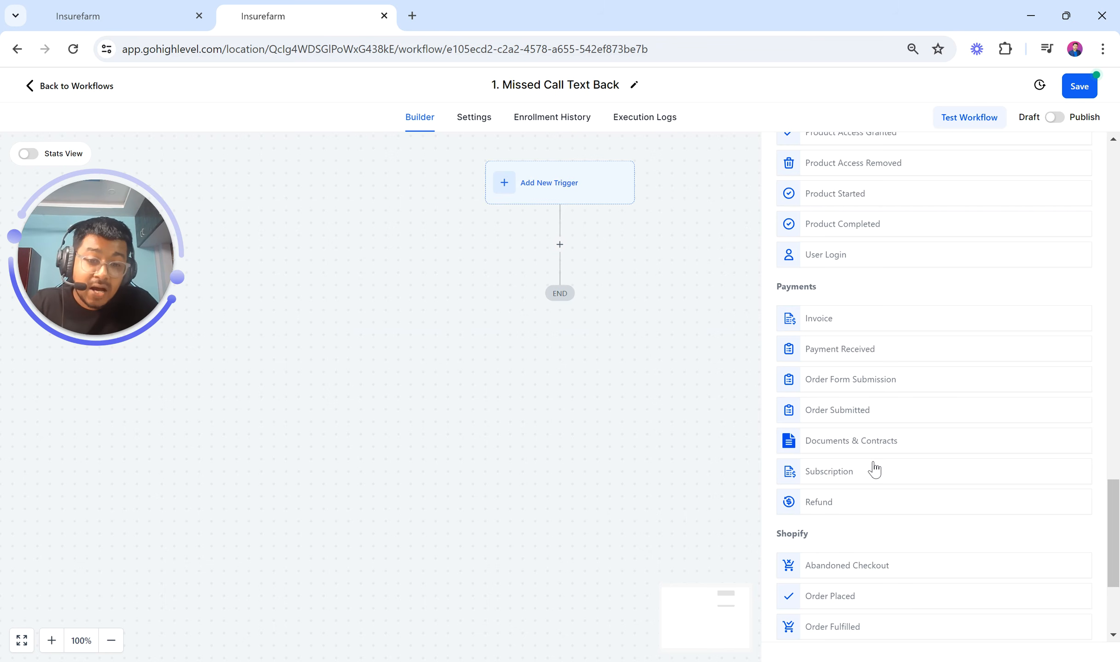
scroll(850, 517, down, 3)
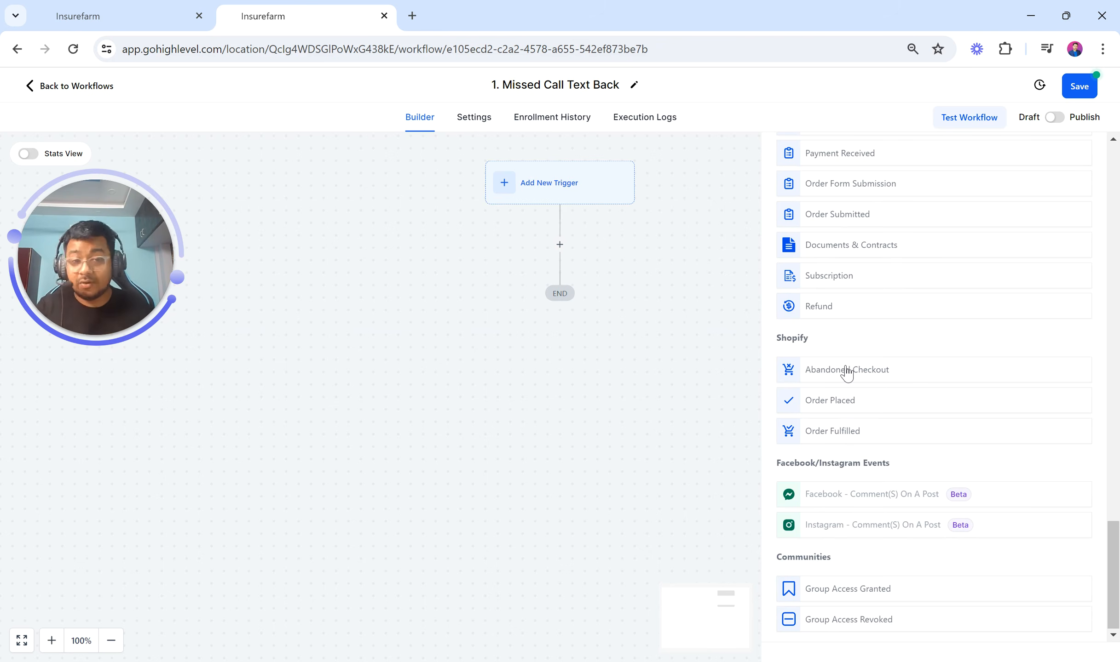
Choose the Call Status event as the workflow trigger and name it "Call Status (Missed)"
scroll(847, 373, up, 20)
scroll(845, 375, down, 3)
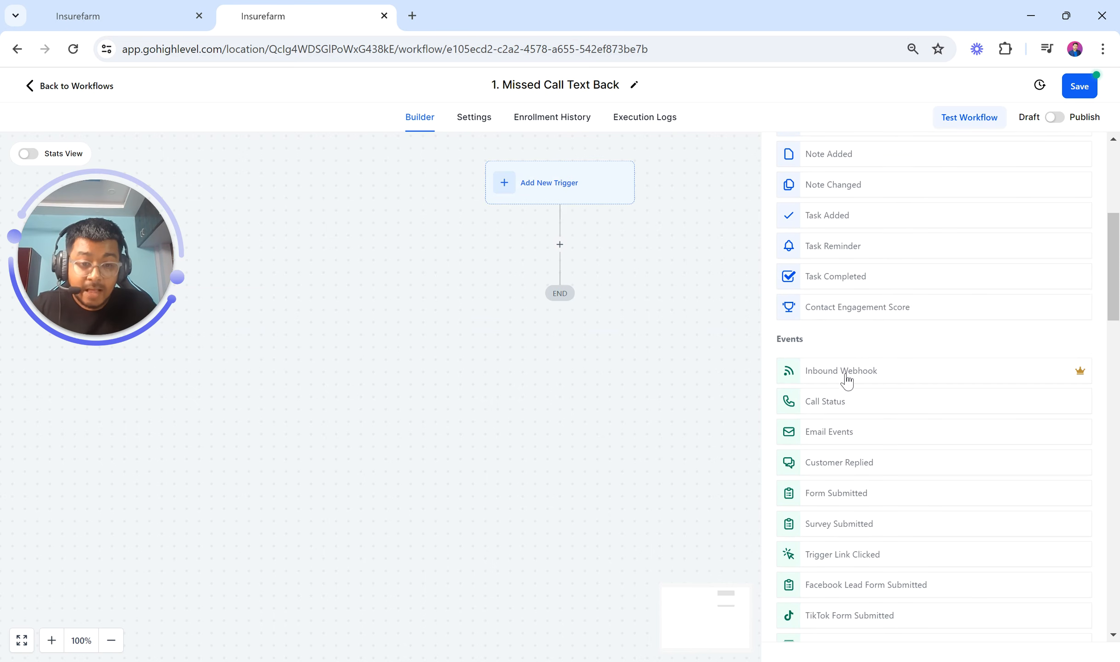
click(836, 406)
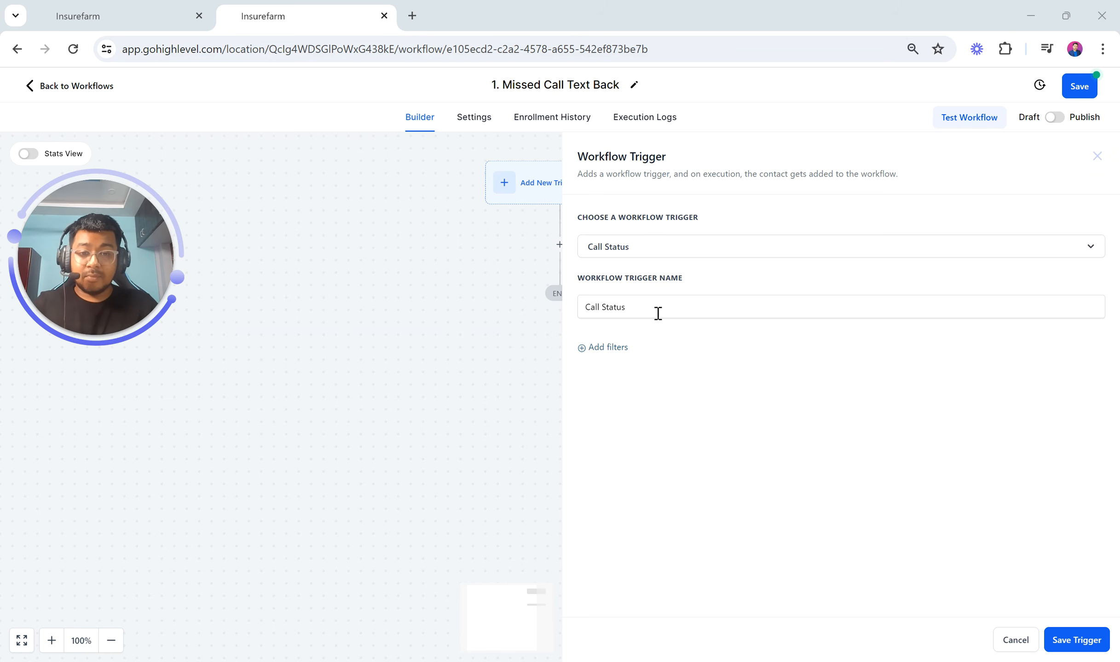
drag(657, 313, 578, 314)
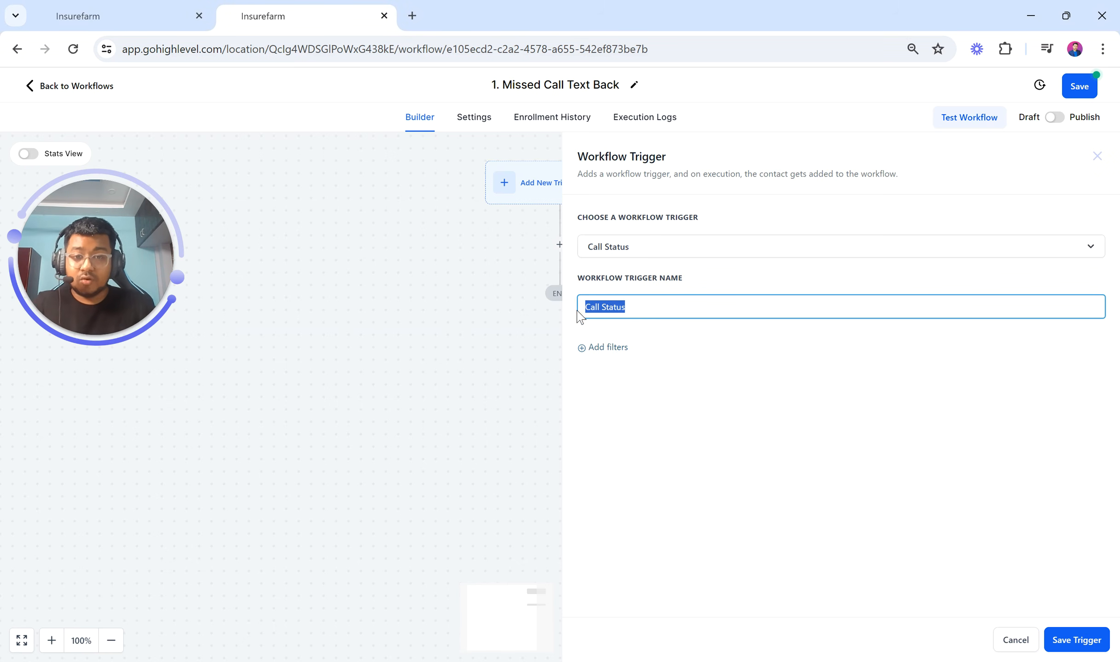
click(657, 311)
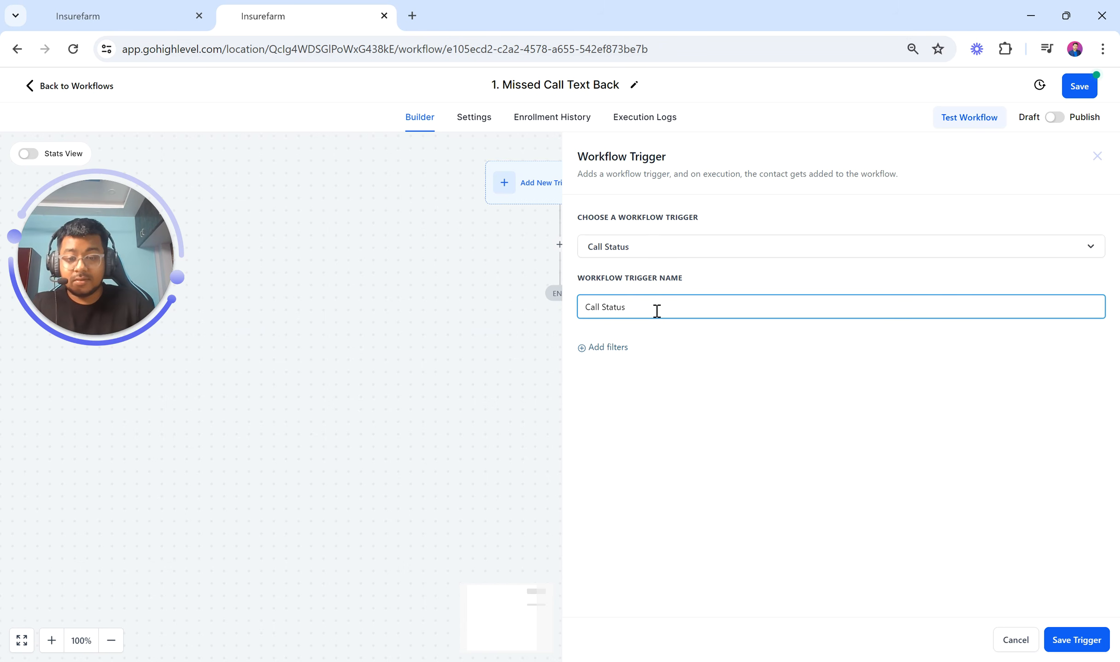
text((M)
key(BackSpace)
key(BackSpace)
text(()
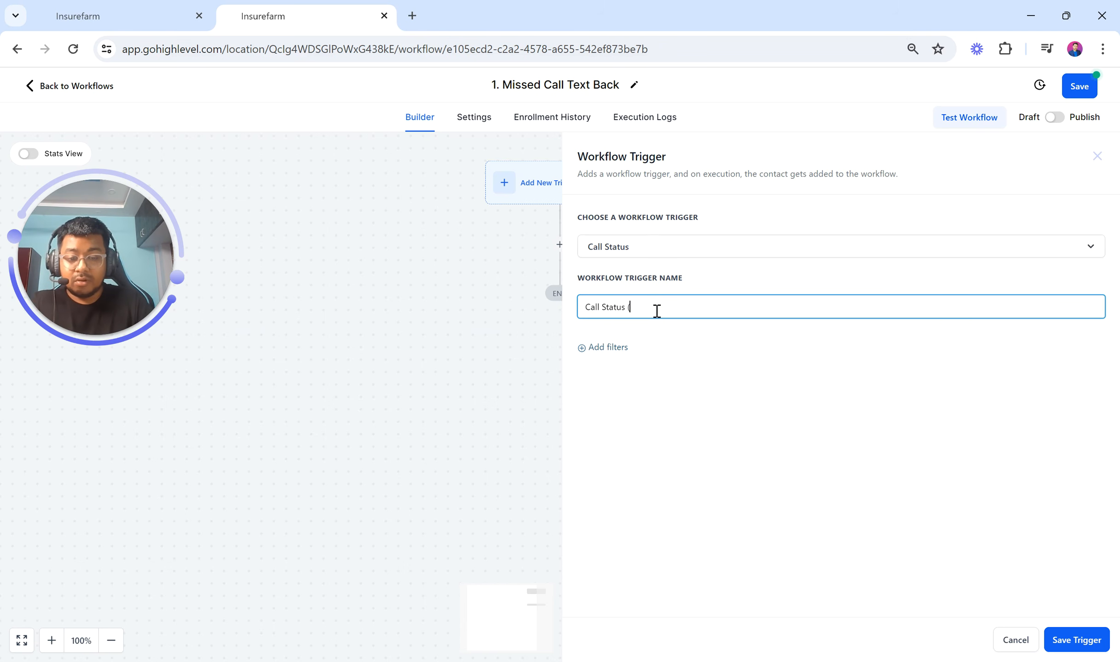
text(Missed))
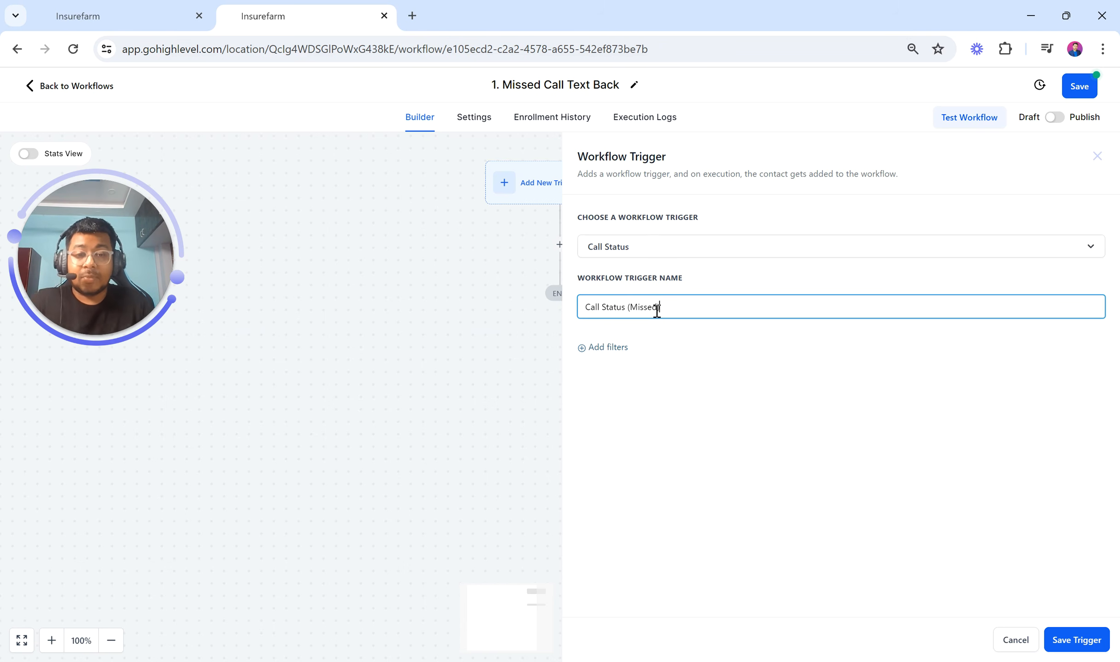
Add a Call Direction filter set to Incoming to the Call Status (Missed) trigger
click(605, 346)
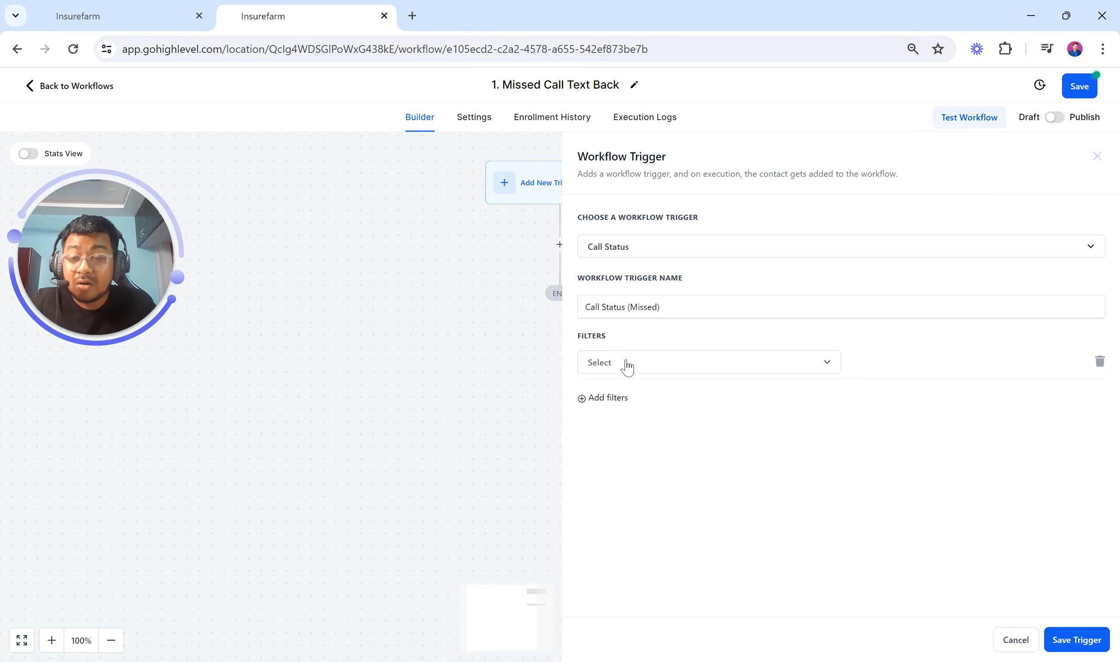
click(626, 363)
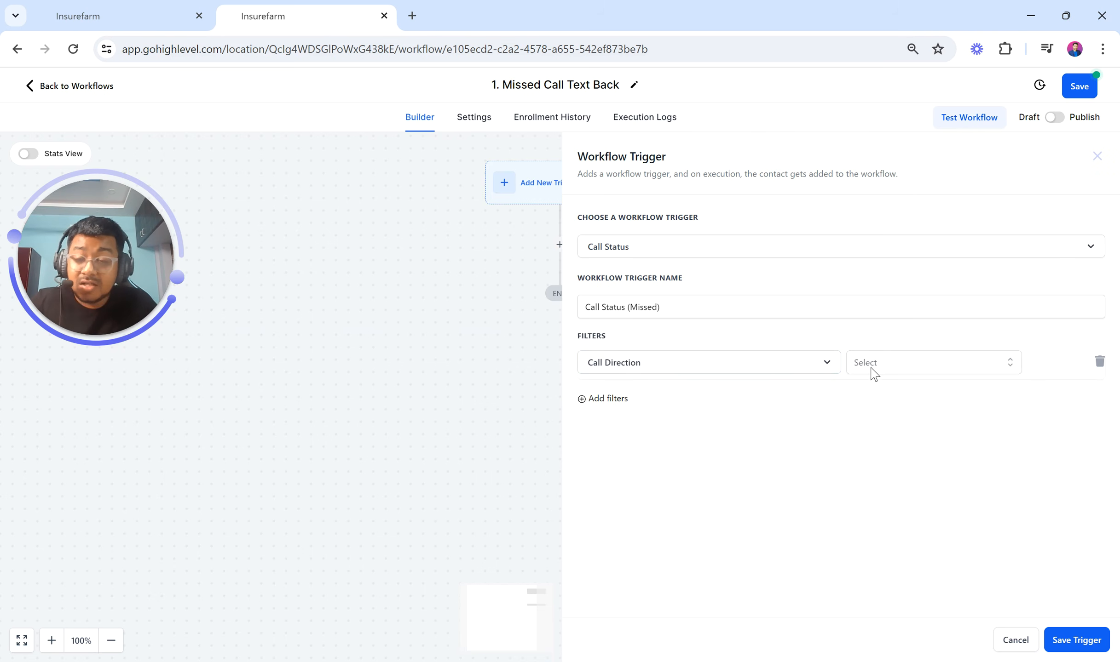
click(871, 368)
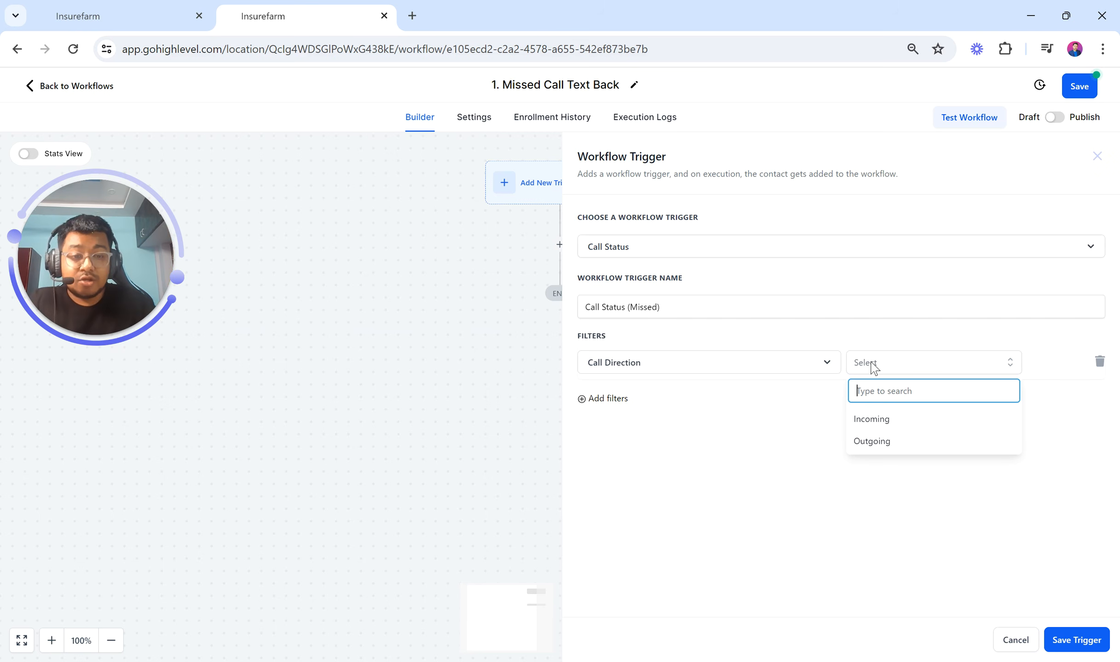
click(880, 428)
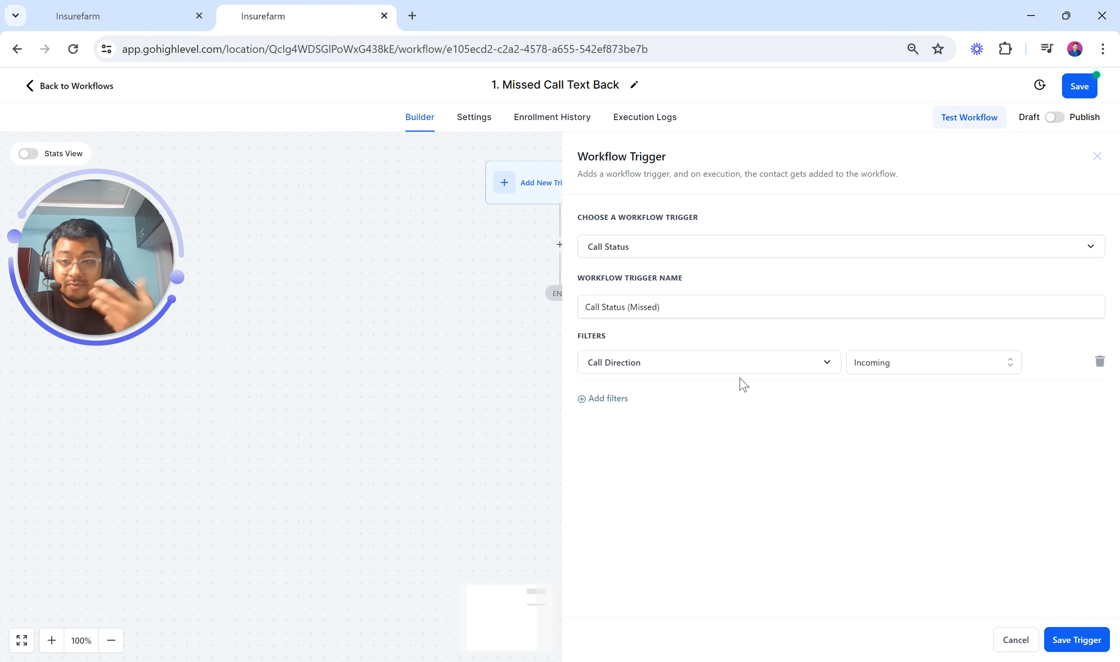
Add a second trigger filter for Call Status that matches busy, no-answer and voicemail
click(597, 399)
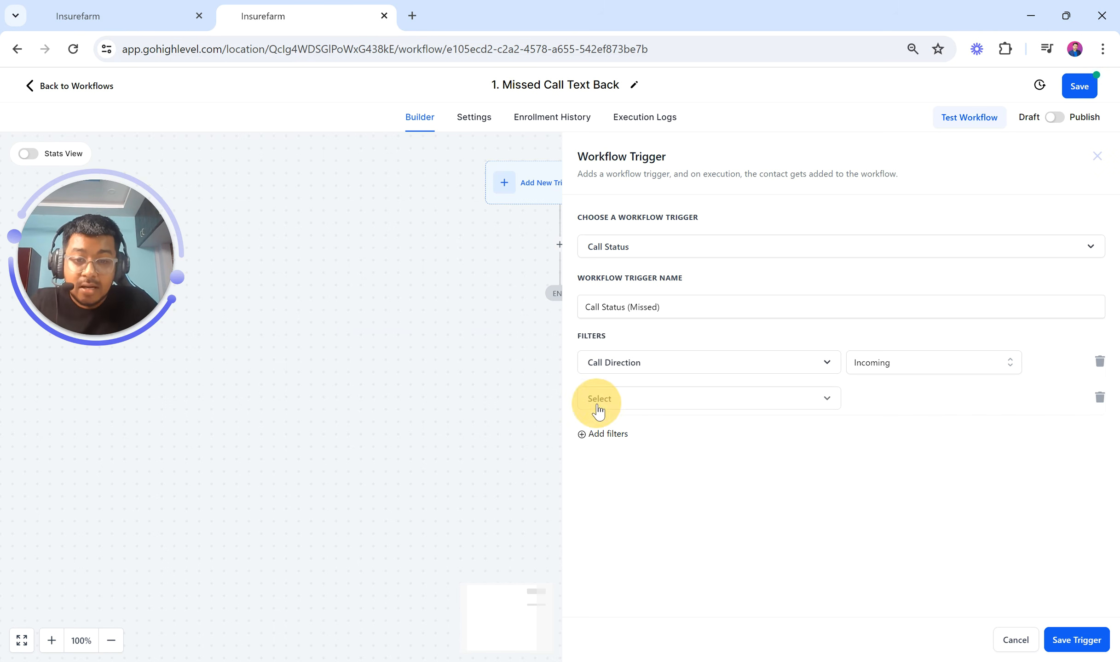
click(634, 404)
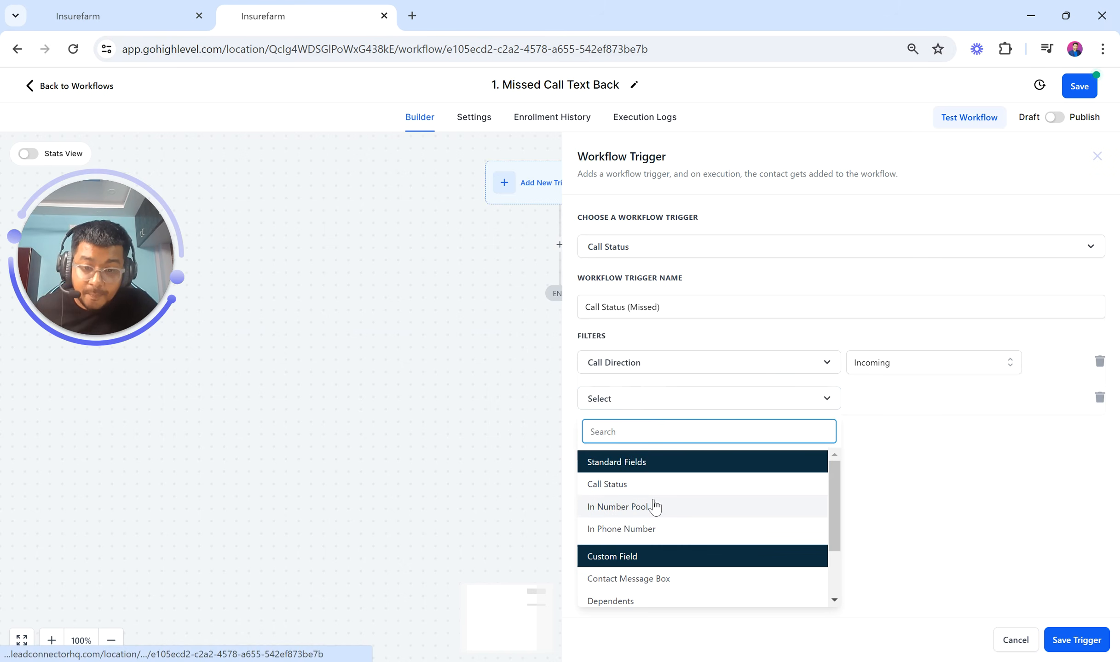
scroll(654, 507, down, 2)
scroll(653, 505, up, 2)
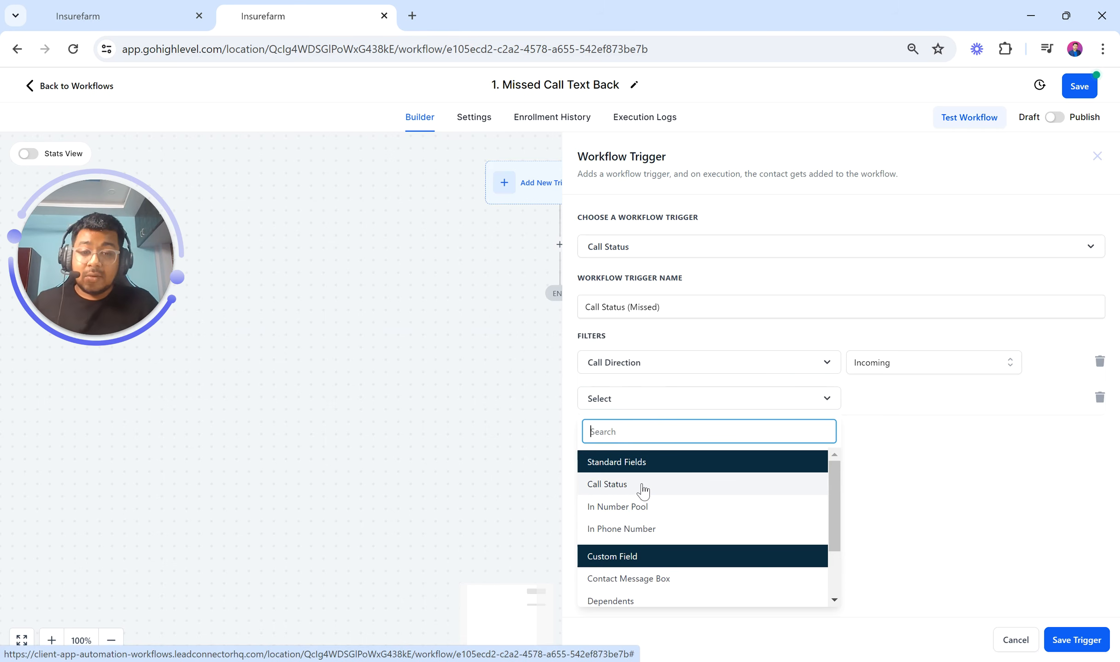
click(642, 487)
click(906, 413)
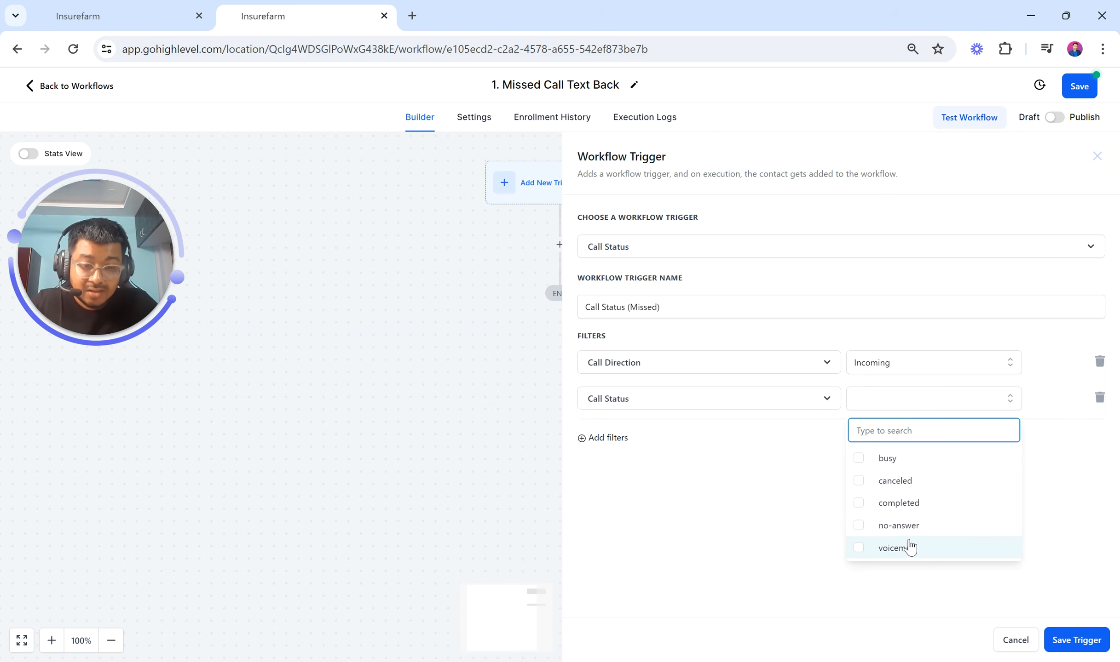
click(896, 459)
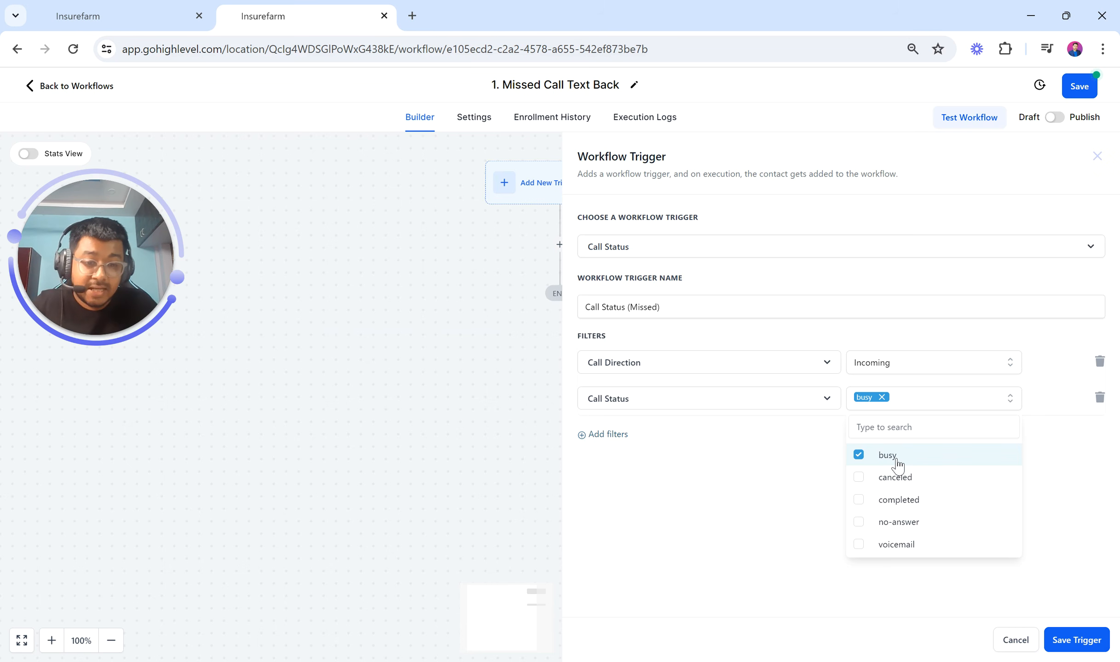
click(908, 524)
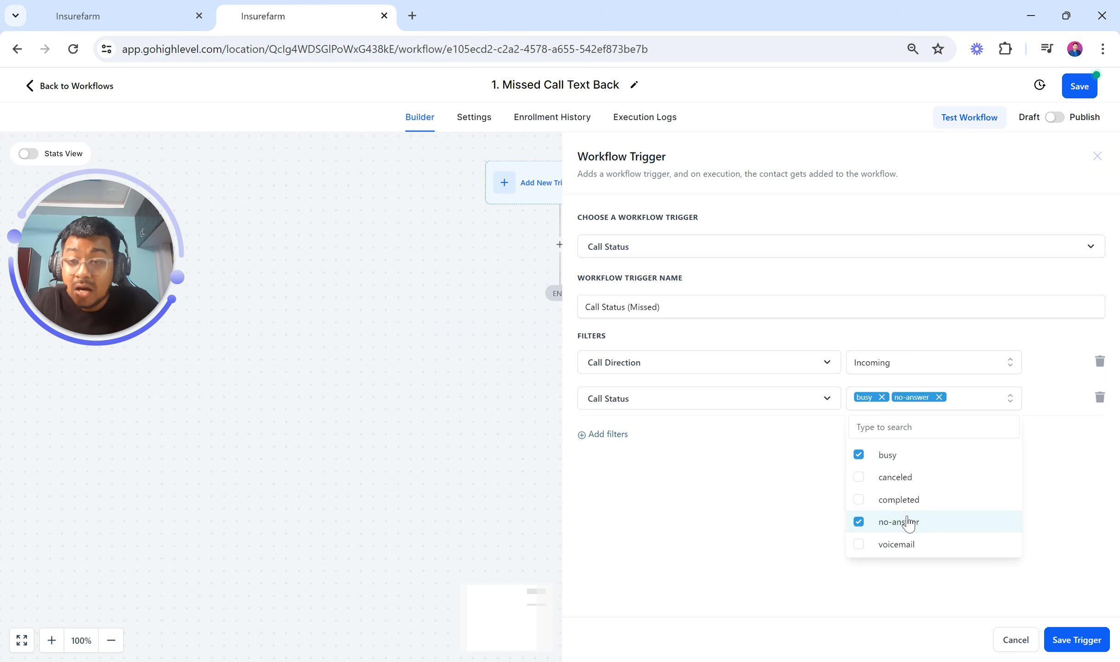
click(909, 544)
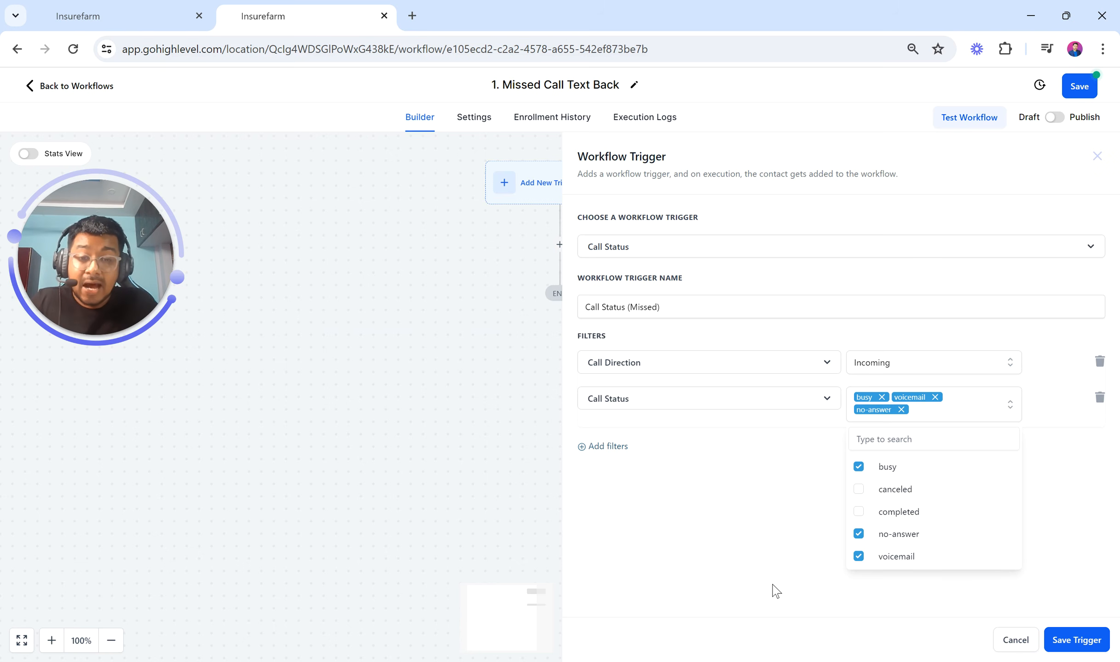
click(703, 527)
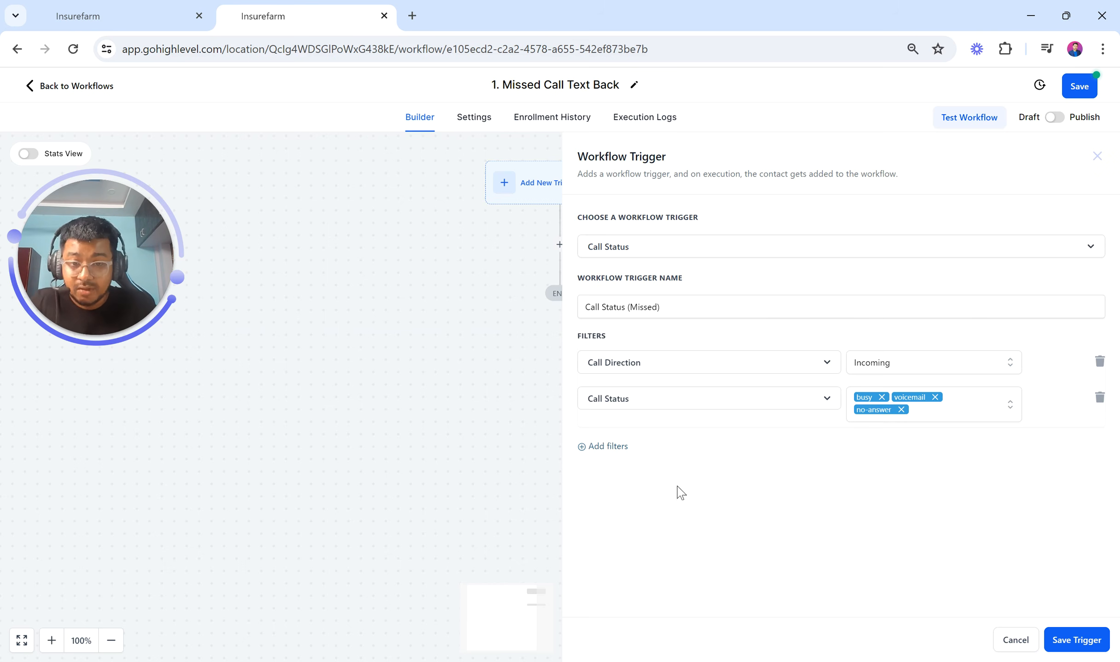
click(615, 453)
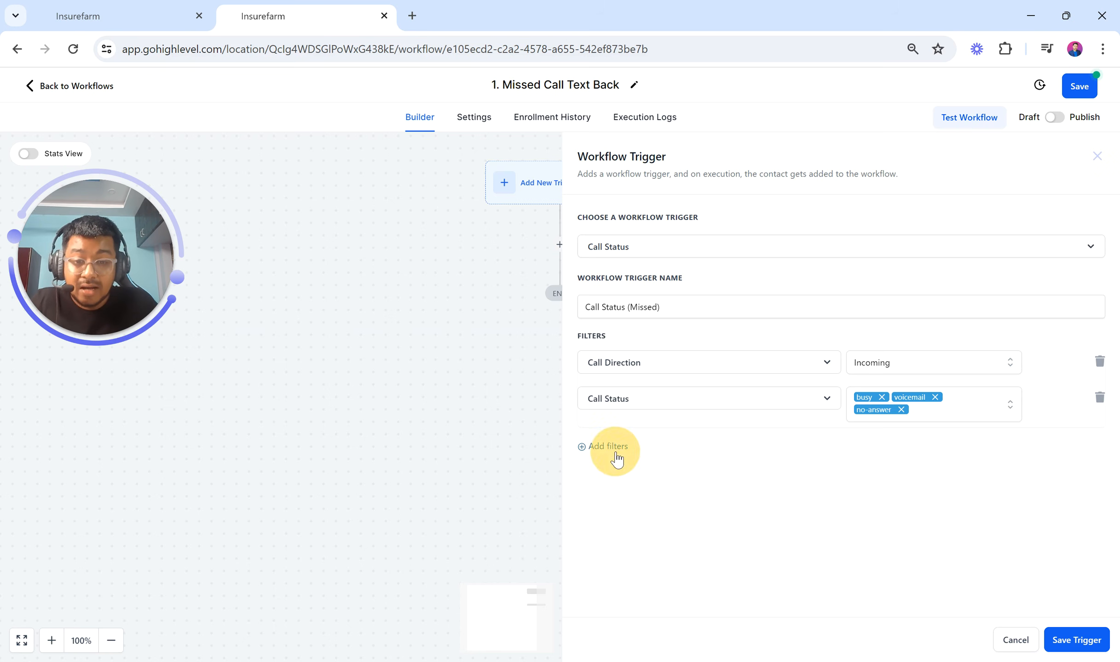
click(626, 449)
scroll(650, 496, down, 1)
scroll(650, 496, up, 1)
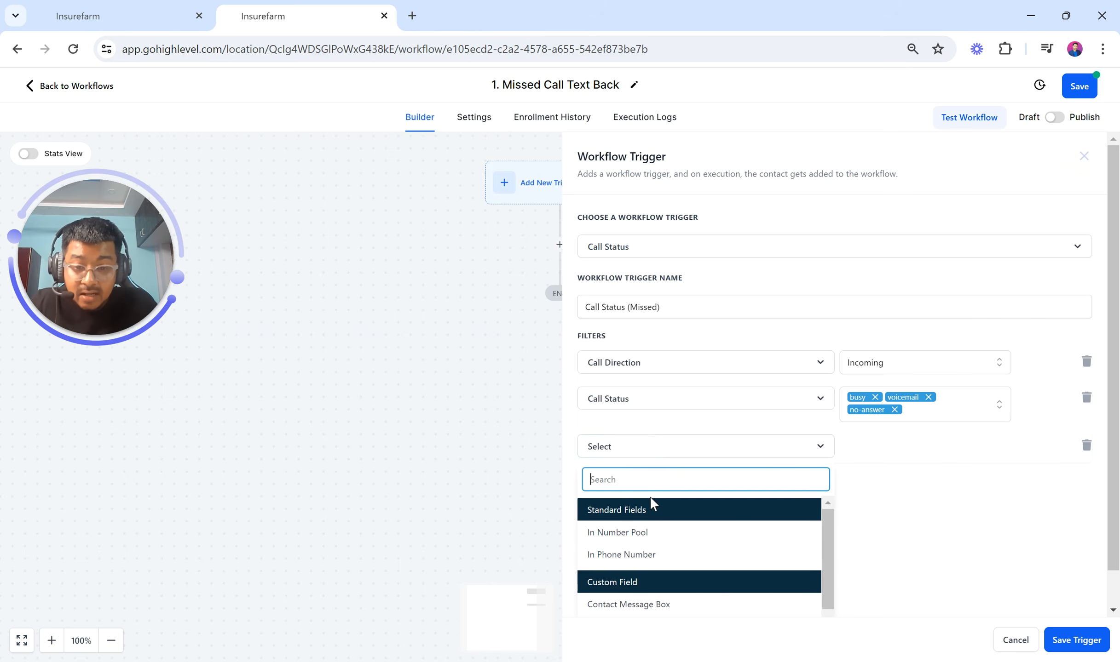
click(630, 556)
click(875, 448)
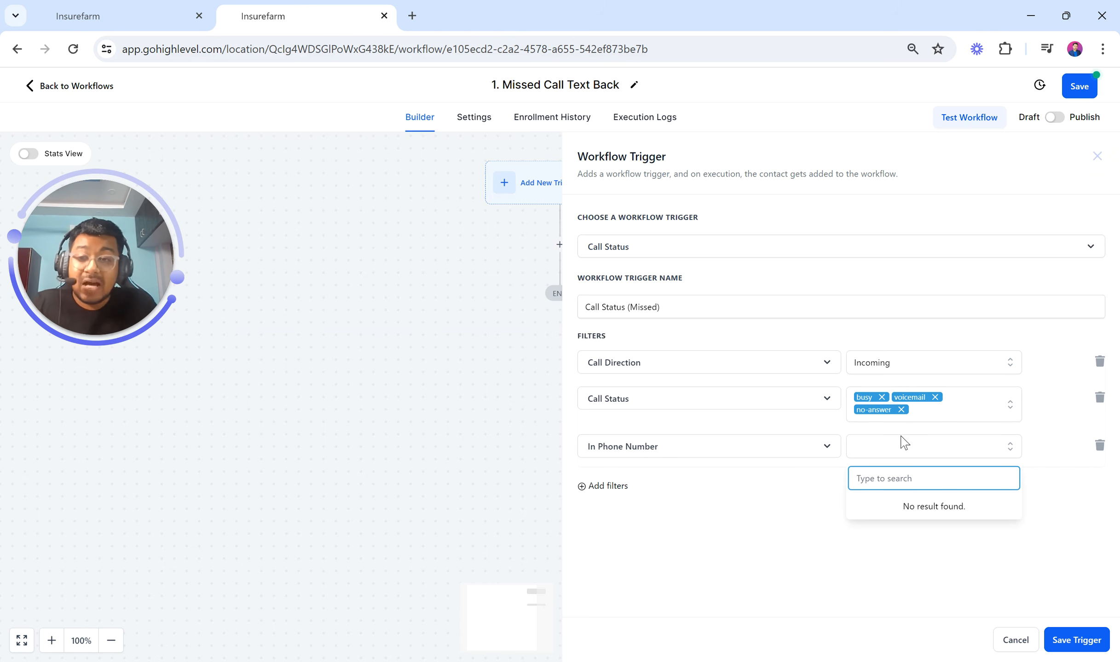
click(1102, 444)
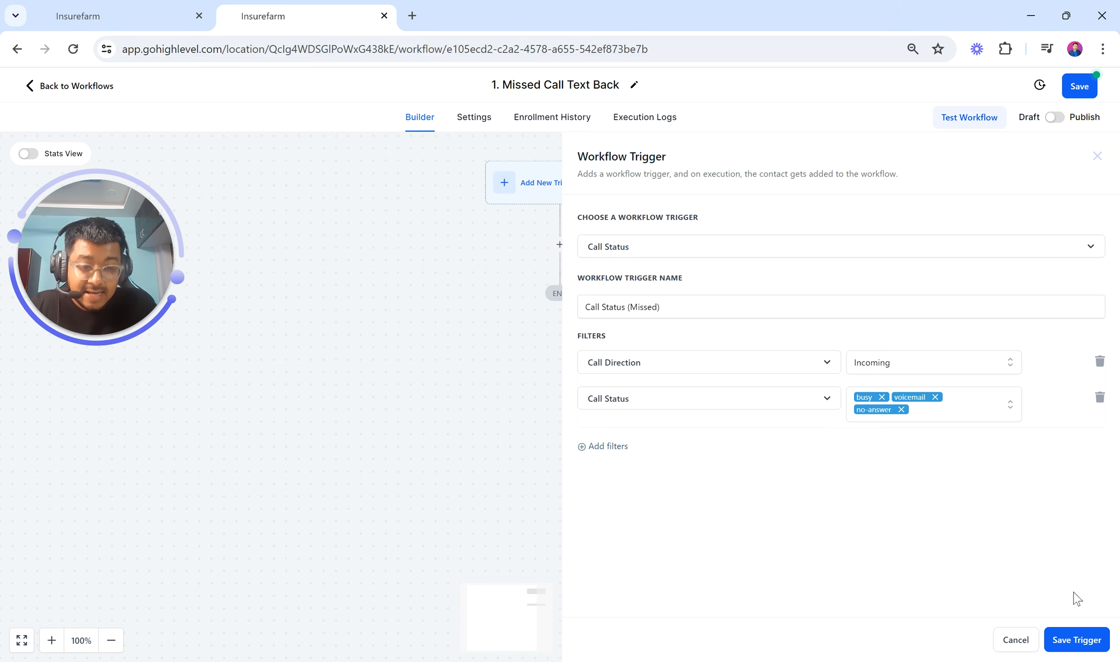
Save the Call Status (Missed) trigger and add a Wait action below it
click(1063, 640)
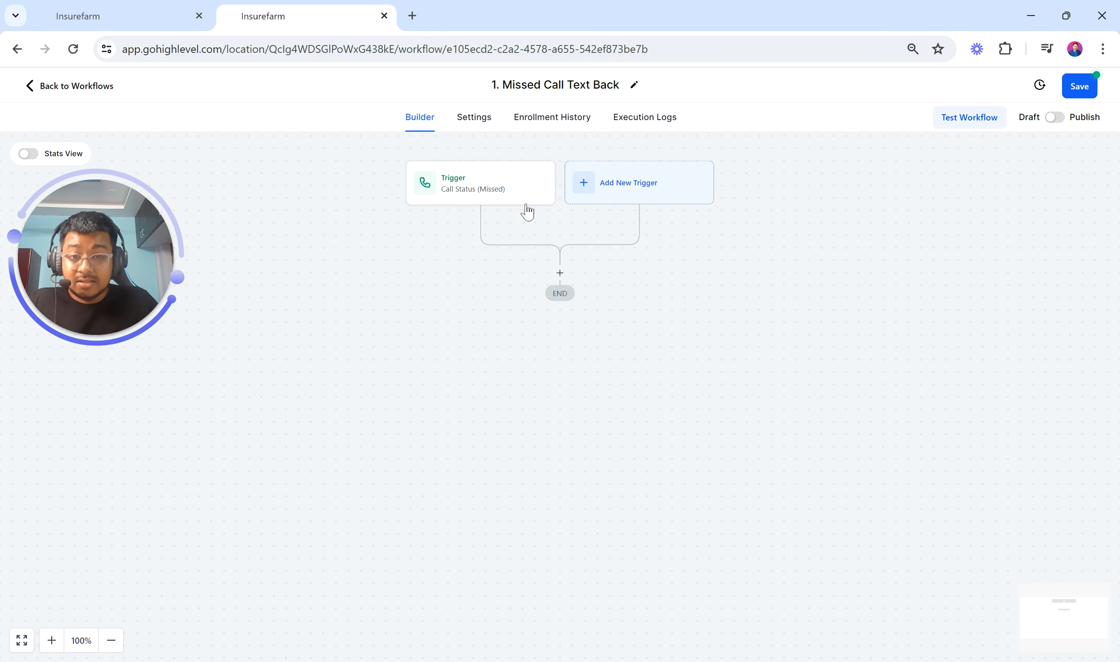
click(561, 274)
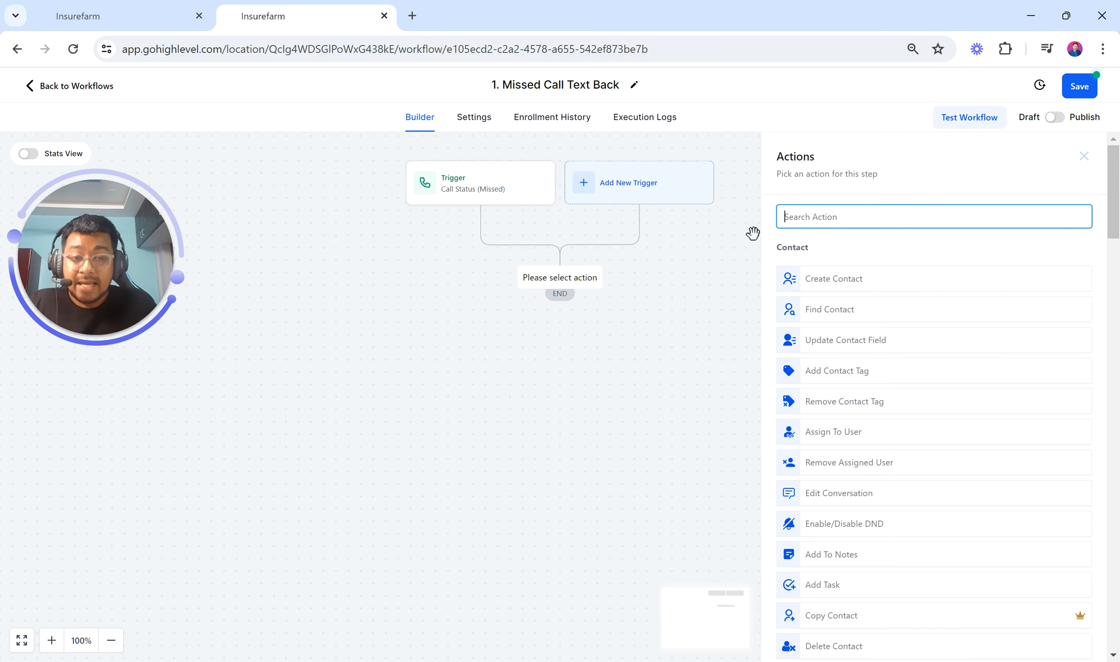
text(wait)
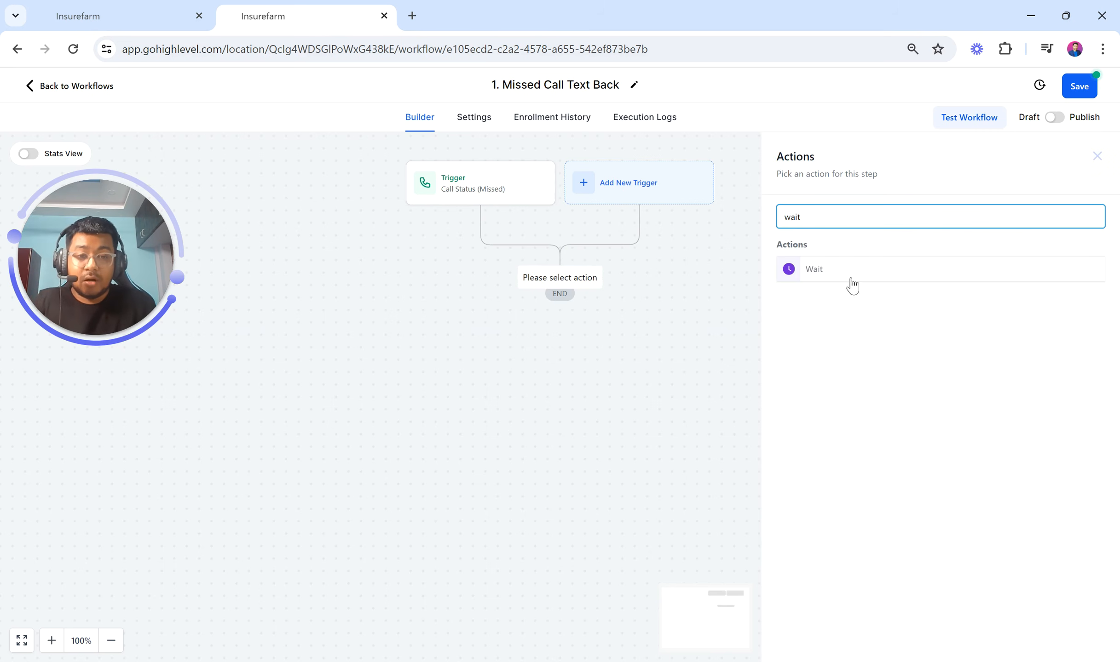
click(833, 270)
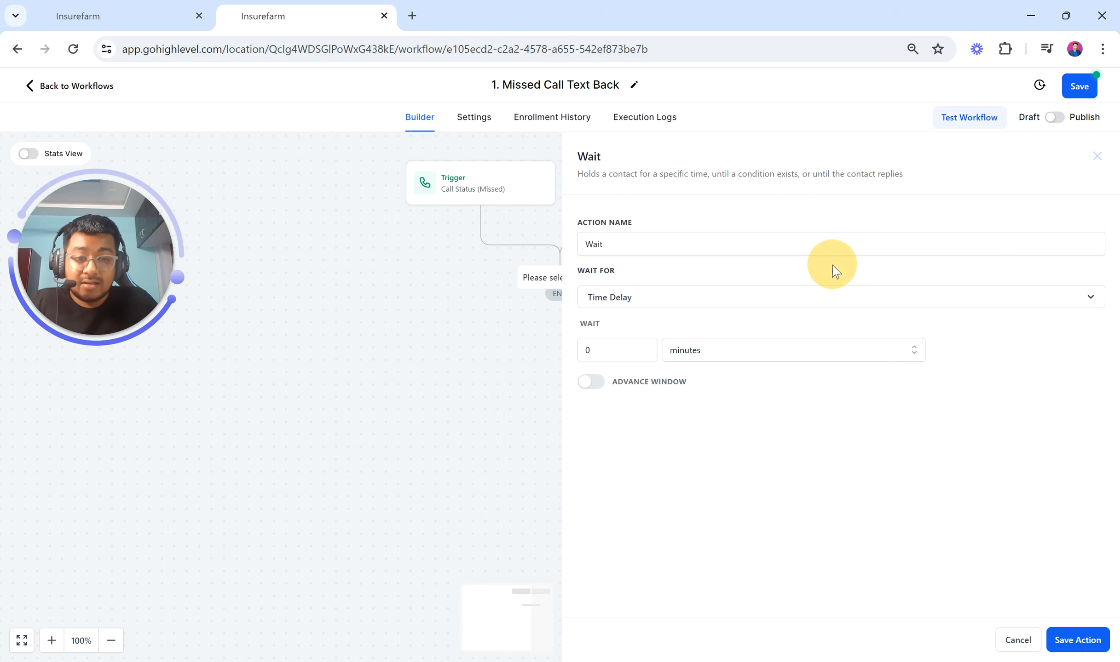
Configure the Wait action as a Time Delay of 0.5 minutes with the advance window off, and save it
click(643, 299)
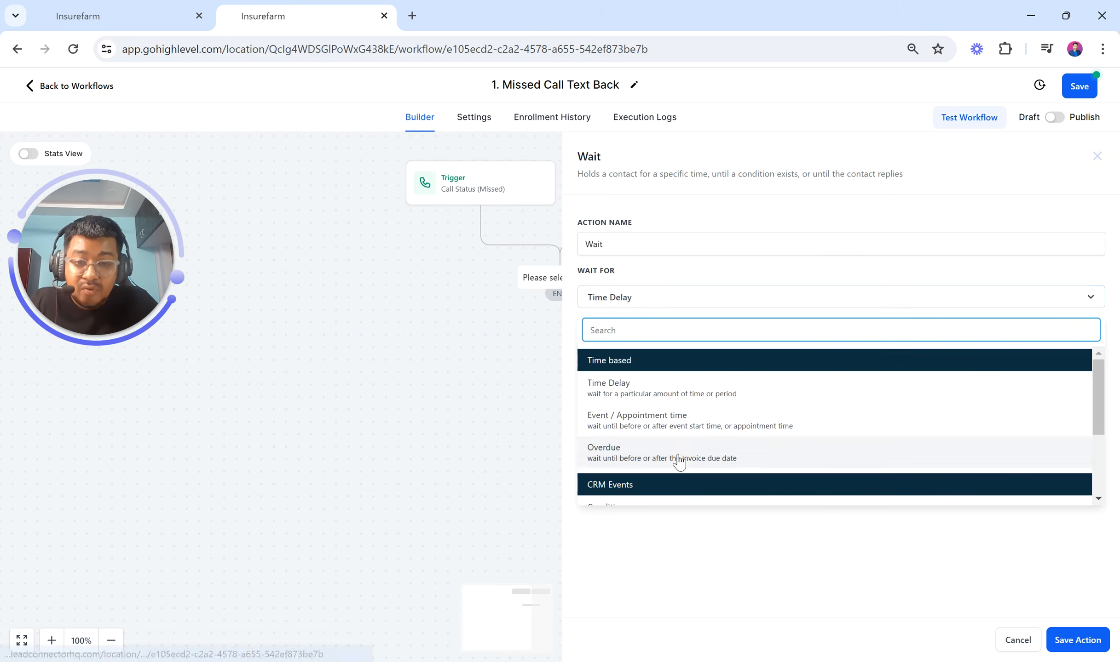
scroll(676, 460, down, 3)
scroll(676, 460, up, 3)
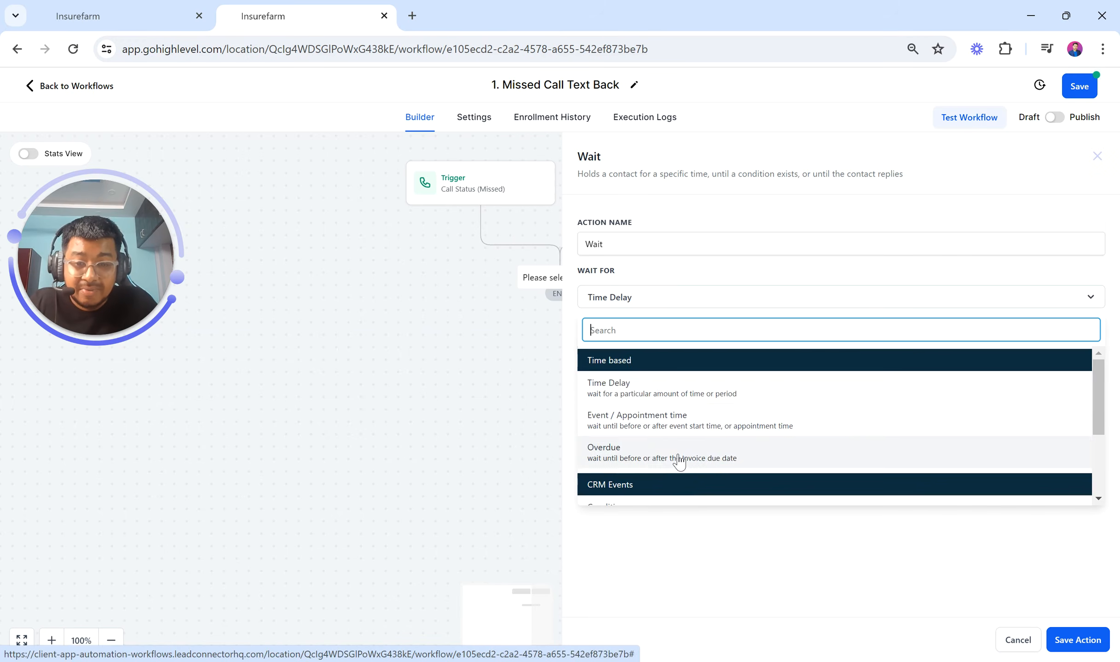
click(628, 389)
drag(602, 352, 548, 351)
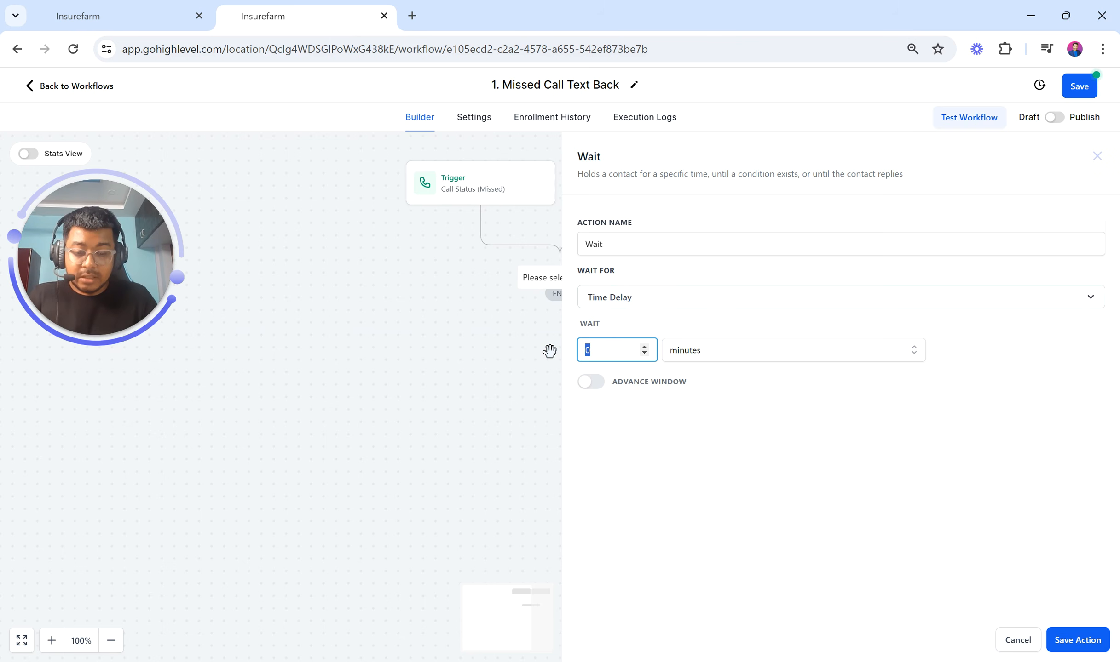
text(0.5)
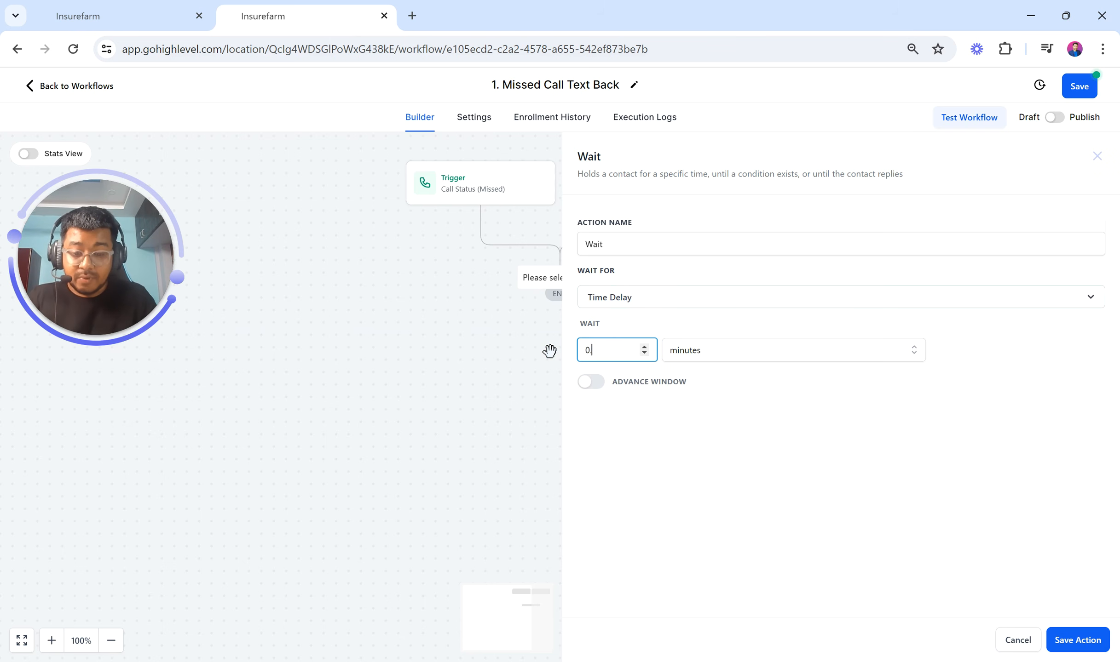
click(588, 386)
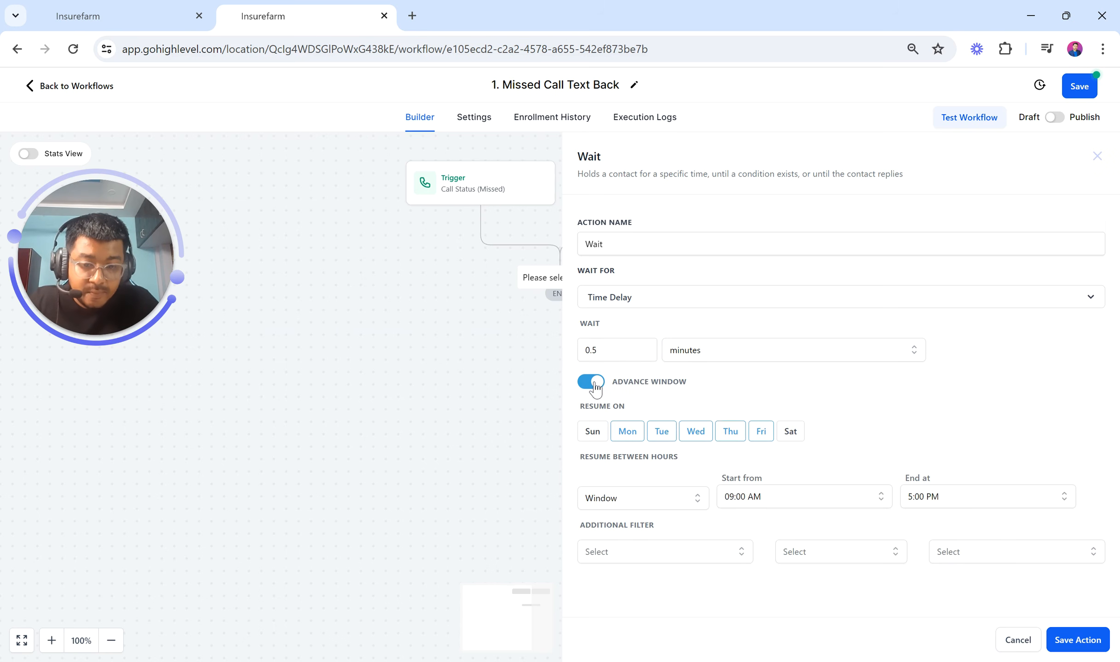
click(595, 385)
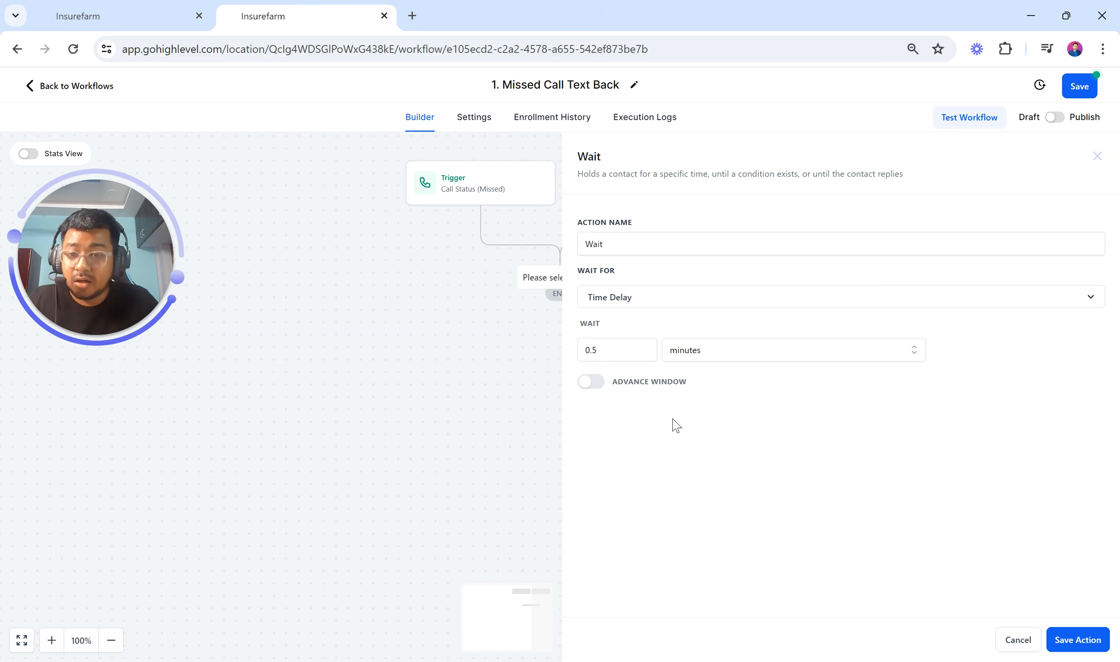
click(1067, 653)
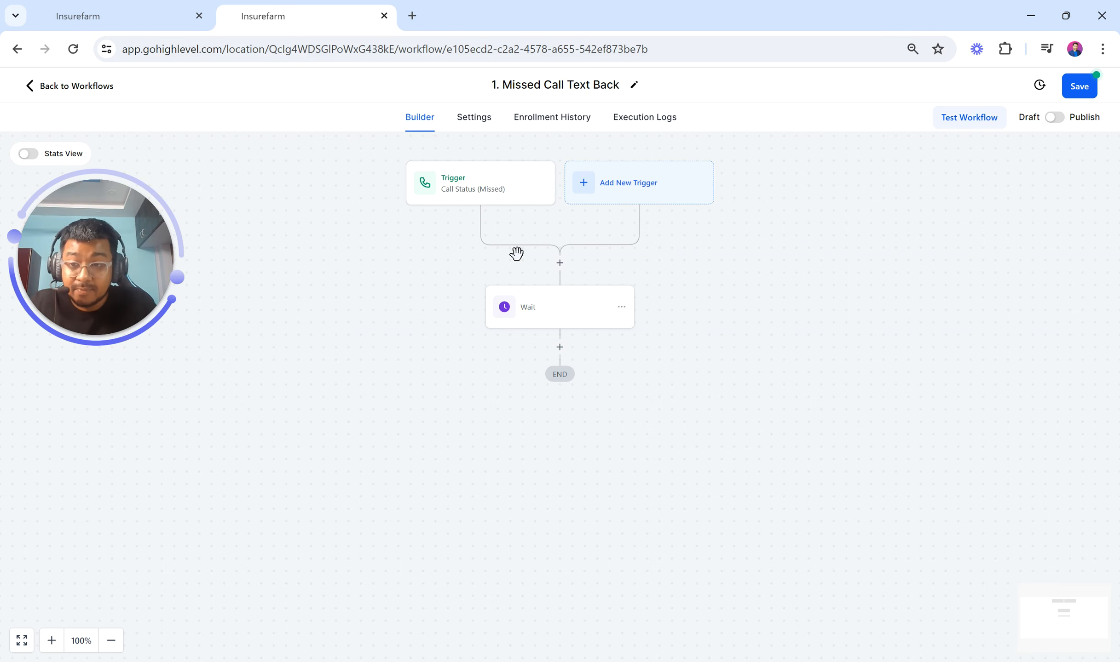
Change the Wait action's delay to 1 minute and save it
click(555, 317)
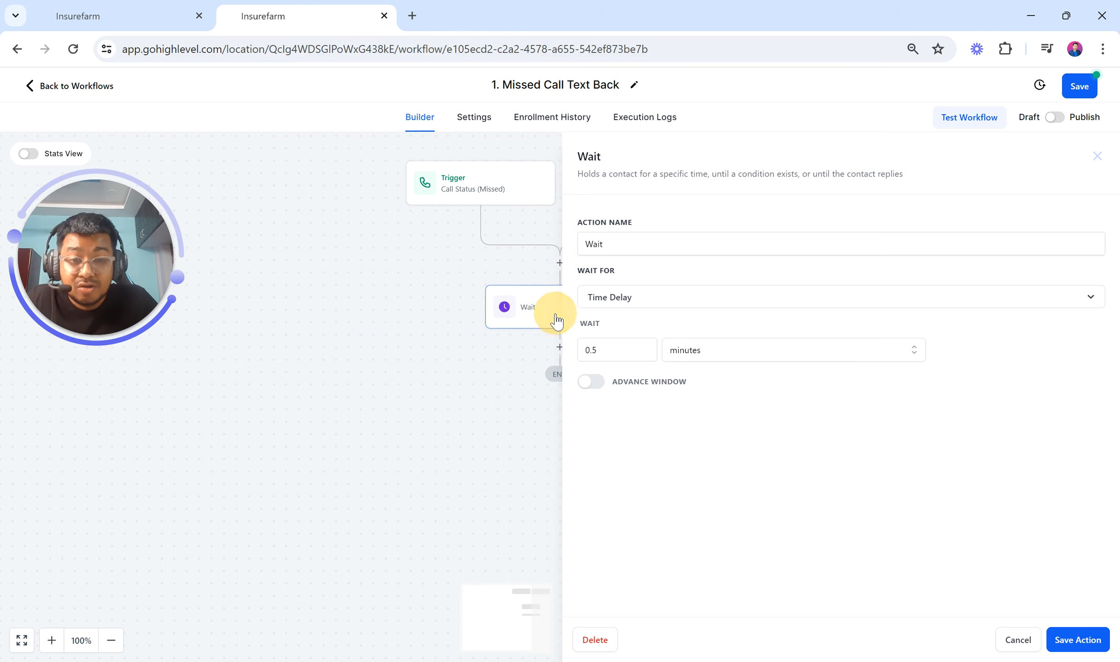
drag(632, 350, 516, 351)
text(1)
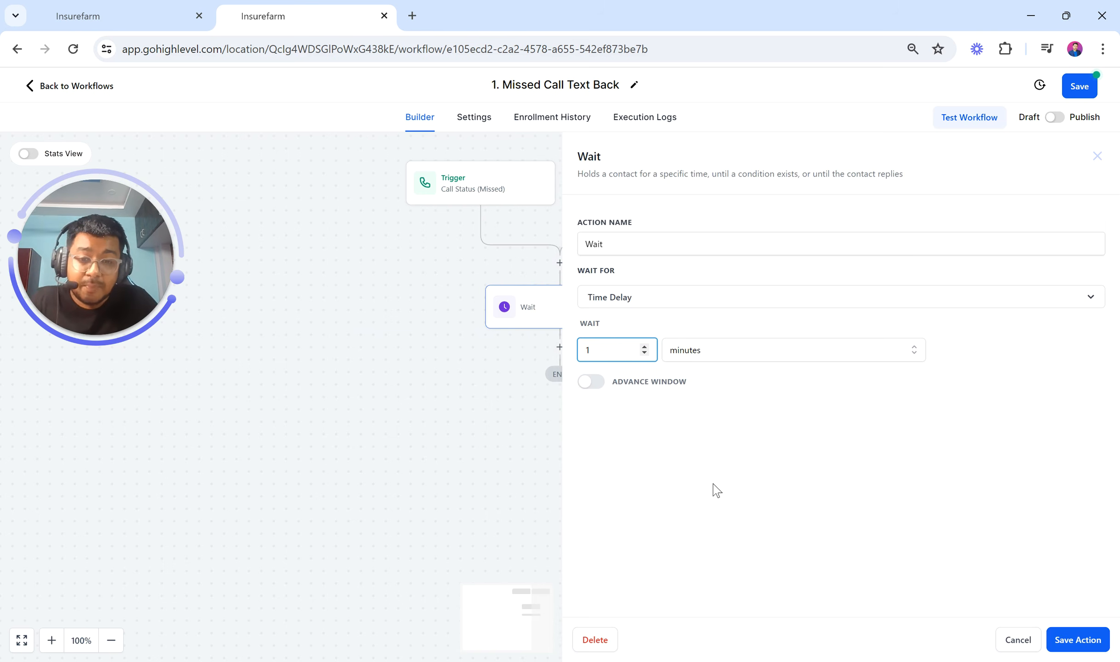
click(1066, 640)
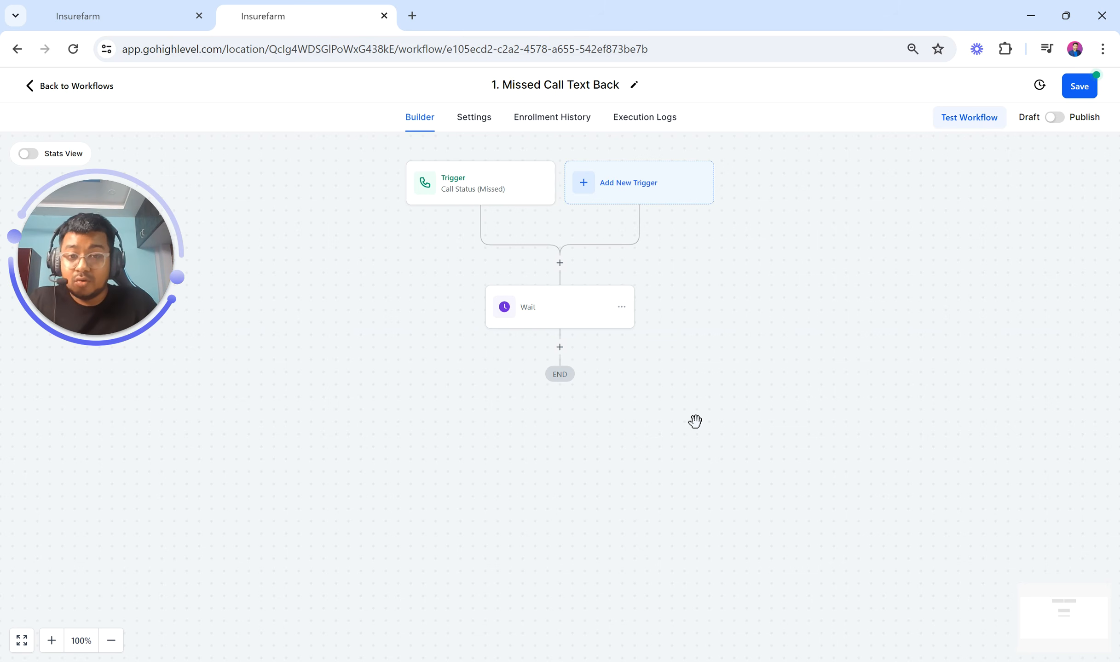
Add an Assign To User action after the Wait, choose the responsible user, restrict it to unassigned contacts, and save it
click(560, 348)
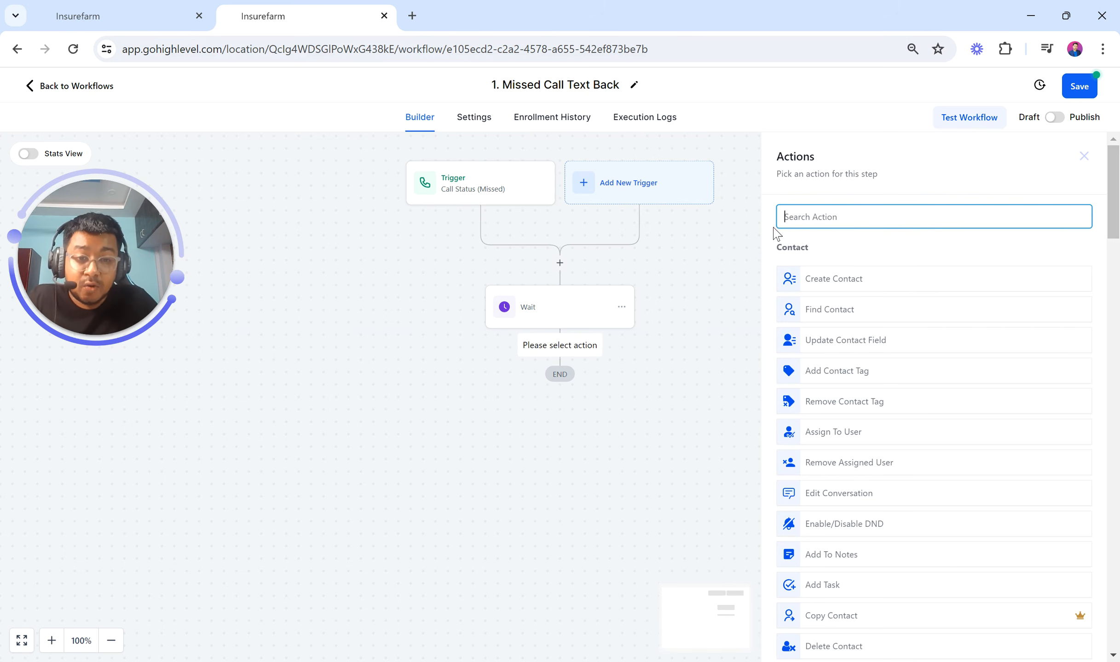
text(assi)
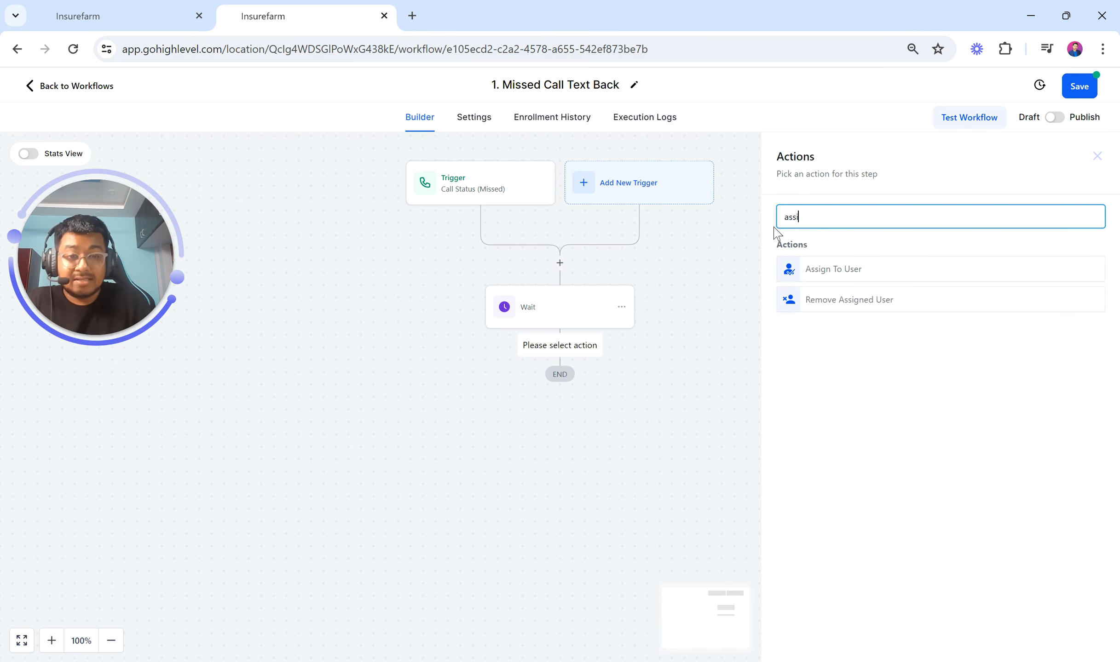
click(810, 278)
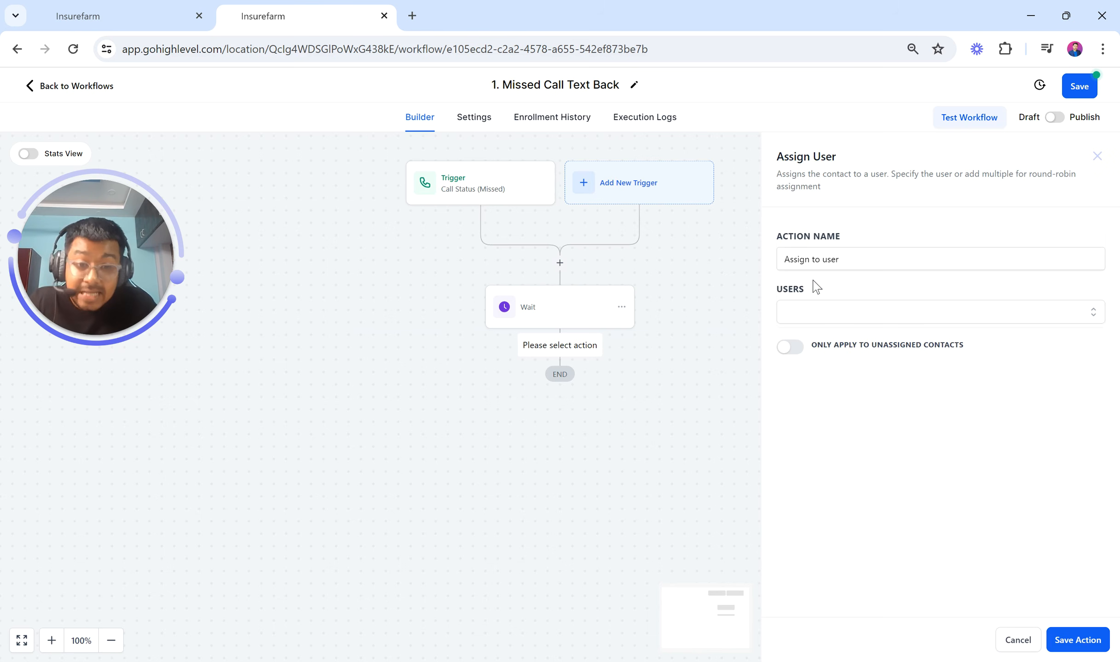
click(807, 312)
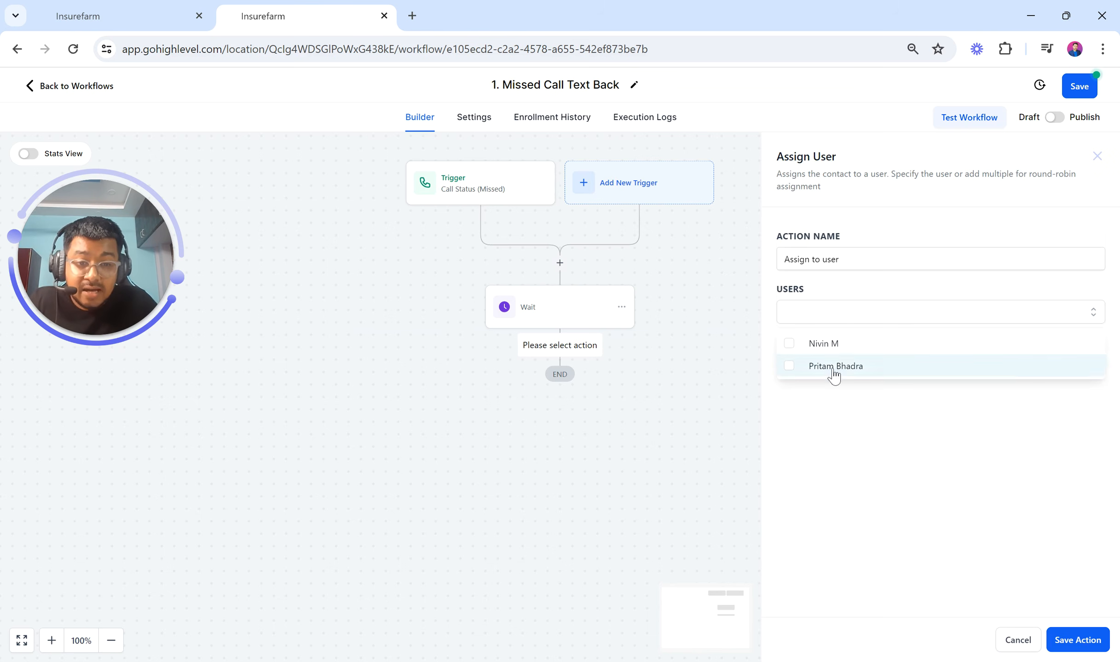
click(834, 367)
click(848, 489)
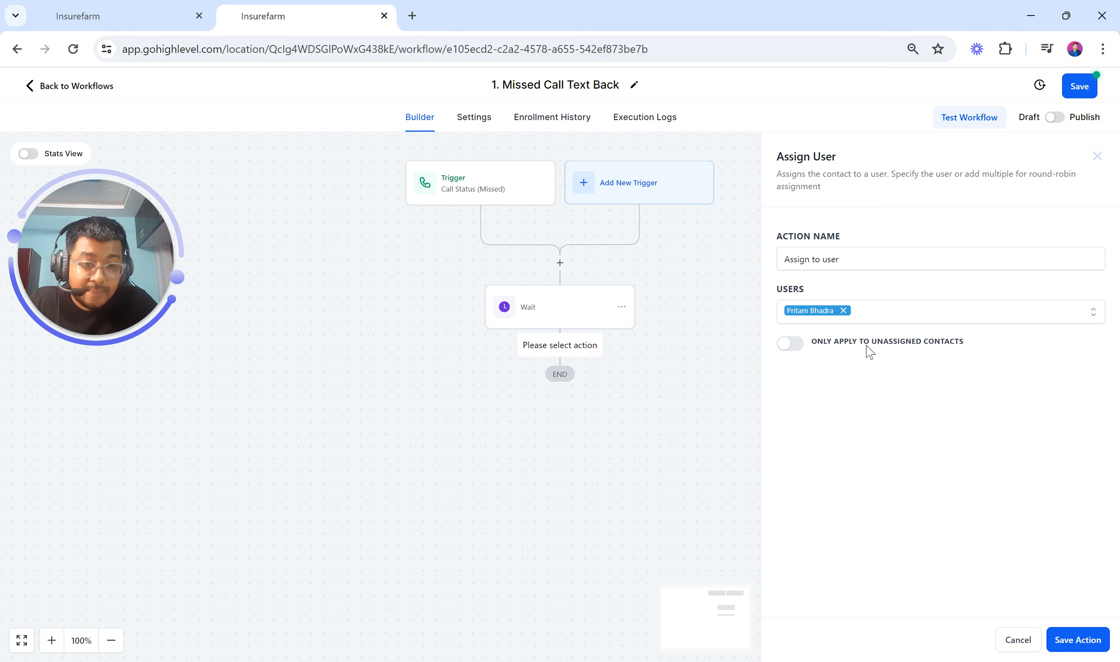
click(792, 345)
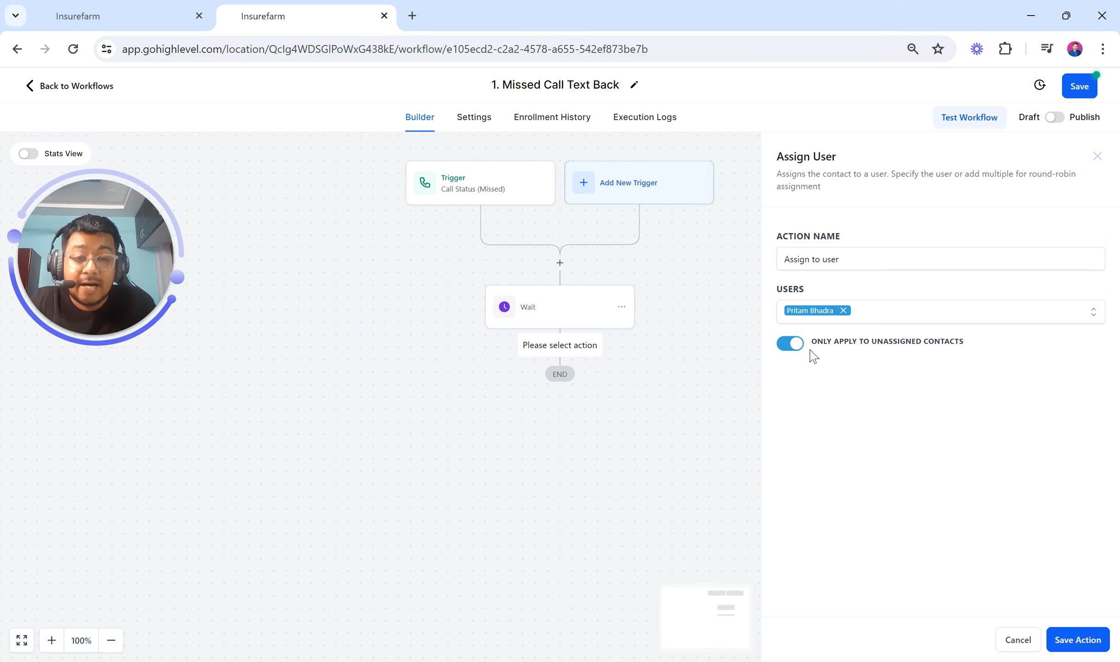
click(1071, 644)
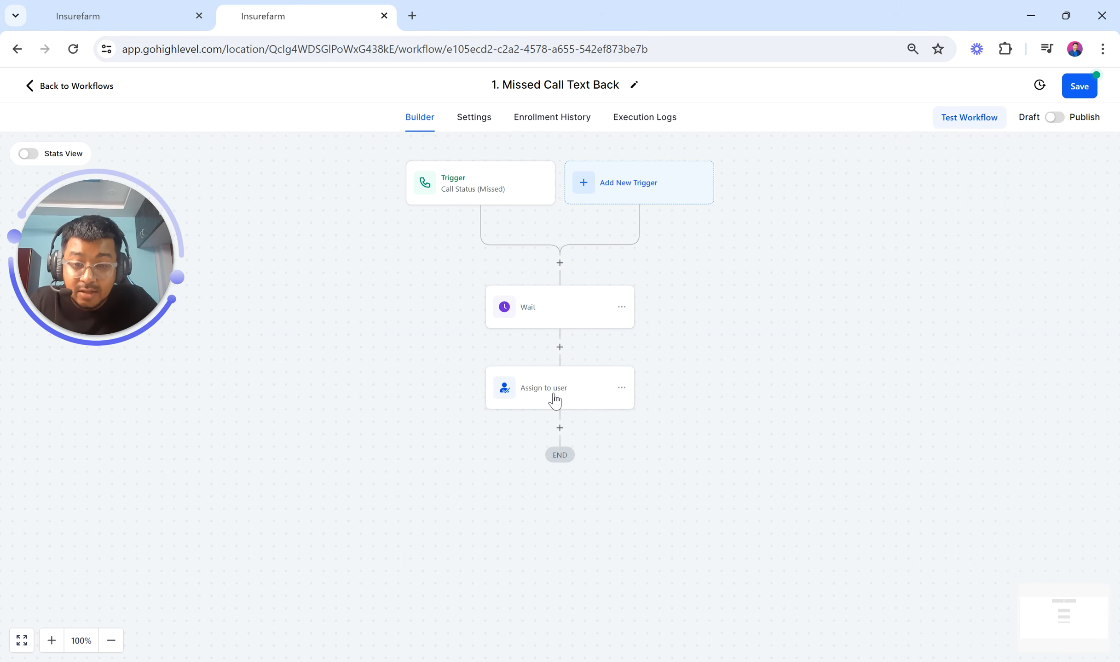
Check the action order in the Auto Missed Call Text Back workflow and insert an Add Contact Tag action after Assign to user
scroll(571, 435, down, 2)
scroll(575, 444, down, 1)
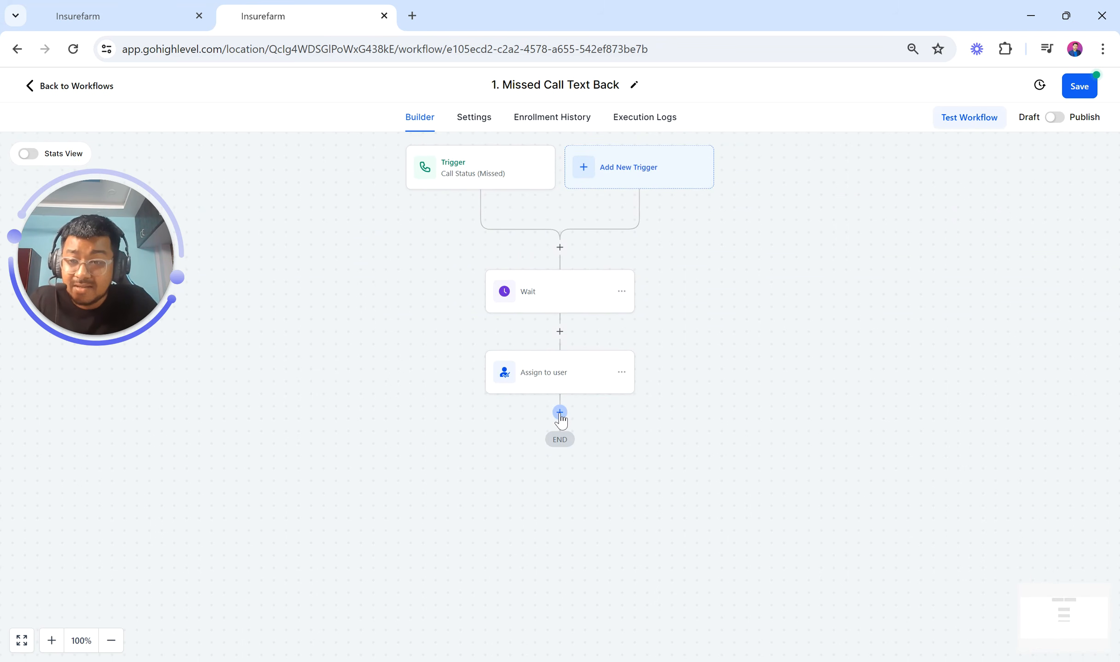
click(140, 14)
scroll(400, 311, down, 3)
scroll(399, 311, down, 2)
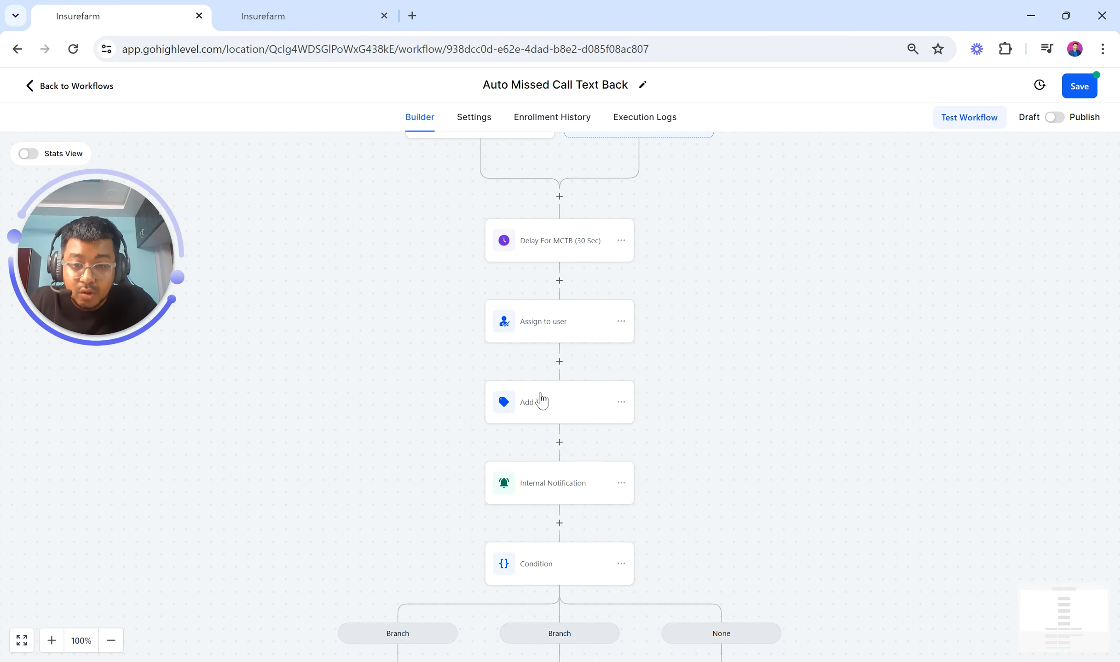
click(326, 10)
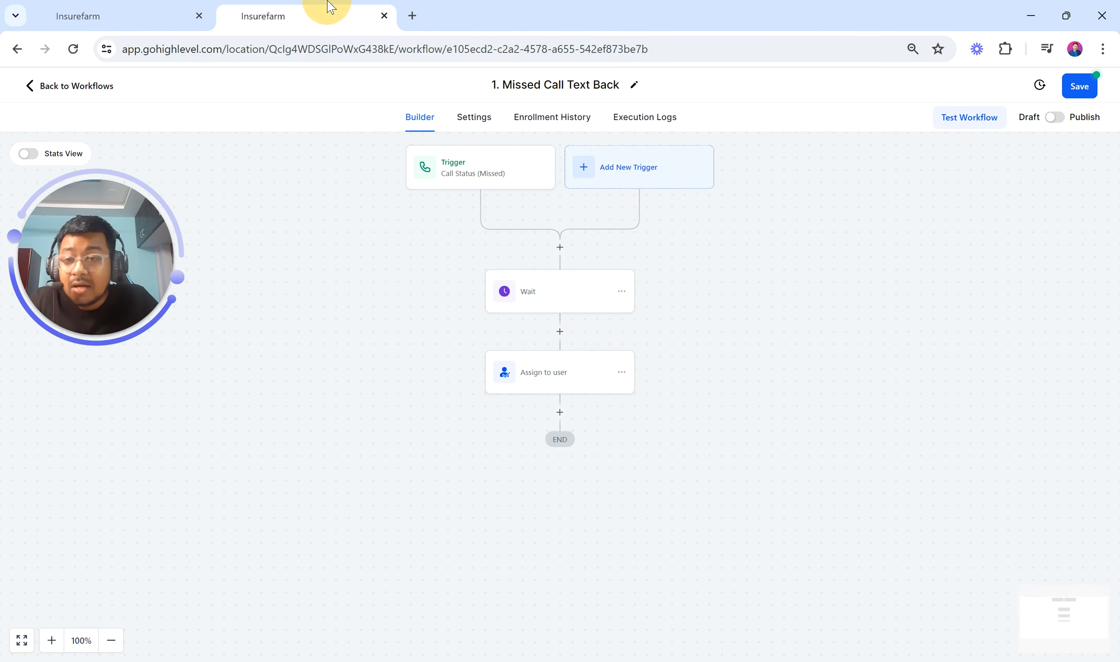
click(560, 412)
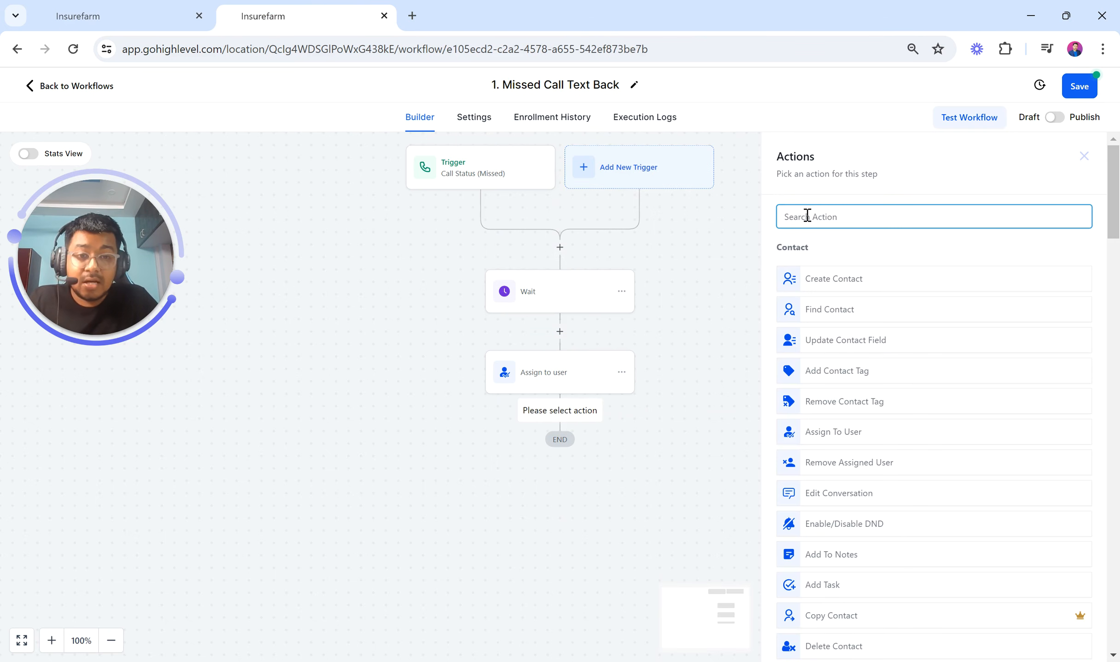
text(tag)
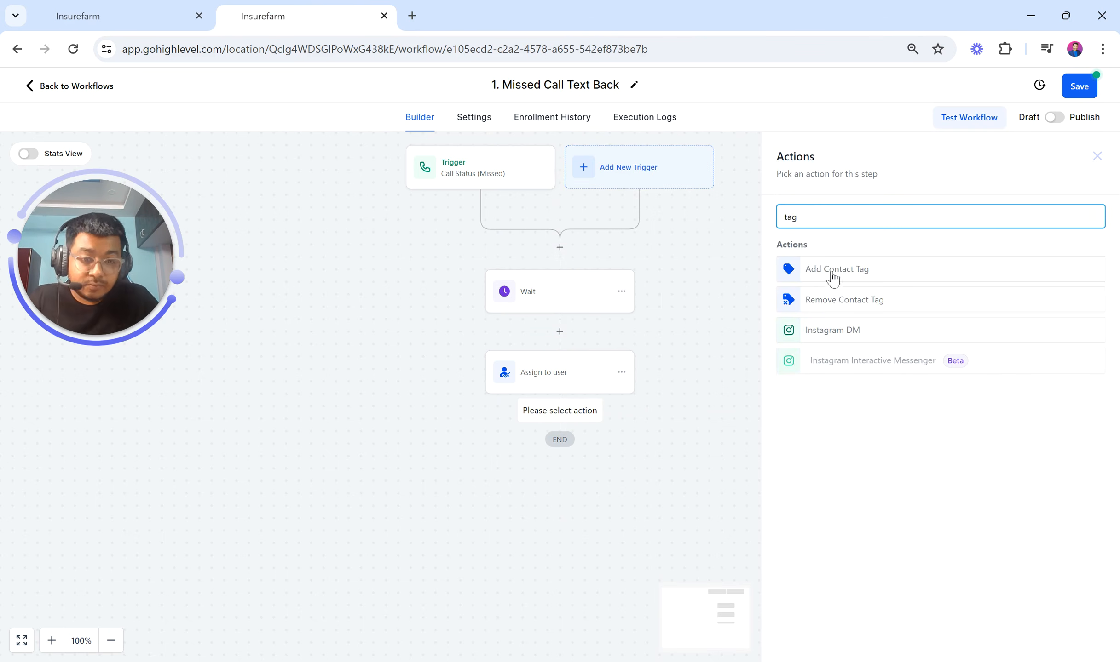
click(833, 274)
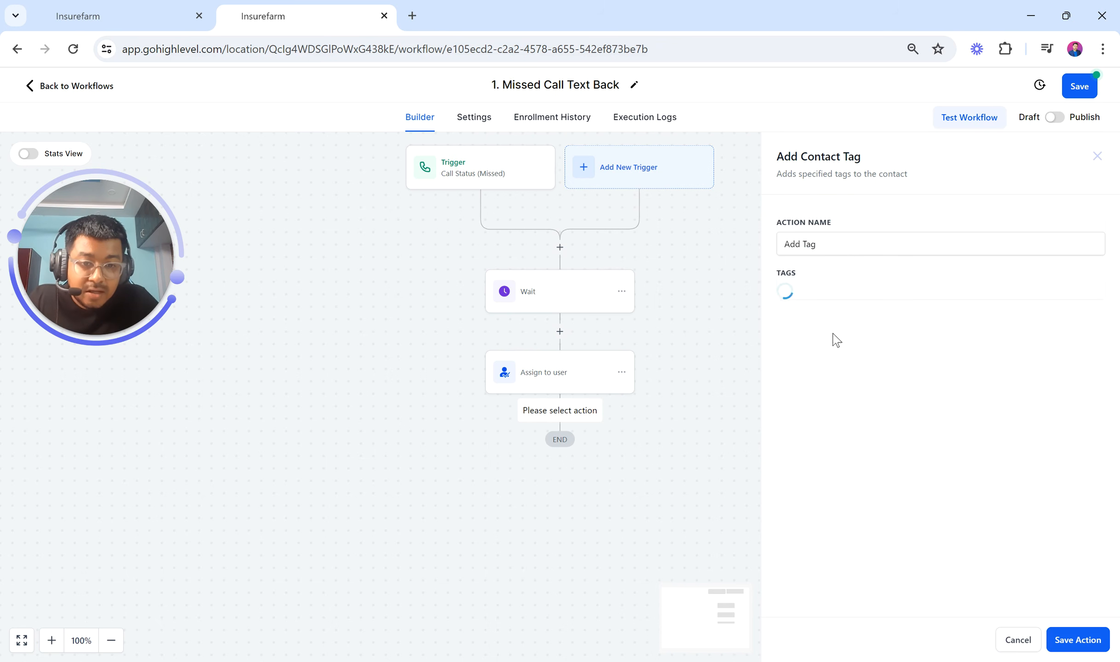
Create a new tag "mctb" and apply it in the Add Tag action
click(823, 294)
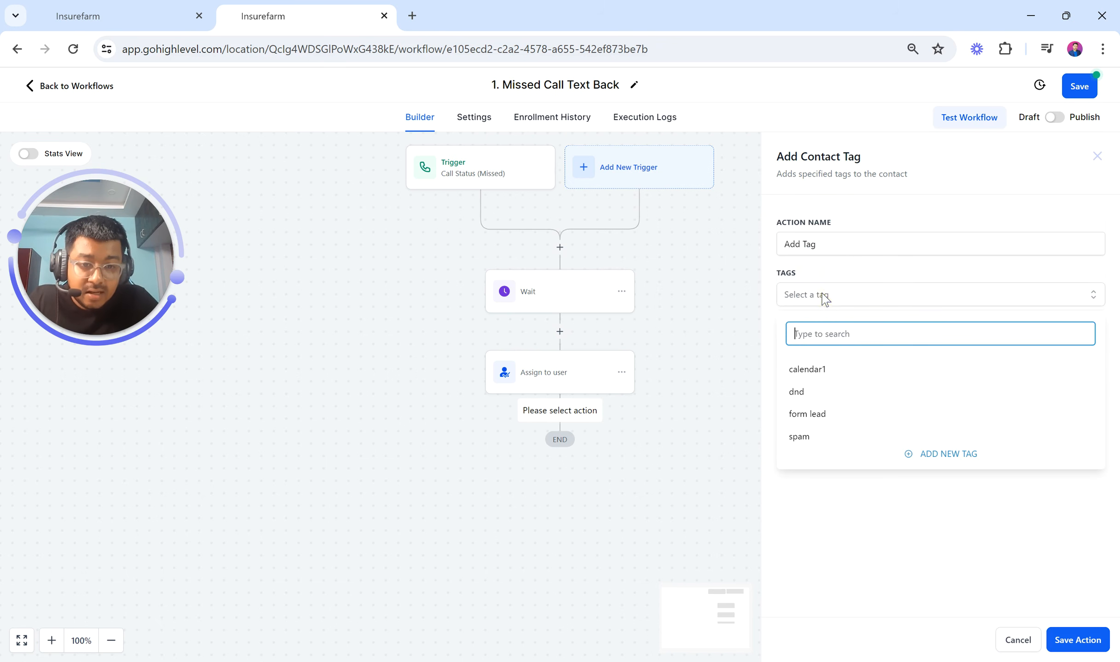
click(931, 458)
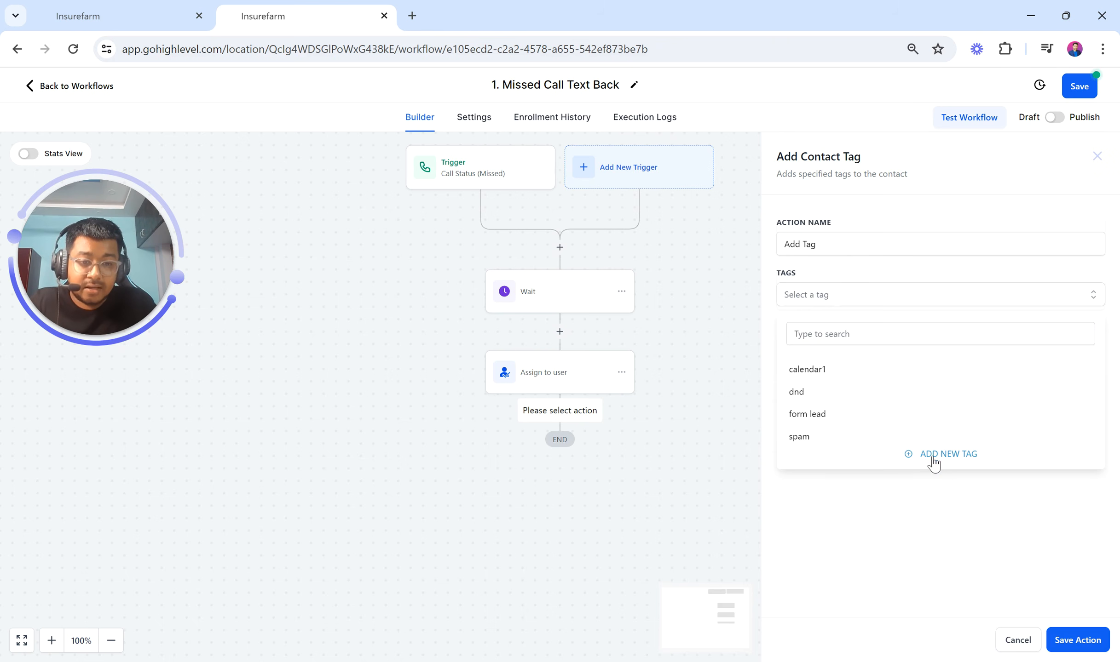
click(835, 328)
text(mctb)
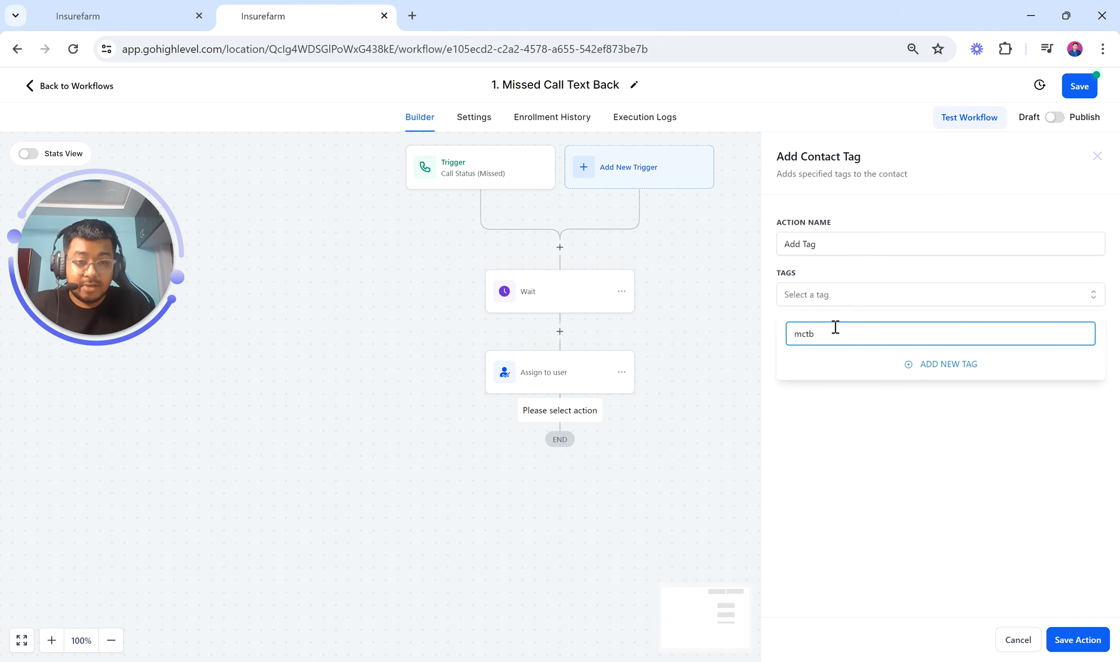
click(923, 366)
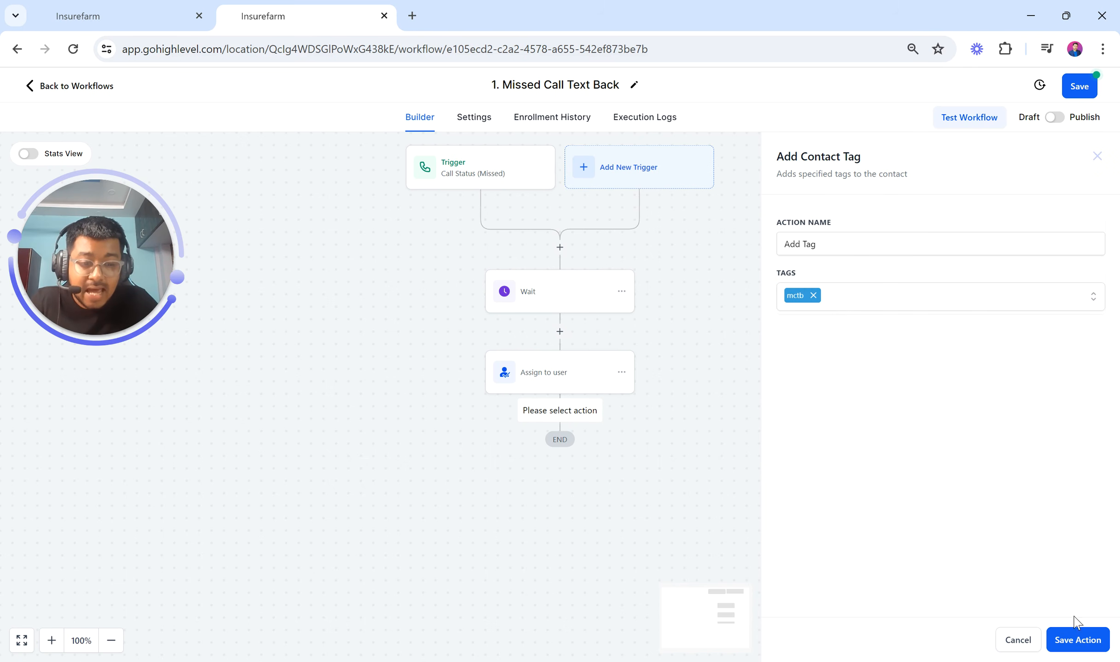
Save the Add Tag action and check which actions follow it in the Auto Missed Call Text Back workflow
click(1074, 641)
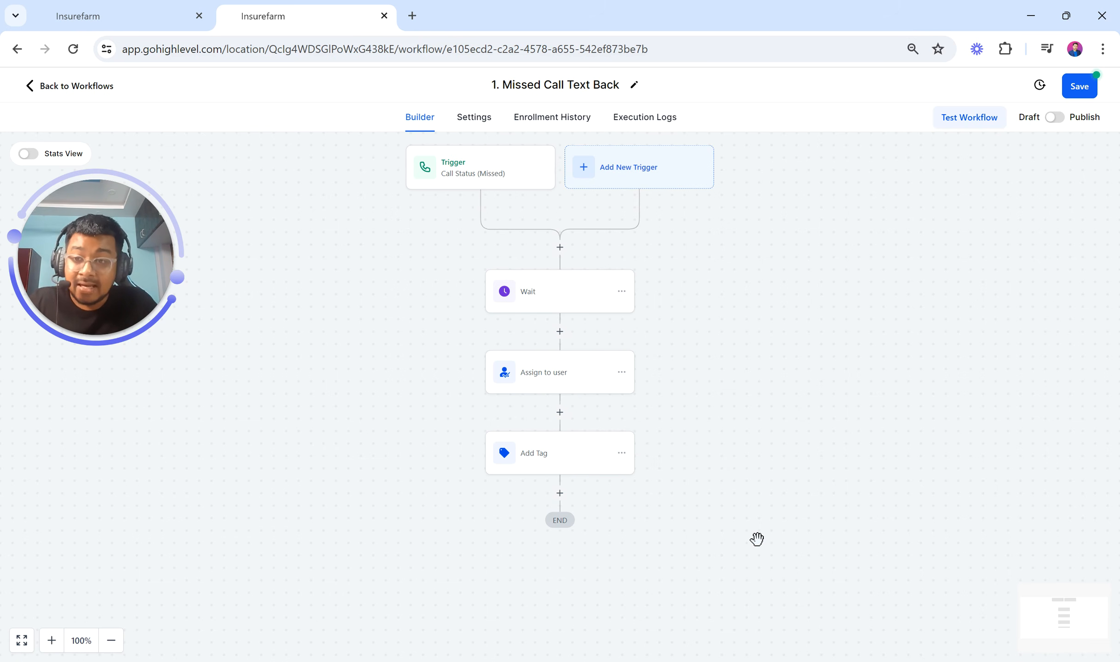
click(161, 12)
scroll(490, 354, down, 2)
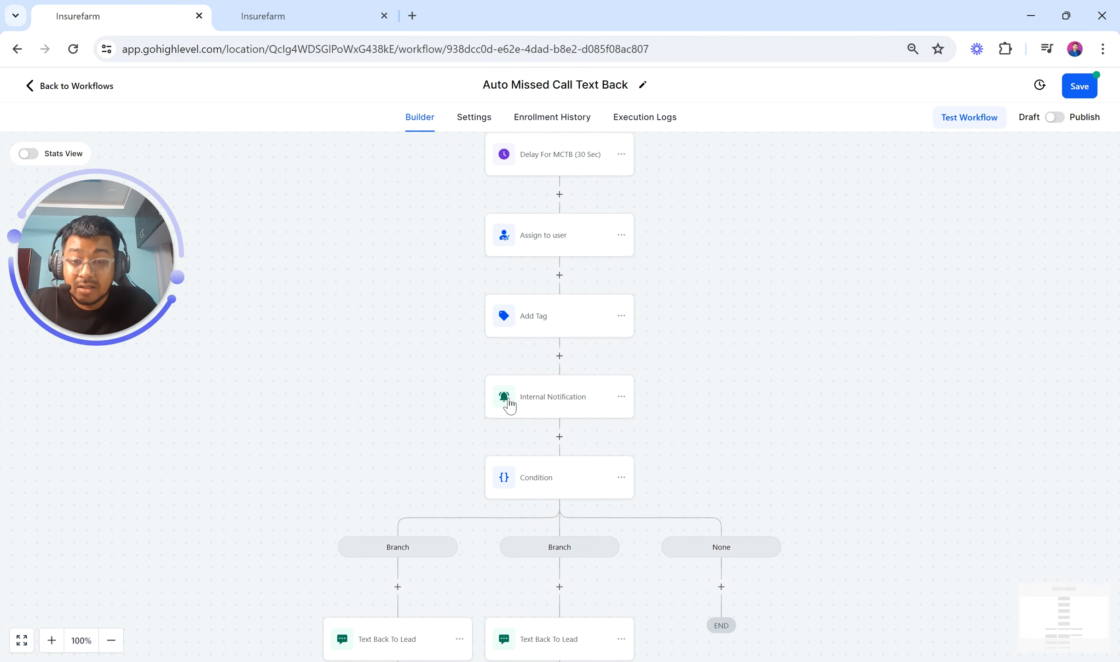
scroll(464, 445, down, 3)
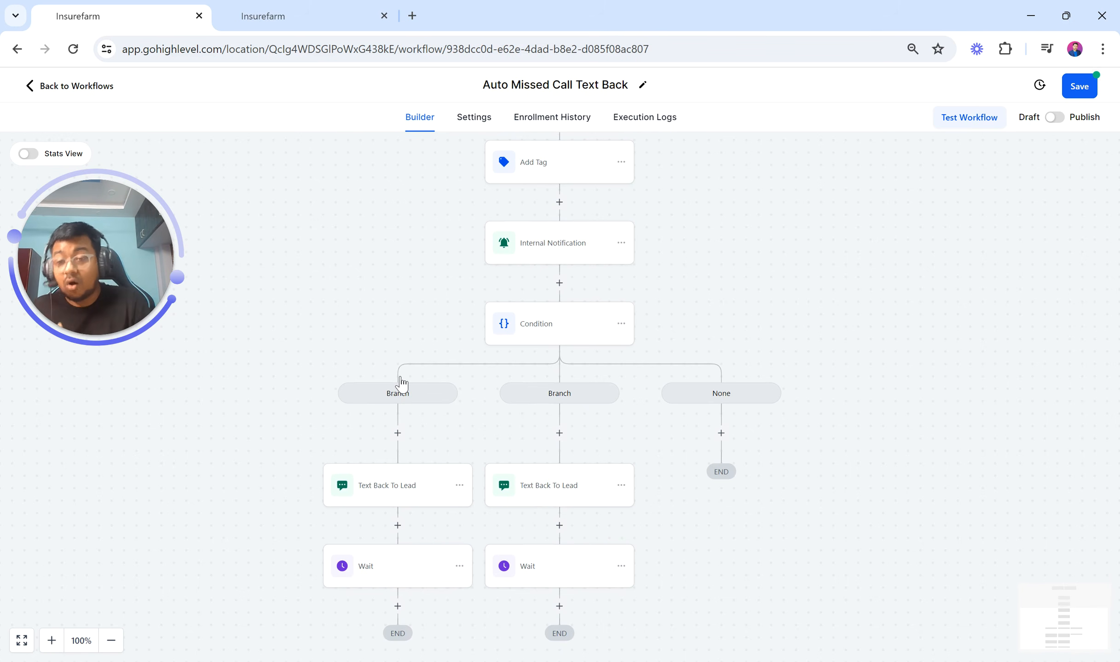
scroll(400, 377, up, 1)
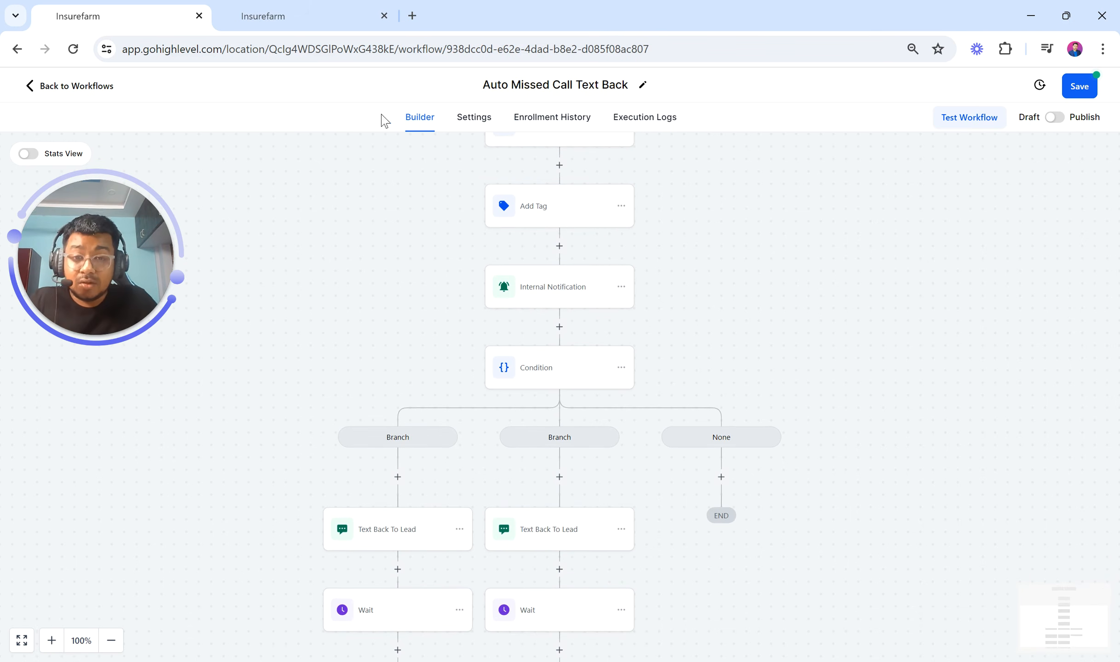
Insert a Send Internal Notification action after Add Tag in the new workflow, set to type SMS and user type Assigned User
click(313, 9)
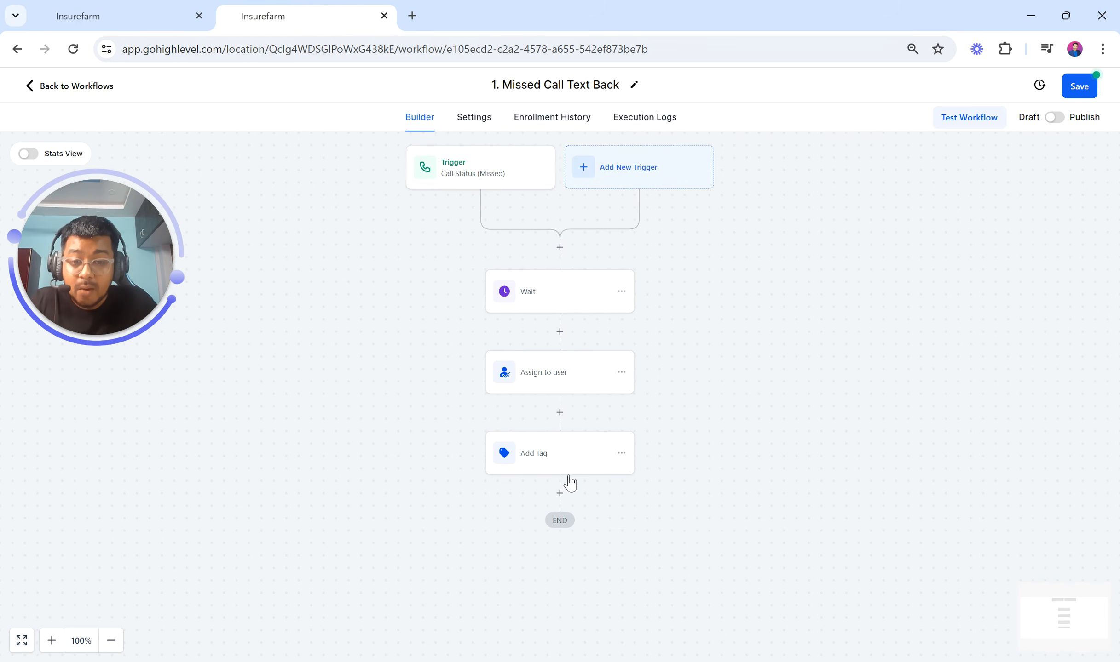
click(559, 494)
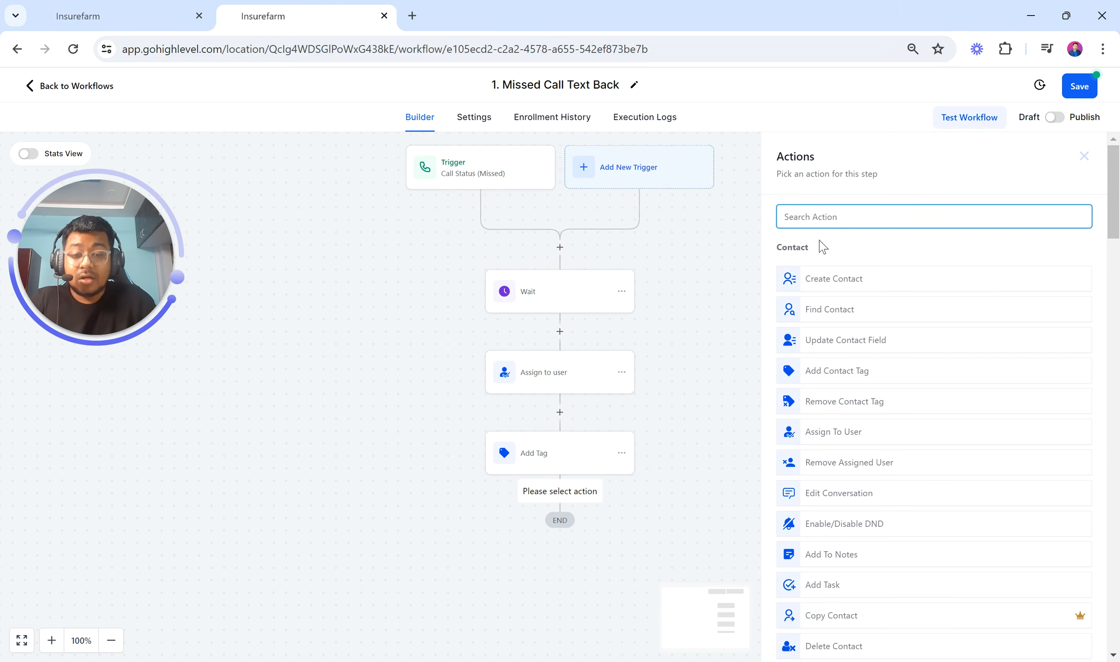
text(inte)
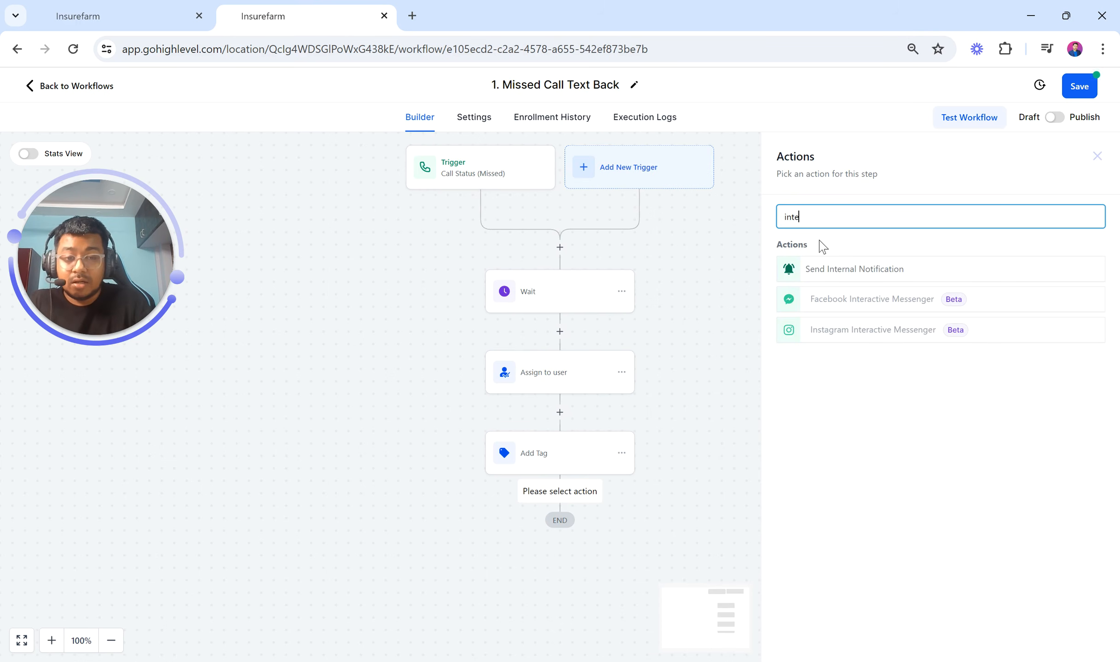
click(849, 280)
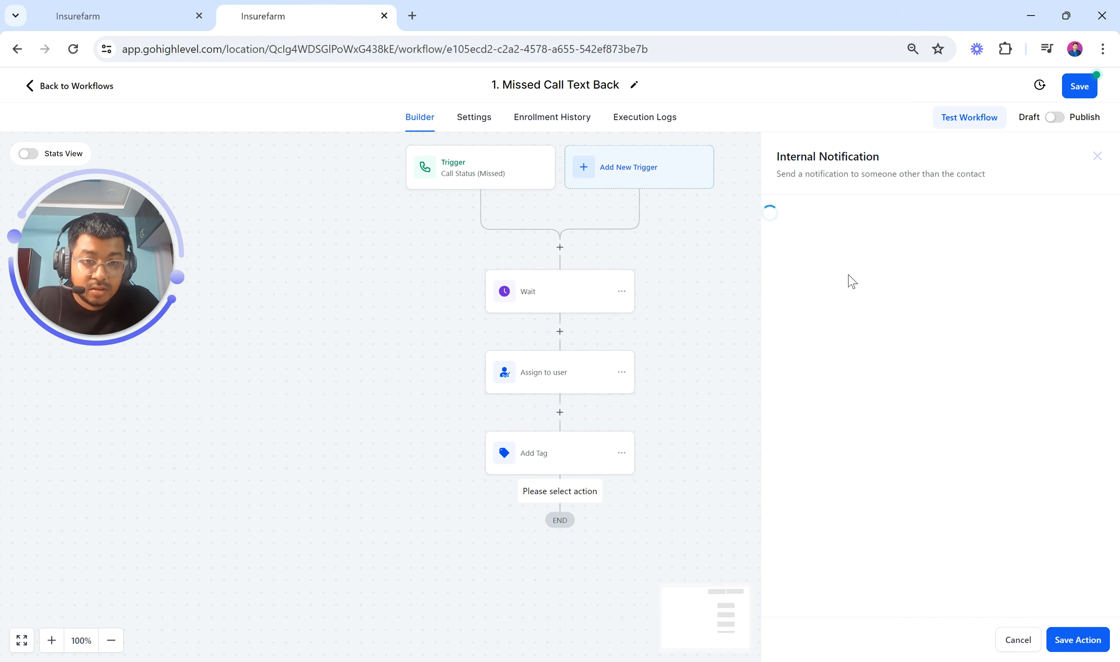
click(848, 287)
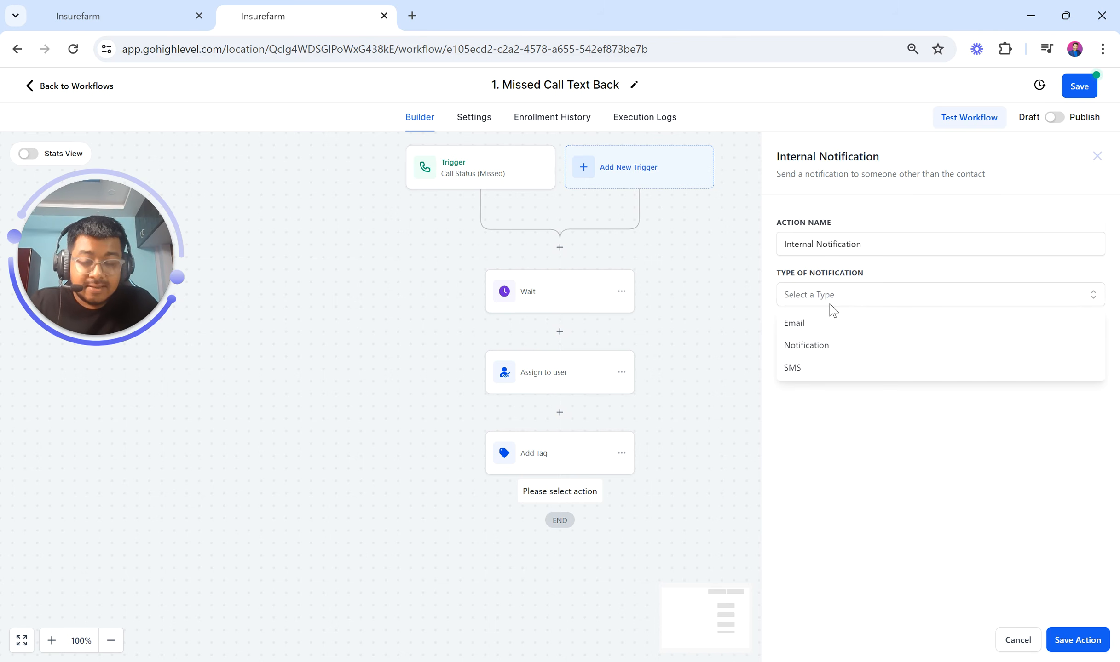
click(830, 371)
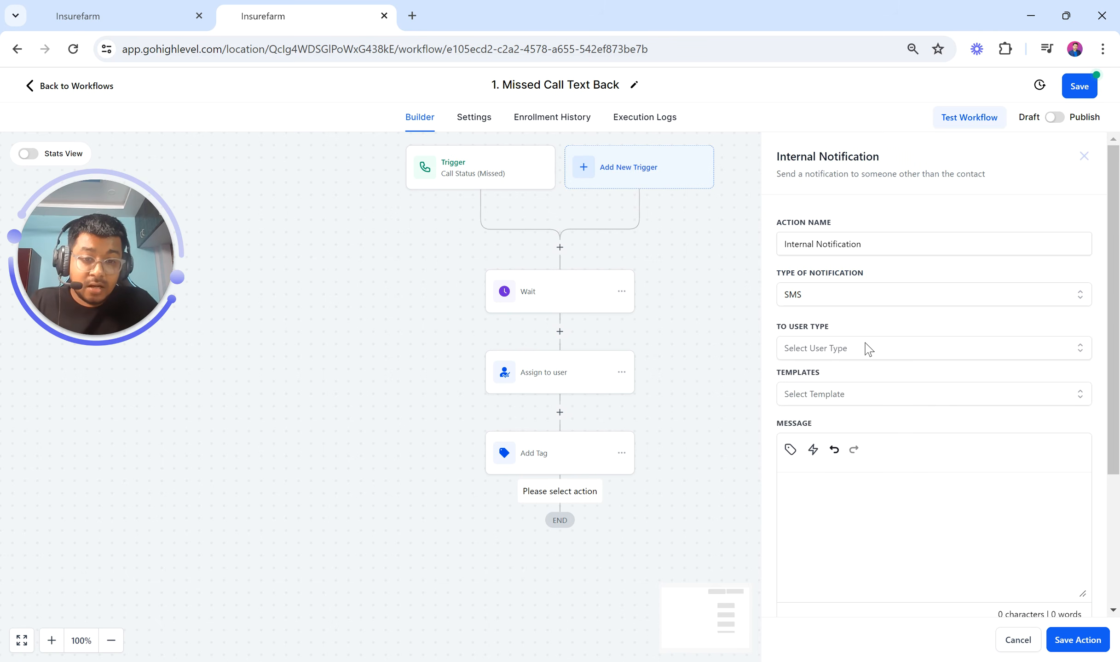
click(866, 349)
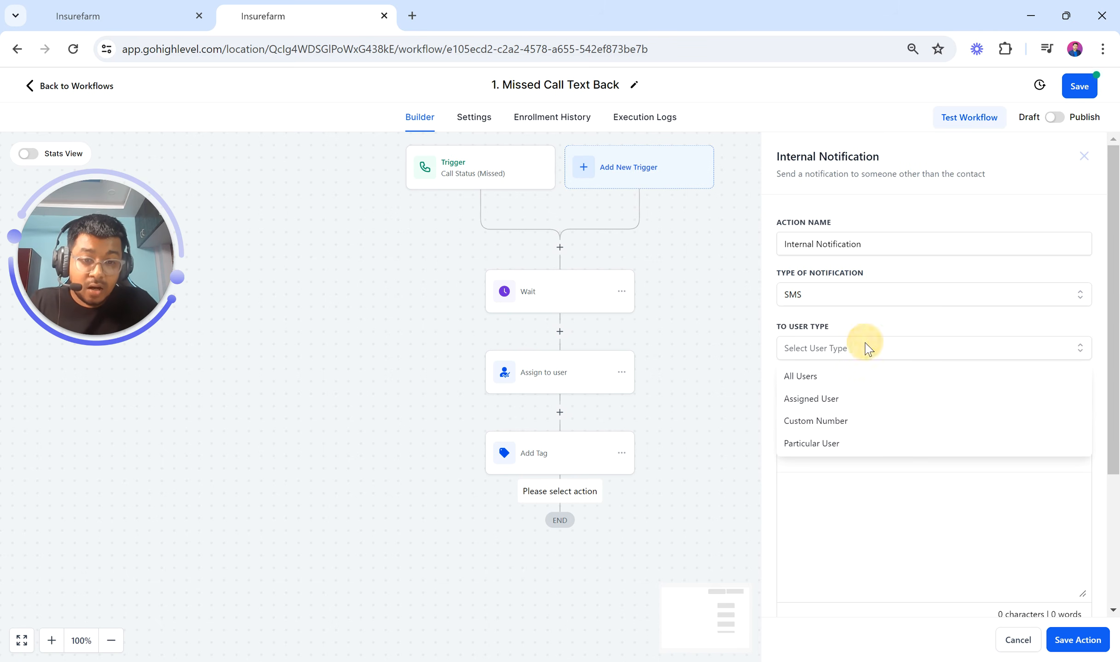
click(834, 404)
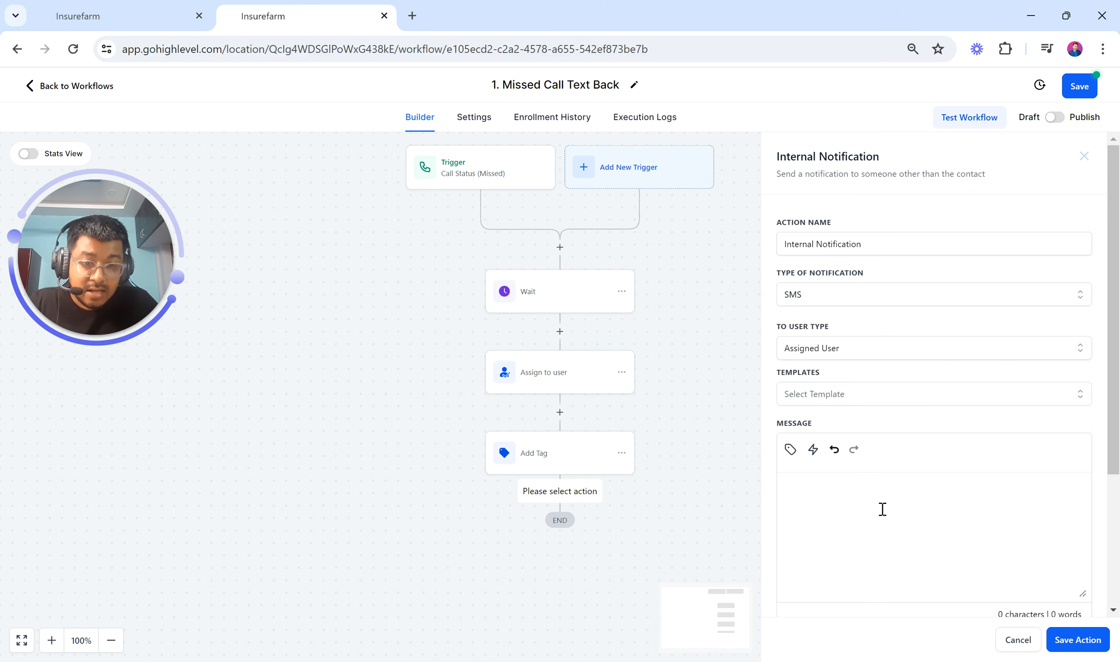
Begin the notification message with "Hey, you have" followed by the contact's phone custom value, {{contact.phone}}
scroll(881, 509, down, 1)
click(826, 450)
text(He)
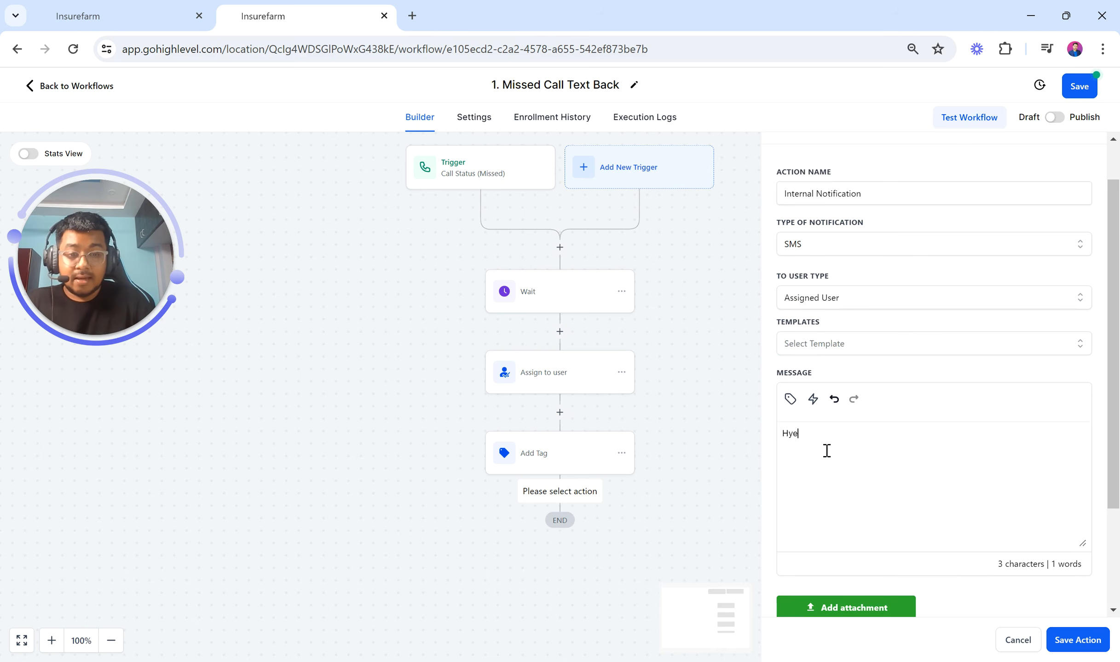
text(y, you have)
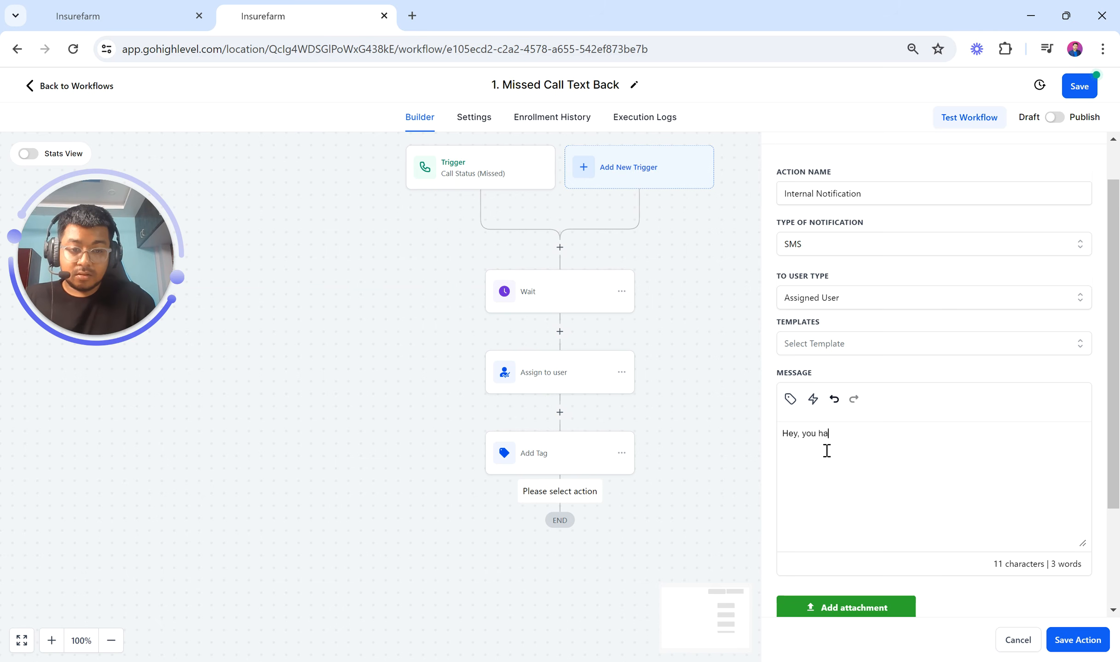
click(789, 399)
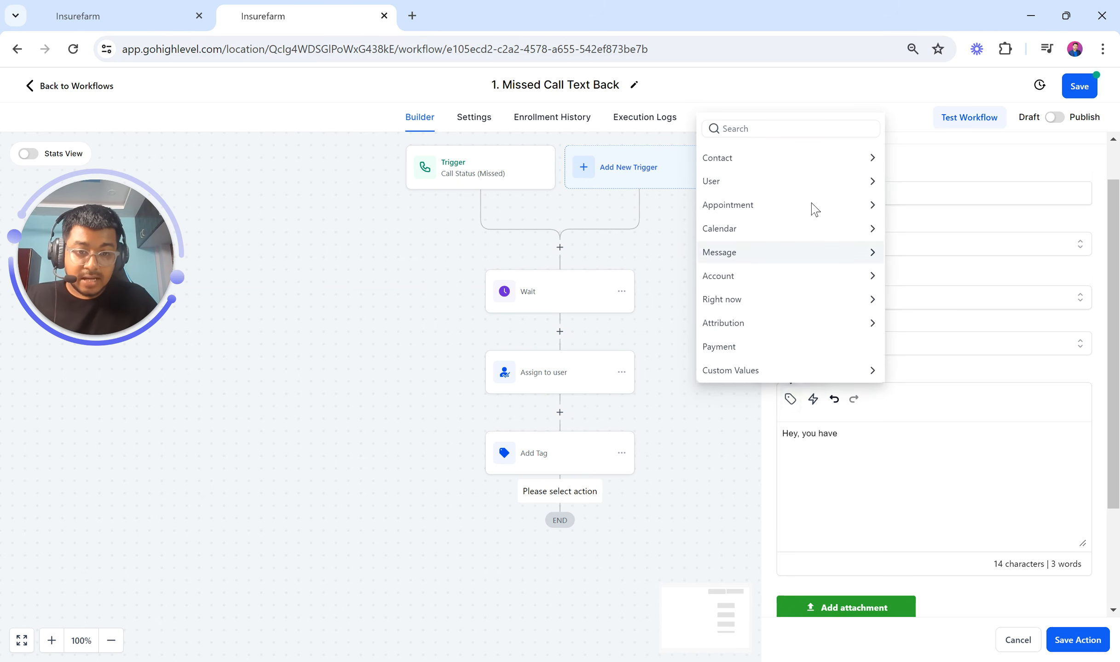
click(766, 159)
click(799, 226)
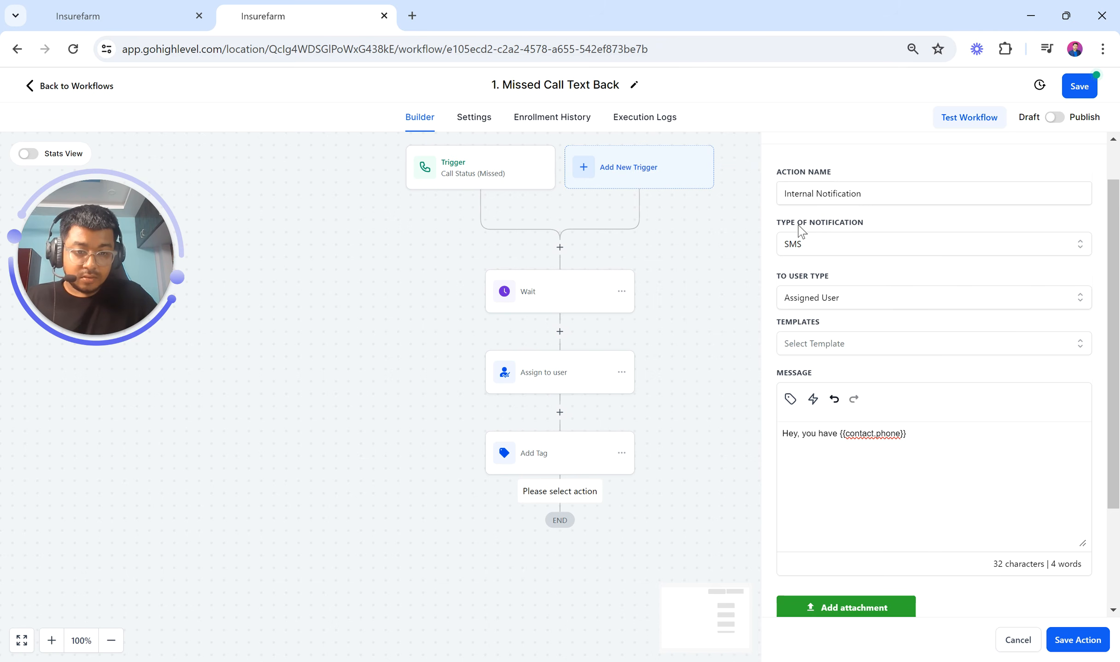
Replace the word "have" in the notification message with "missed", correcting its spelling
double_click(827, 434)
text(miised)
click(941, 444)
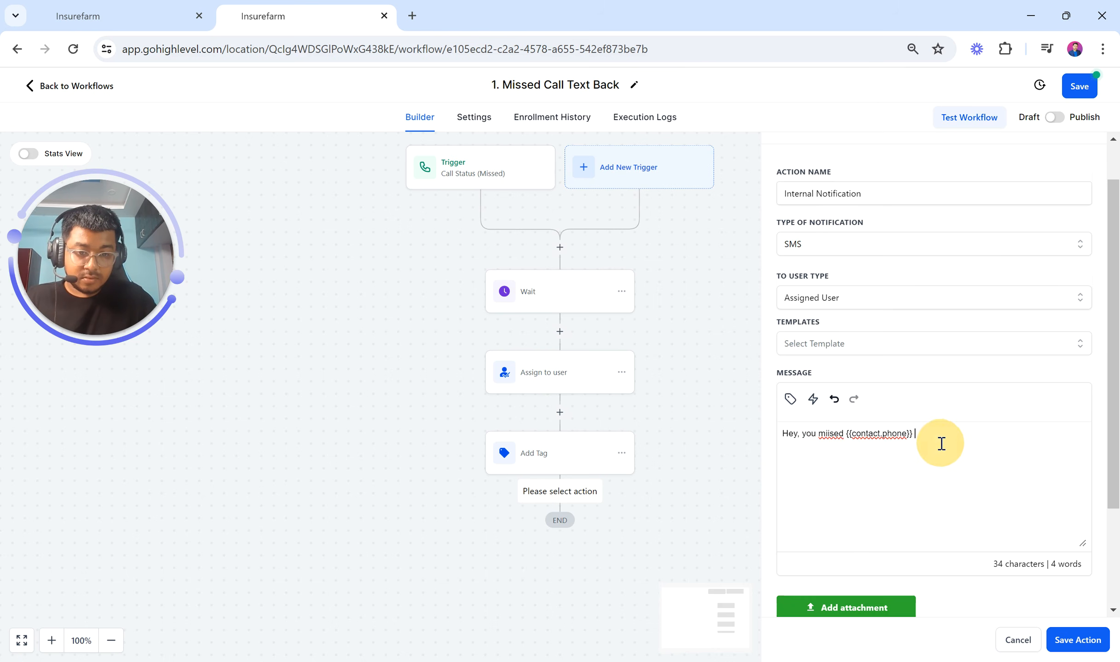
right_click(828, 436)
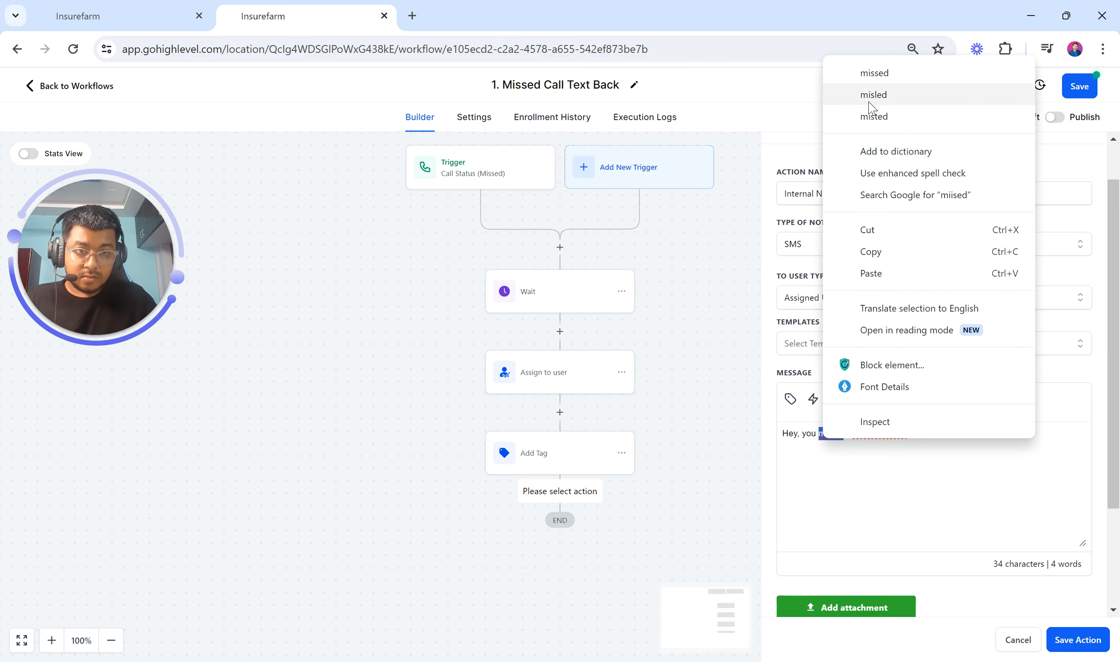
click(873, 73)
click(933, 430)
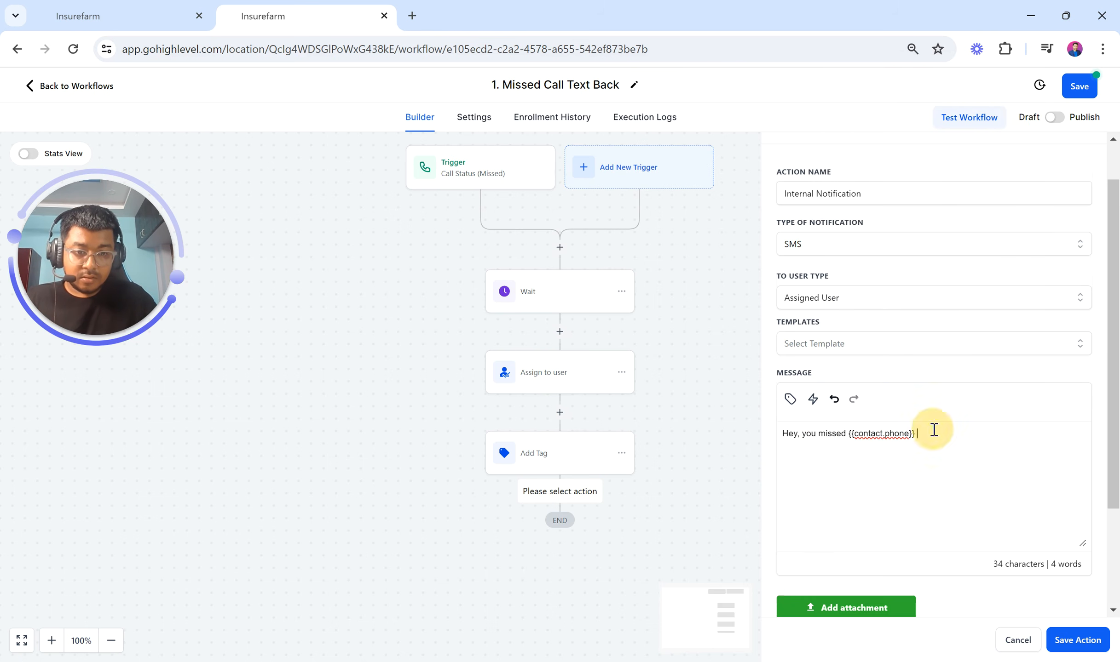
Complete the message with "phone!" and a separate line "Please reach out to them ASAP!", and save the Internal Notification action
text(phone! Please)
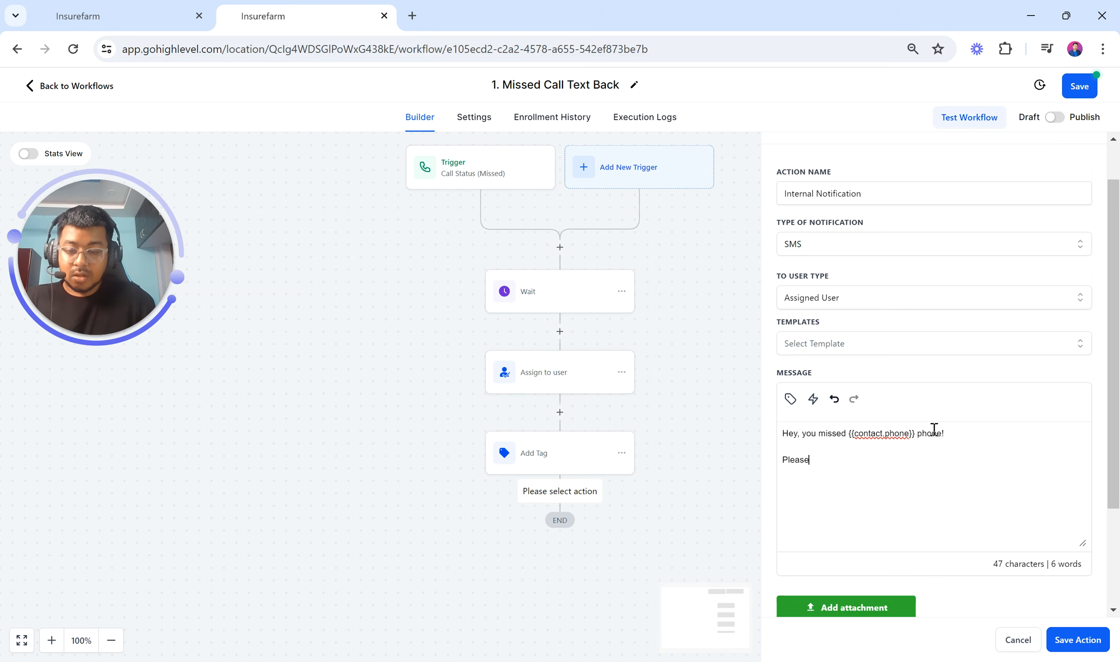
text( reach out )
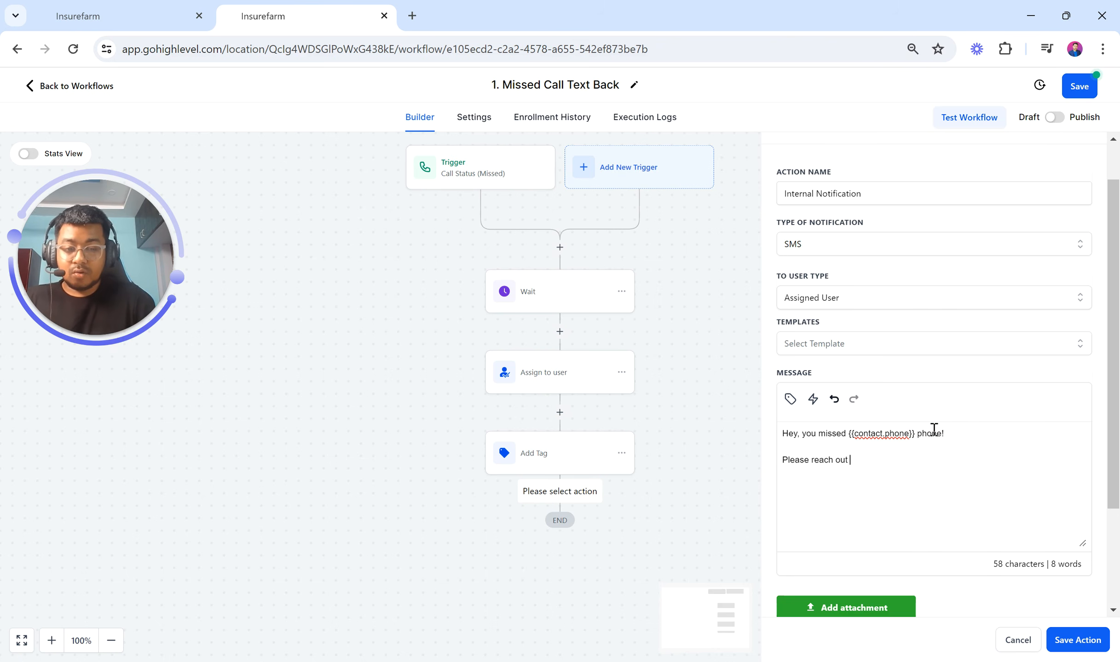
text(to them ASAP!)
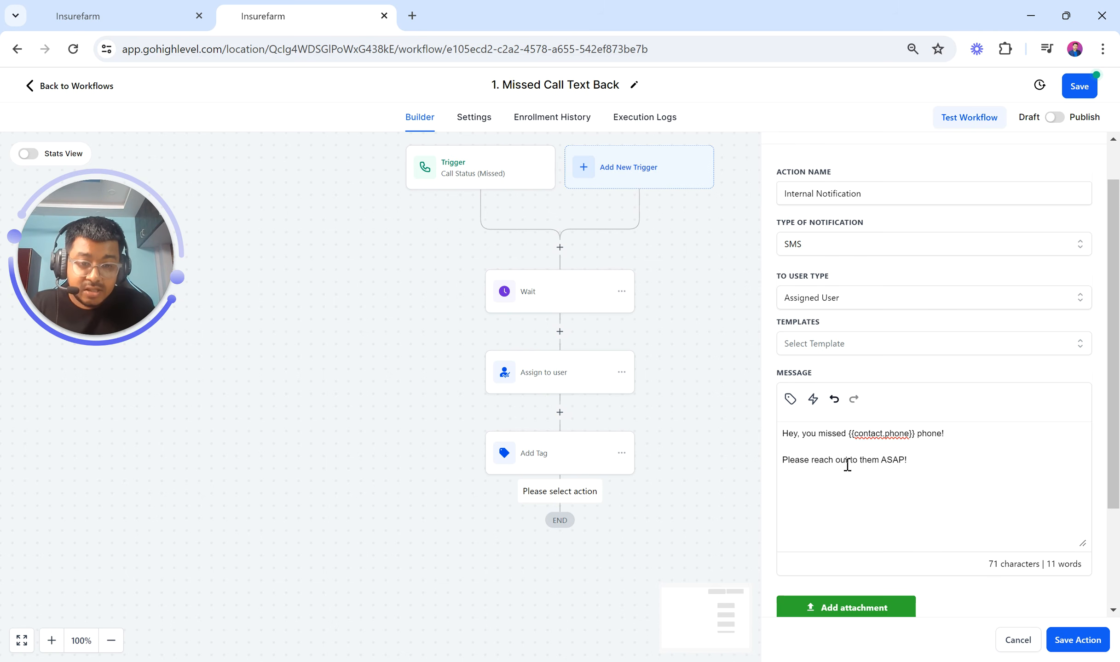
scroll(969, 485, down, 3)
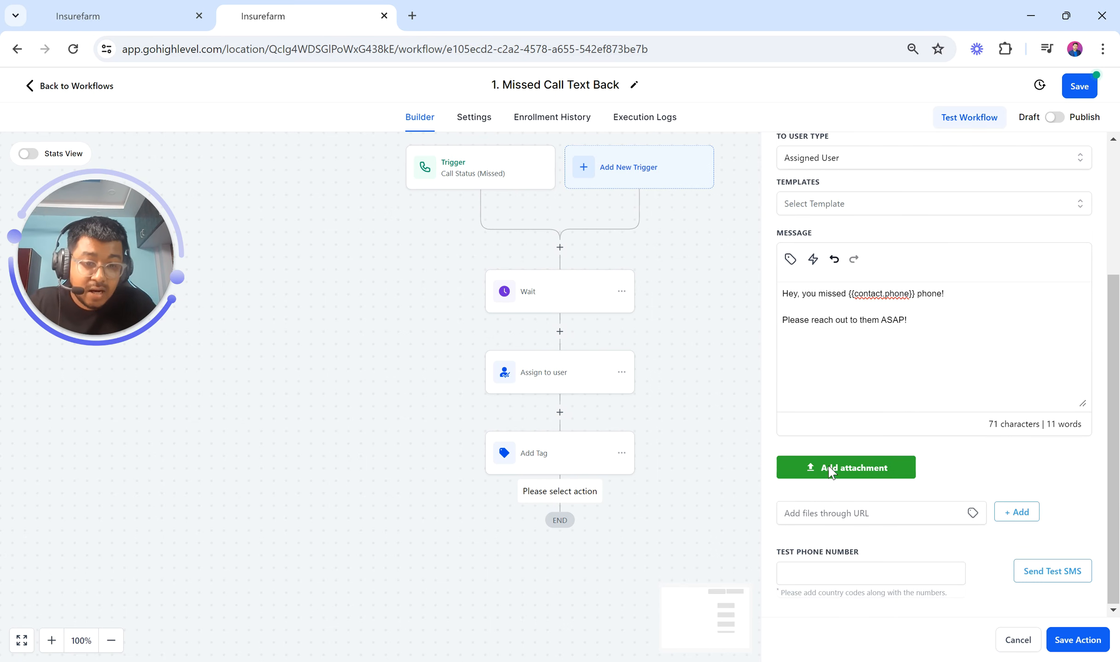
scroll(932, 549, up, 5)
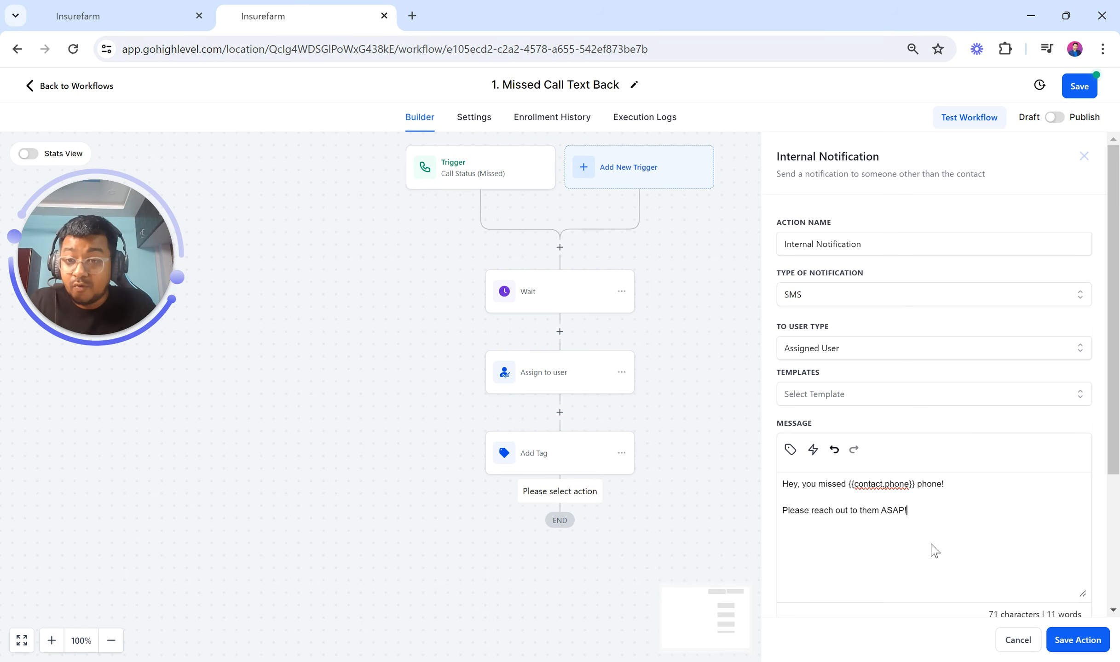
click(1070, 641)
click(538, 533)
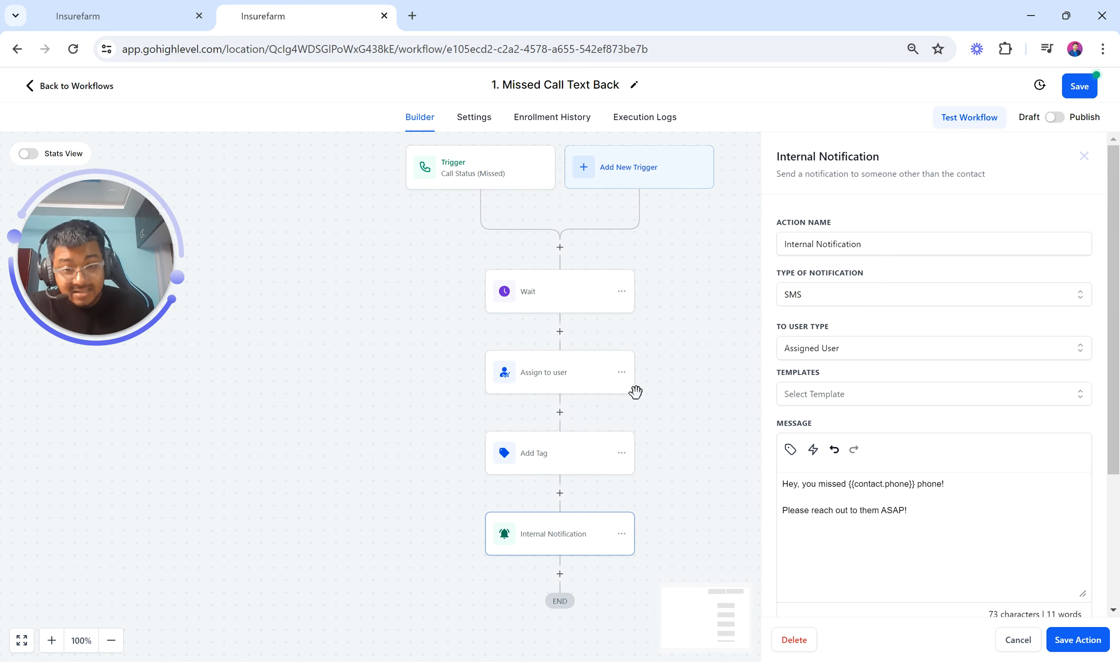
click(1066, 643)
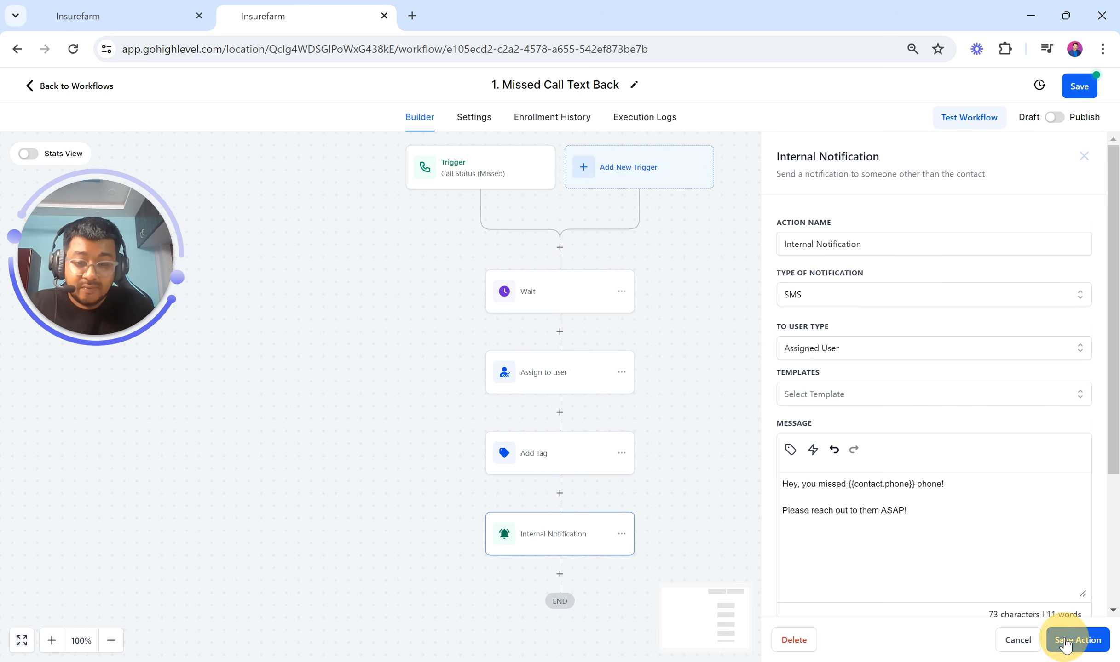
Start adding a new action after Internal Notification at the end of the workflow
scroll(746, 523, down, 2)
scroll(746, 523, up, 2)
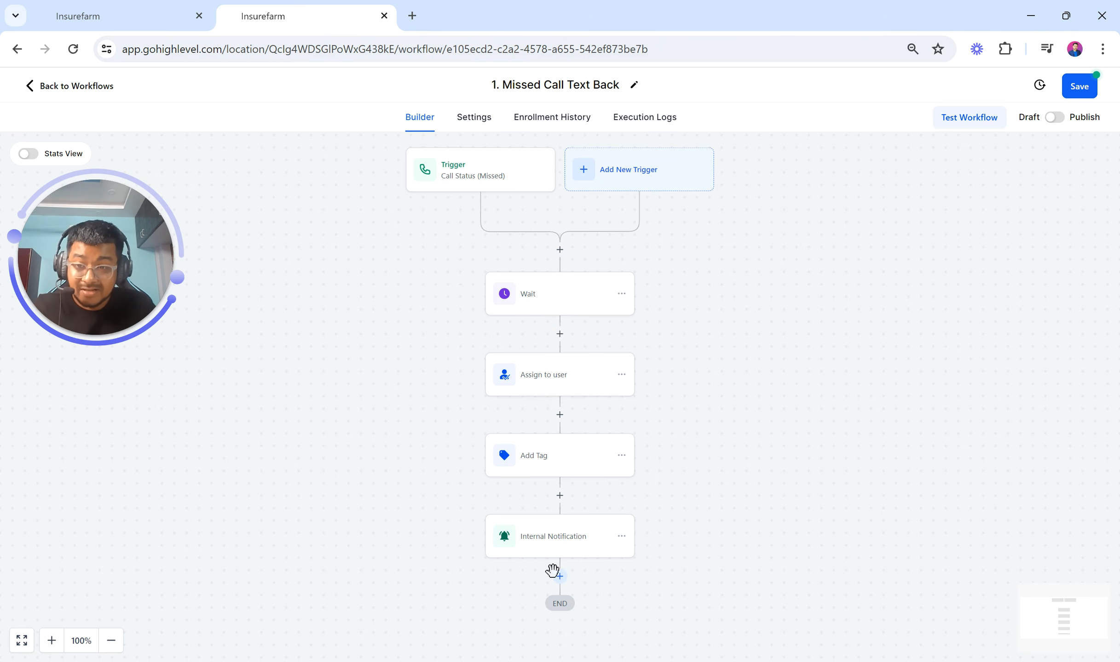
scroll(566, 562, down, 1)
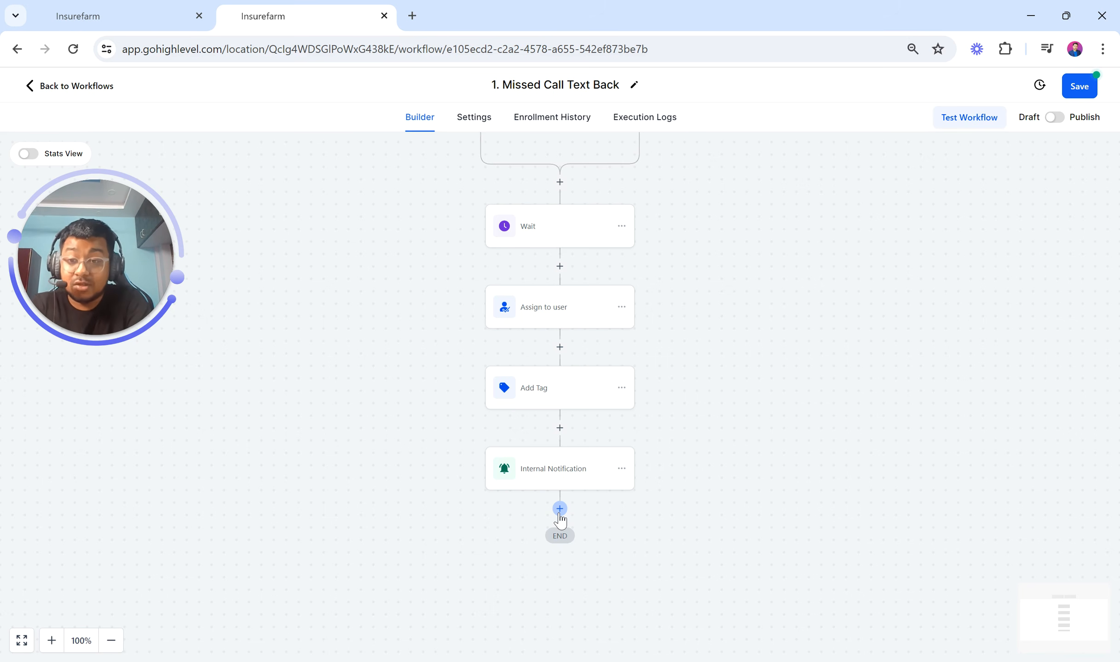
click(560, 509)
text(con)
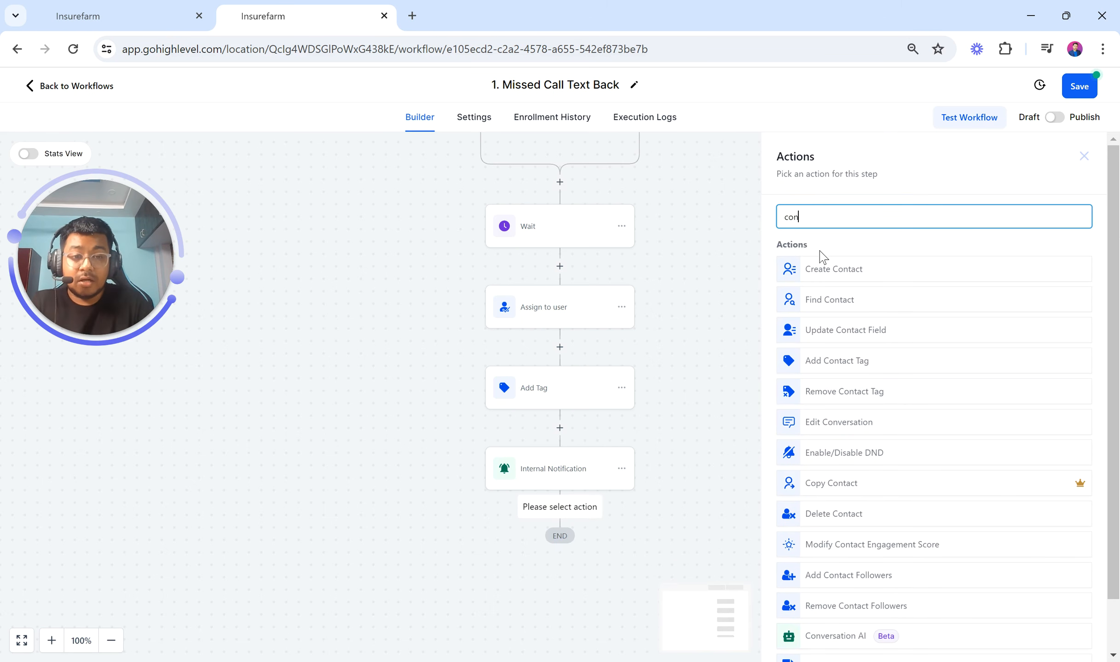
text(dit)
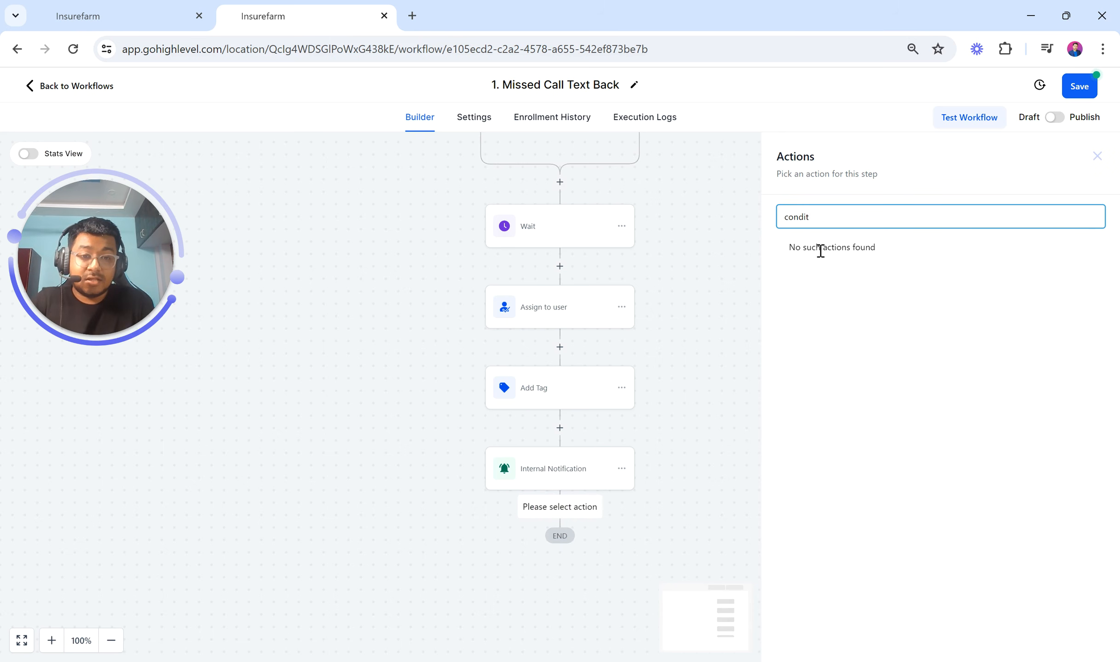
key(BackSpace)
key(BackSpace)
key(BackSpace)
key(BackSpace)
key(BackSpace)
key(BackSpace)
Search the actions for "if" and choose If / Else as the new action
text(if)
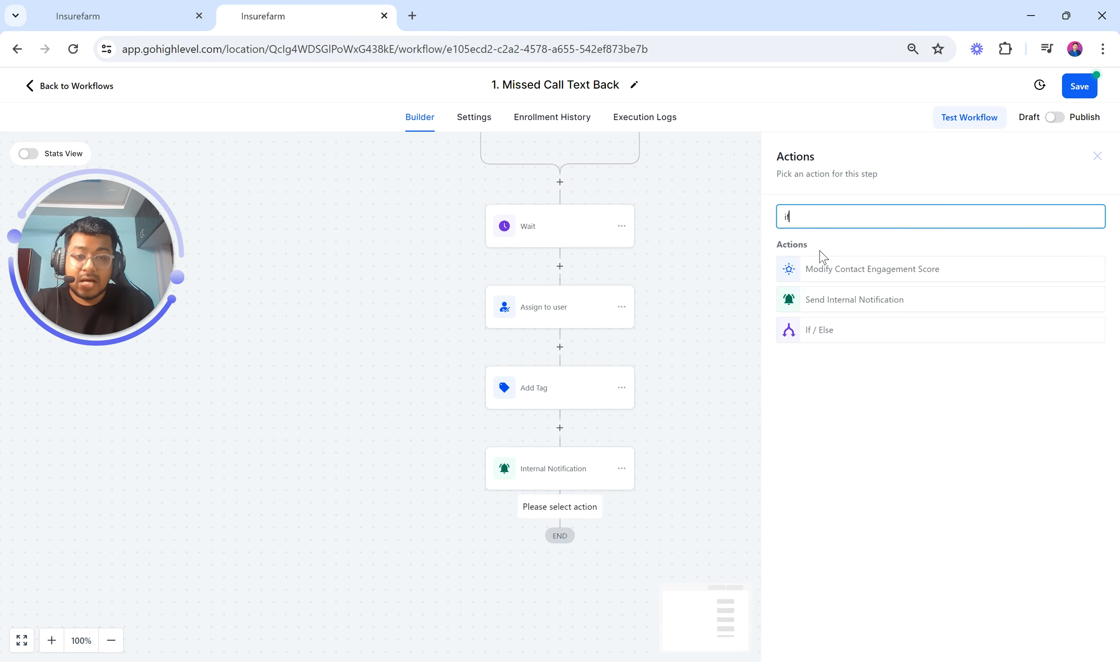
click(836, 331)
click(685, 320)
Look through the Contact Details fields offered for the If / Else branch's condition
click(661, 366)
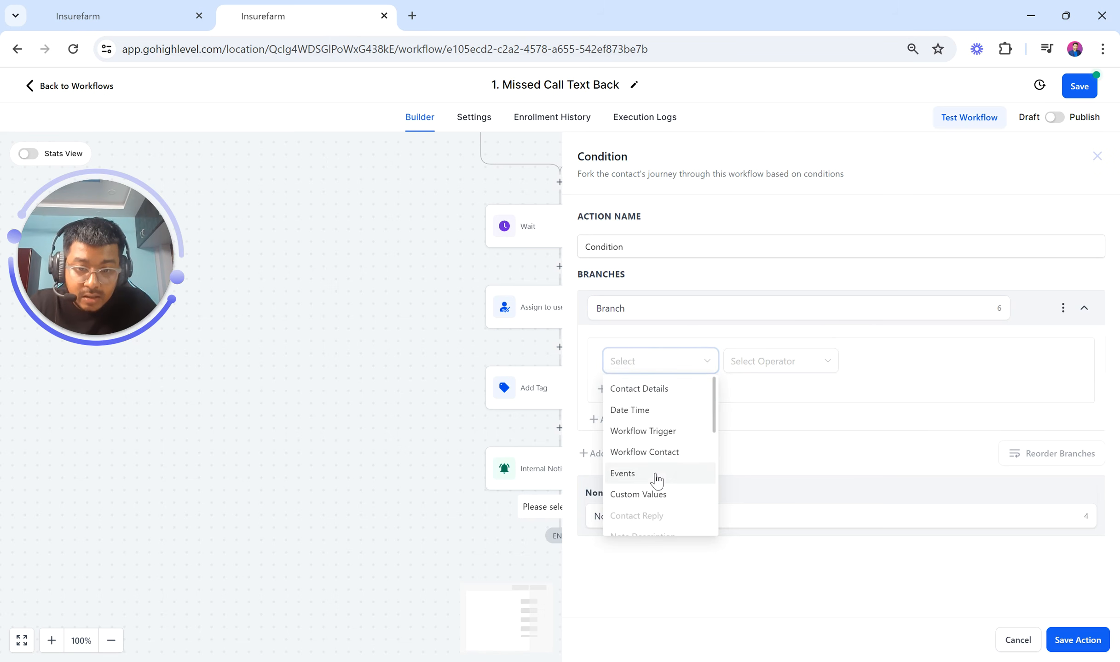
click(652, 385)
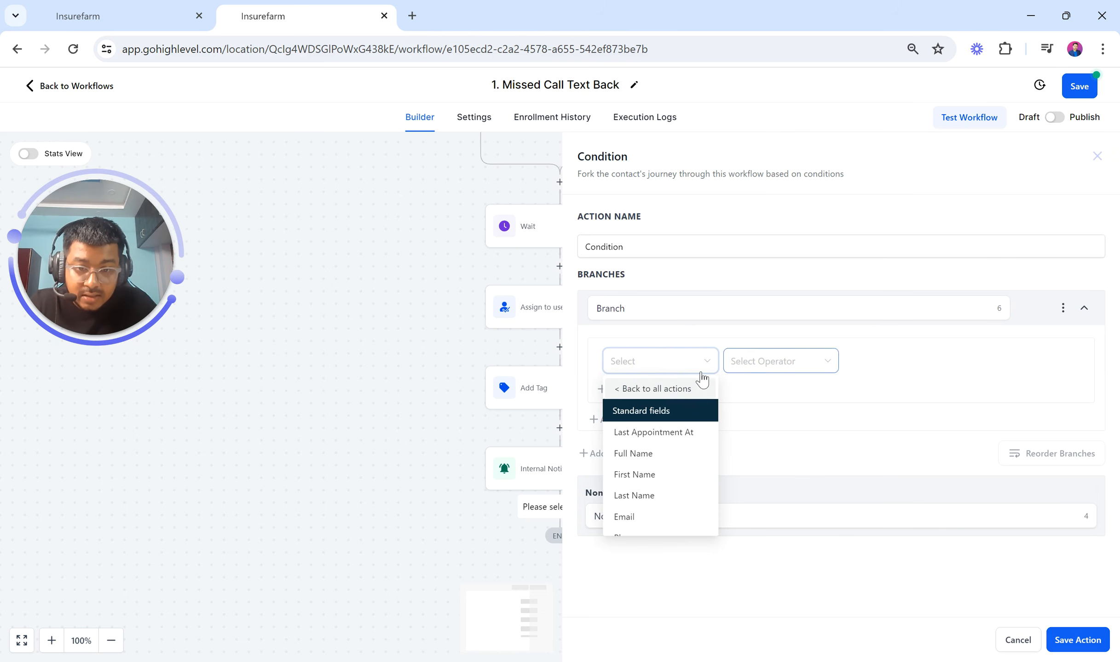
scroll(658, 457, down, 3)
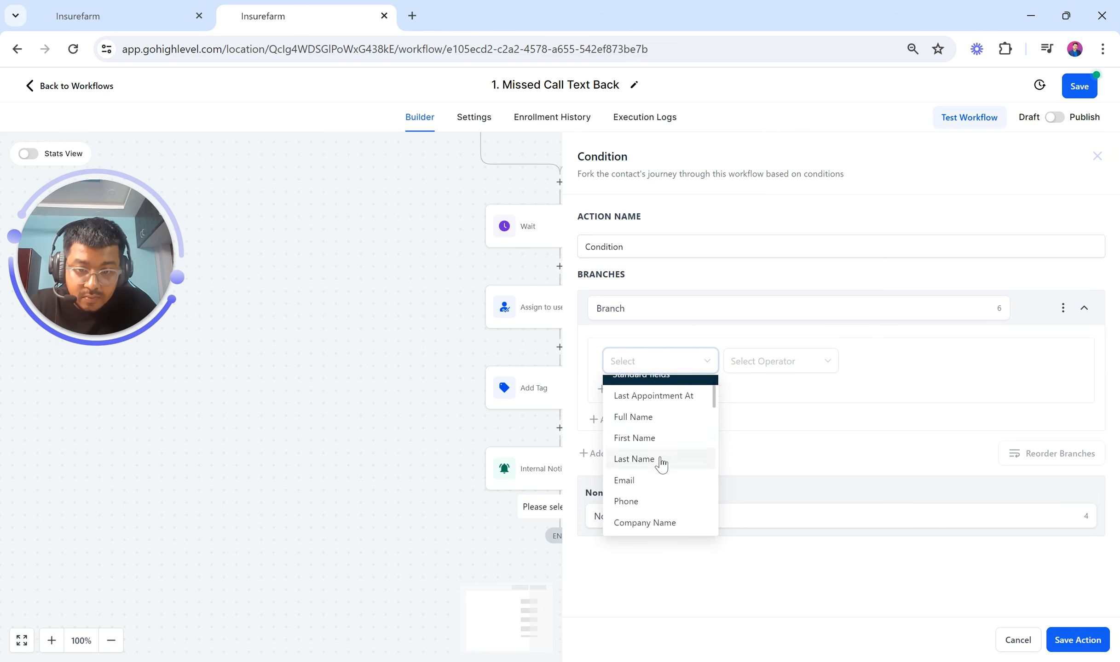
scroll(660, 462, up, 3)
click(617, 389)
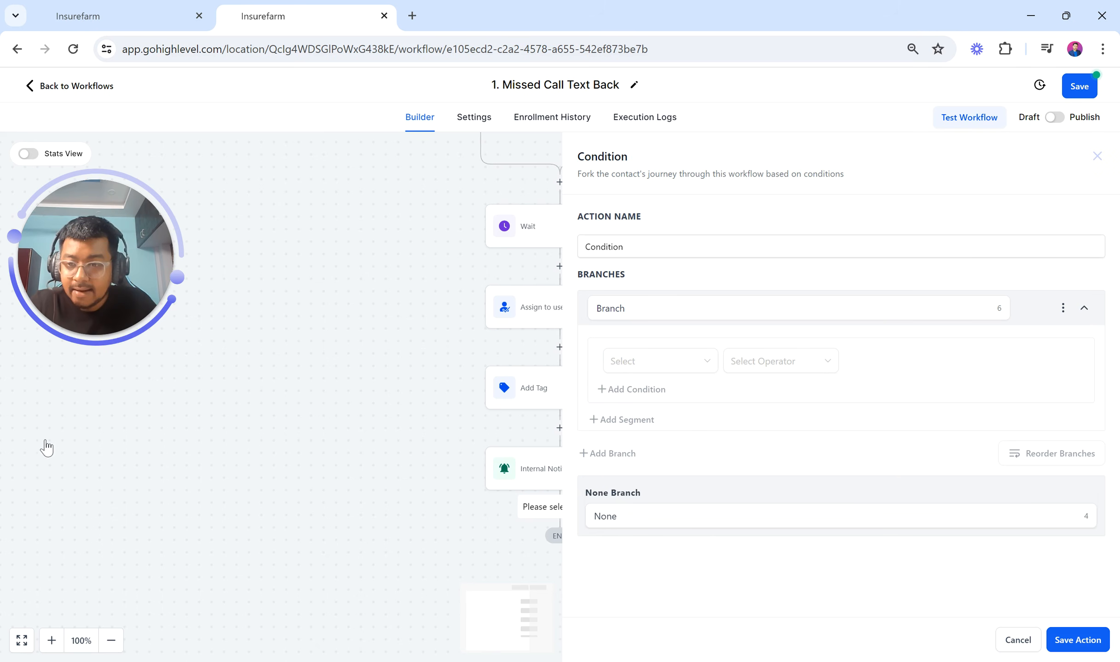
Set the first branch's condition to the Date Time field Current Day of week, operator Is, value Weekday
click(669, 363)
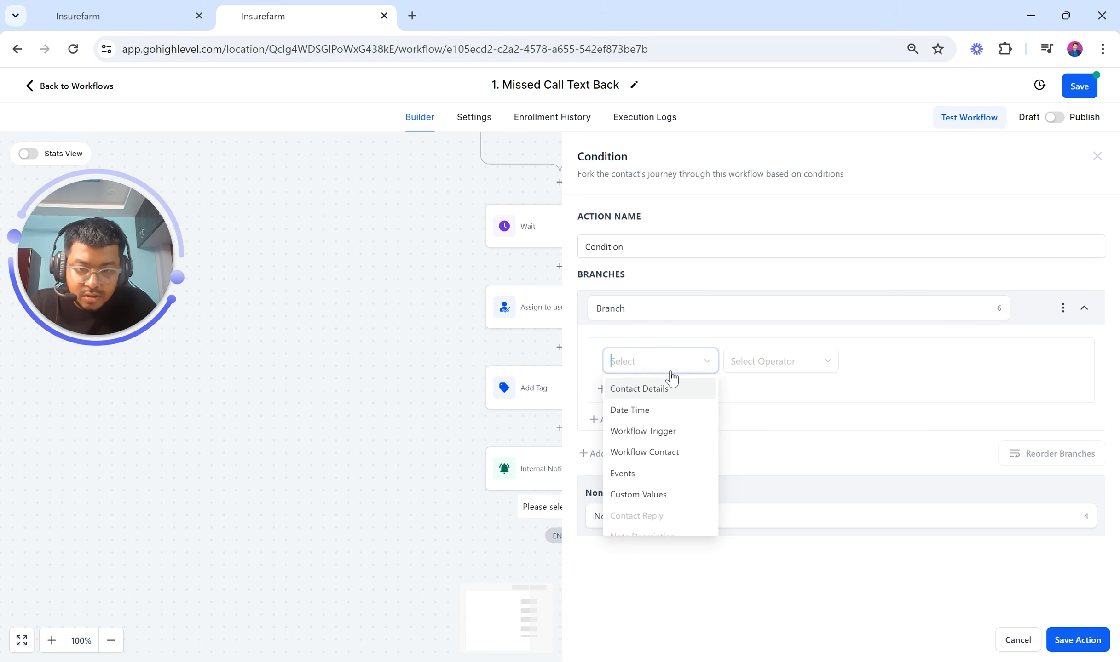
click(669, 413)
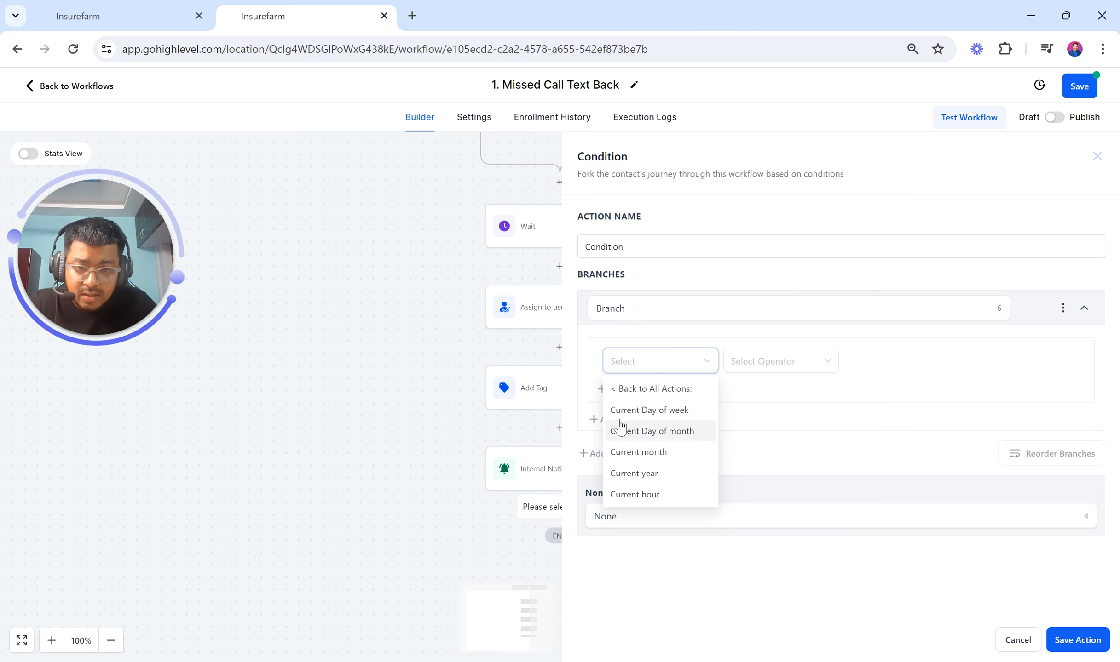
click(678, 409)
click(765, 360)
scroll(793, 525, down, 1)
scroll(792, 525, up, 1)
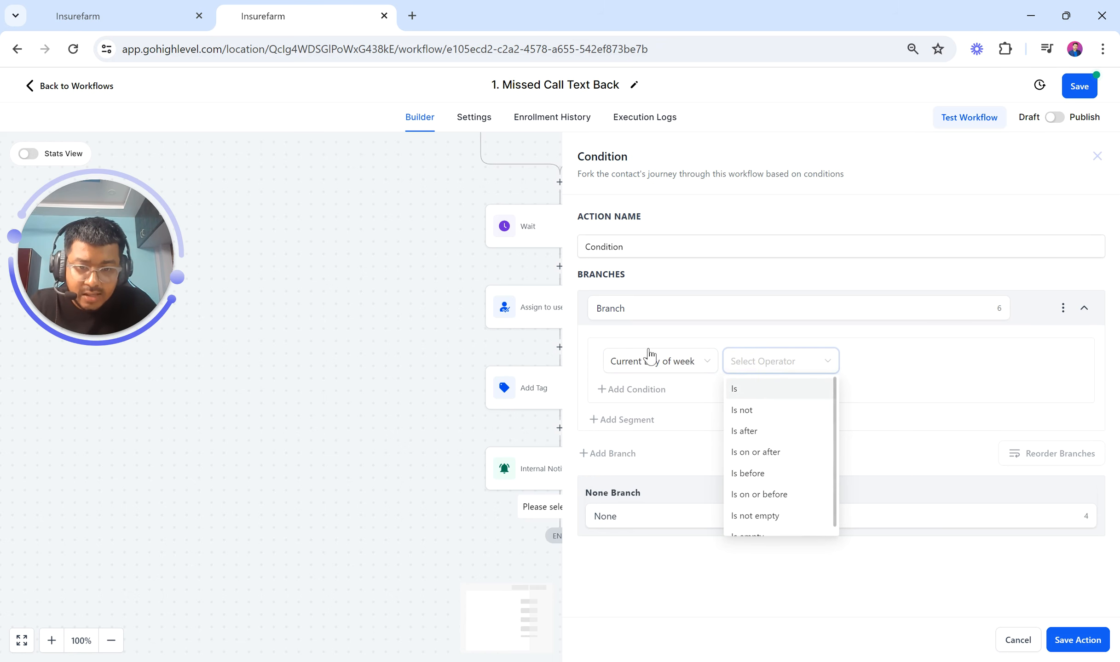
click(747, 387)
click(884, 363)
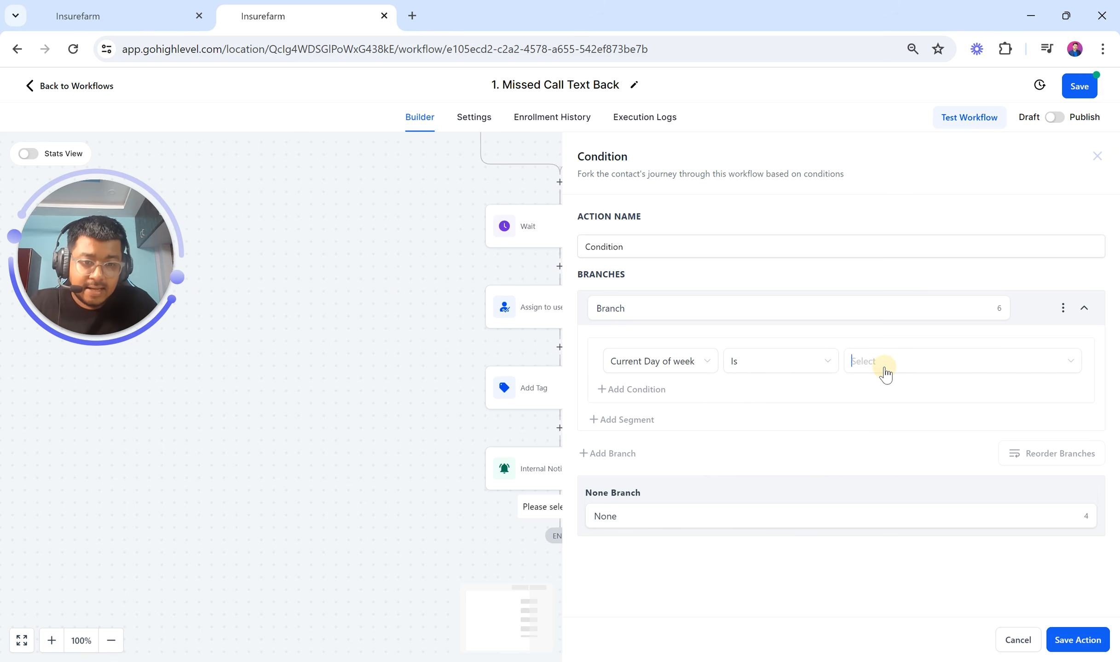
scroll(892, 488, down, 1)
scroll(889, 489, up, 1)
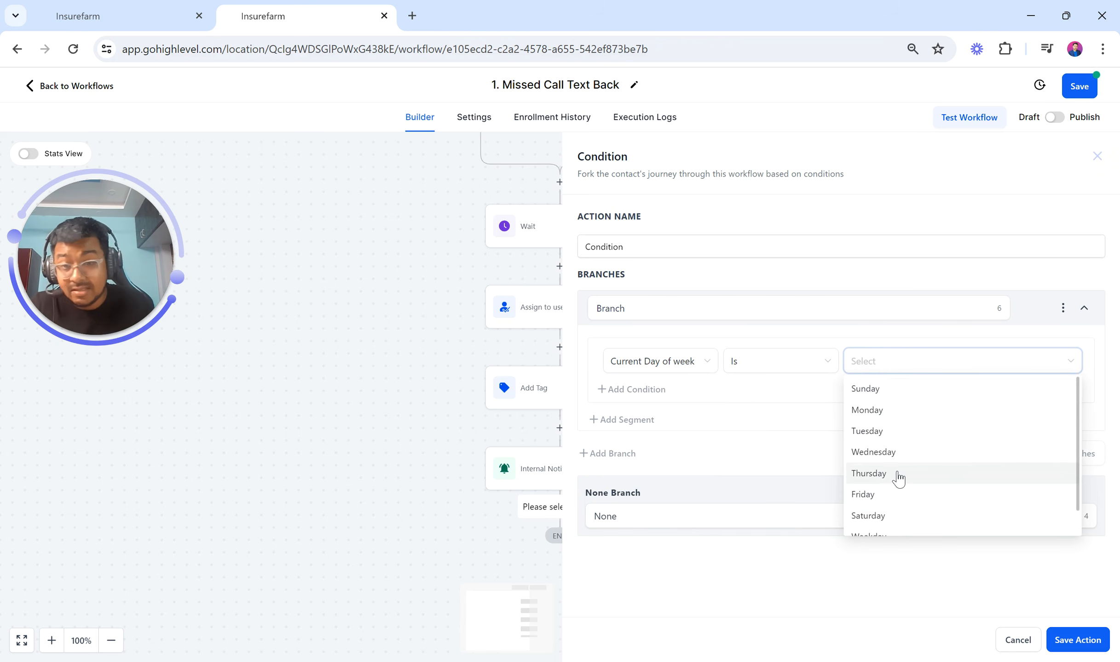
scroll(898, 478, down, 1)
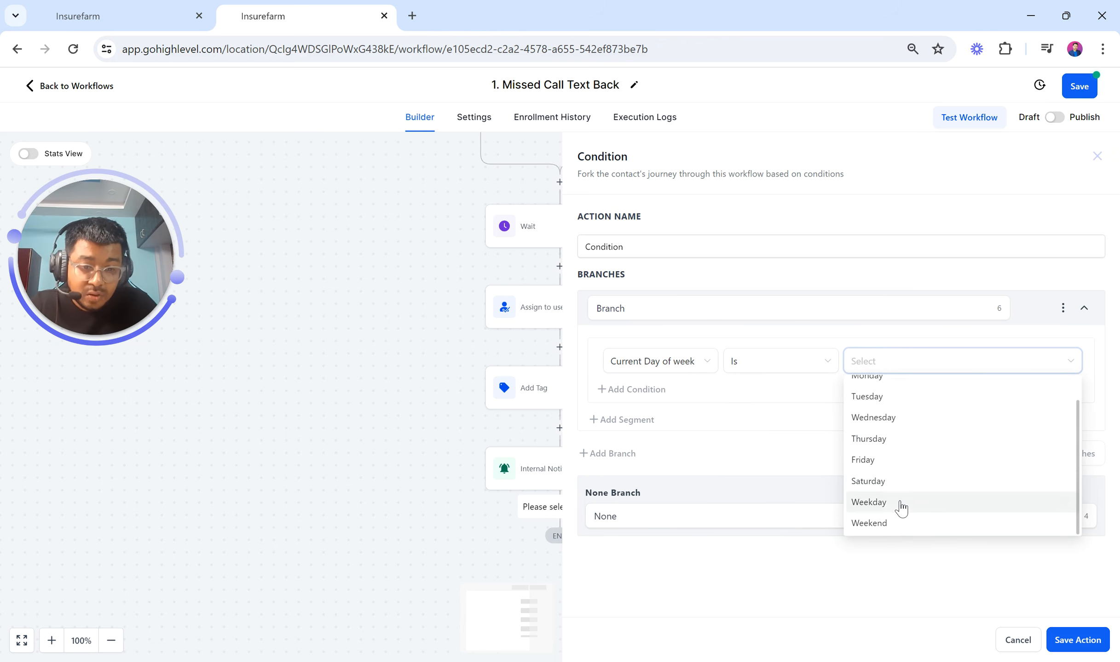
click(900, 505)
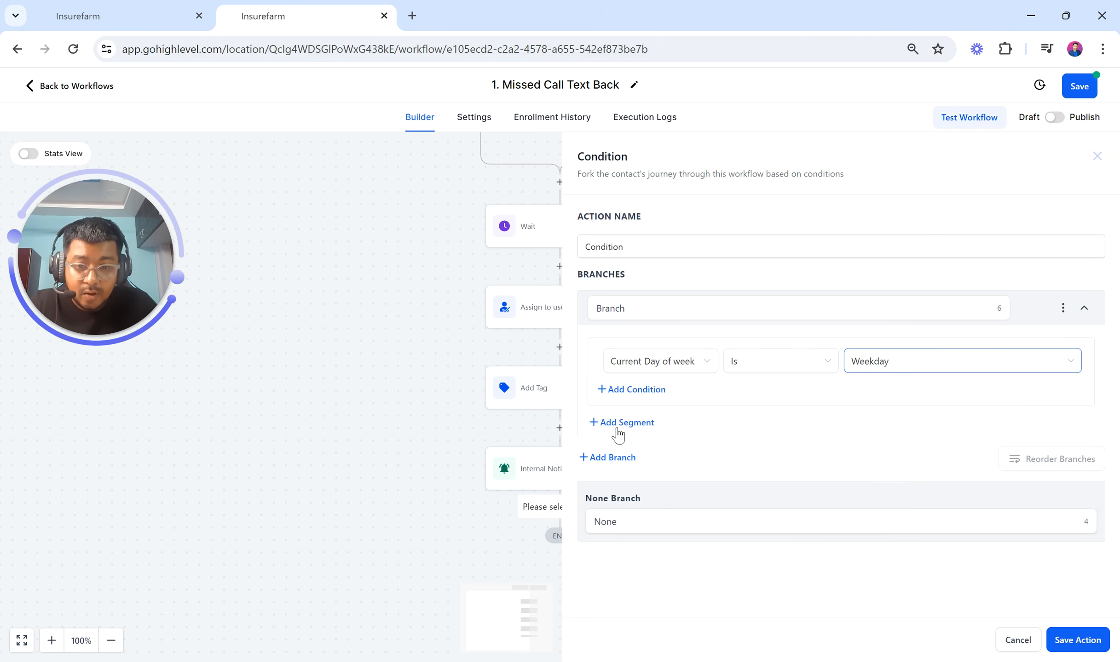
Add a second branch with the condition Current Day of week Is Weekend, and save the Condition action
click(612, 458)
click(649, 516)
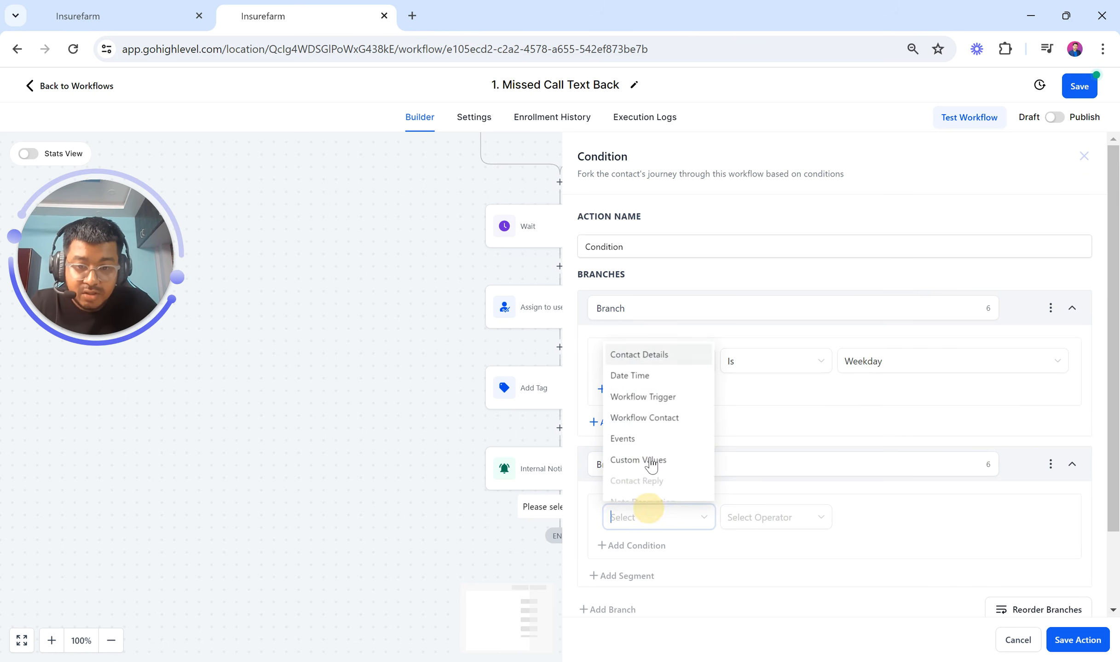
click(637, 375)
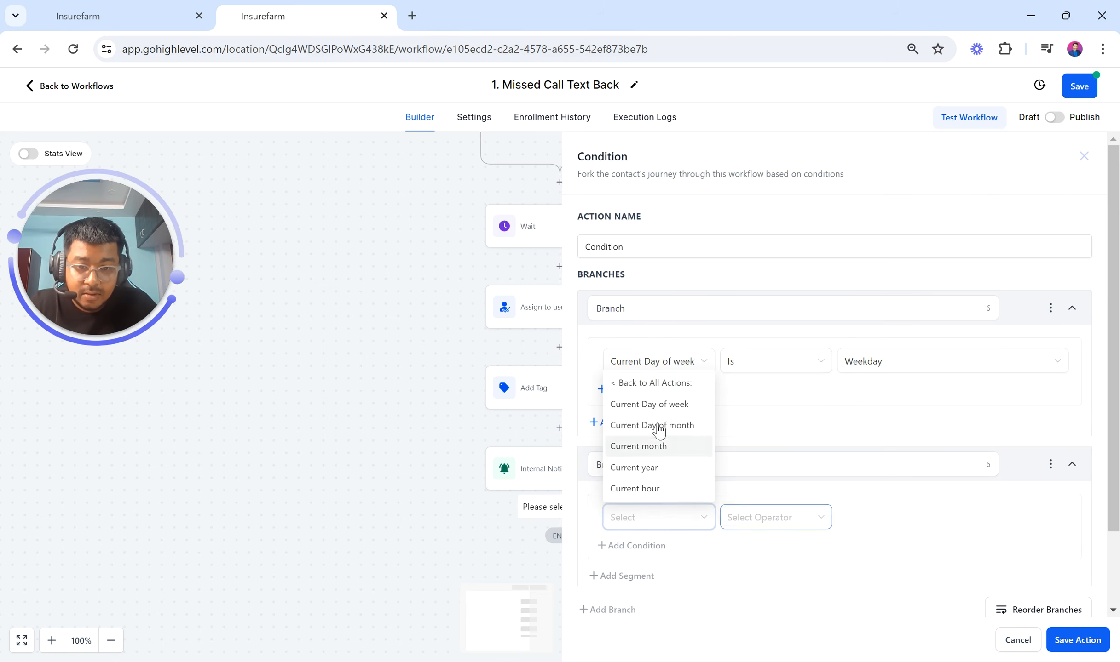
click(661, 405)
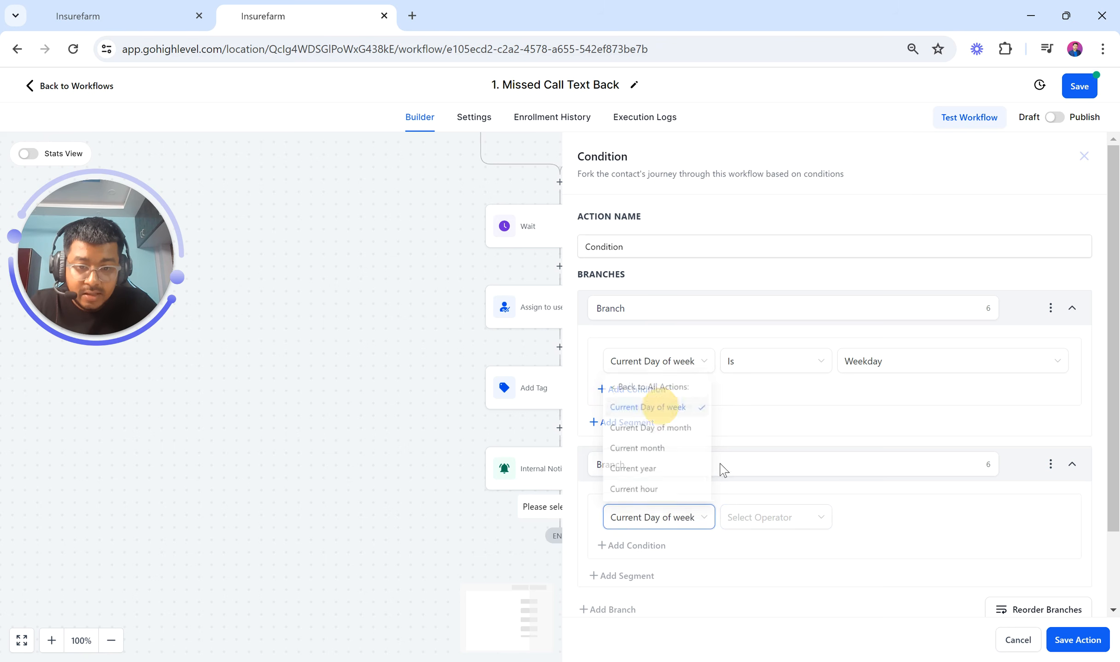
click(740, 512)
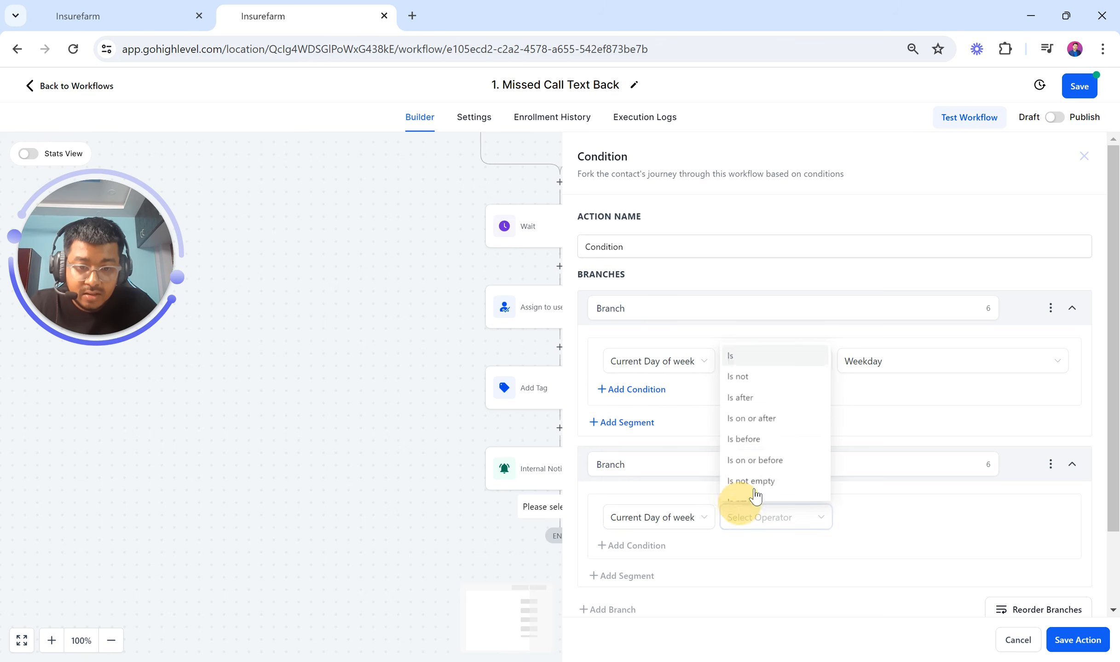
click(736, 359)
click(885, 525)
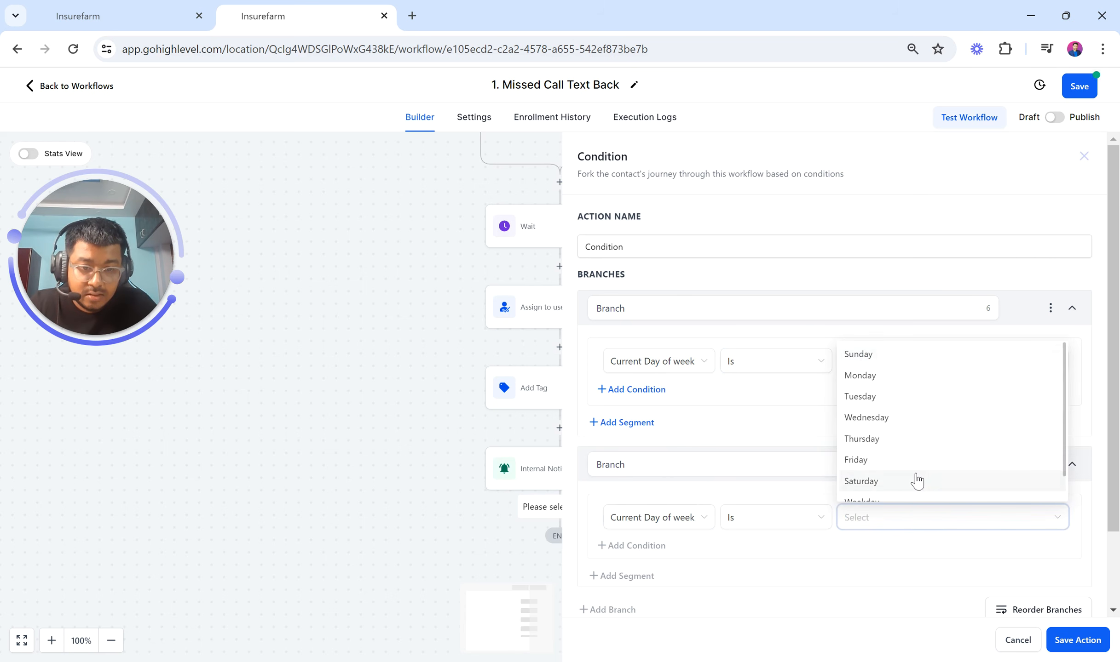
scroll(914, 483, down, 2)
click(907, 488)
scroll(850, 599, down, 3)
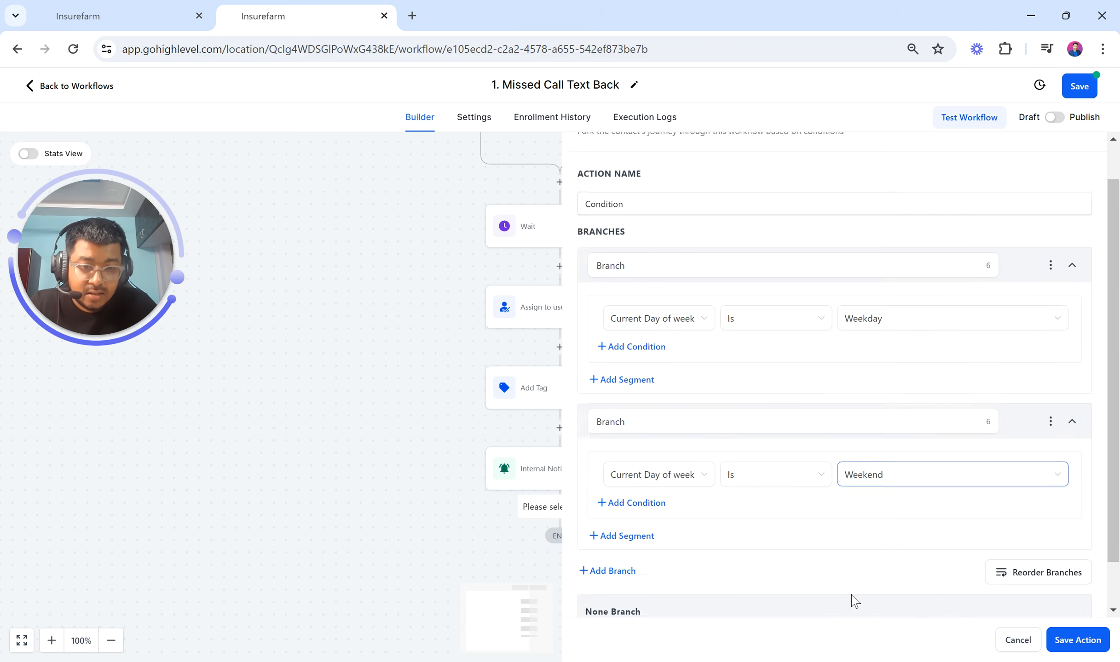
scroll(849, 600, up, 1)
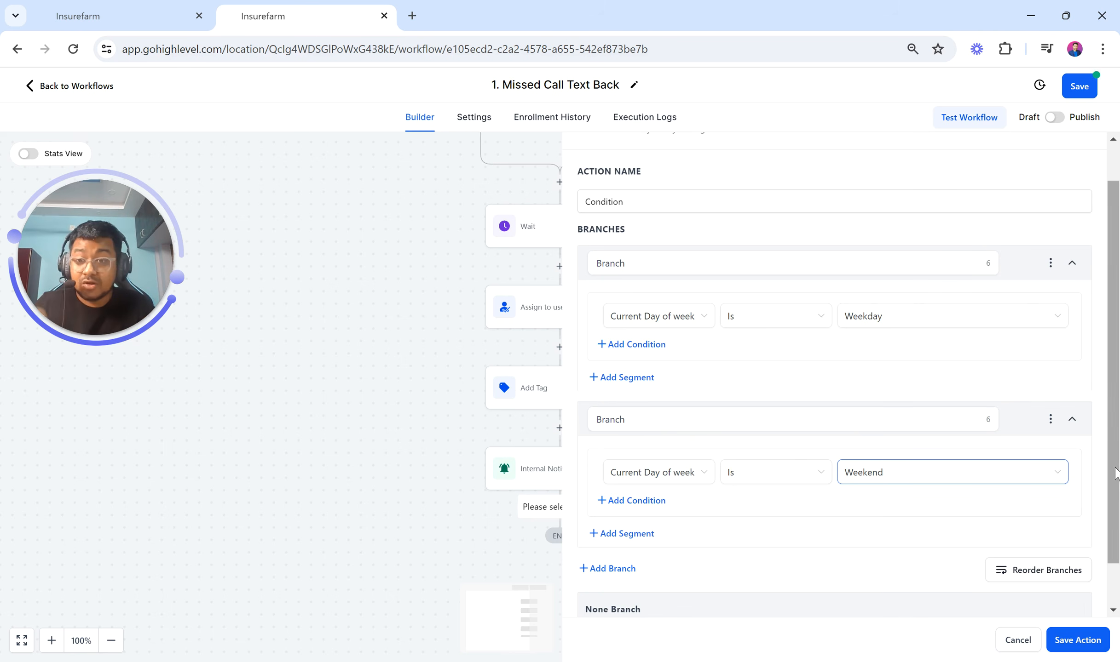
click(1075, 640)
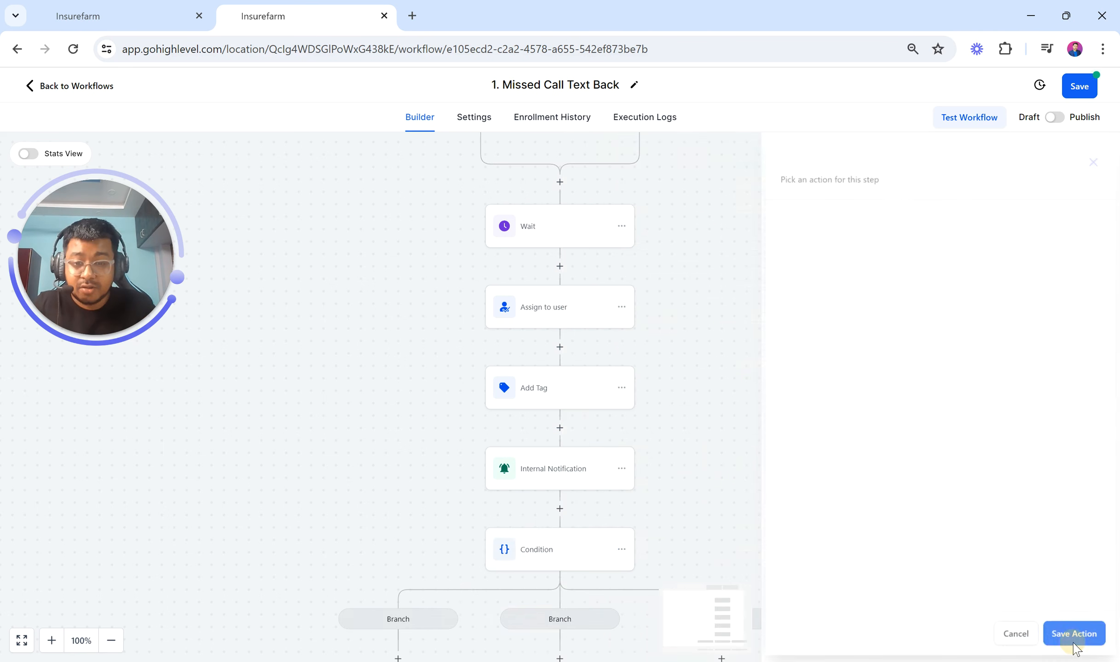
Search the actions for "sms" and add Send SMS under the first (weekday) branch of the Condition
scroll(718, 518, down, 4)
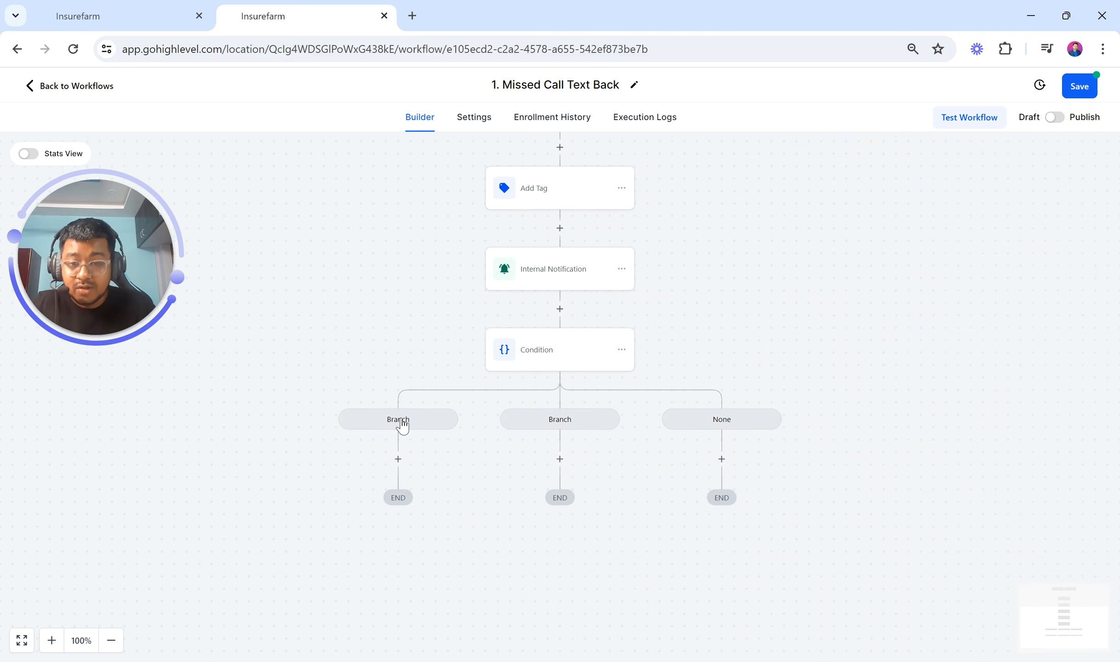
click(398, 426)
click(530, 364)
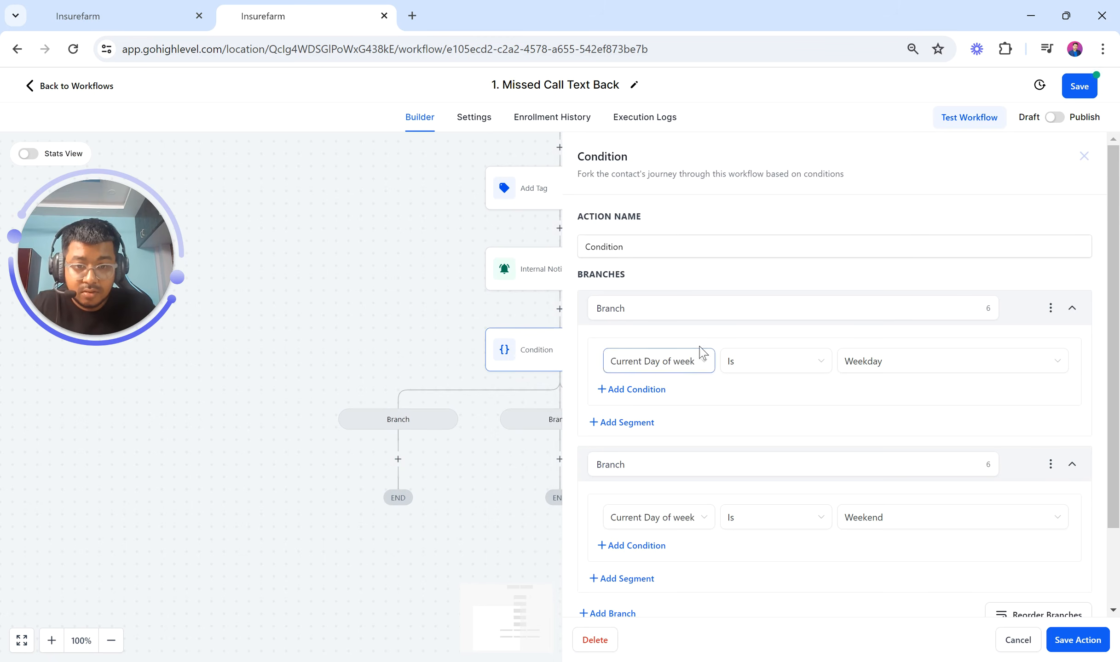
click(282, 517)
click(398, 459)
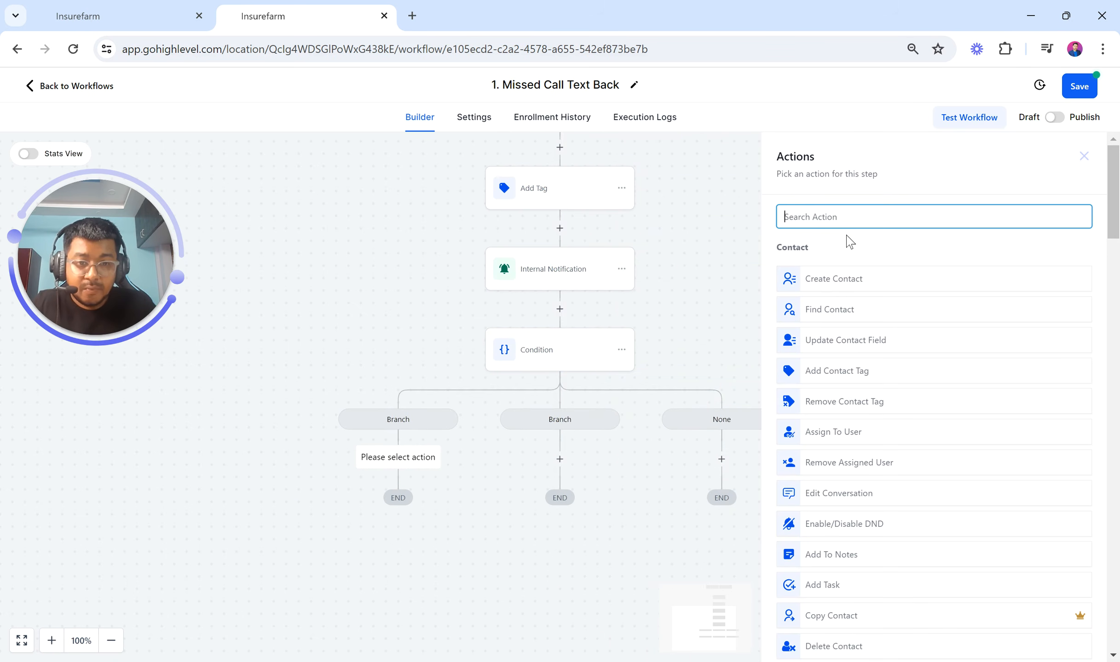
text(sms)
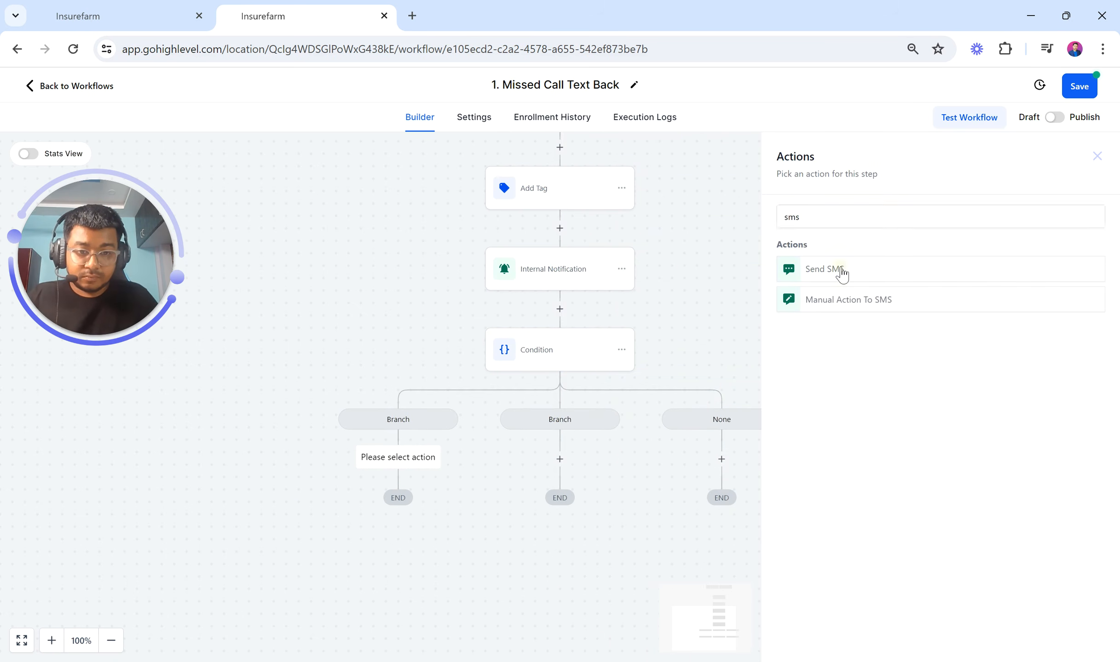
click(841, 268)
Write the SMS message "Hey there, sorry we missed your call!" and, after a blank line, "Please let us know how can we help you?"
click(833, 404)
text(Hey there, sorry we misse)
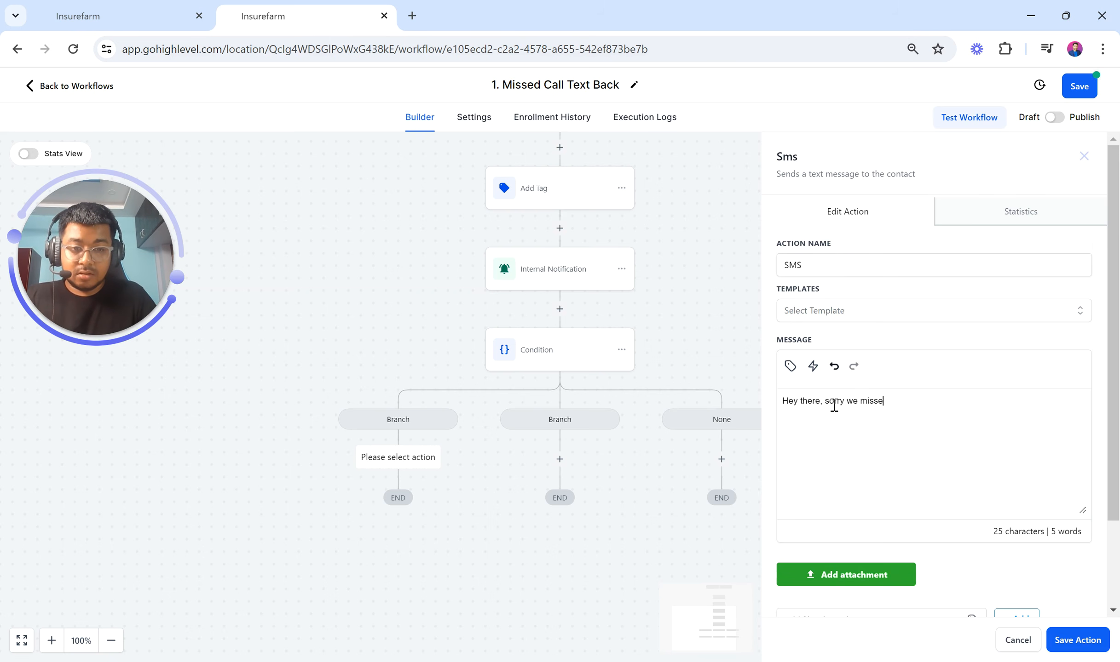
text(your call!  )
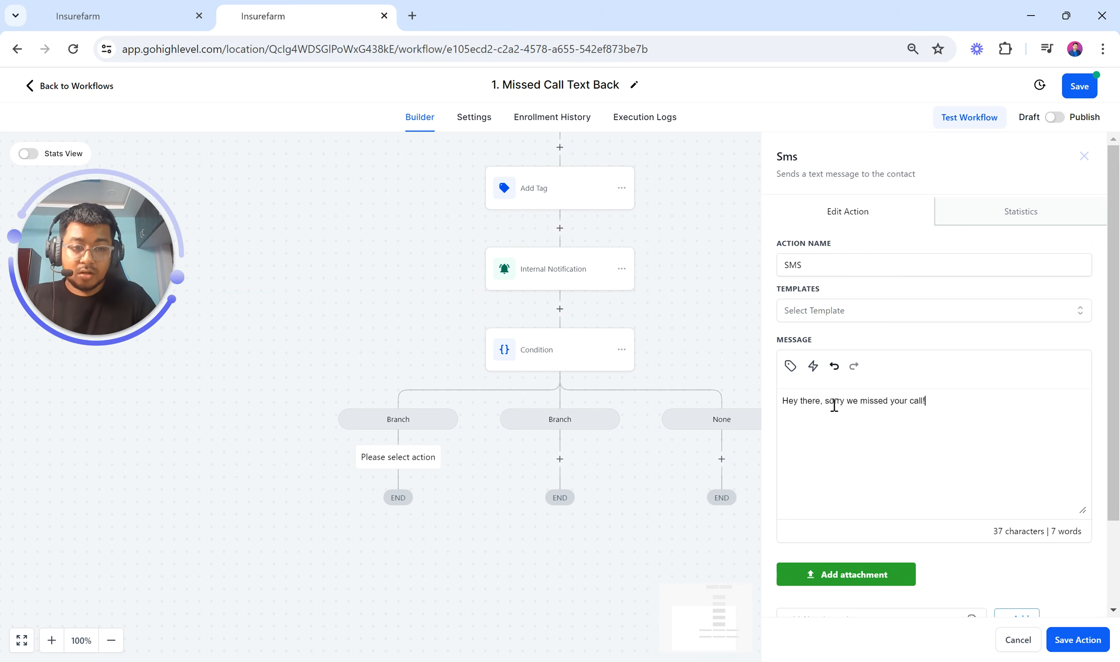
text(Please)
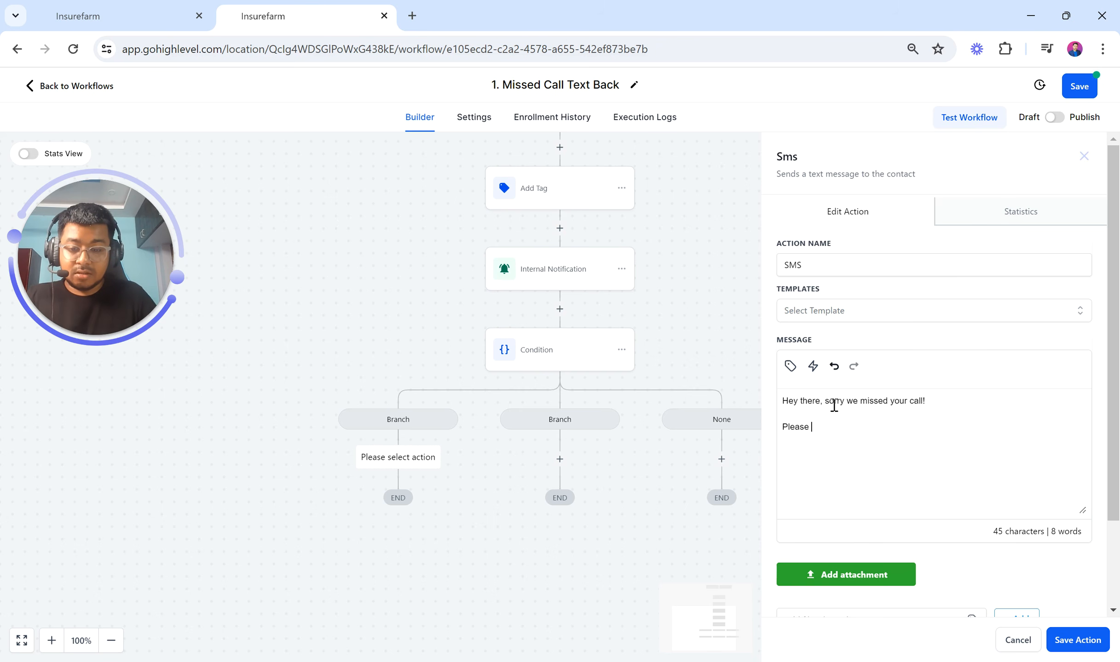
text( let us)
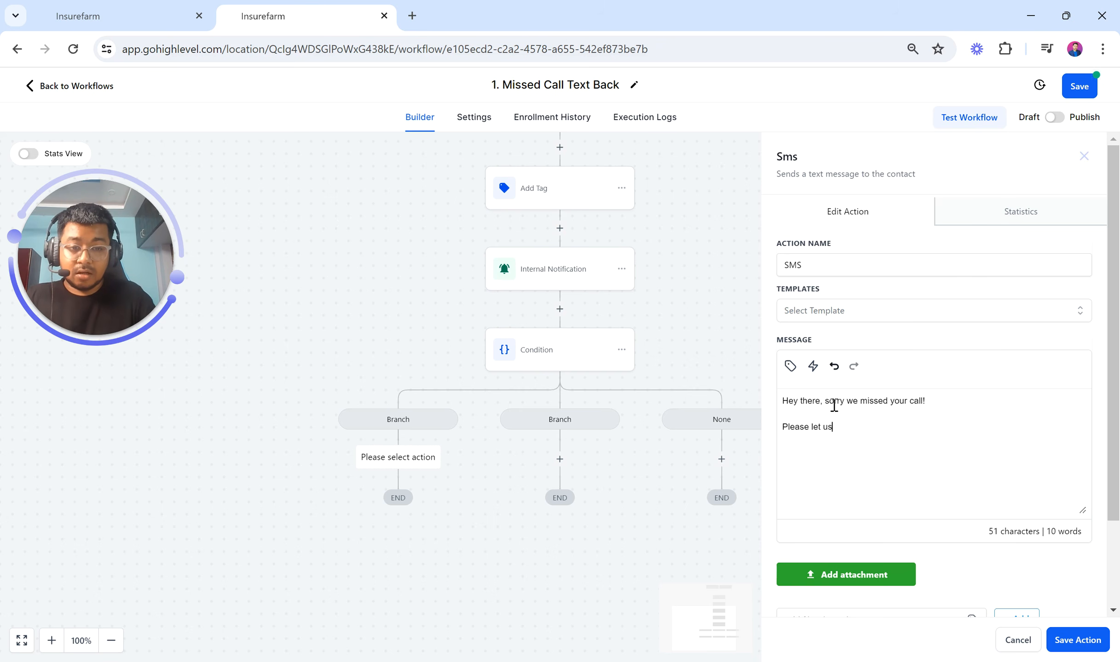
text( know how can we help you?)
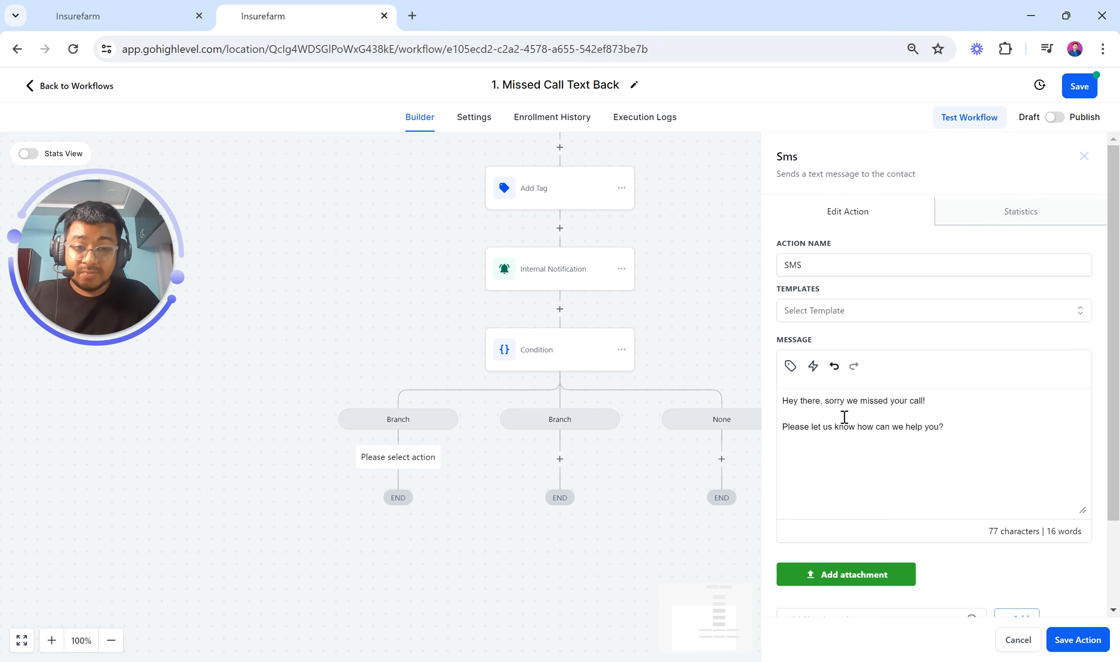
Insert the account's Name and Full Address custom values on two consecutive lines at the end of the SMS message
click(790, 366)
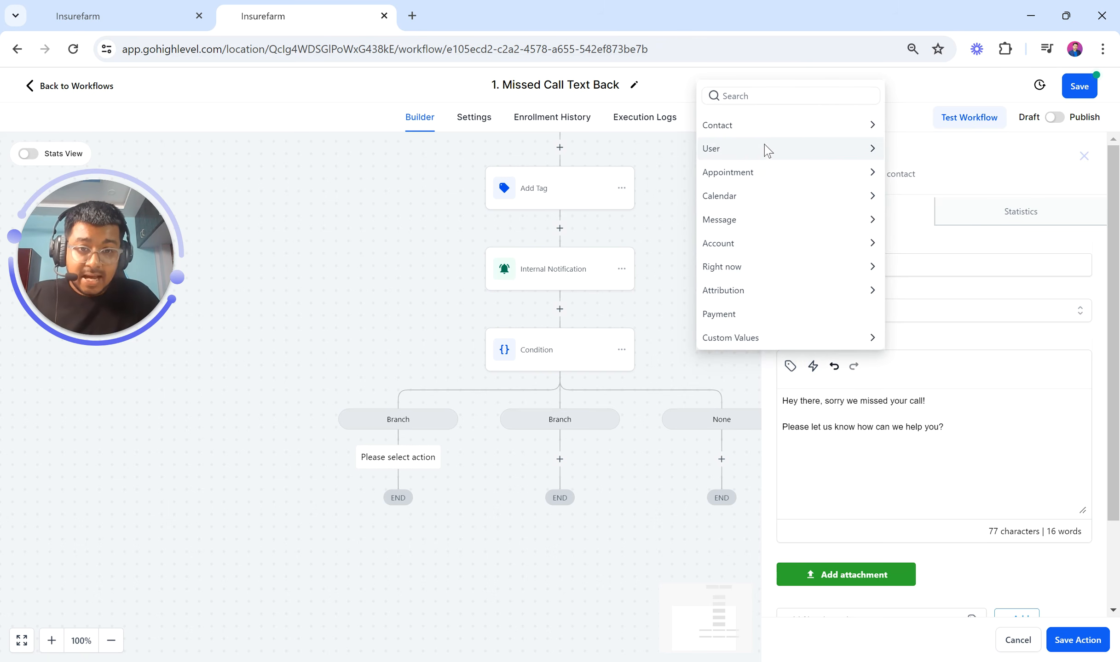
click(744, 245)
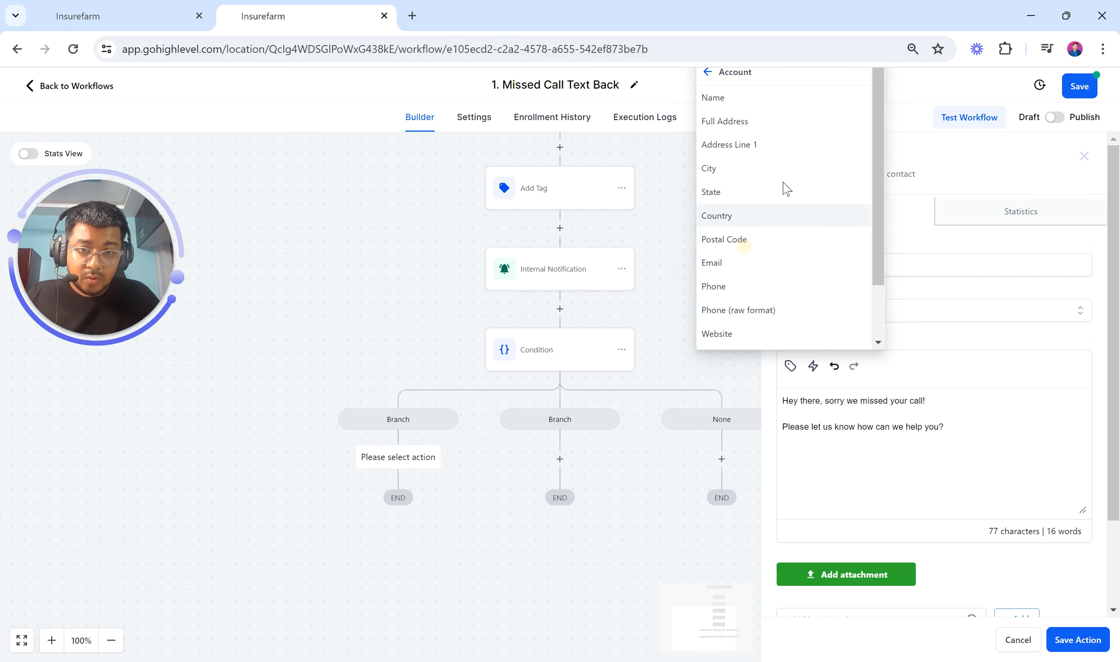
click(751, 96)
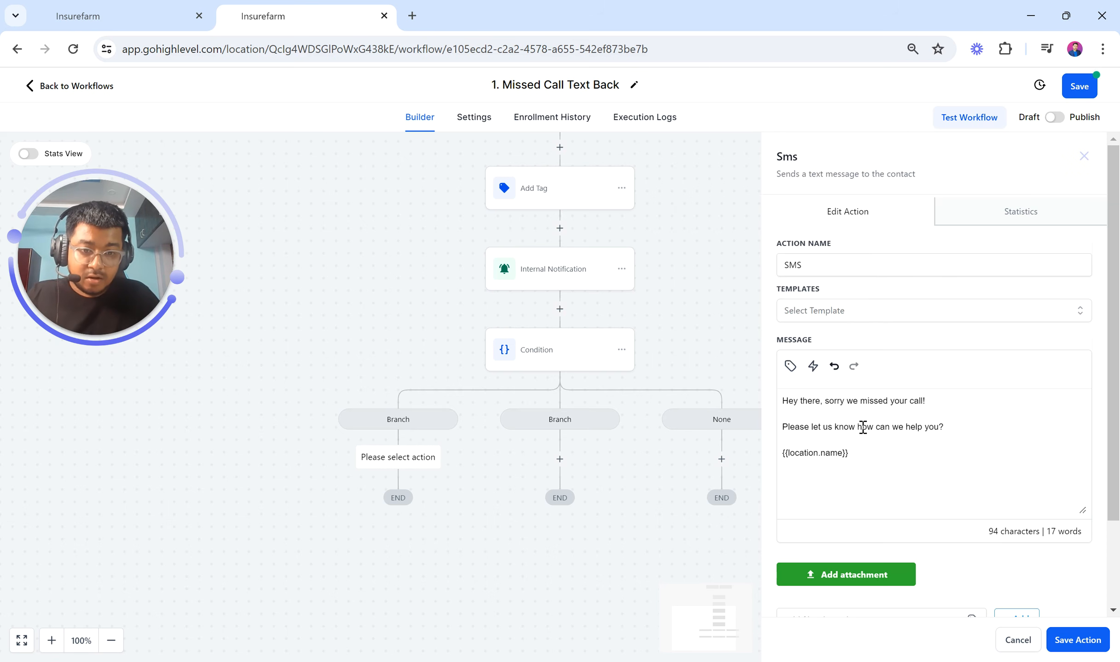
click(790, 366)
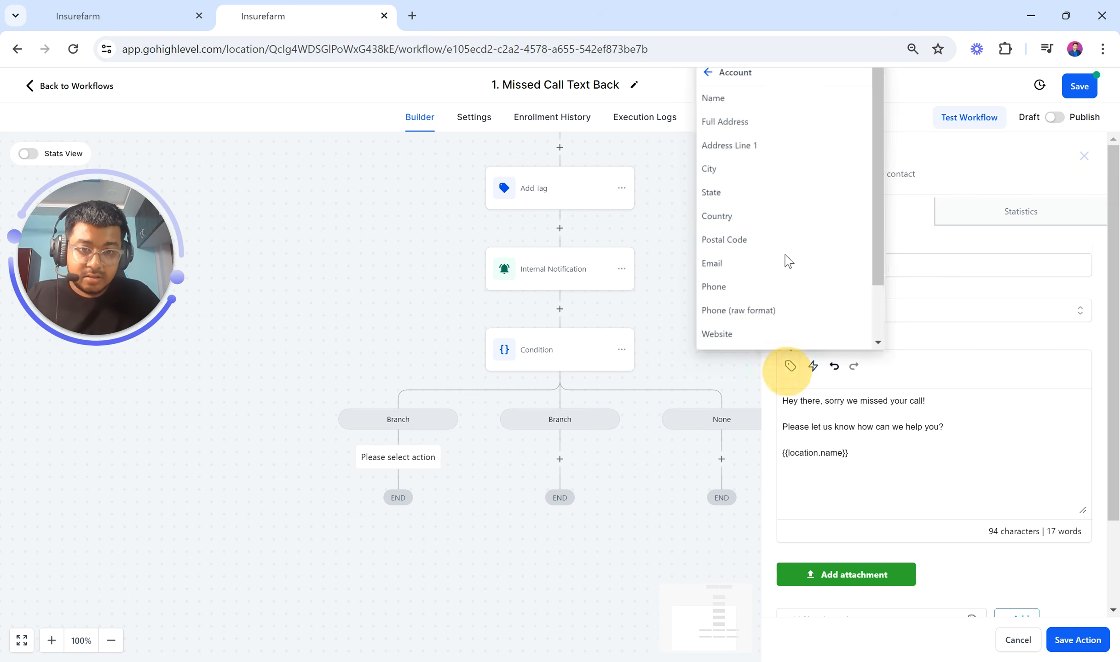
click(733, 122)
click(978, 461)
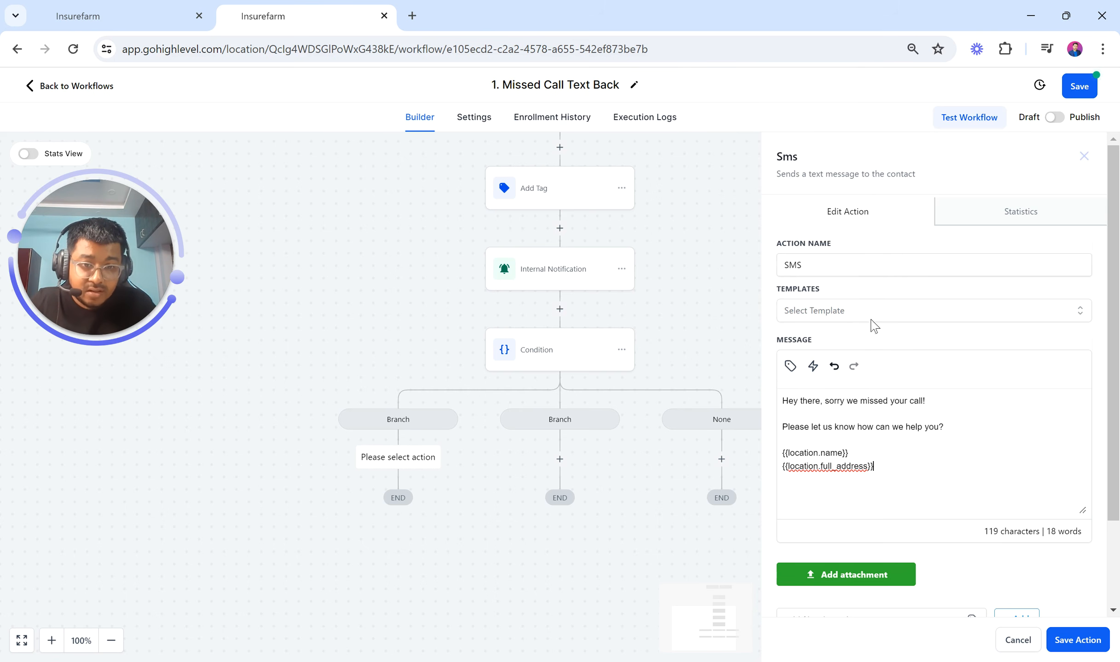
Rename the SMS action as "SMS to the Lead" and save it
click(841, 265)
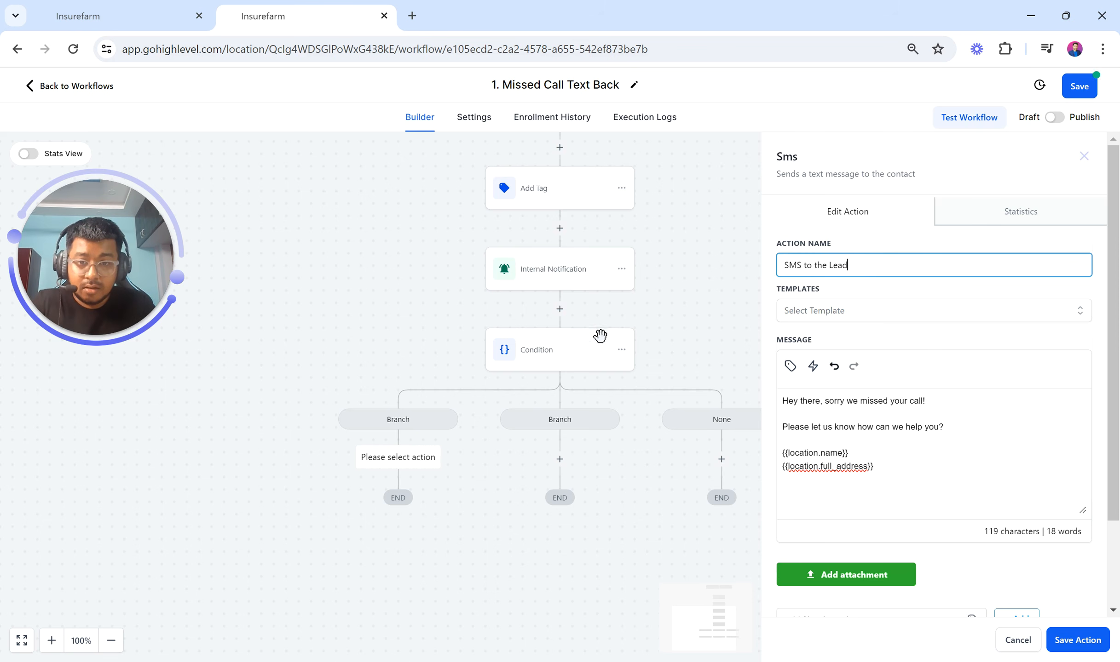
scroll(600, 345, up, 2)
scroll(600, 345, down, 1)
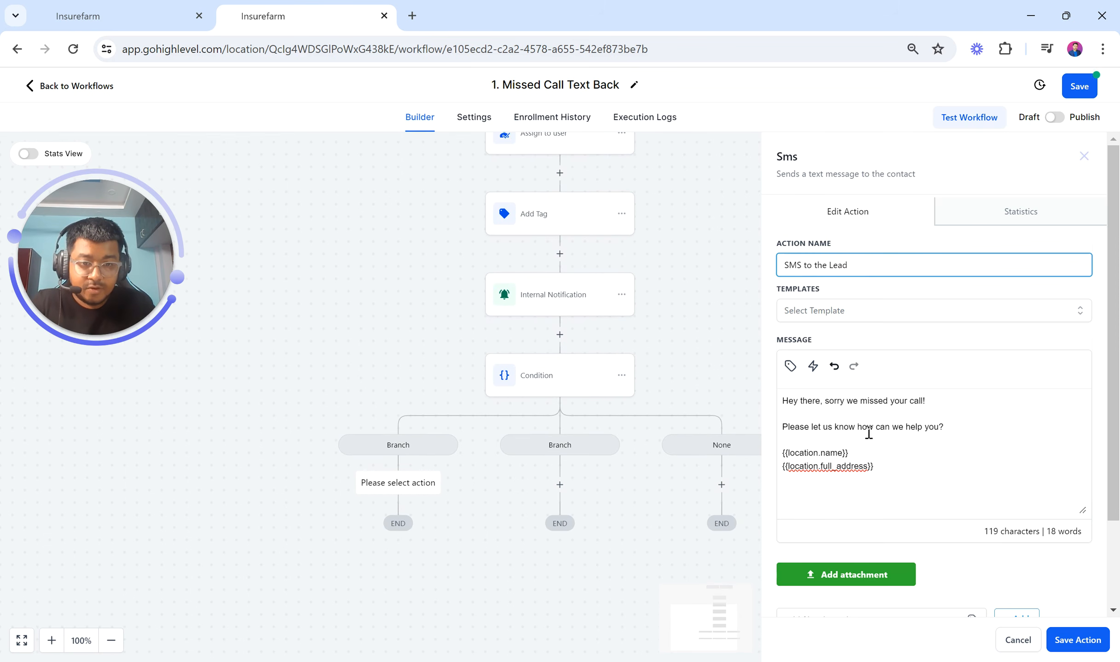
scroll(914, 451, down, 2)
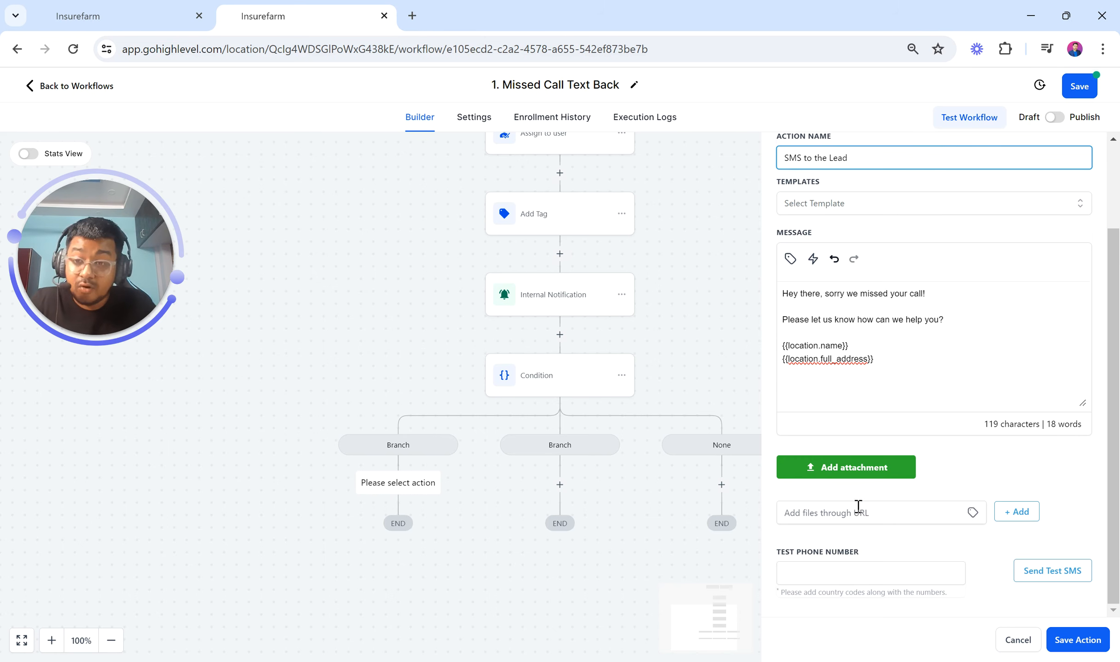
click(1076, 639)
Rename the Internal Notification action as "SMS to Assigned User" and save it
click(561, 295)
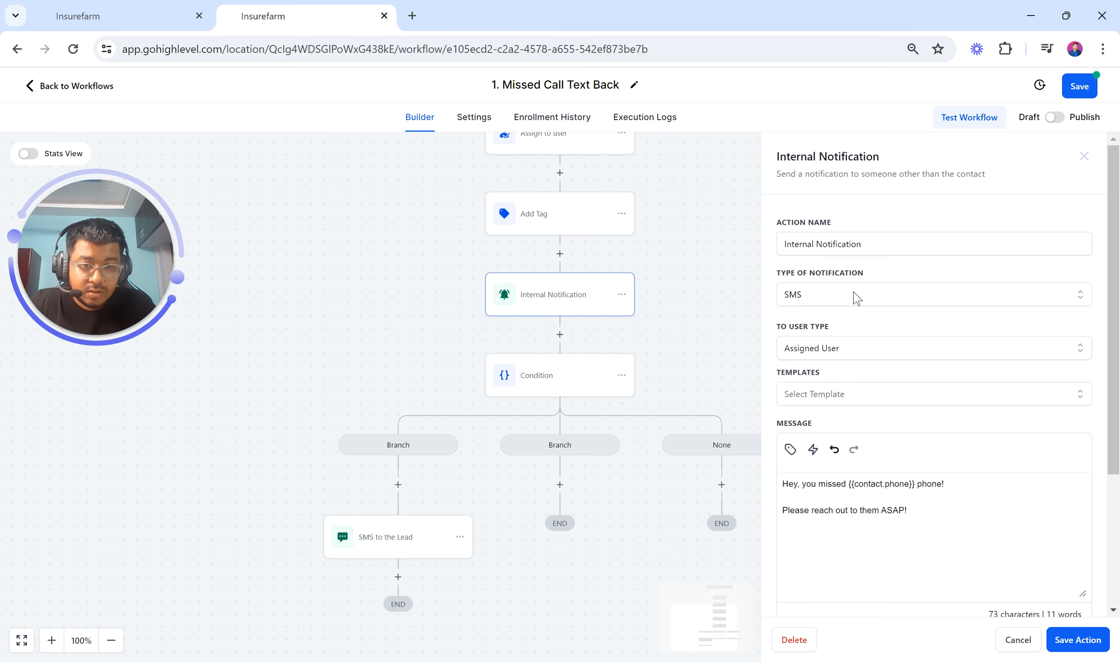
click(832, 299)
click(831, 302)
scroll(877, 402, down, 2)
scroll(876, 403, up, 1)
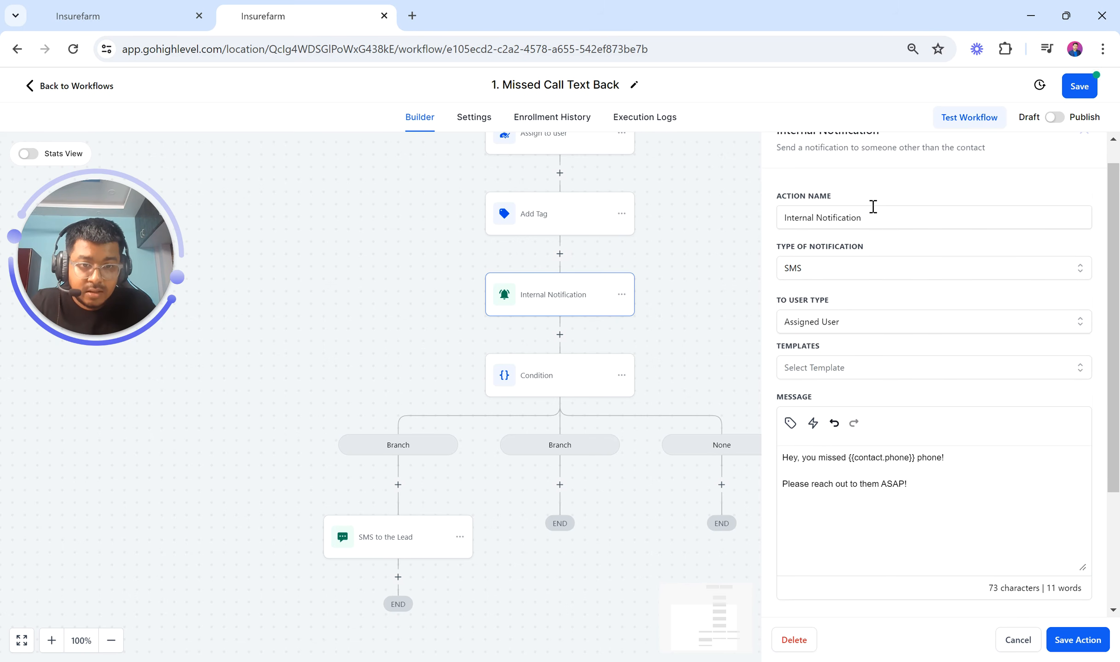
drag(875, 222, 750, 222)
text(SMS )
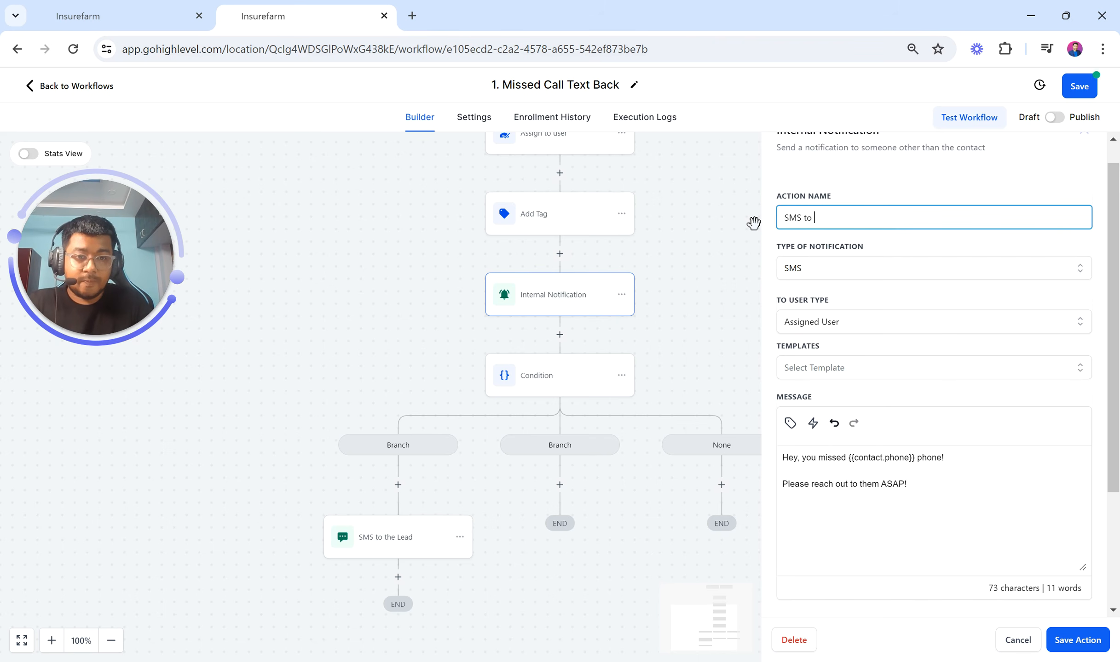
text(to Assigned User)
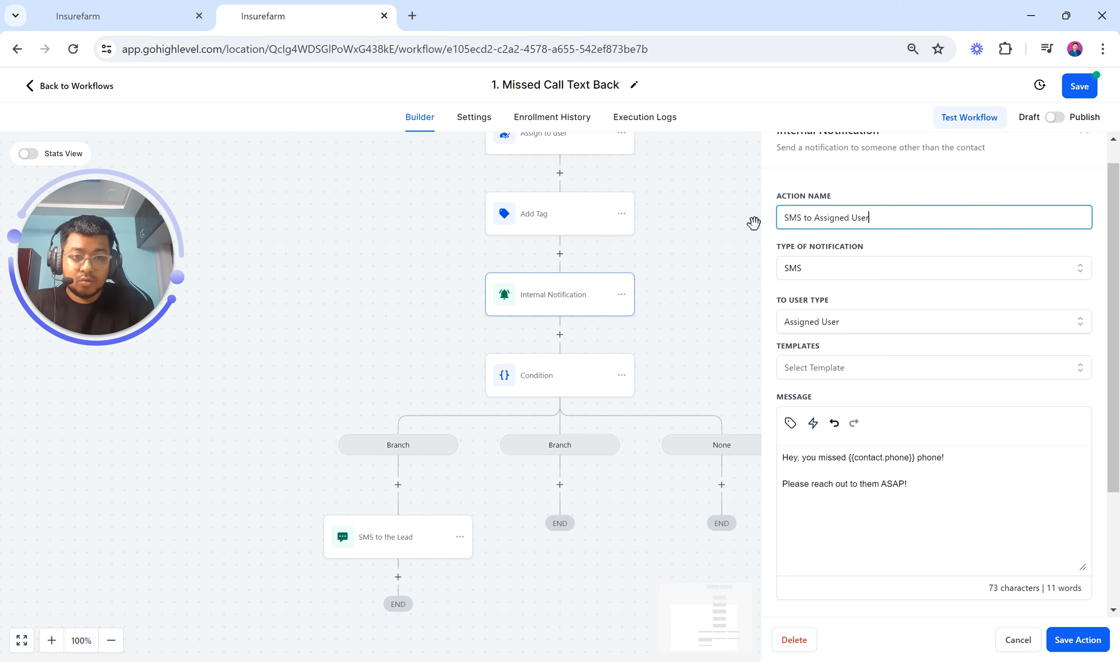
click(1073, 639)
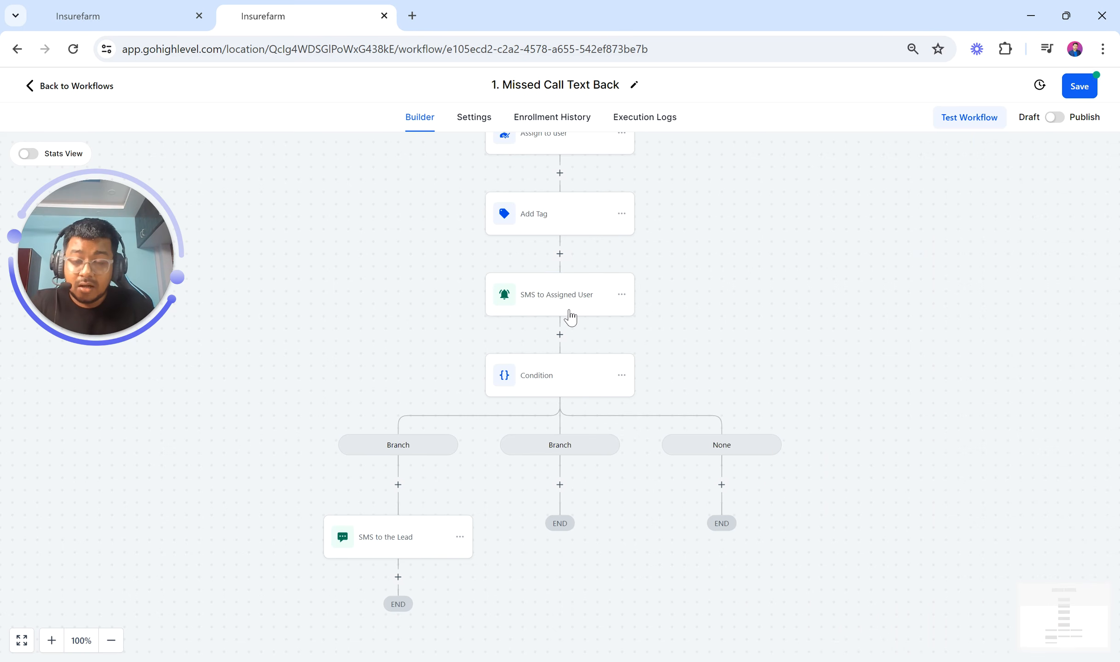
Rename the Add Tag action as "MCTB tag added" and save it
scroll(557, 308, up, 2)
click(549, 271)
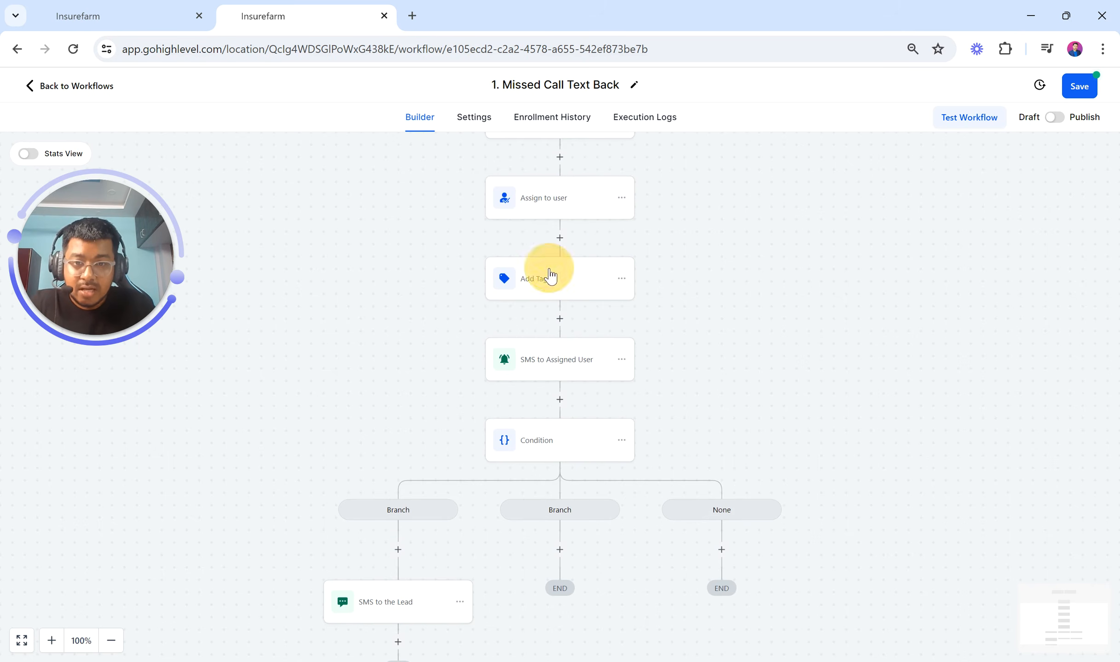
drag(852, 249, 745, 245)
text(MCTB tag added)
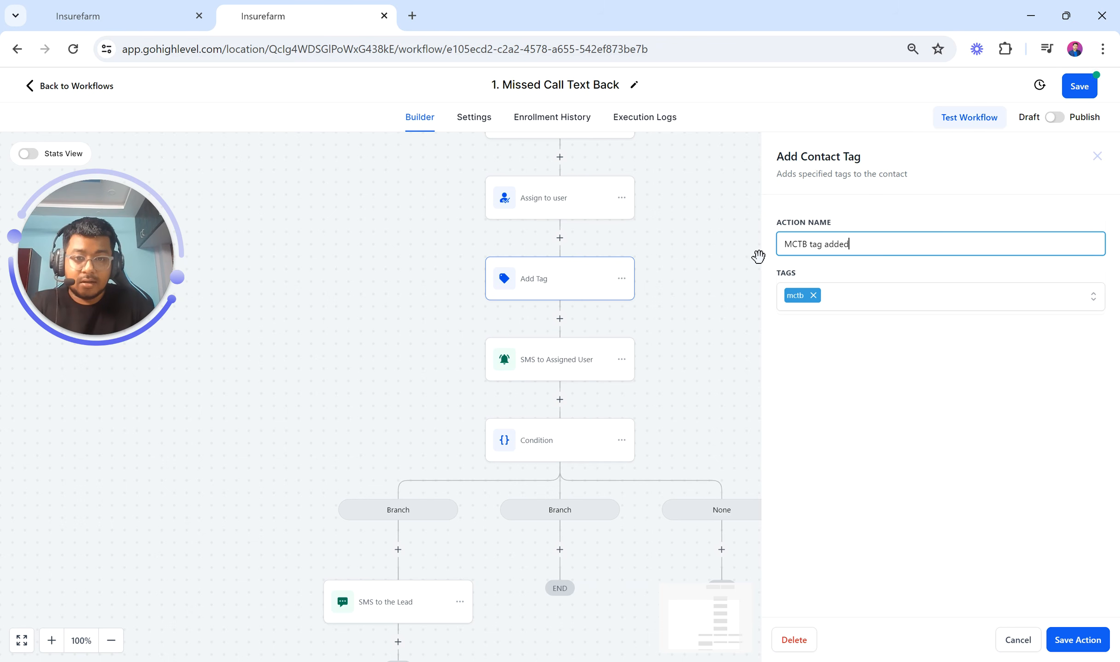
click(1077, 640)
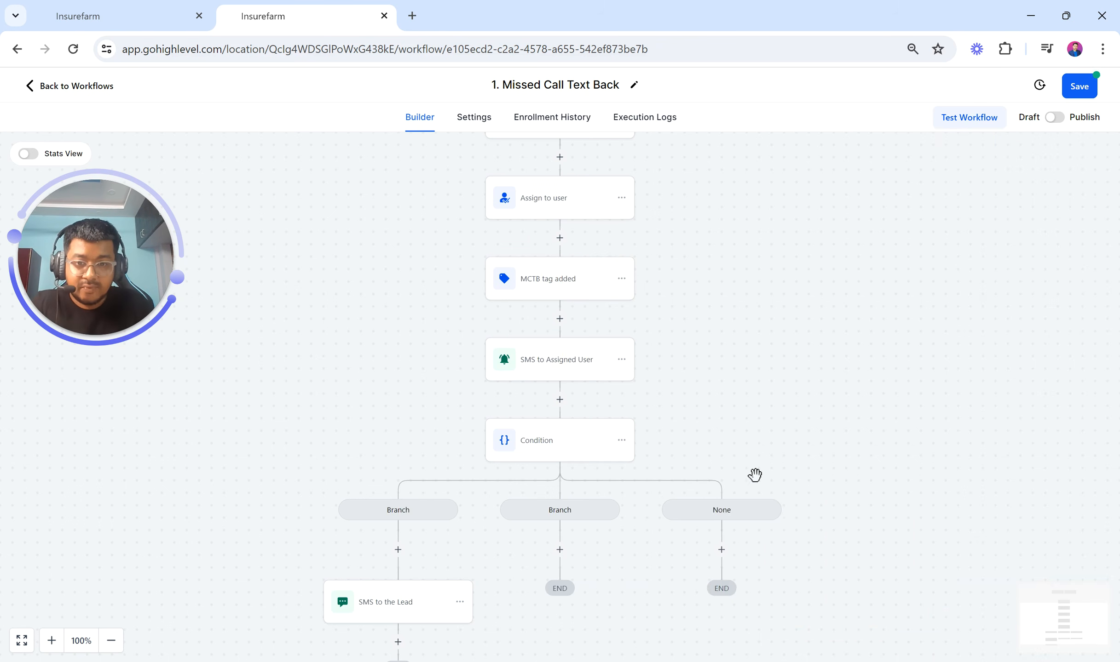
Rename the Wait action below the trigger as "Wait (1 Min Delay)" and save it
scroll(724, 447, up, 5)
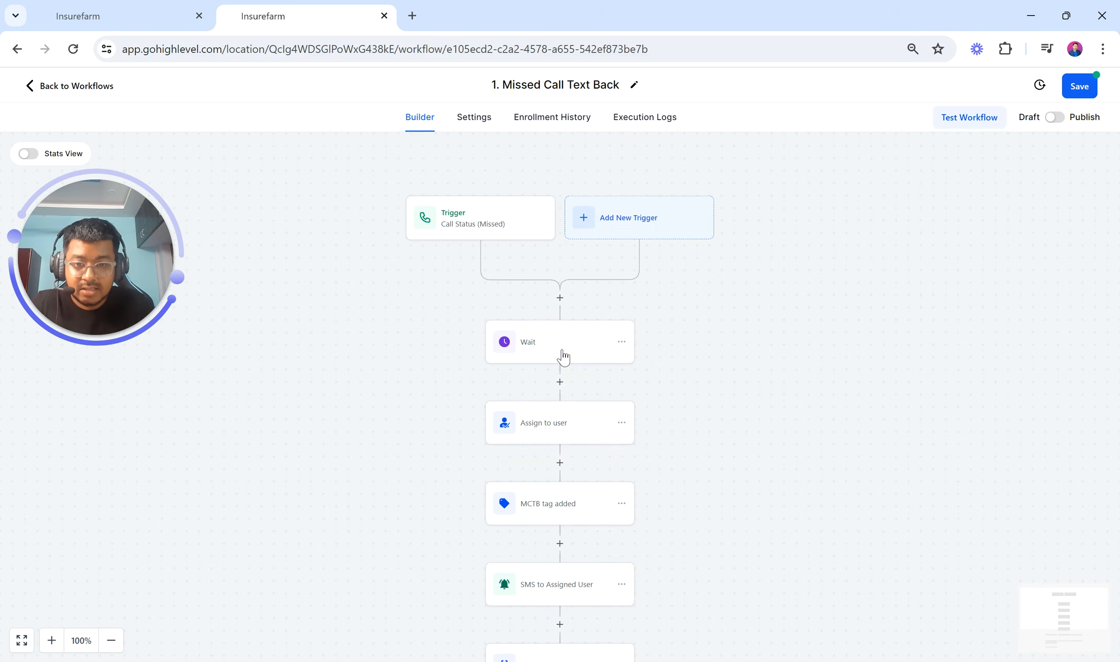
click(562, 352)
click(687, 247)
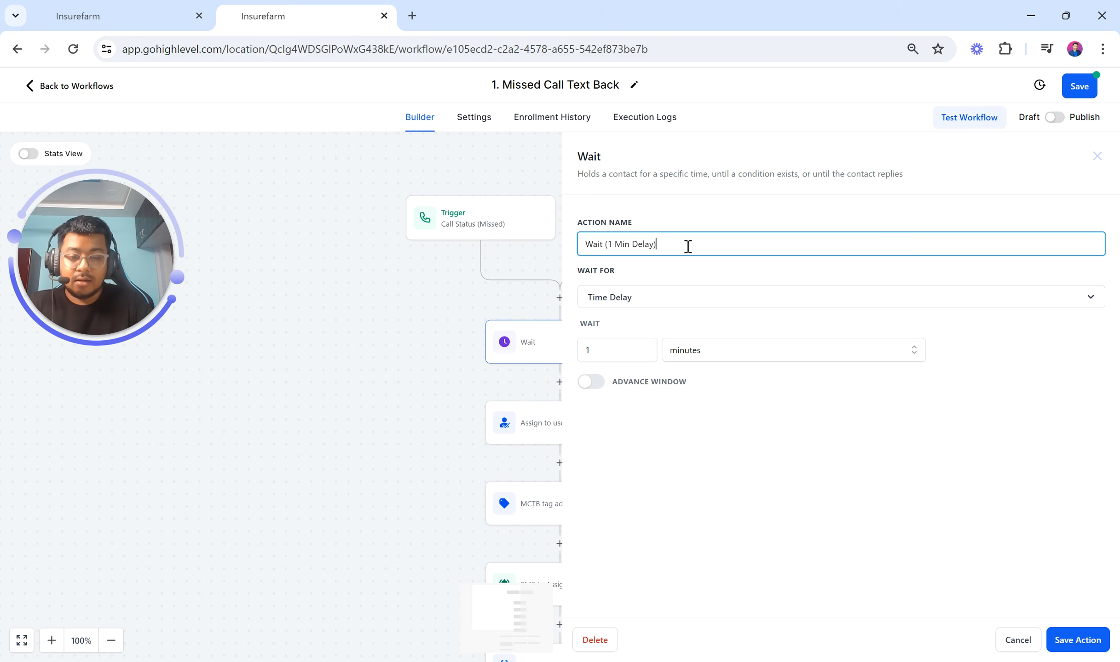
click(1076, 640)
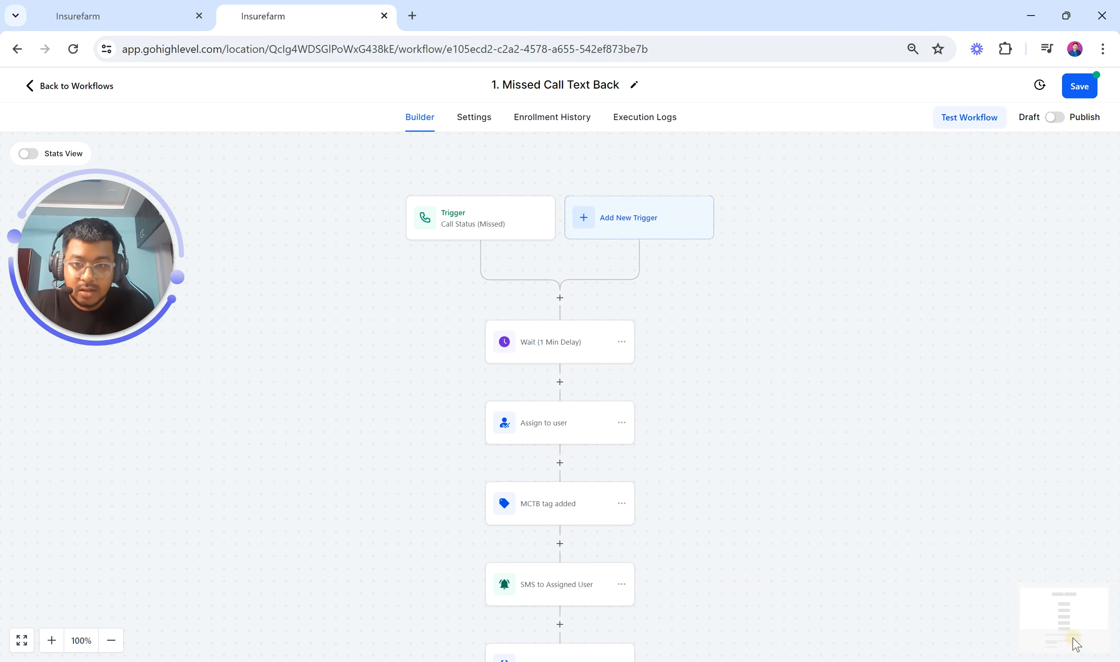
Rename the SMS action in the first Condition branch as "SMS to the Lead (Weekday)" and save it
scroll(736, 436, down, 3)
scroll(702, 383, up, 3)
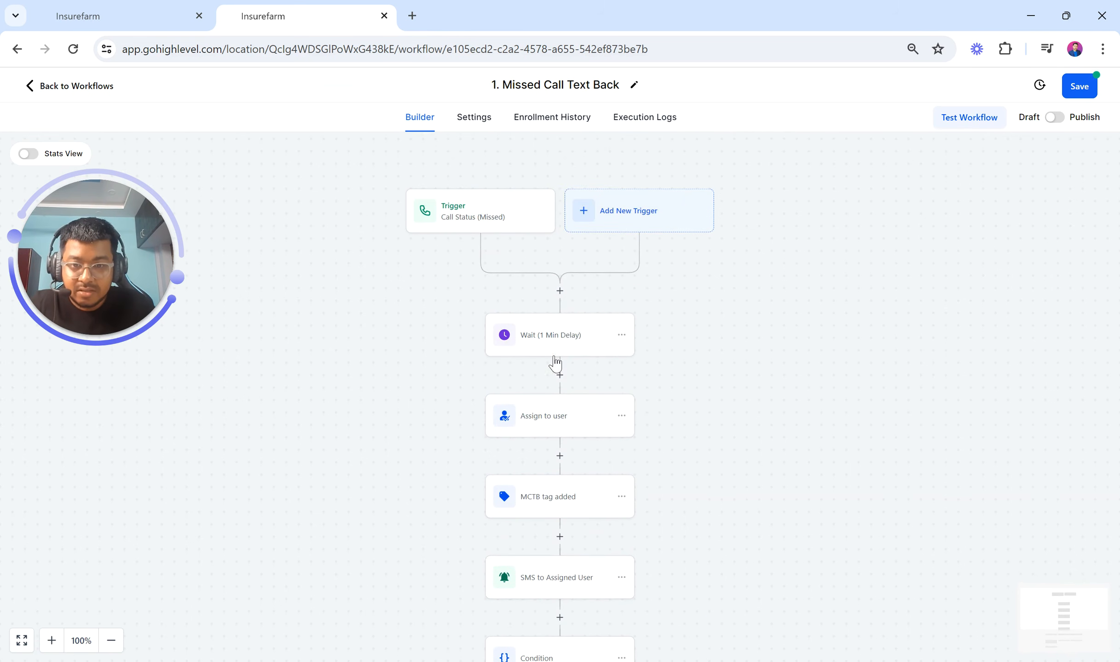
scroll(628, 358, down, 1)
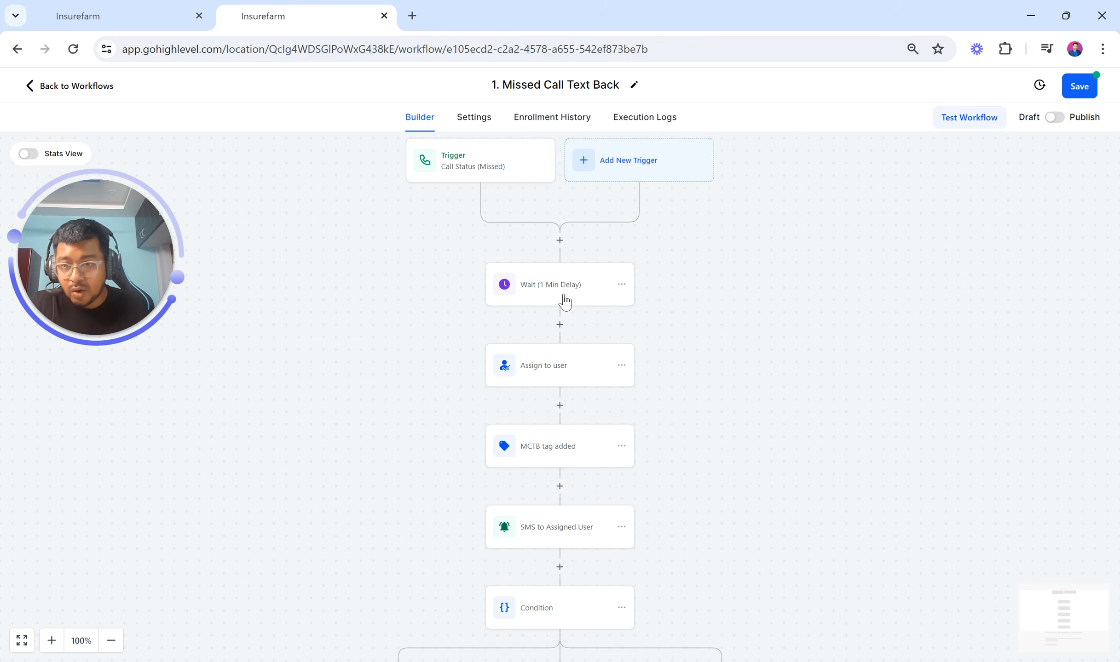
scroll(564, 298, down, 1)
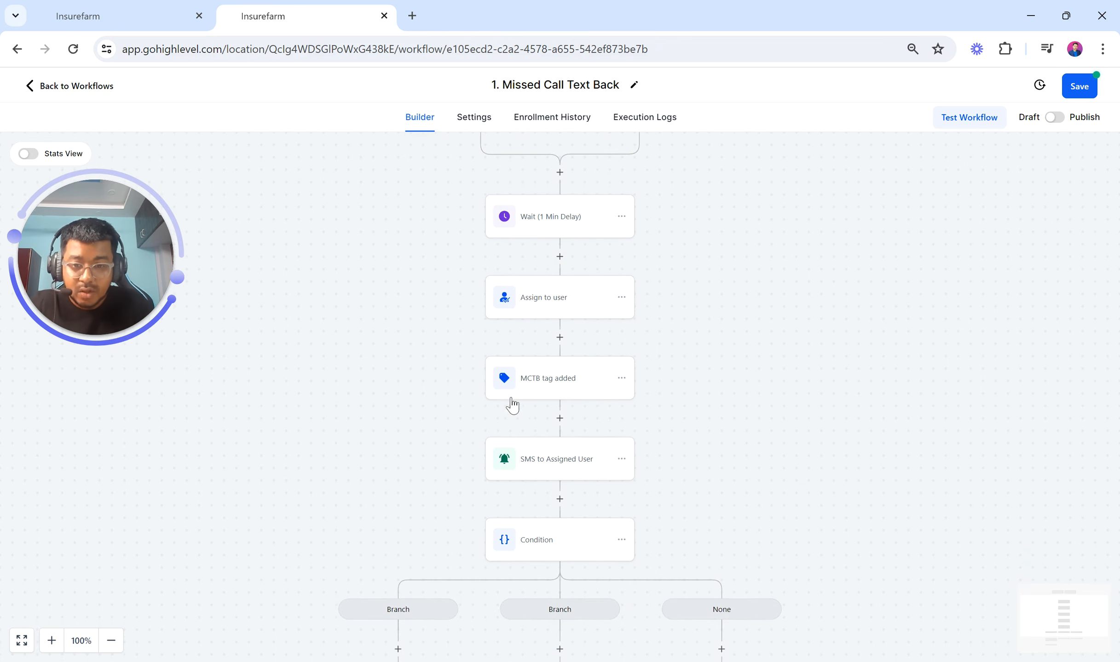
scroll(575, 406, down, 1)
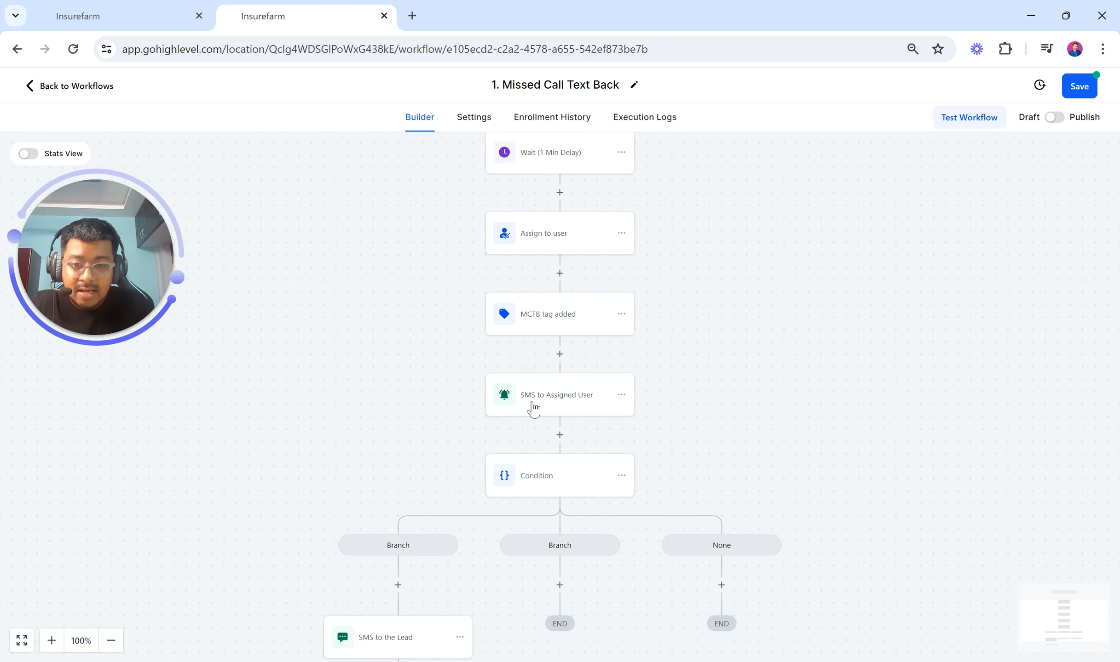
scroll(529, 487, down, 2)
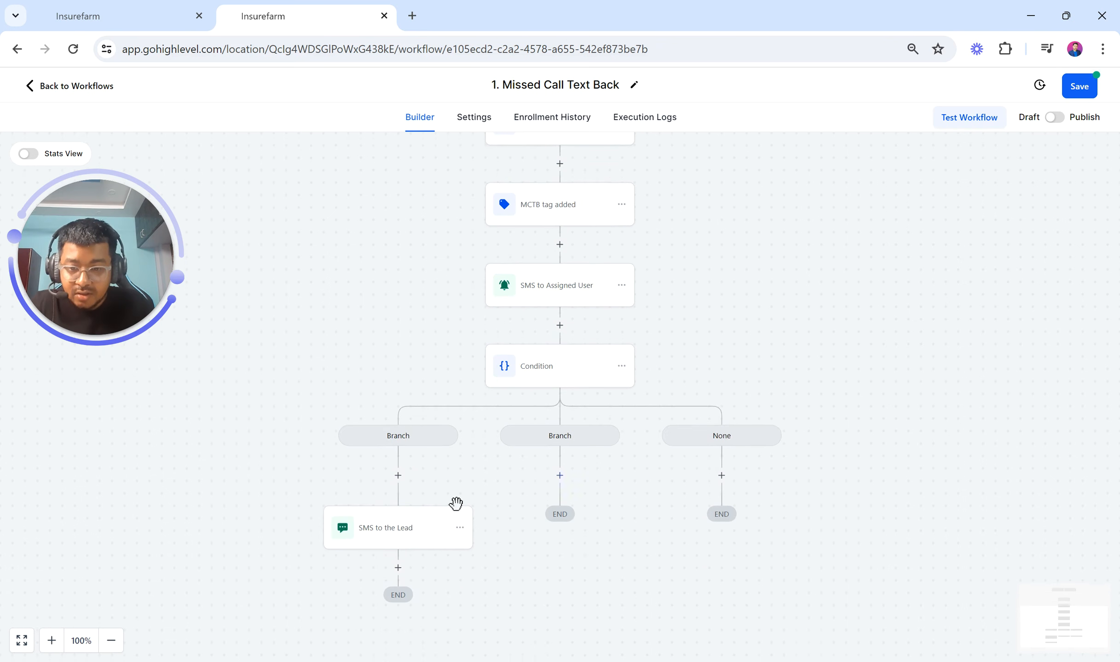
click(396, 534)
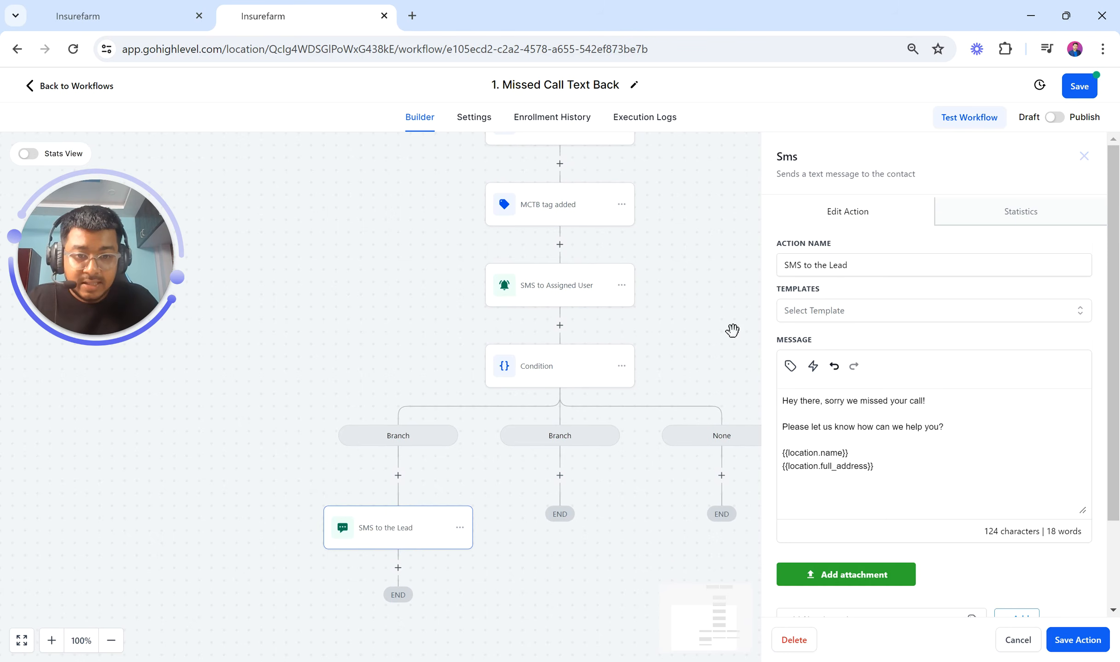
click(877, 265)
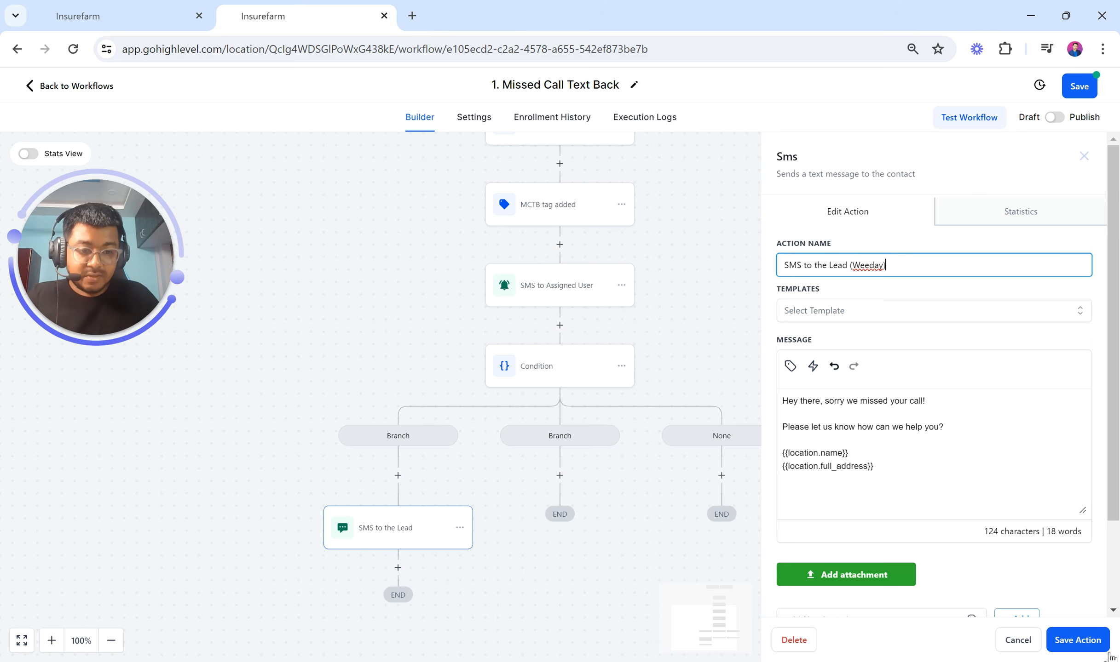
click(1074, 641)
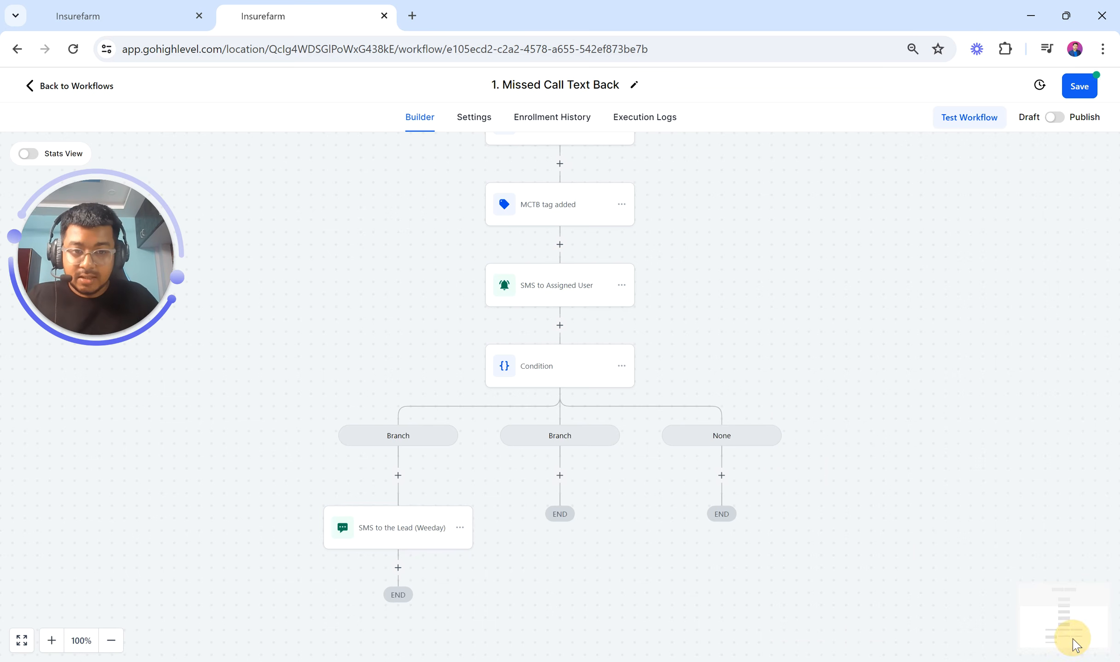
click(421, 531)
click(871, 265)
text(k)
click(1074, 640)
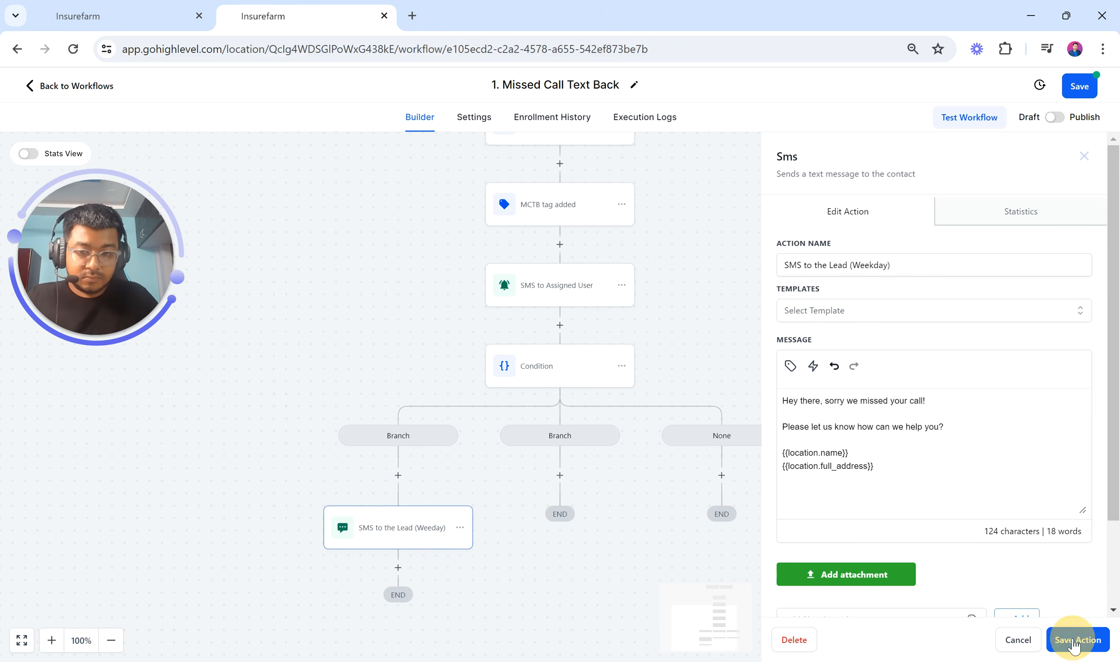
Add a Wait action after the weekday SMS to the lead with a time delay of 30 minutes, and save it
scroll(687, 500, down, 2)
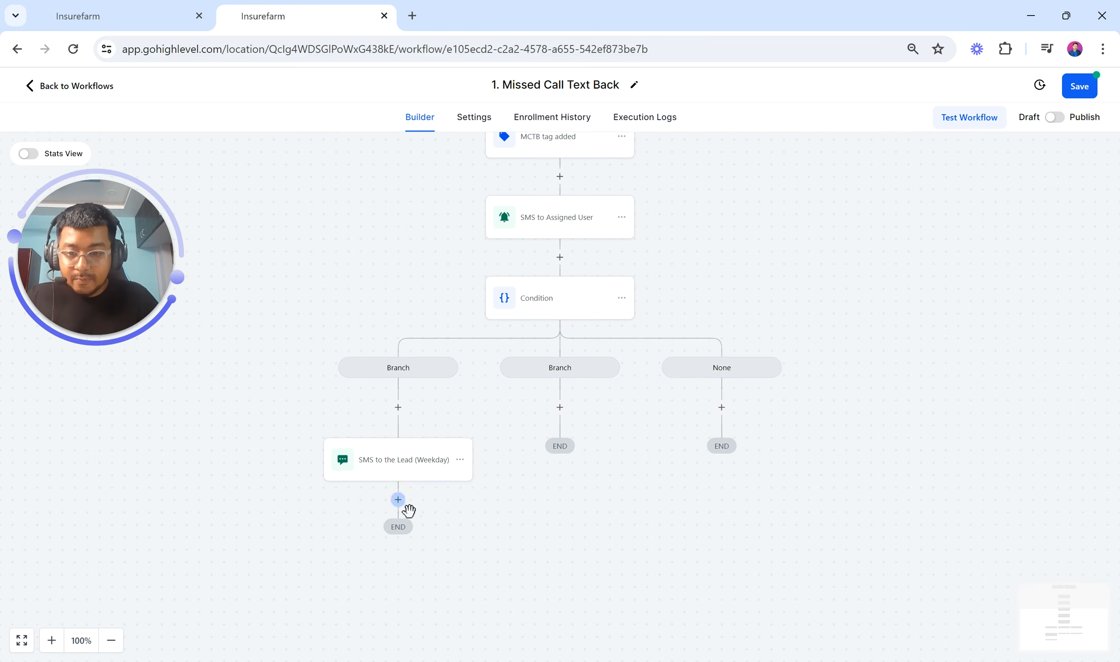
click(398, 500)
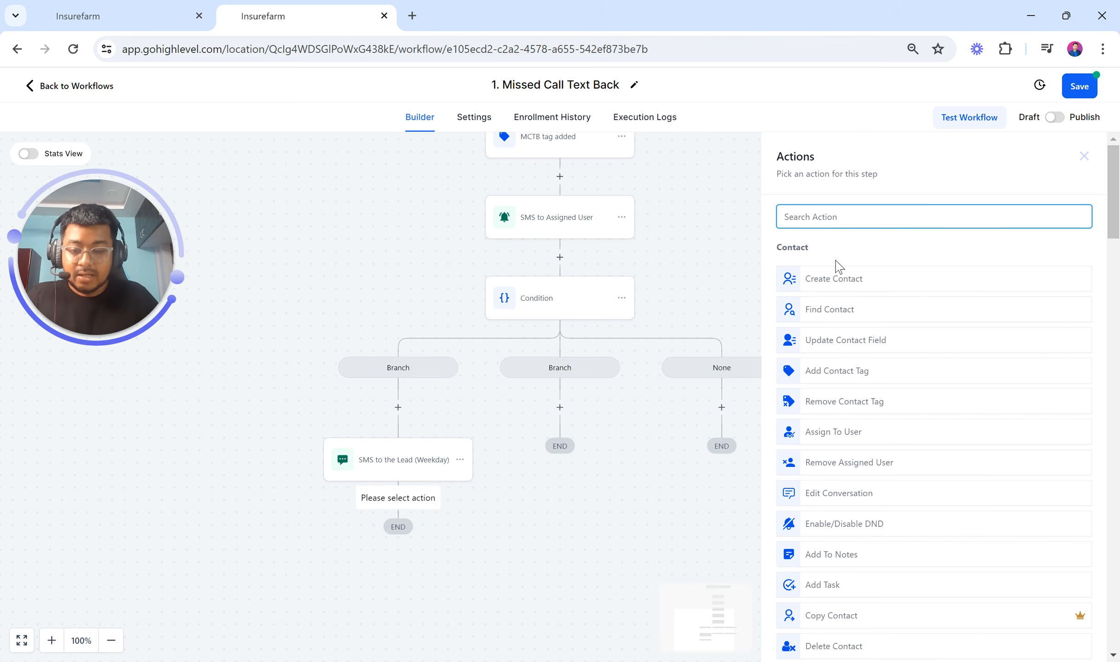
text(wait)
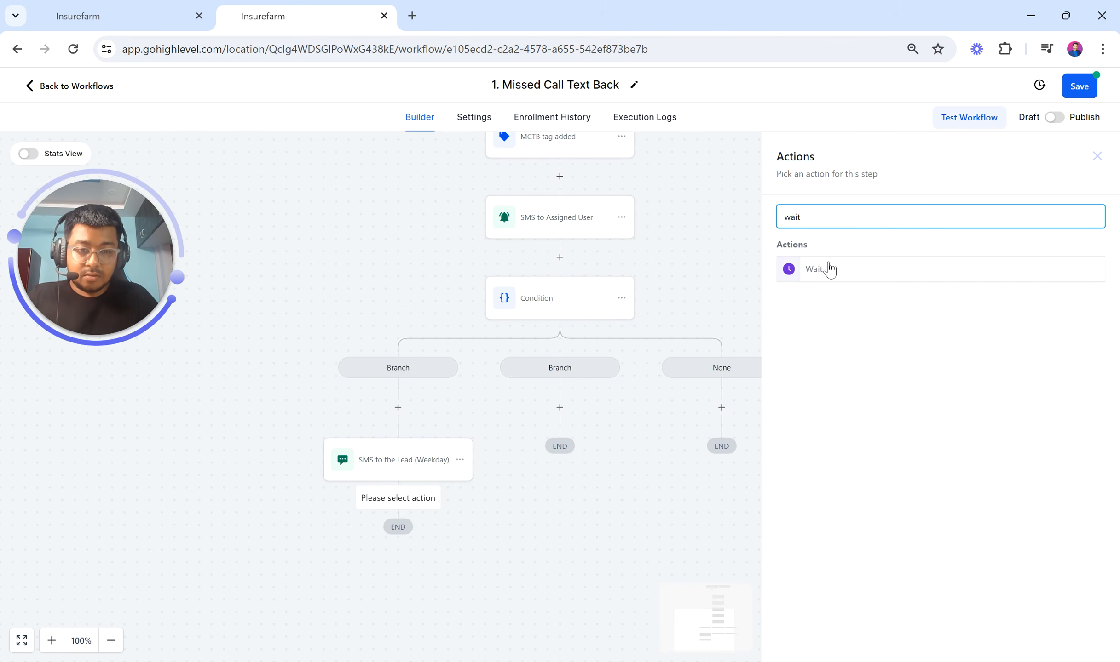
click(827, 268)
double_click(613, 351)
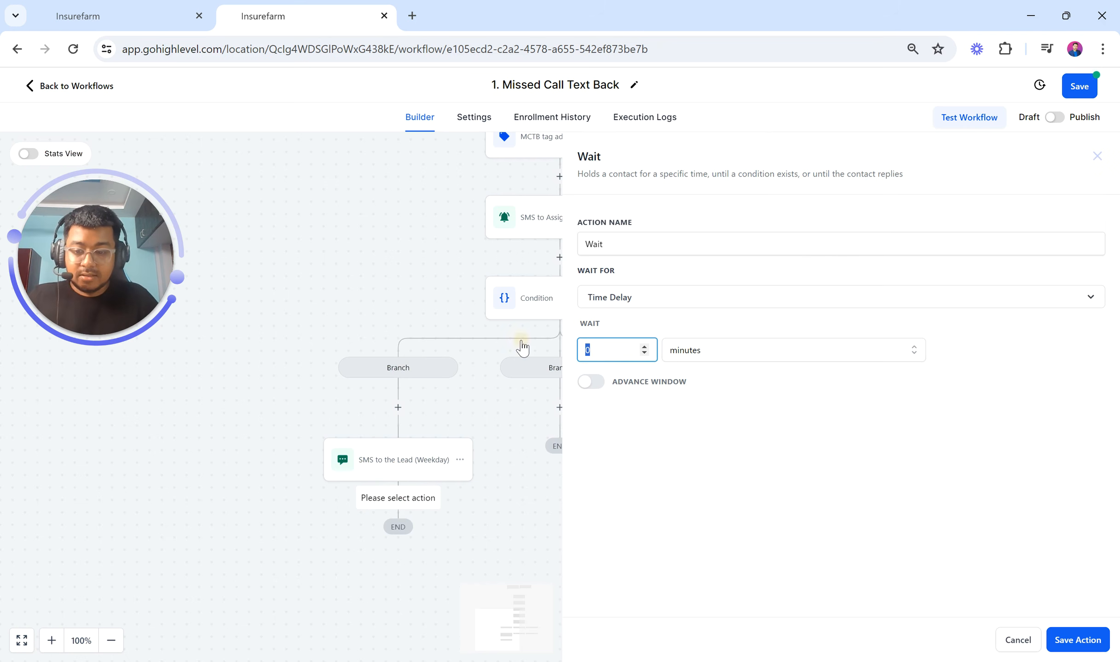
text(2)
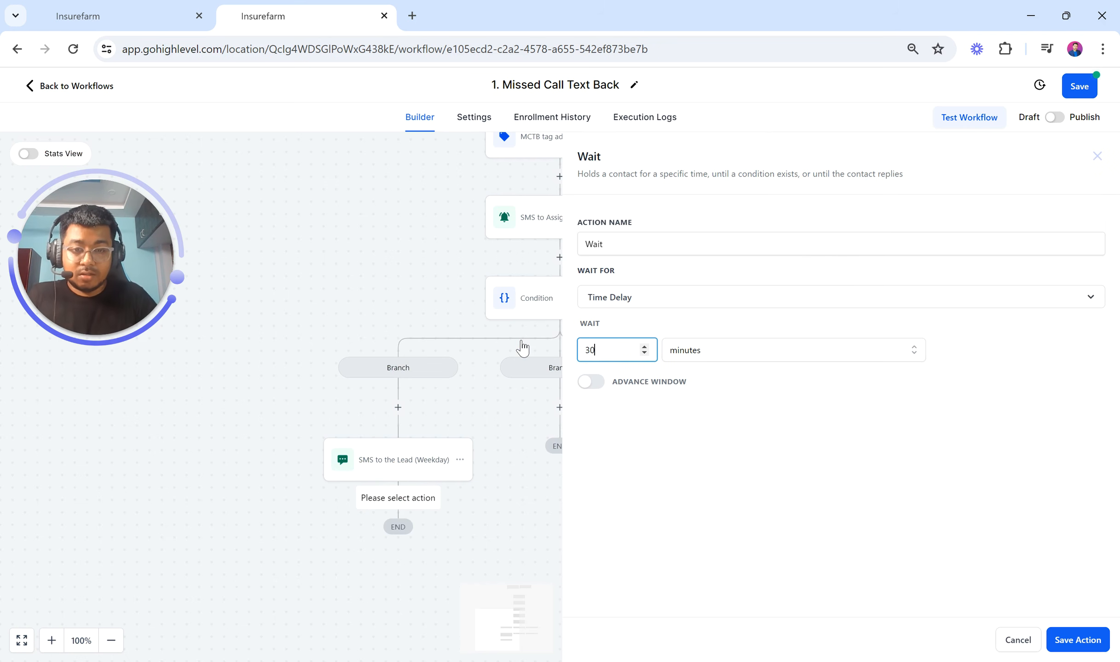
click(1075, 640)
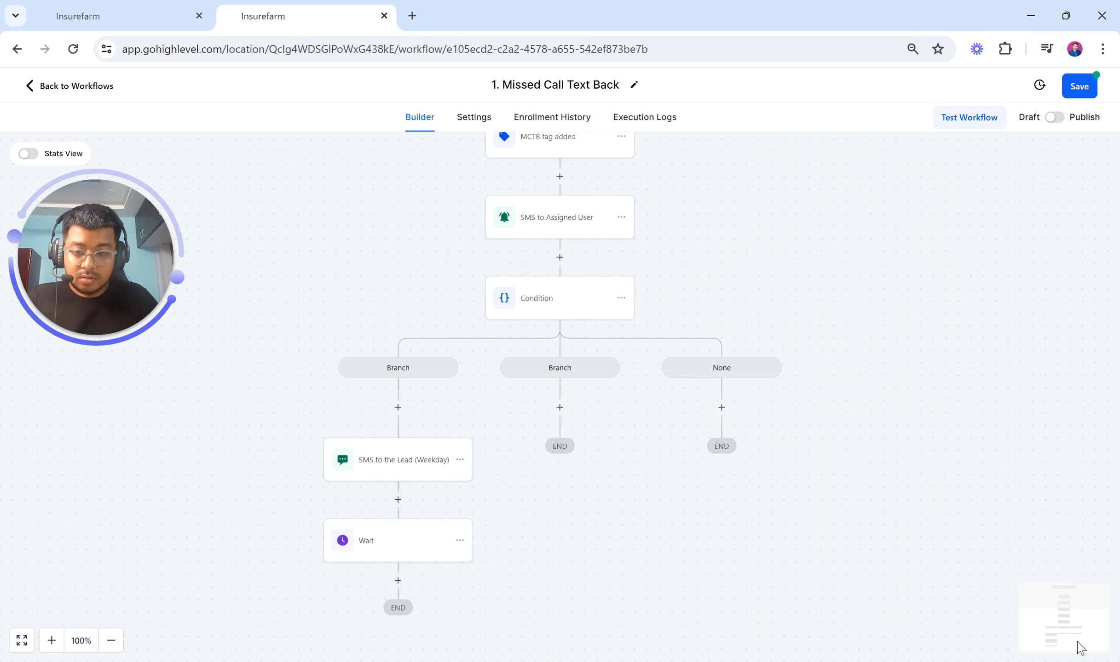
Rename the Wait action after the weekday SMS as "Wait for 30 Mins" and save it
click(368, 548)
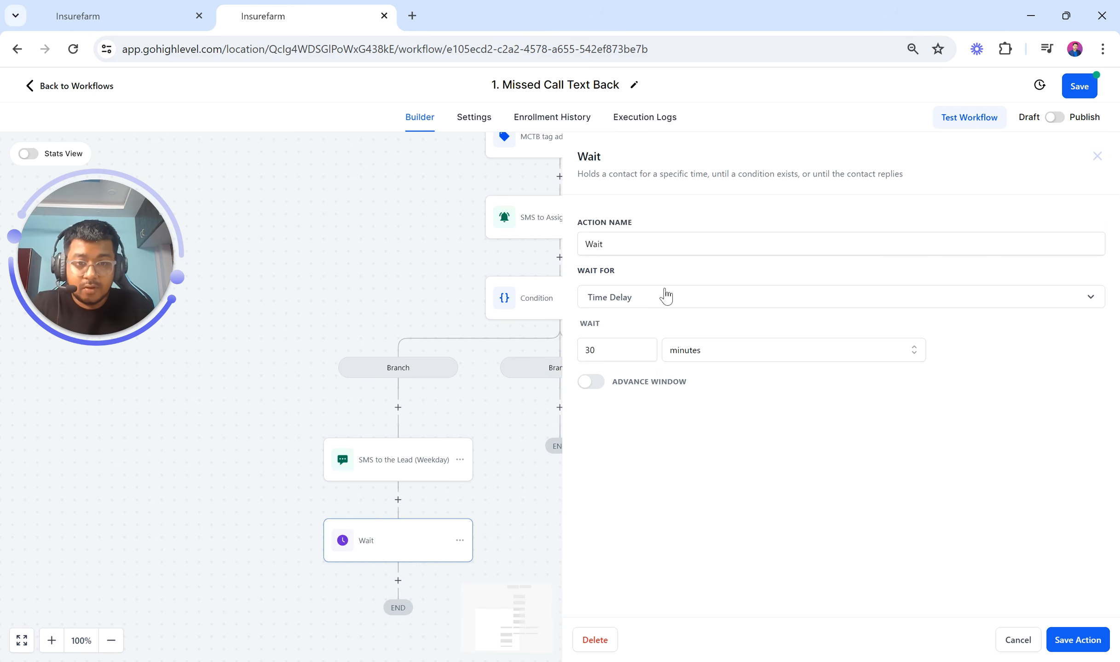
click(627, 243)
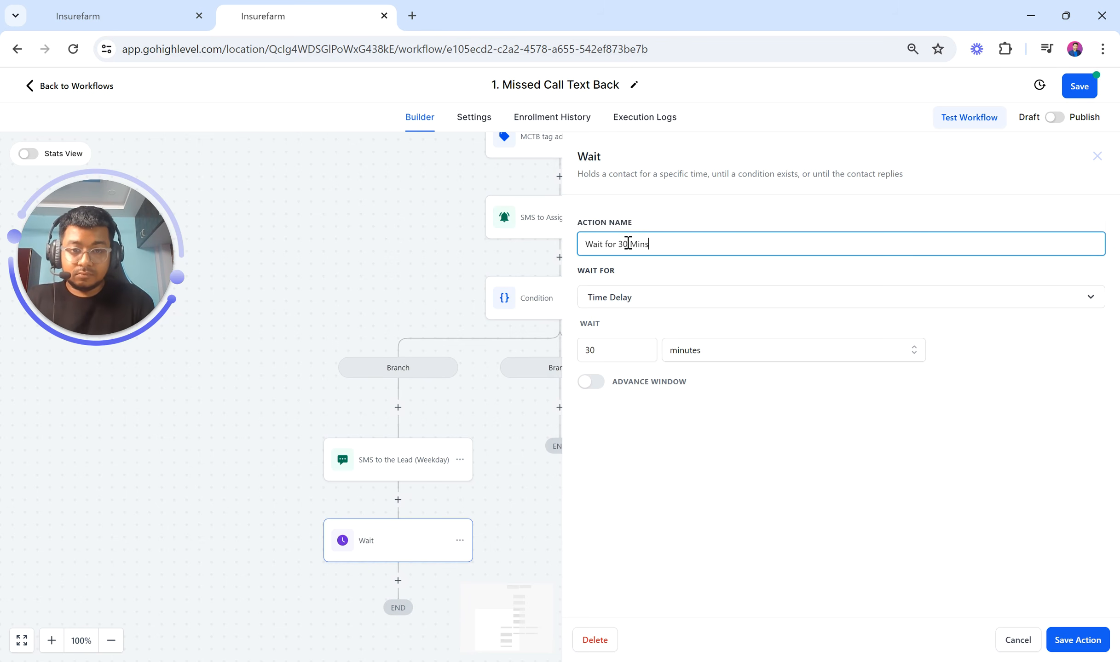
text(for 30 Mins)
click(1076, 640)
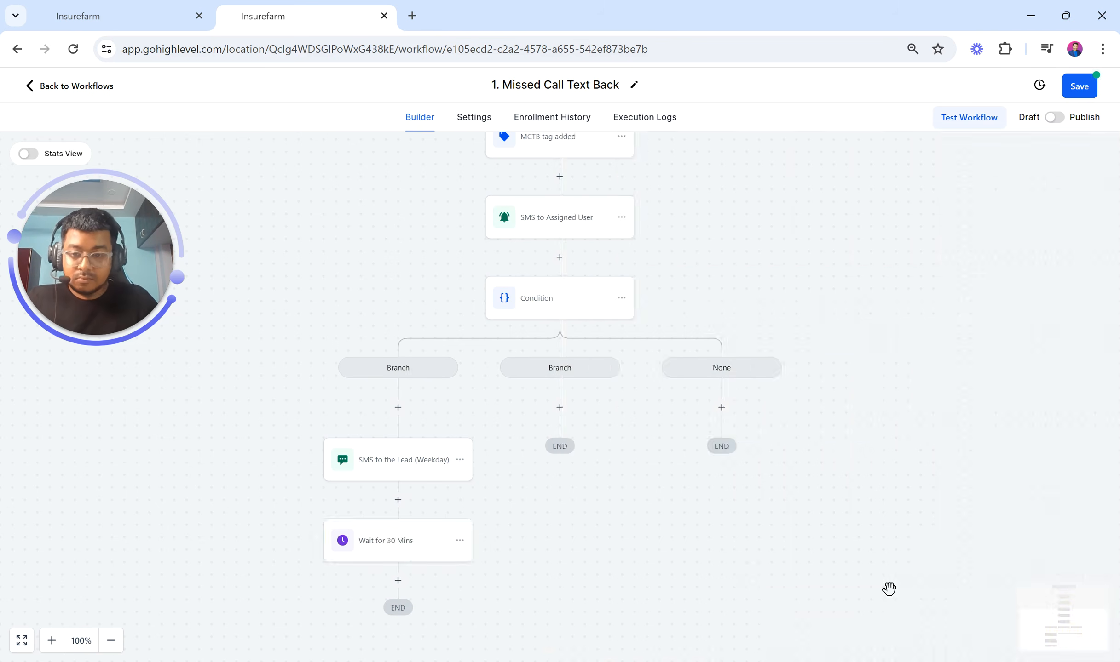
Review the workflow's sequence from the missed-call trigger down to the Condition branches
scroll(750, 509, up, 5)
scroll(750, 509, down, 7)
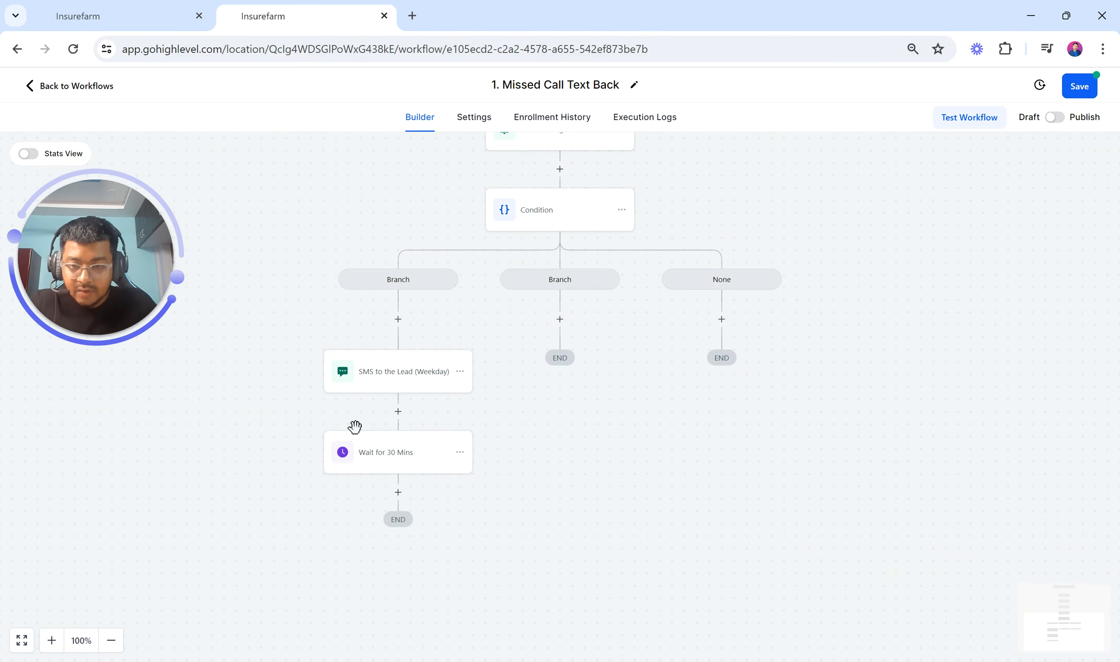
scroll(388, 449, up, 10)
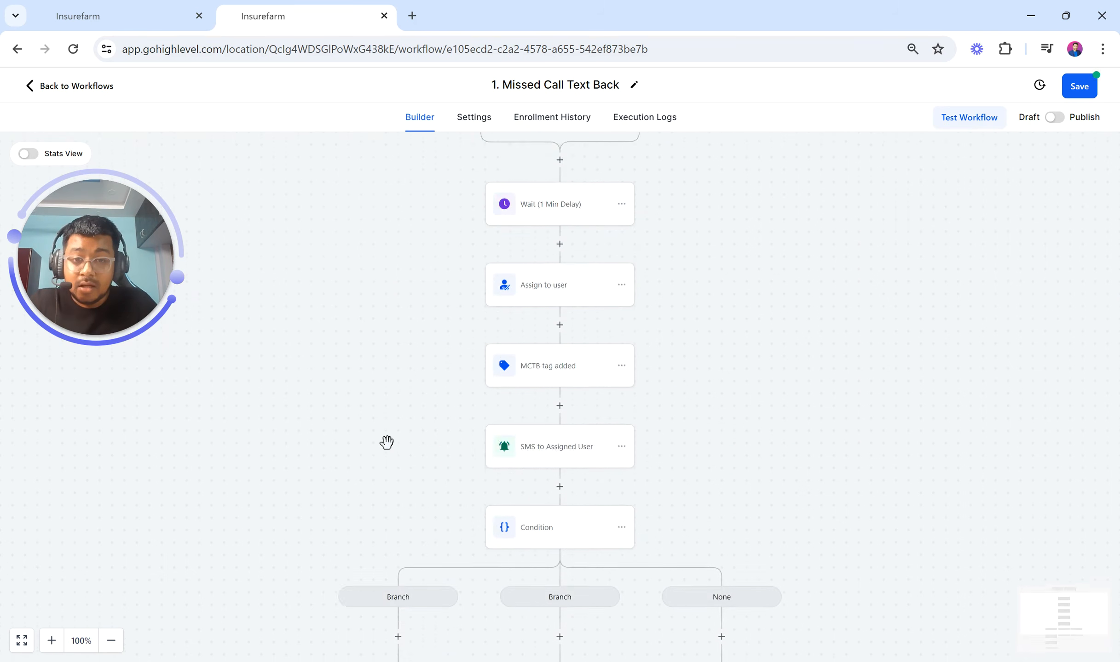
scroll(502, 420, down, 1)
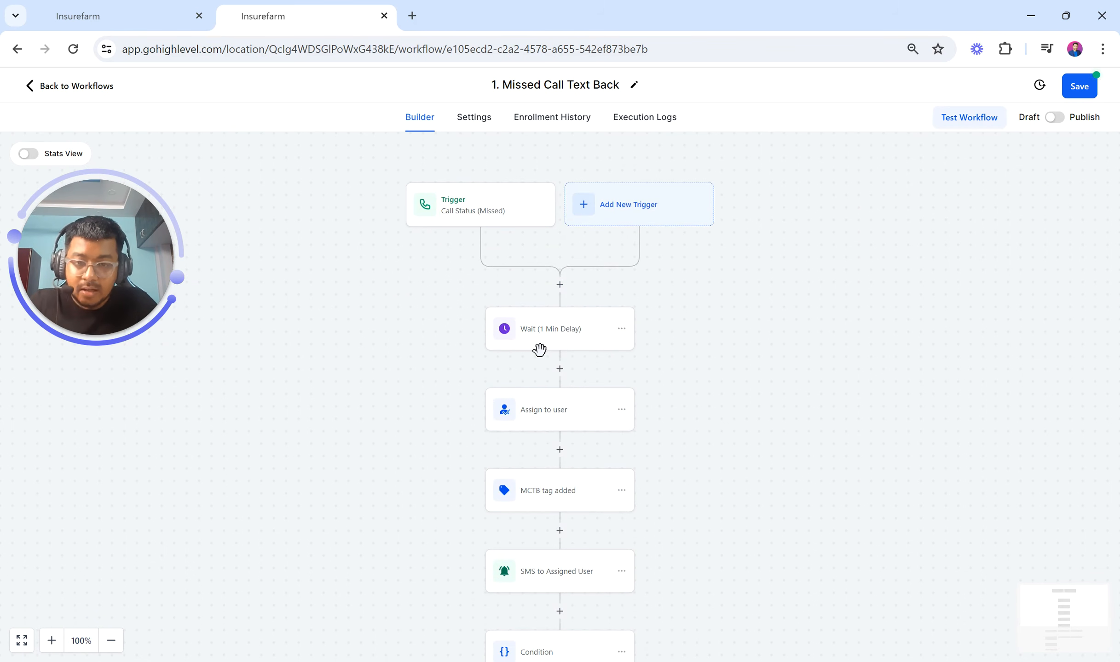
scroll(539, 350, down, 2)
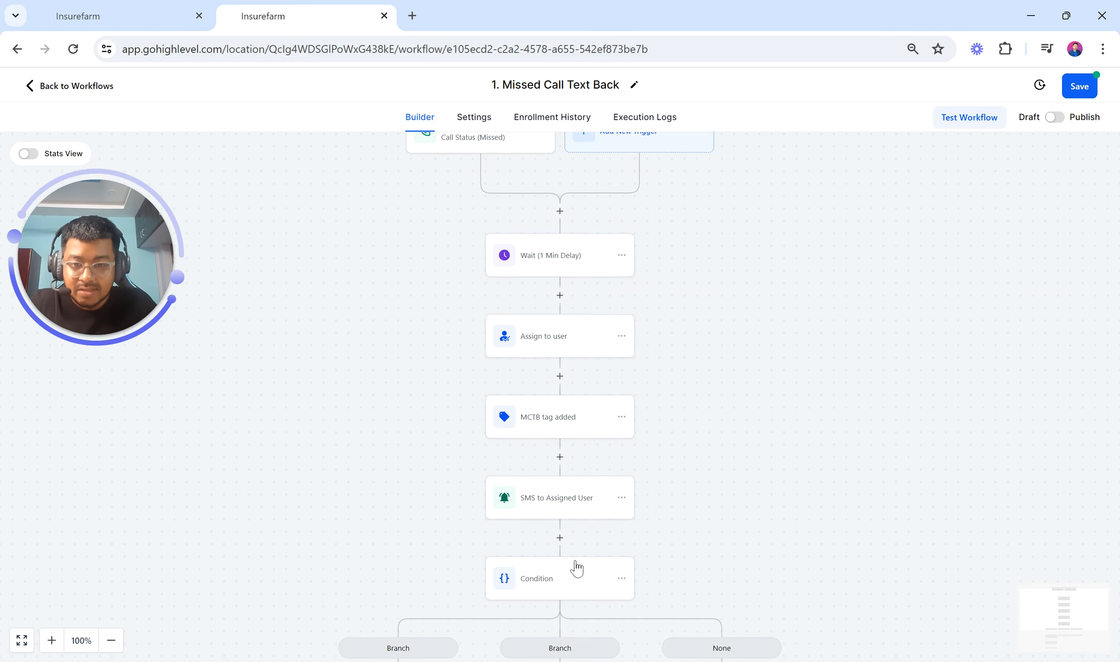
scroll(576, 569, down, 1)
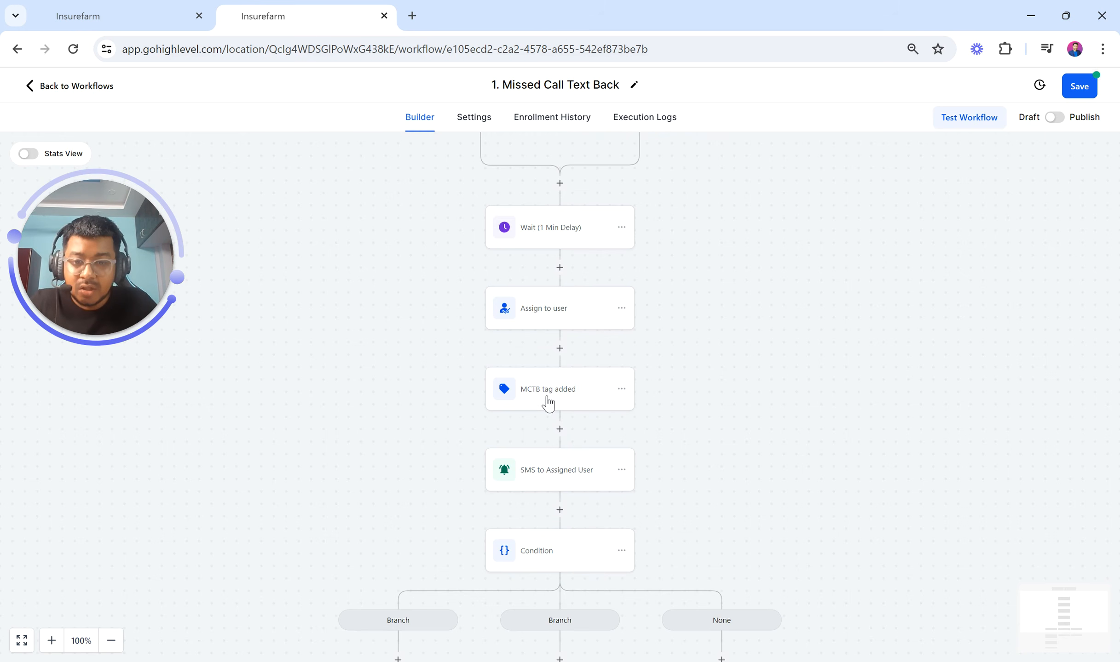
scroll(547, 403, down, 2)
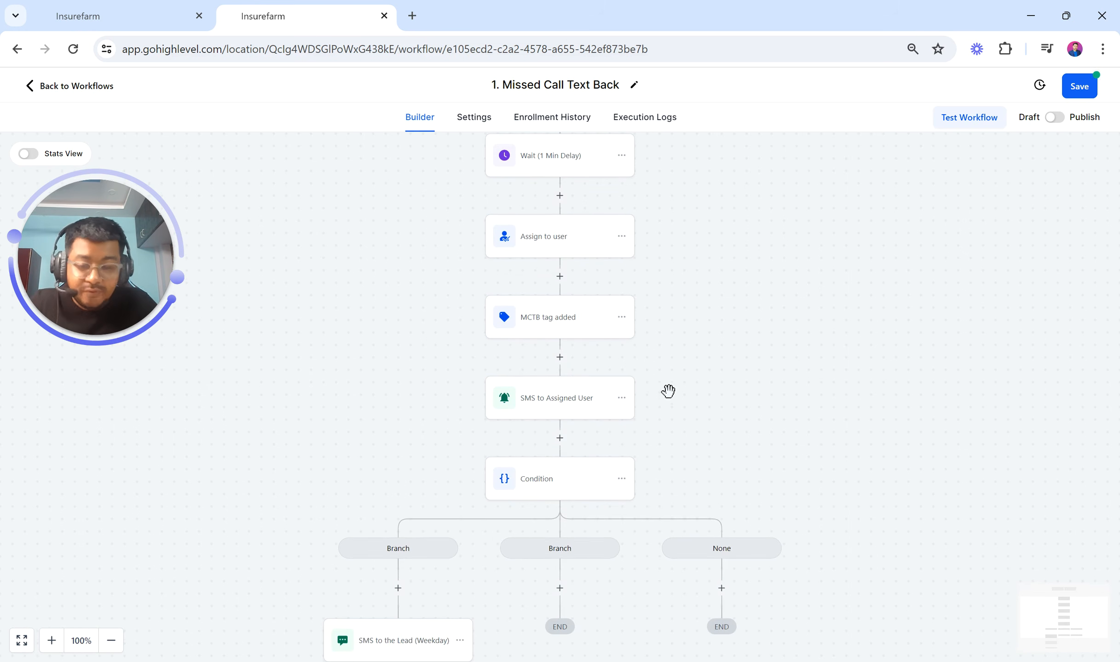
Rename the Condition action as "Condition (Weekday Vs Weekend)" and save it
scroll(512, 505, down, 3)
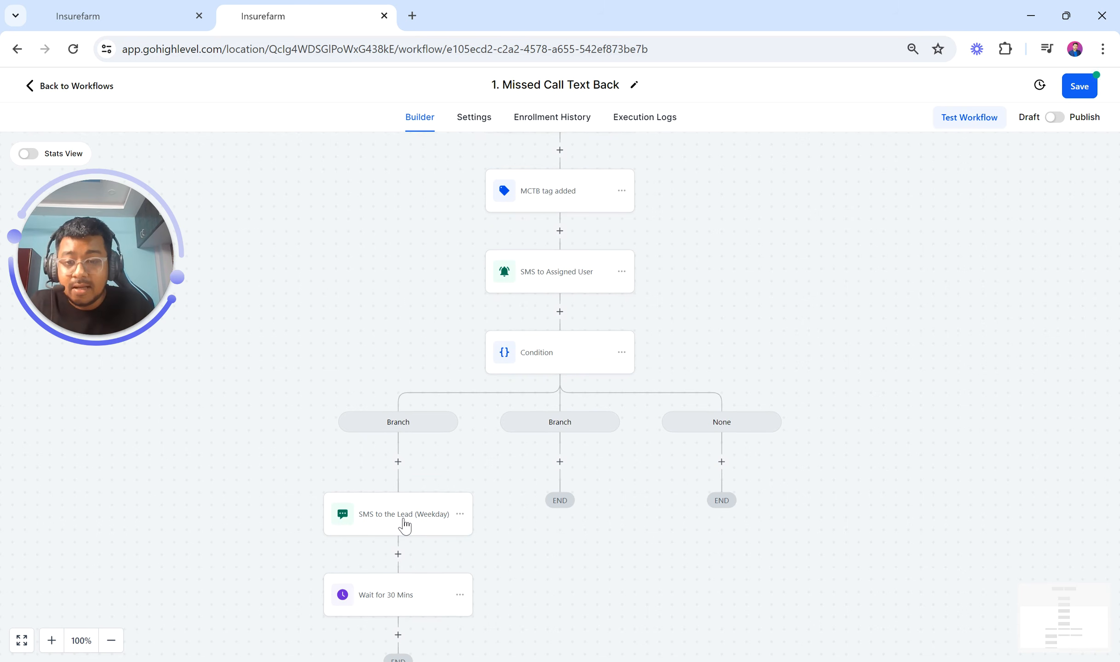
scroll(404, 524, down, 1)
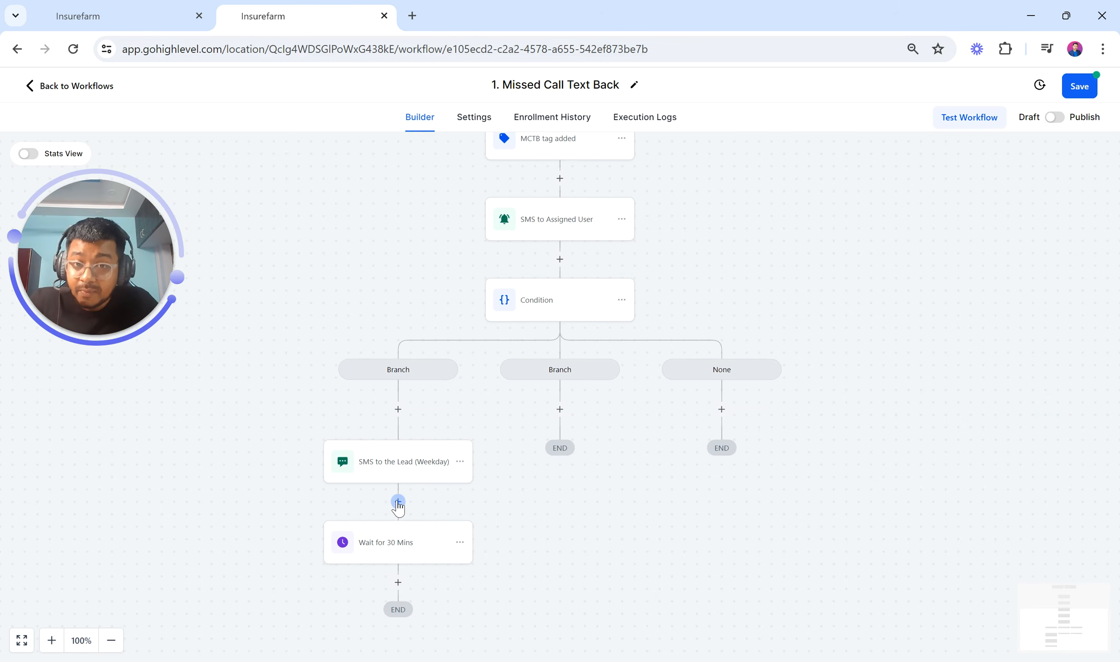
scroll(398, 504, up, 8)
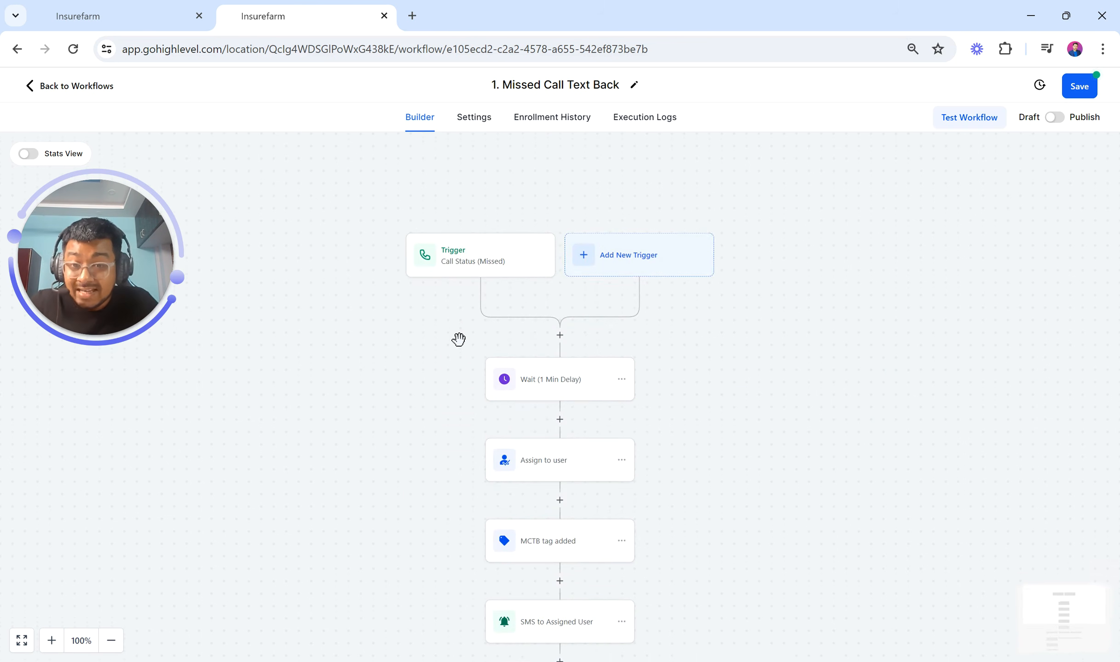
scroll(534, 431, down, 10)
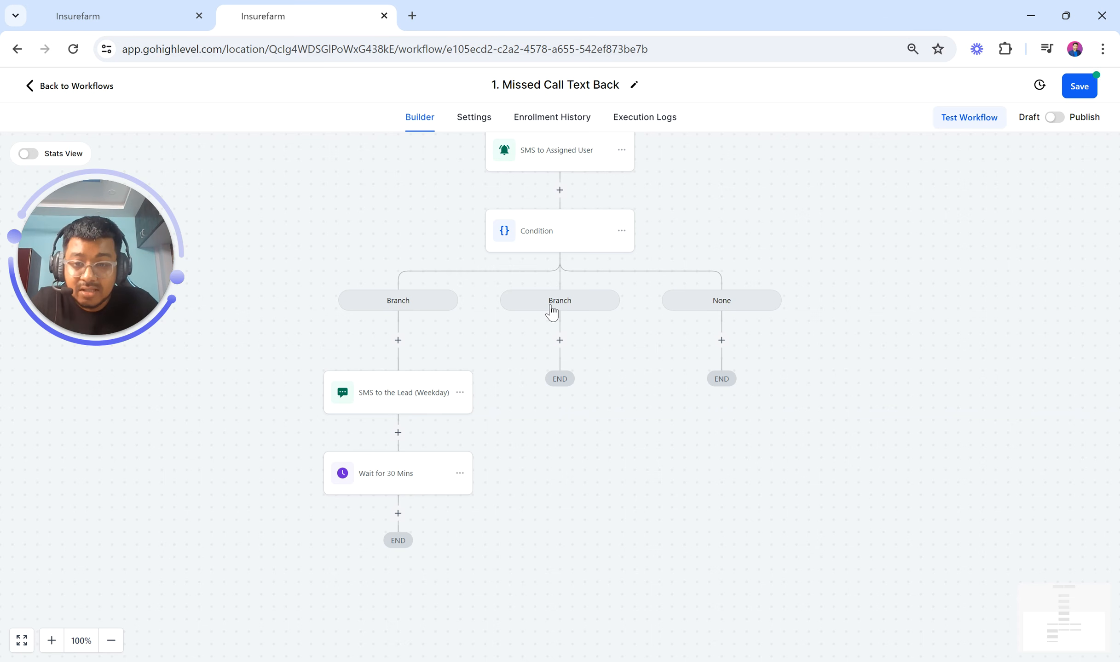
click(424, 300)
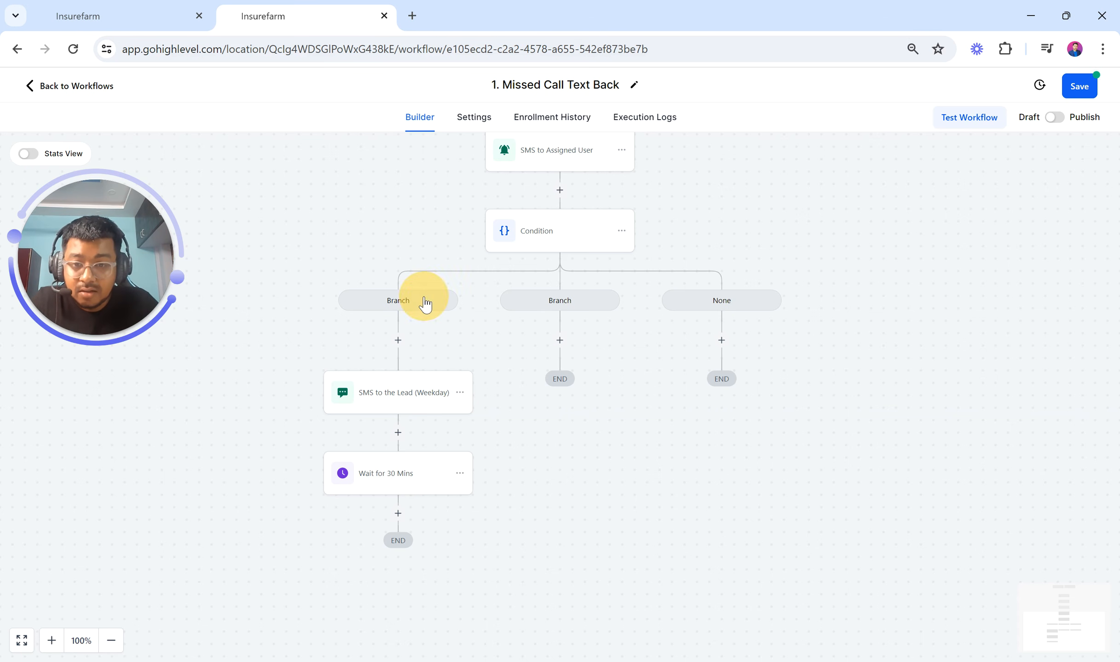
click(553, 233)
click(676, 254)
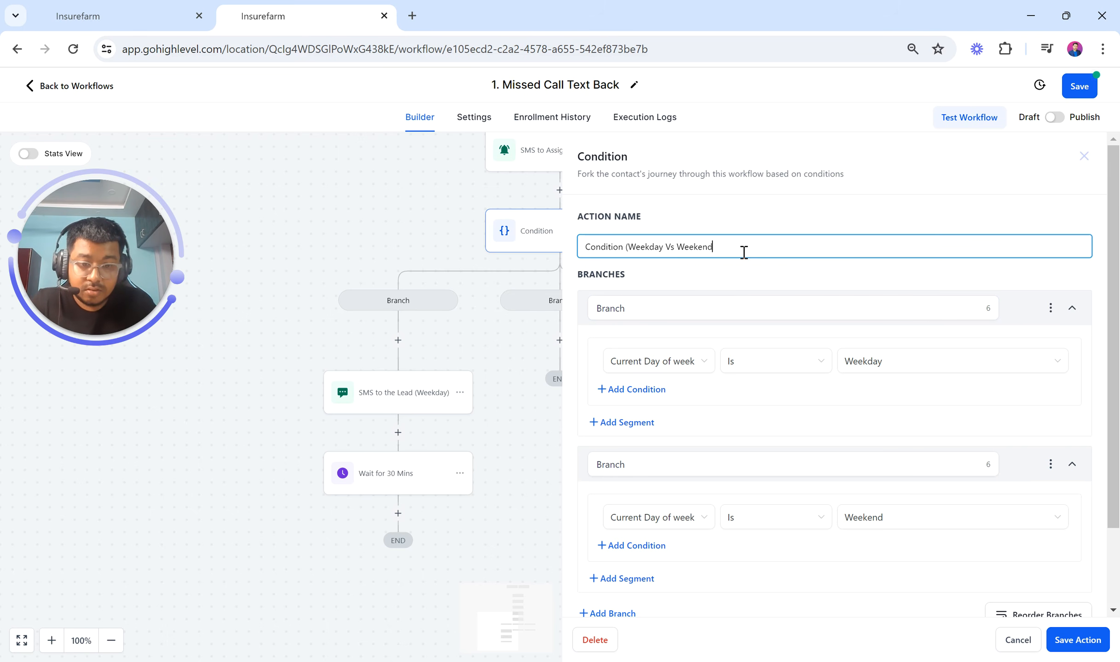
click(1076, 640)
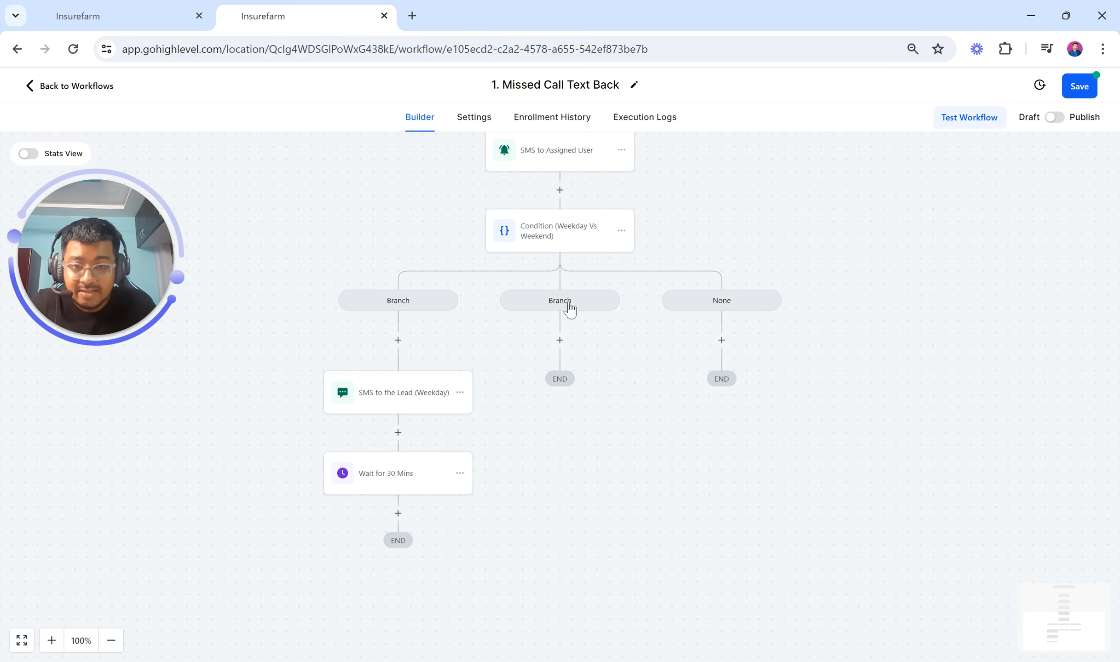
Copy all actions from the weekday SMS onward into the second Condition branch
click(459, 393)
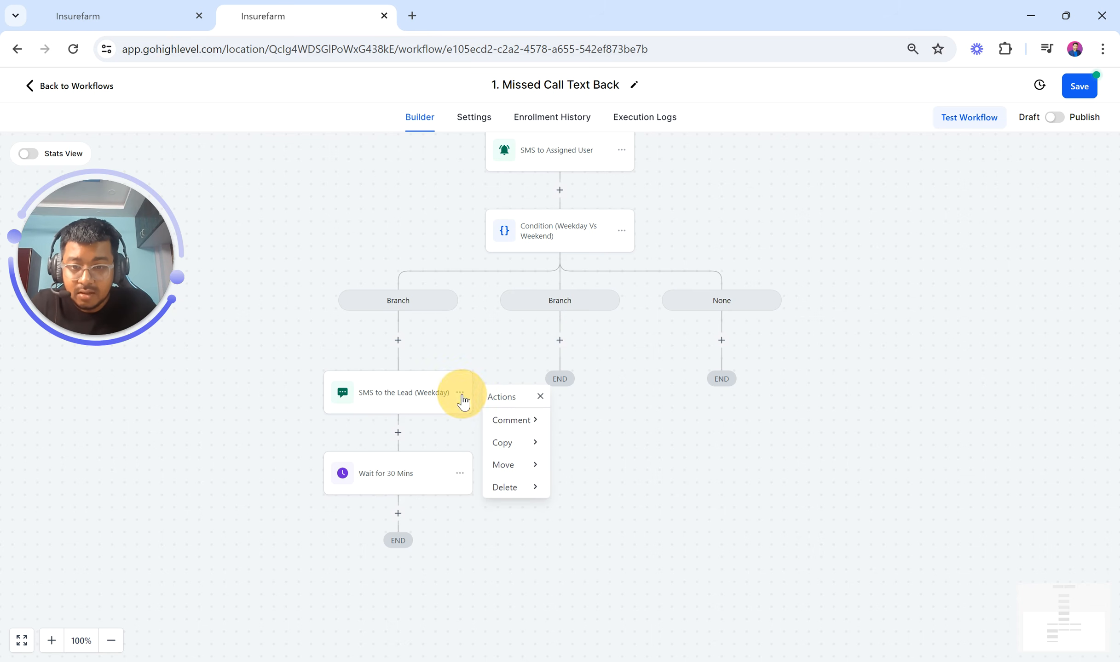
click(507, 444)
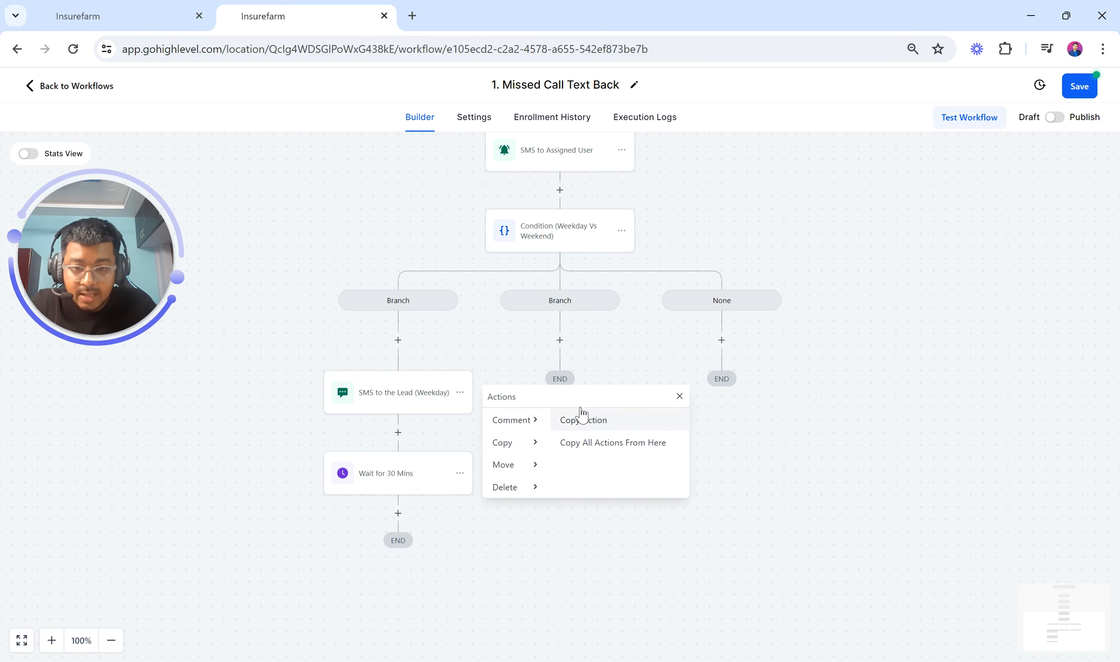
click(604, 446)
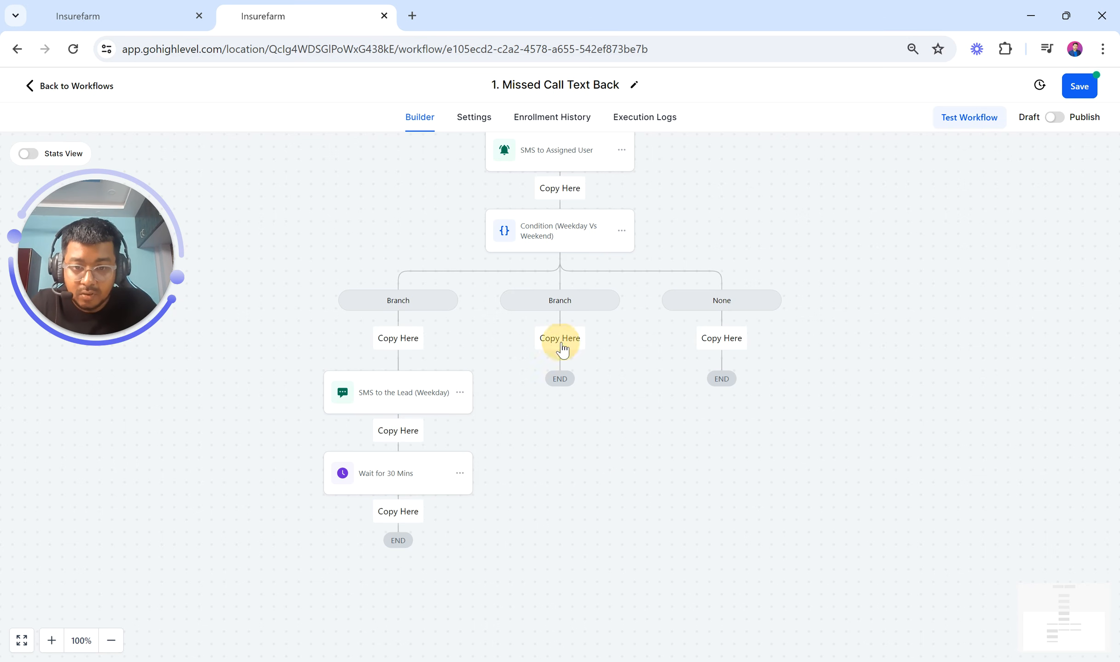
click(561, 345)
Rename the copied SMS in the second branch as "SMS to the Lead (Weekend)" and start a new paragraph below its message's greeting line
click(555, 394)
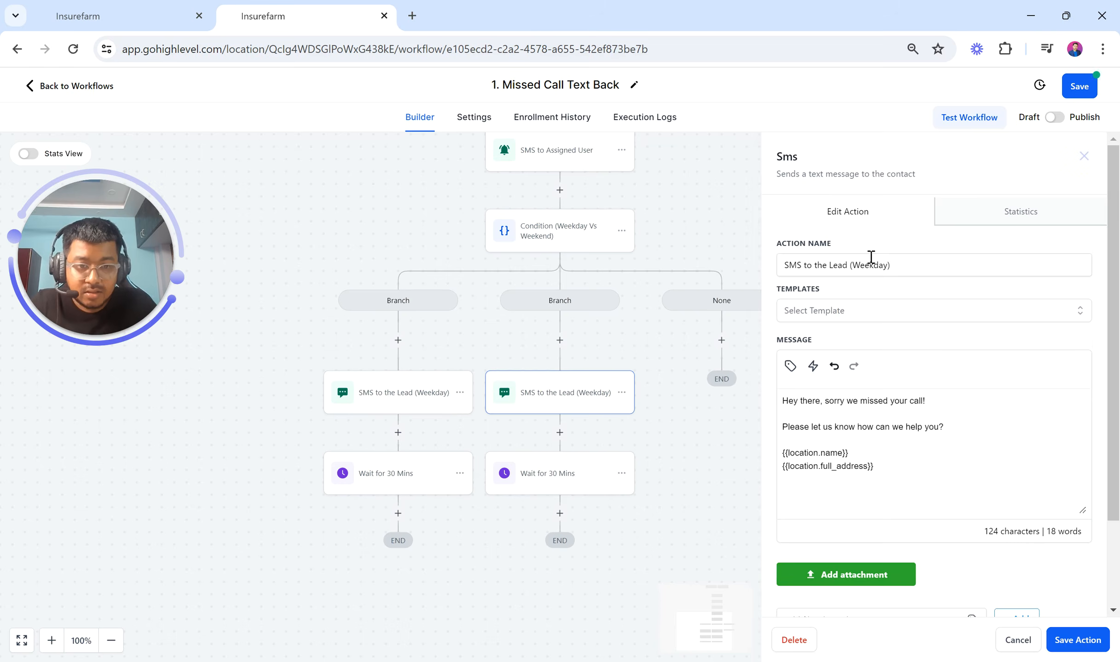
double_click(881, 264)
text(W)
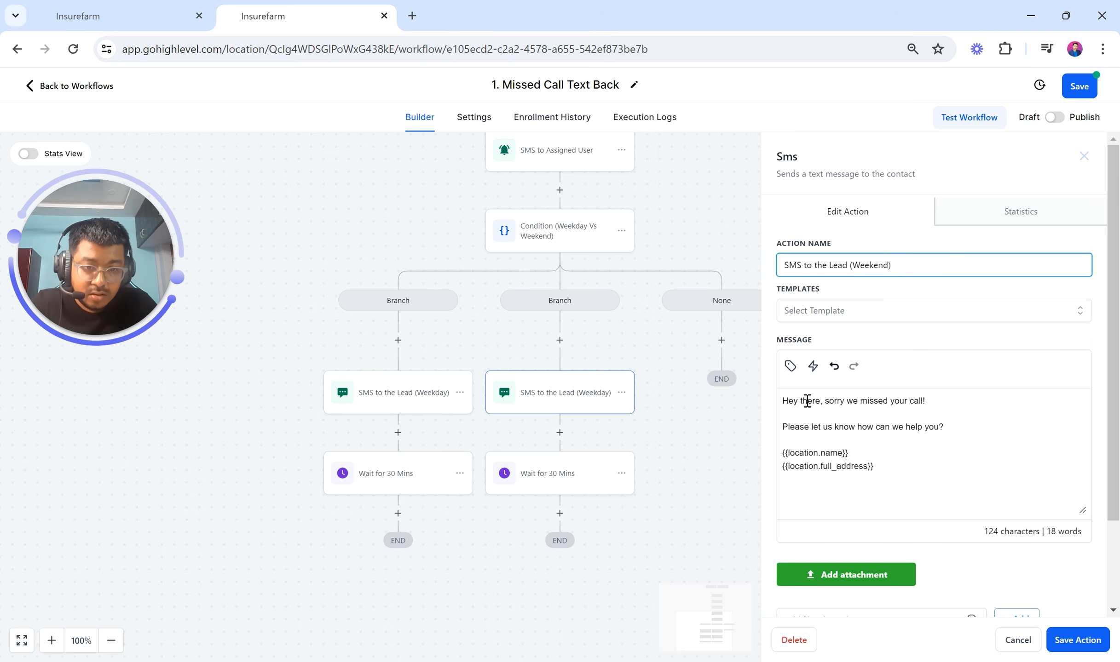
click(933, 404)
key(Return)
key(Return)
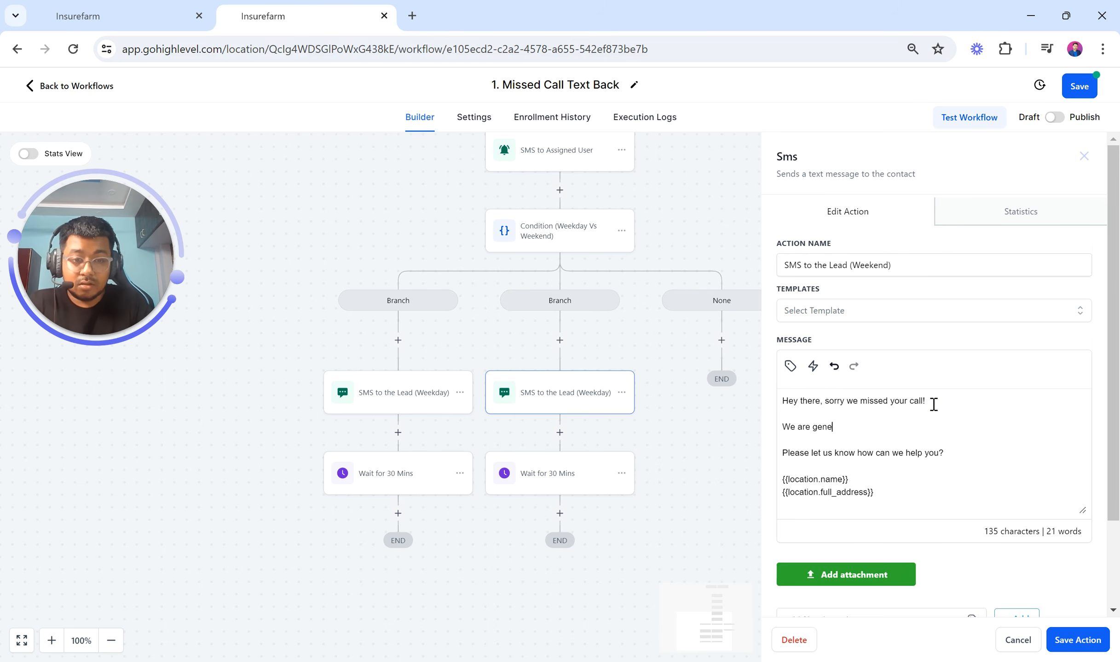
text(We are generaly)
key(BackSpace)
key(BackSpace)
key(BackSpace)
key(BackSpace)
key(BackSpace)
key(BackSpace)
key(BackSpace)
key(BackSpace)
key(BackSpace)
key(BackSpace)
key(BackSpace)
key(BackSpace)
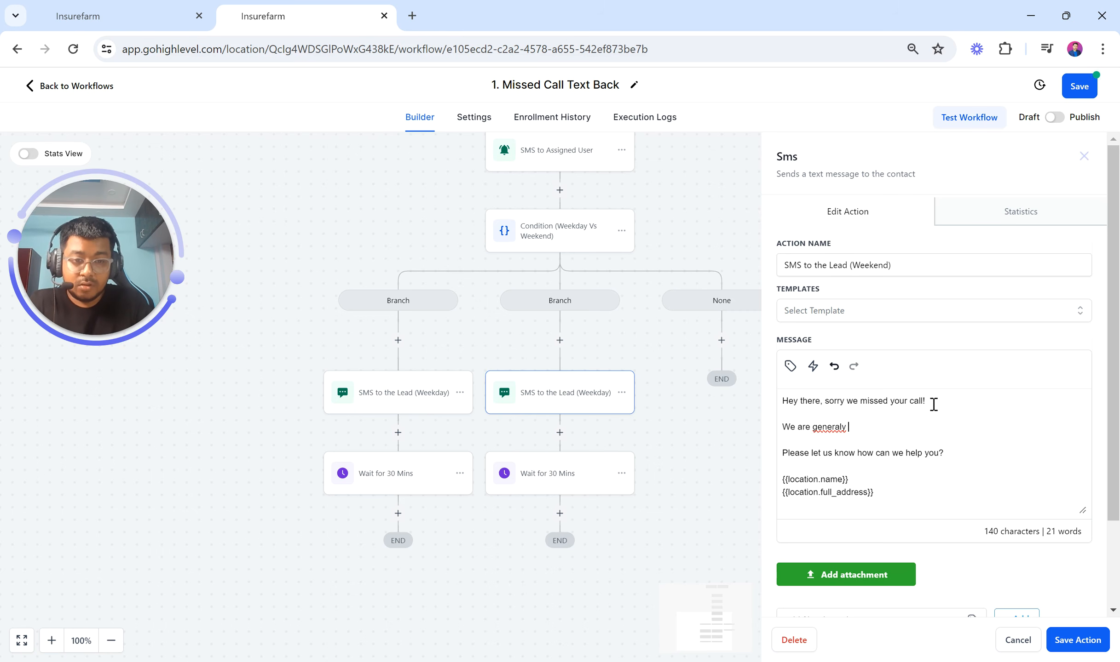
key(BackSpace)
key(BackSpace)
key(BackSpace)
key(BackSpace)
key(BackSpace)
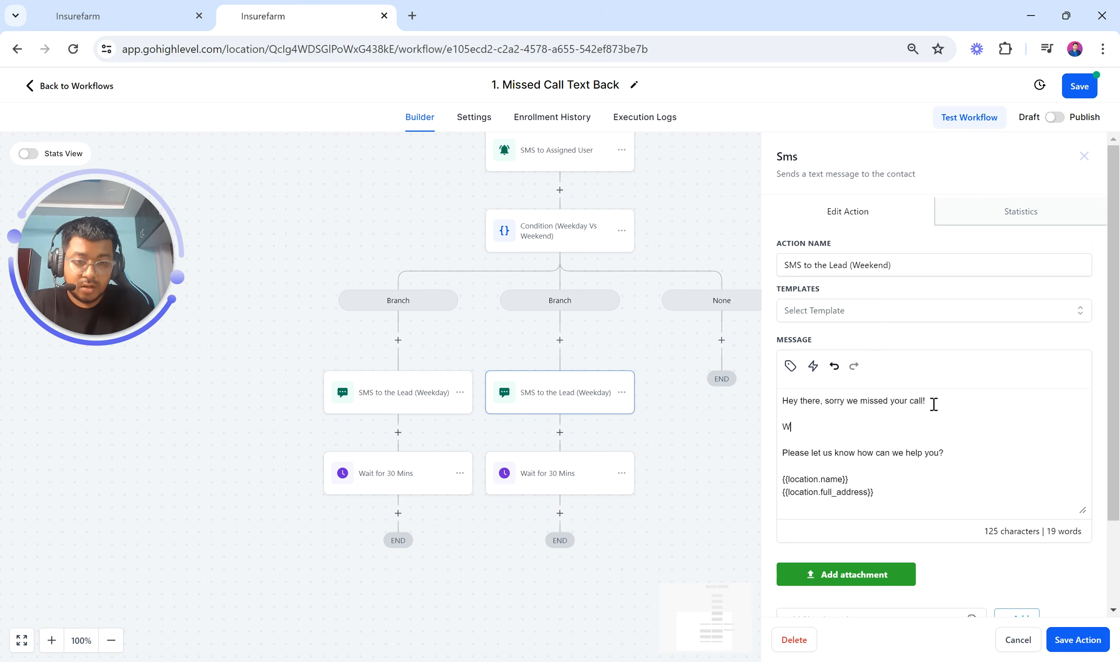
Write "Our working hours: Monday to Friday (9 AM to 7 PM)" in the weekend SMS's new paragraph and save the action
text(Our wp)
key(BackSpace)
text(orking ho)
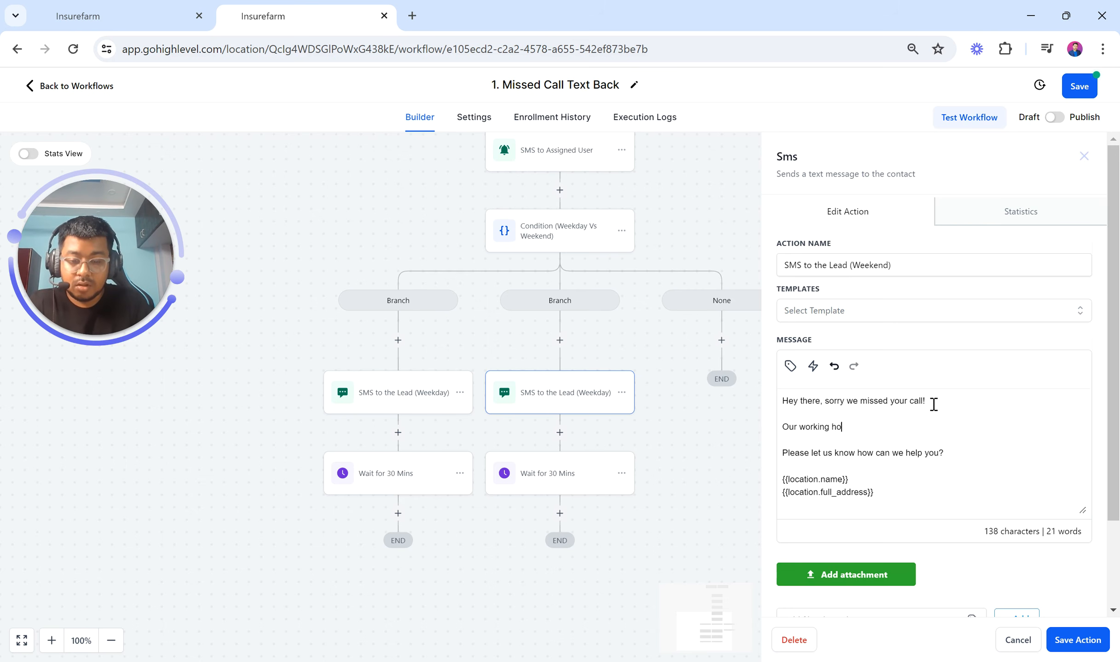
text(urs: )
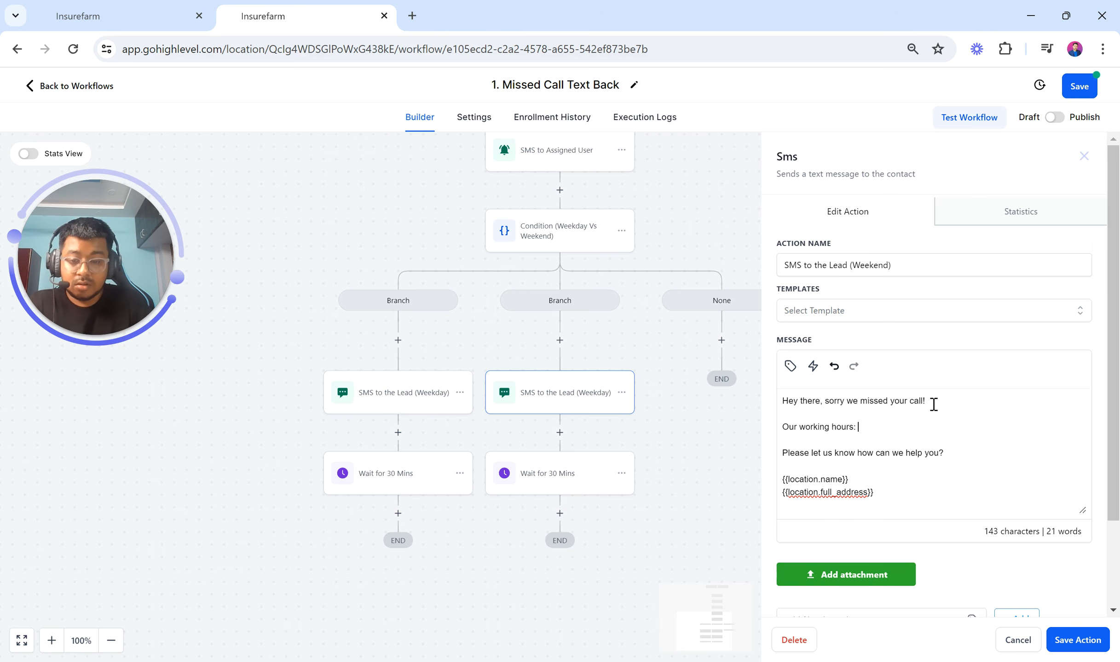
text(Monday t)
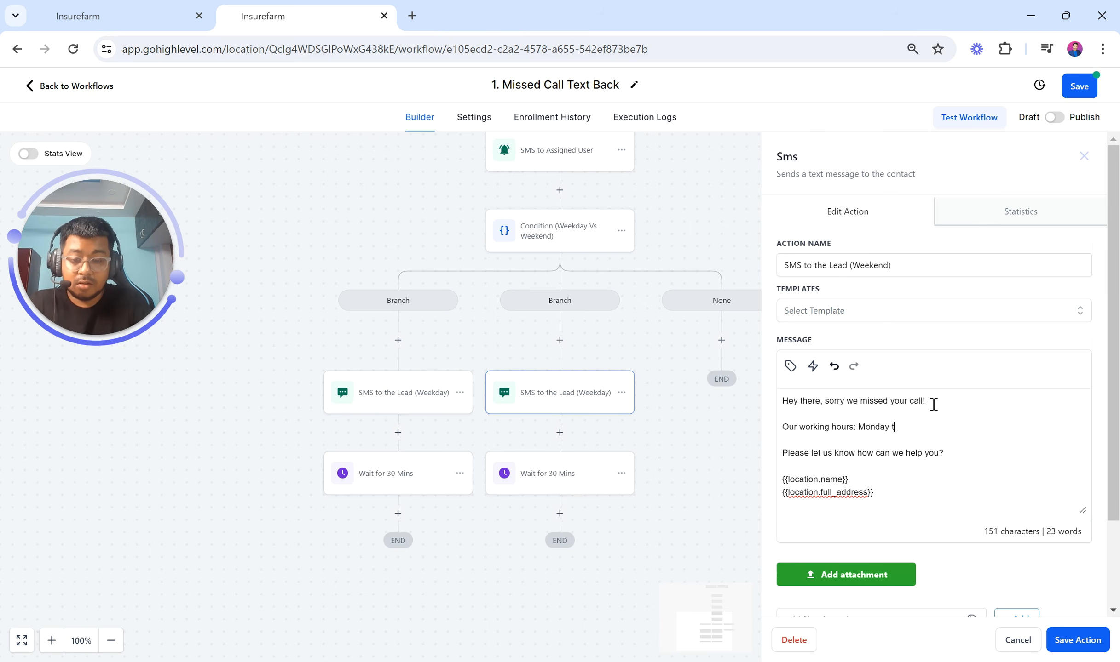
text(o Friday)
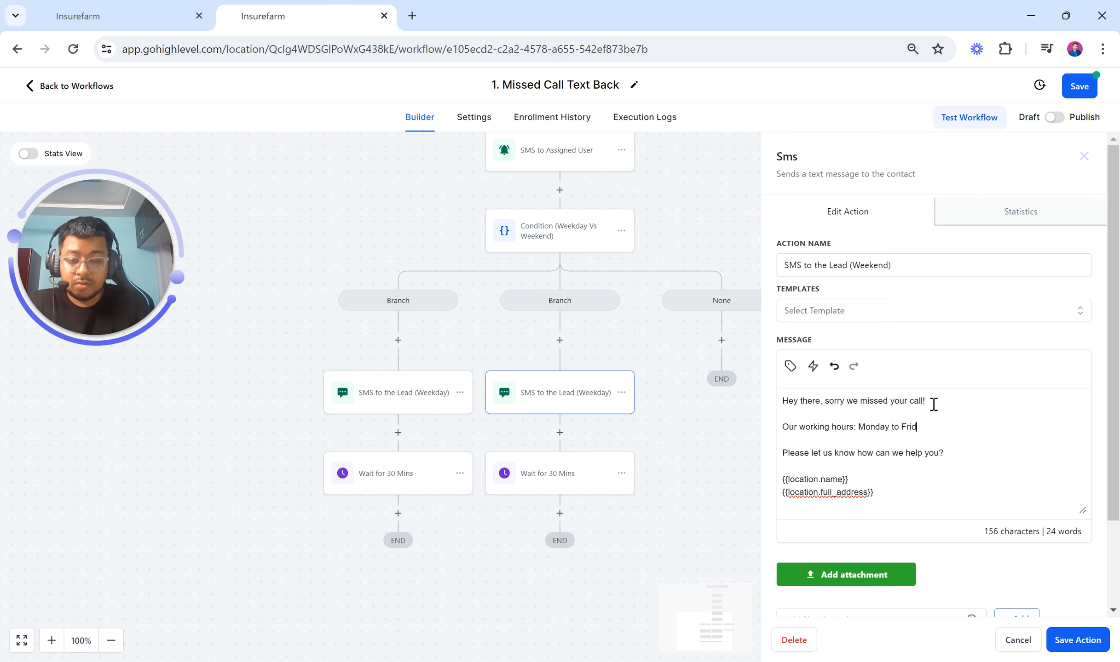
key(Return)
text(()
key(BackSpace)
key(BackSpace)
text(()
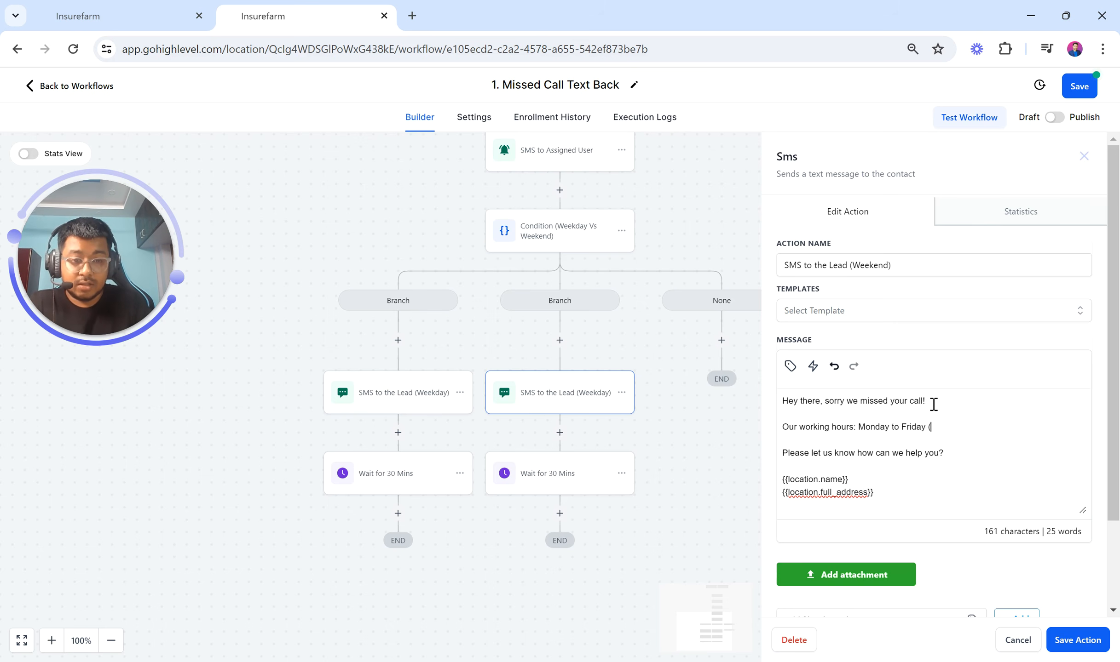
text(9 AM t)
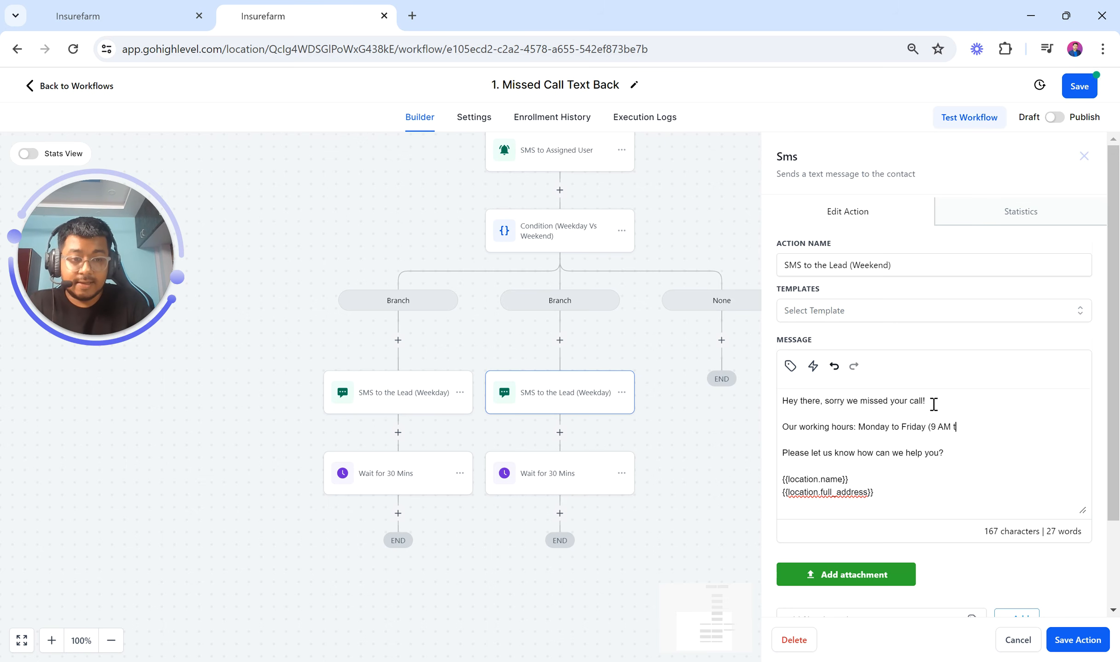
text(o 7 )
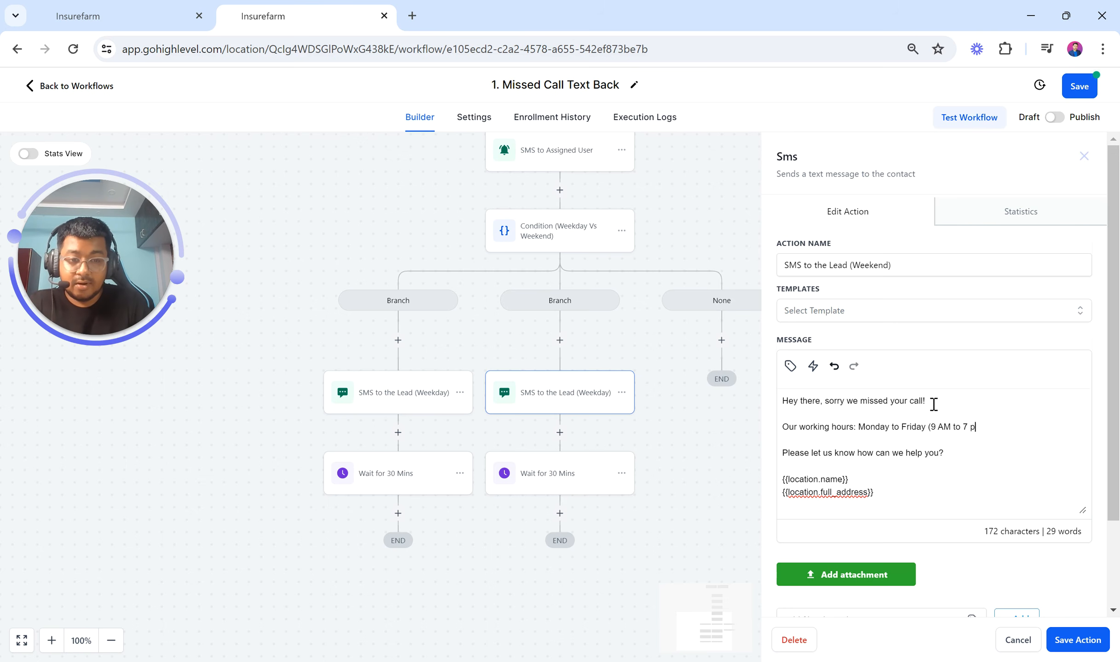
text(PM)
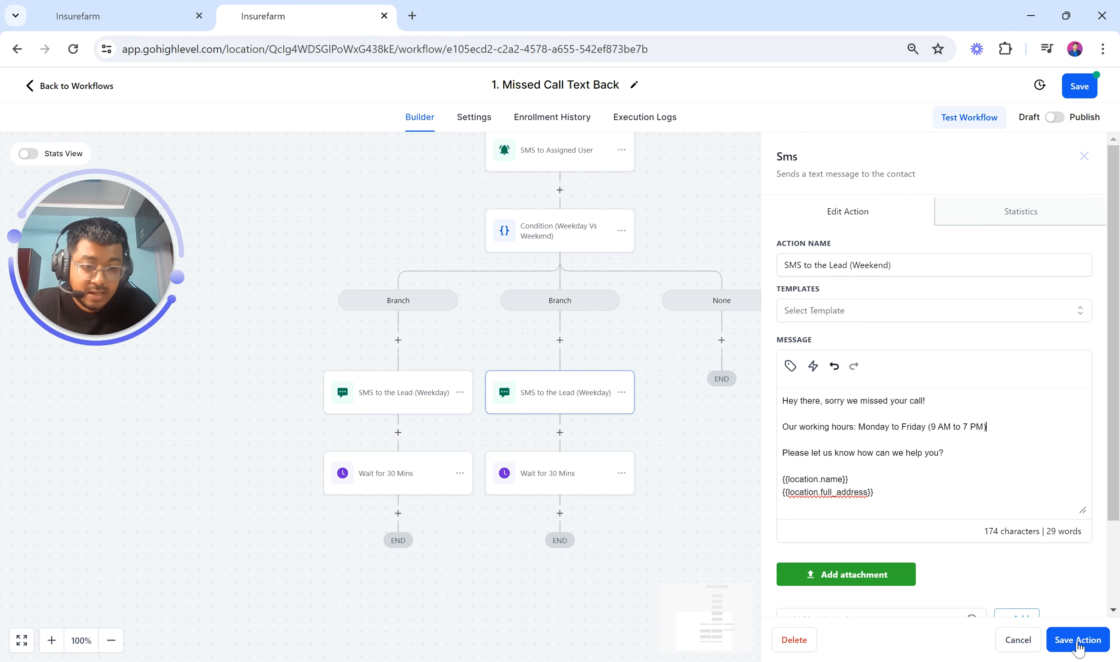
drag(988, 429, 782, 435)
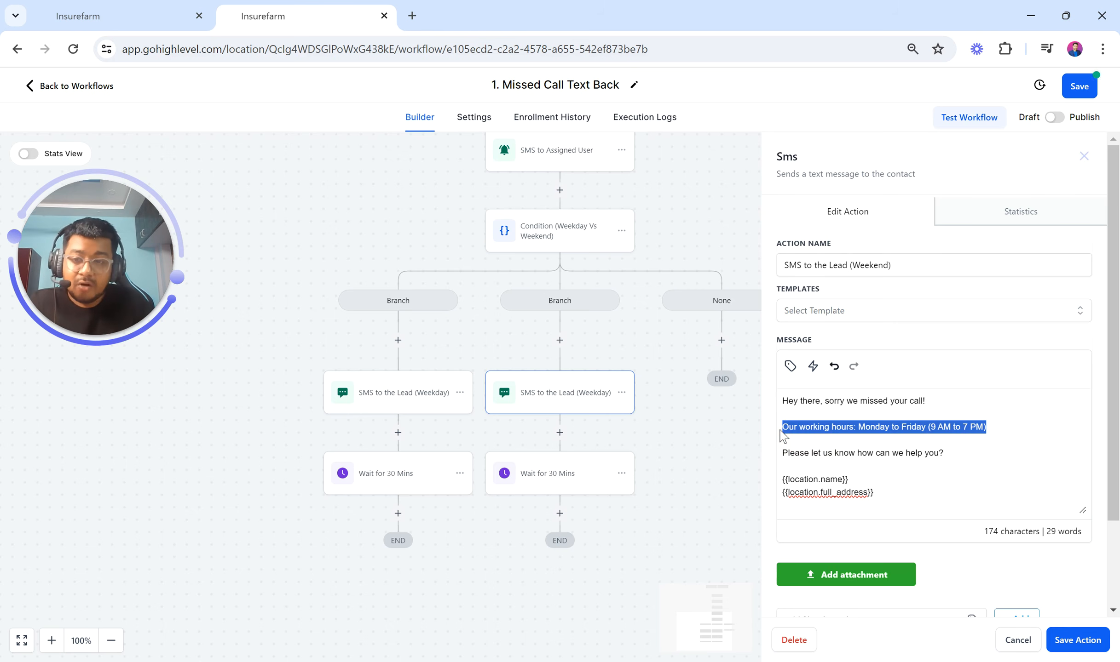
click(857, 429)
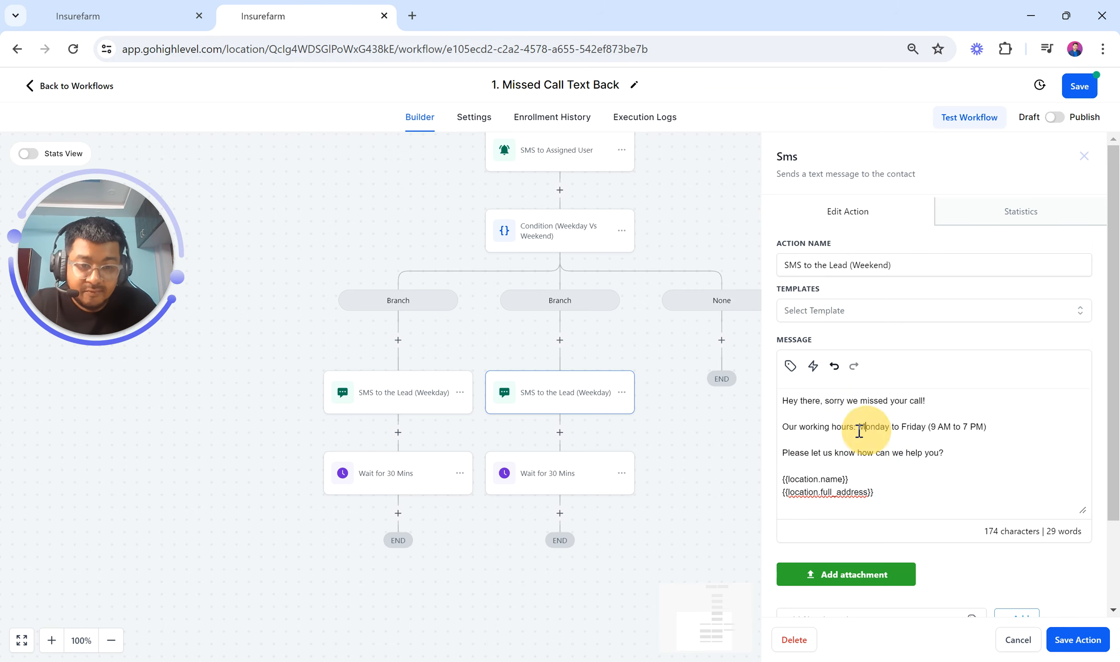
double_click(883, 428)
drag(890, 427, 923, 427)
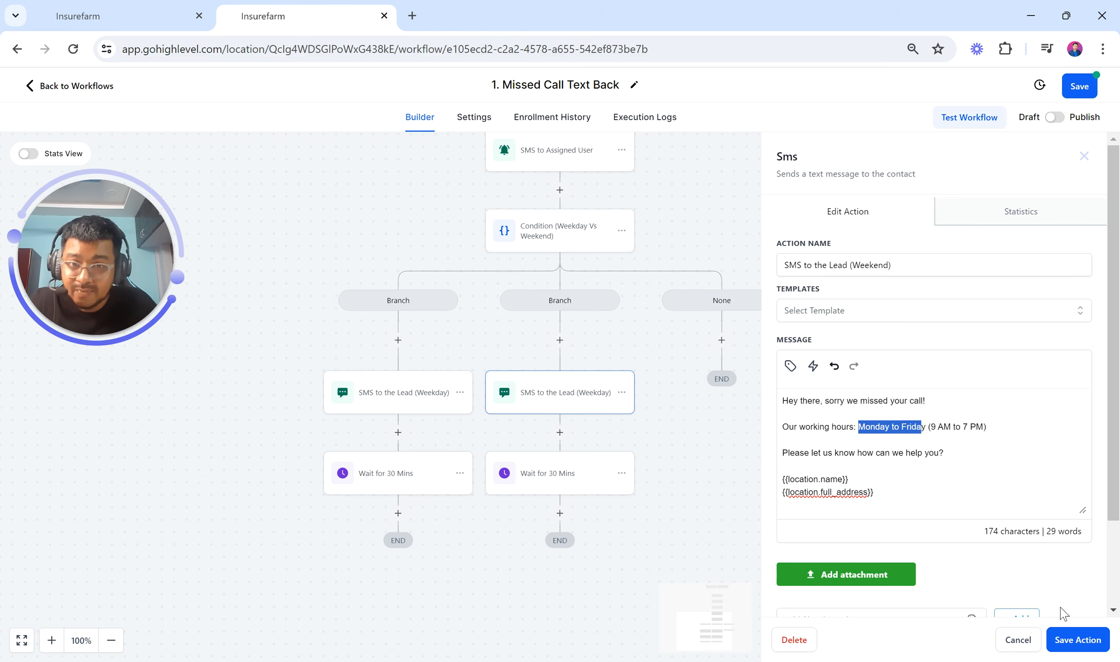
click(1077, 639)
Check the Wait settings in the weekend branch and review the workflow from the missed-call trigger down to both branches' final waits
click(532, 468)
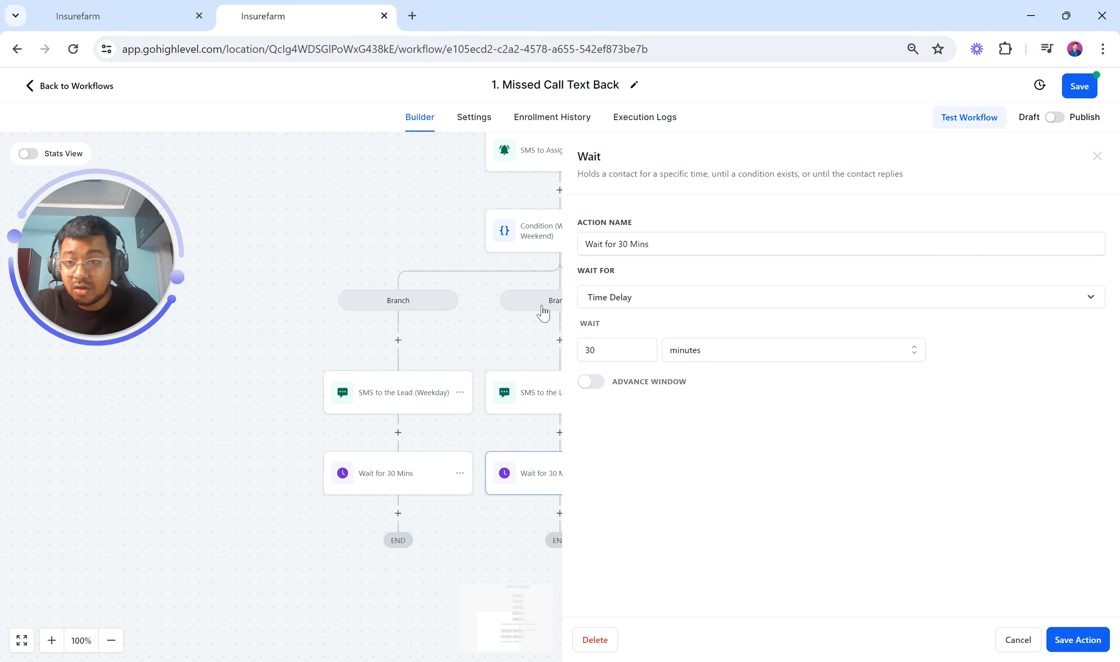
click(516, 321)
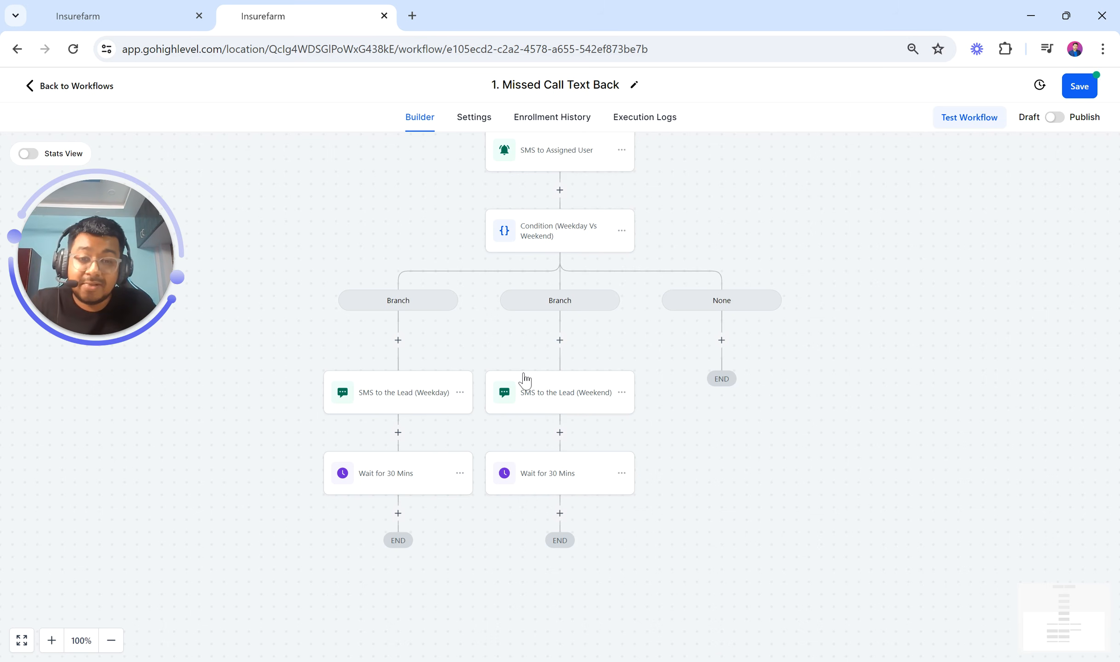
scroll(524, 381, up, 2)
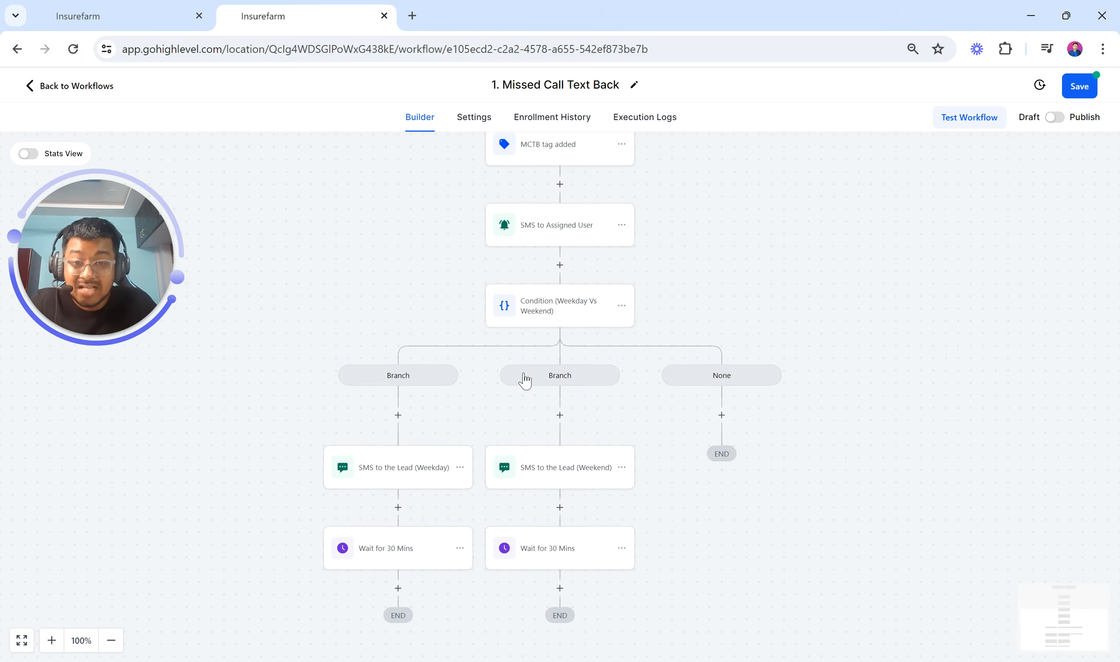
scroll(525, 381, up, 8)
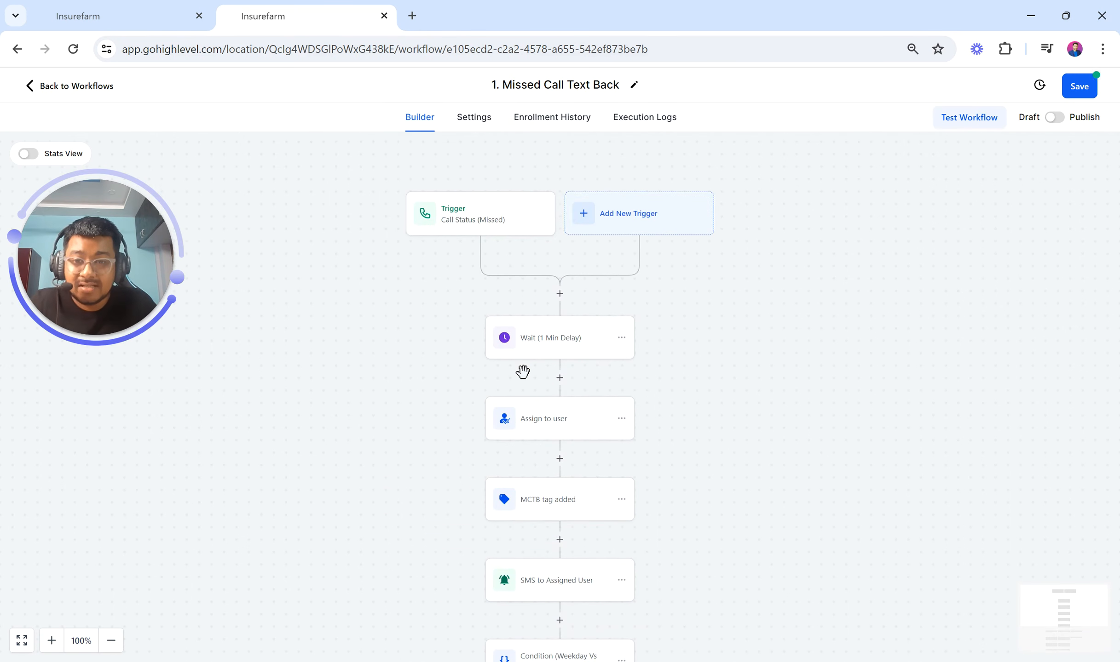
scroll(523, 372, down, 1)
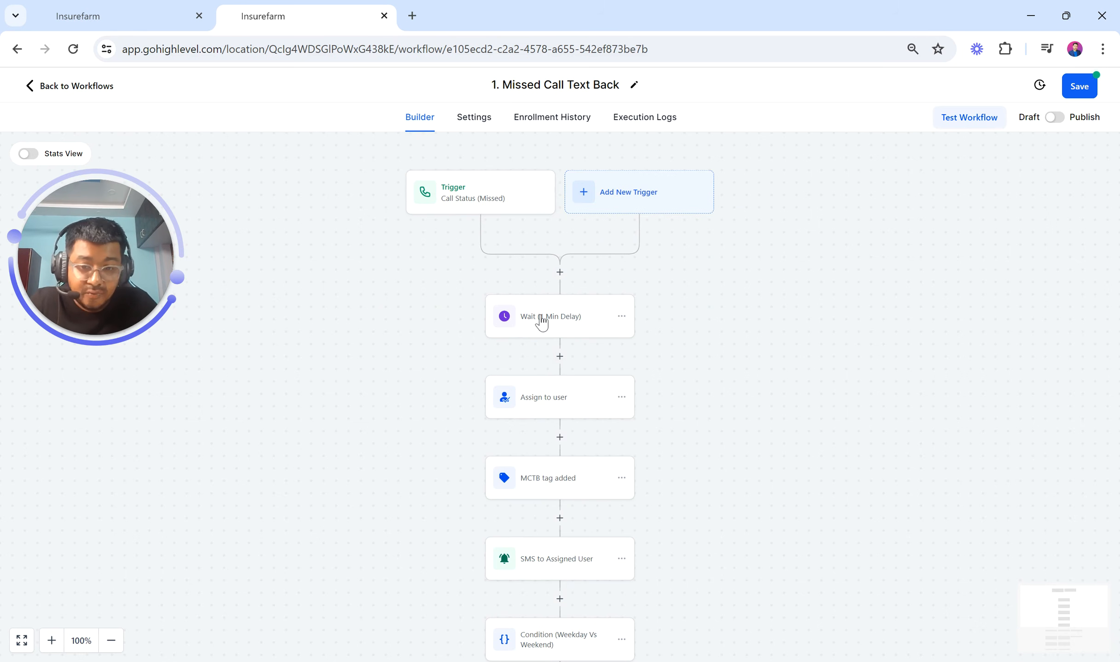
scroll(541, 322, down, 4)
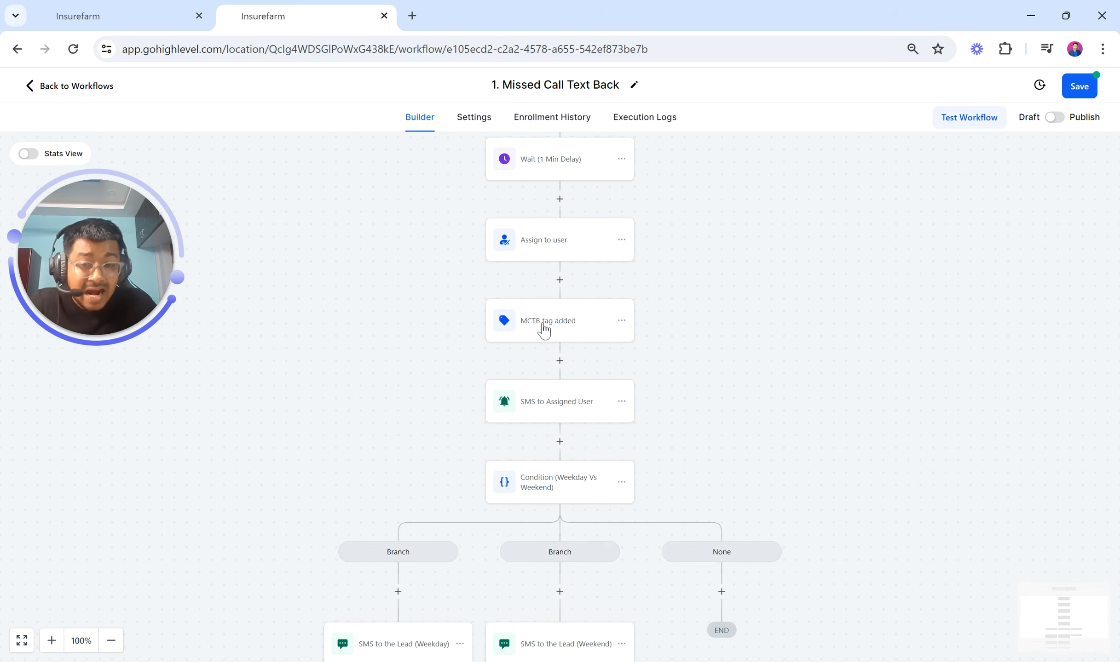
scroll(544, 329, down, 1)
scroll(547, 368, down, 2)
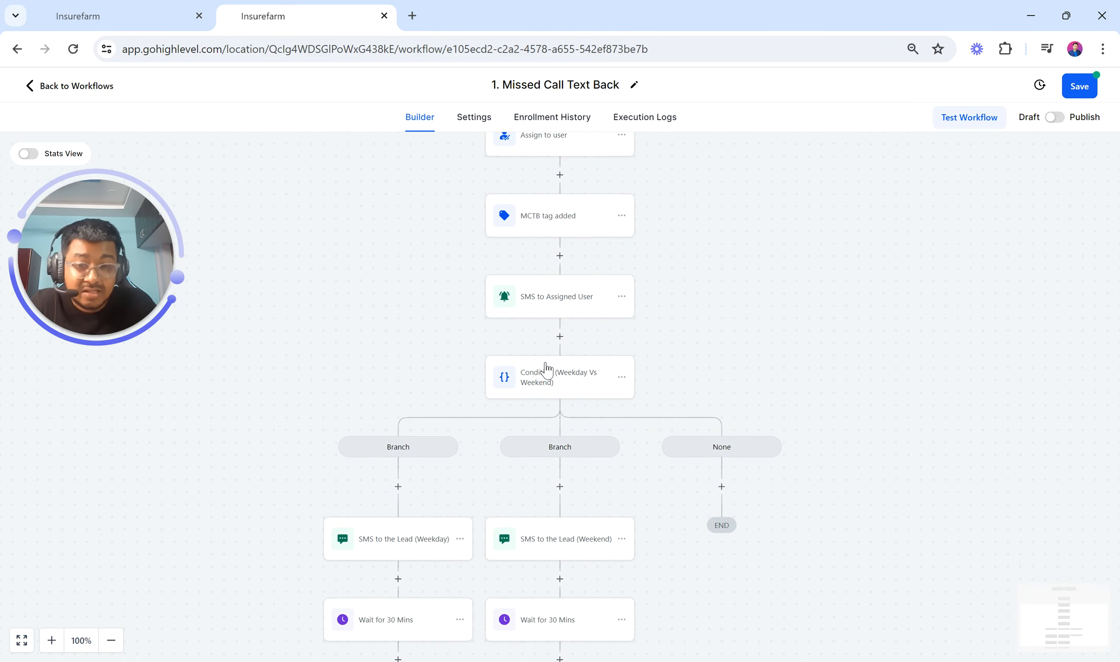
scroll(547, 368, down, 1)
scroll(480, 414, down, 2)
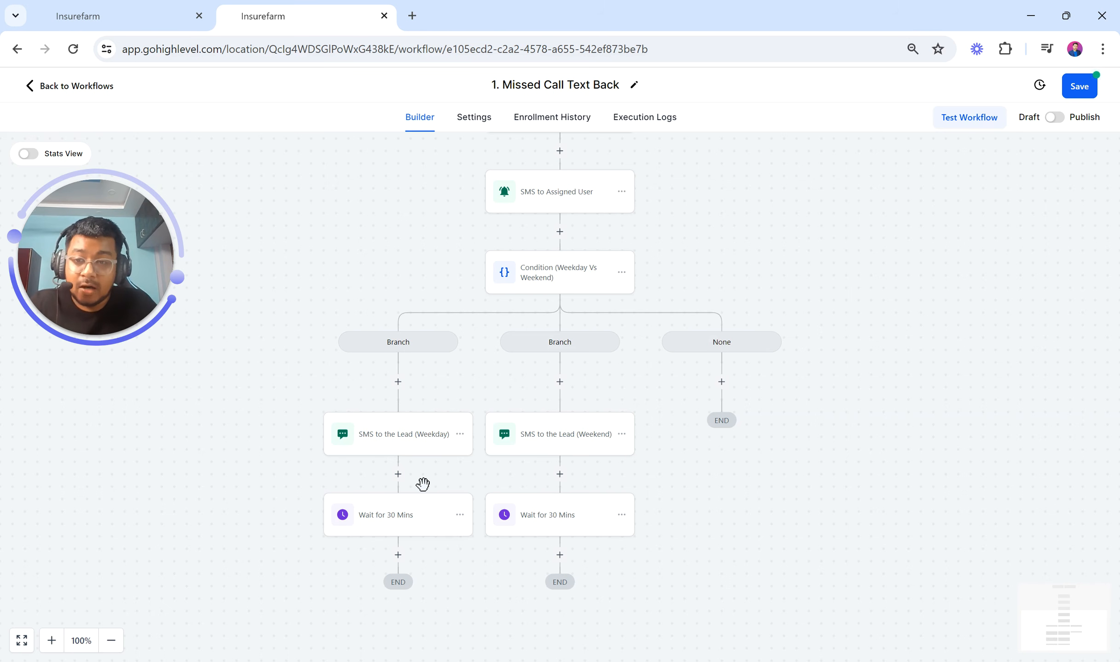
scroll(423, 484, up, 8)
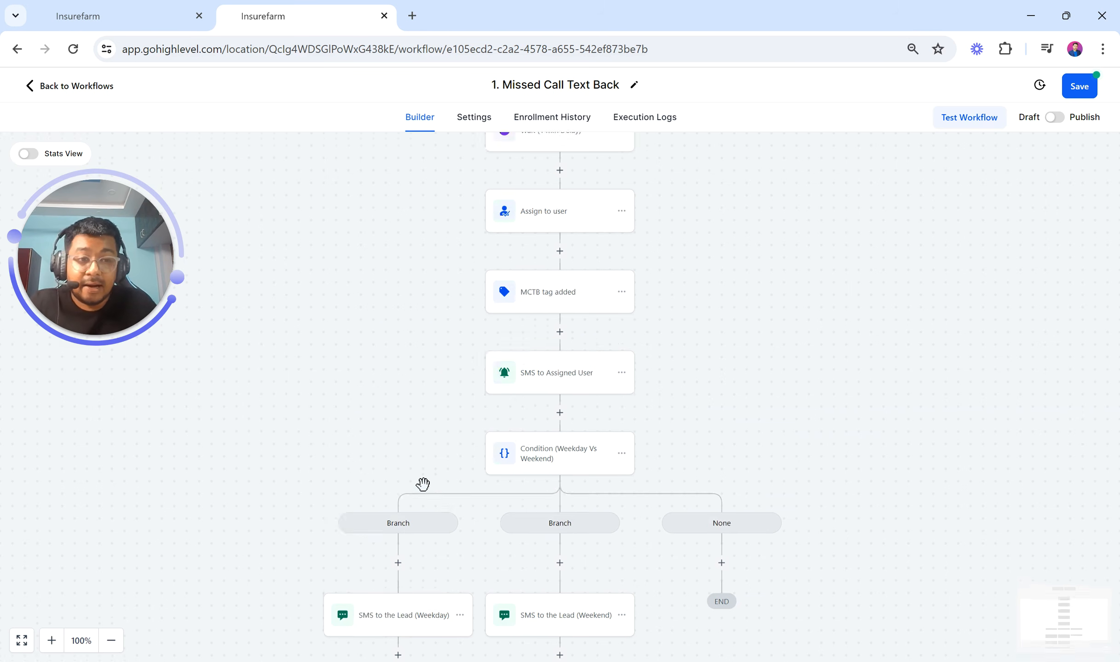